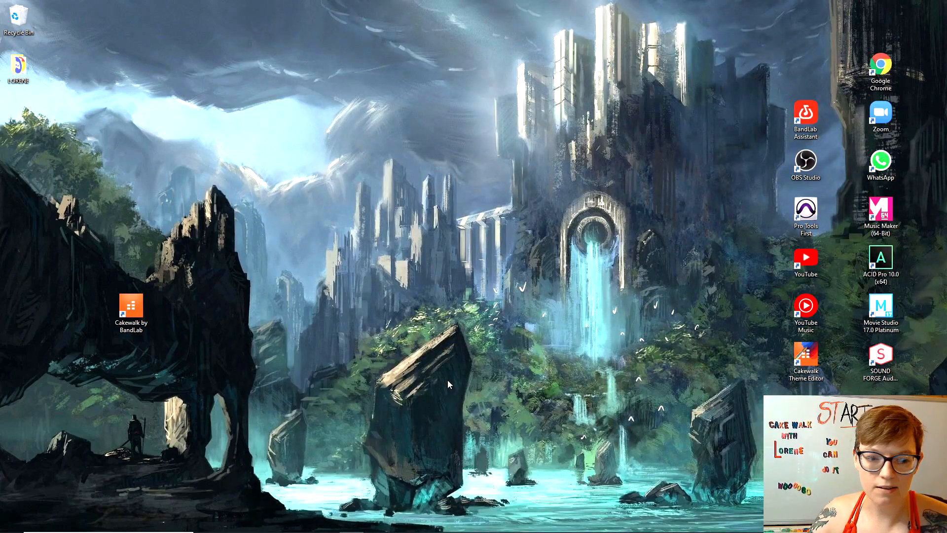
Bring up the BandLab feed in Chrome and open the BandLab Products list.
{"action": "mouse_move", "coordinate": [238, 530]}
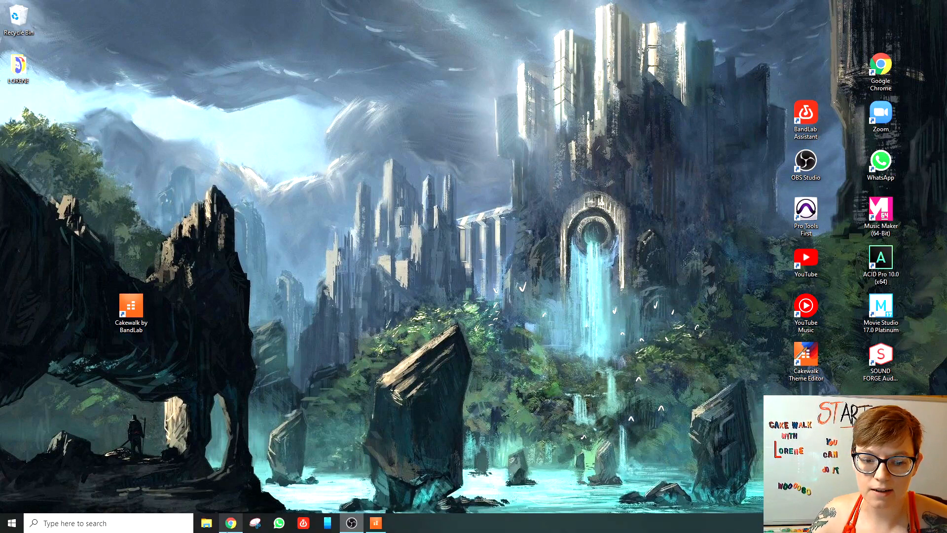
{"action": "left_click", "coordinate": [231, 526]}
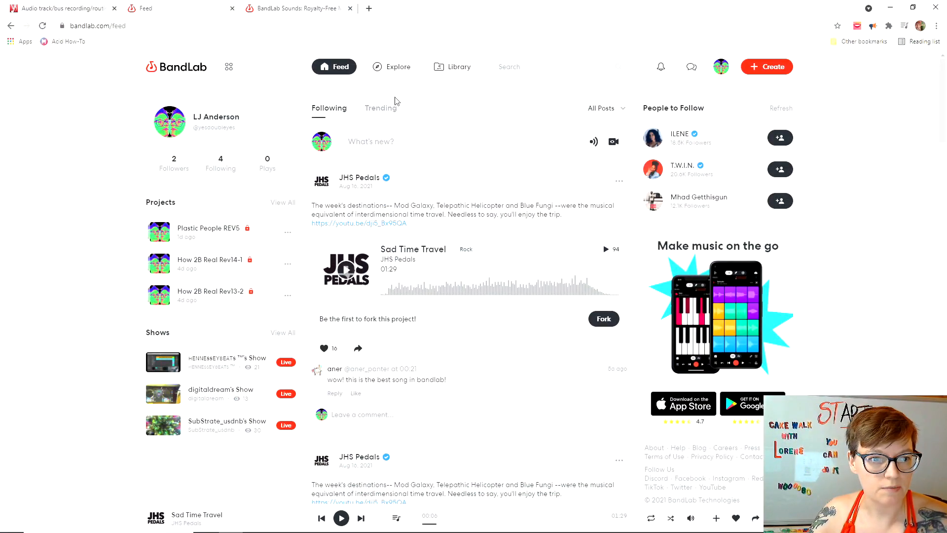
{"action": "left_click", "coordinate": [229, 74]}
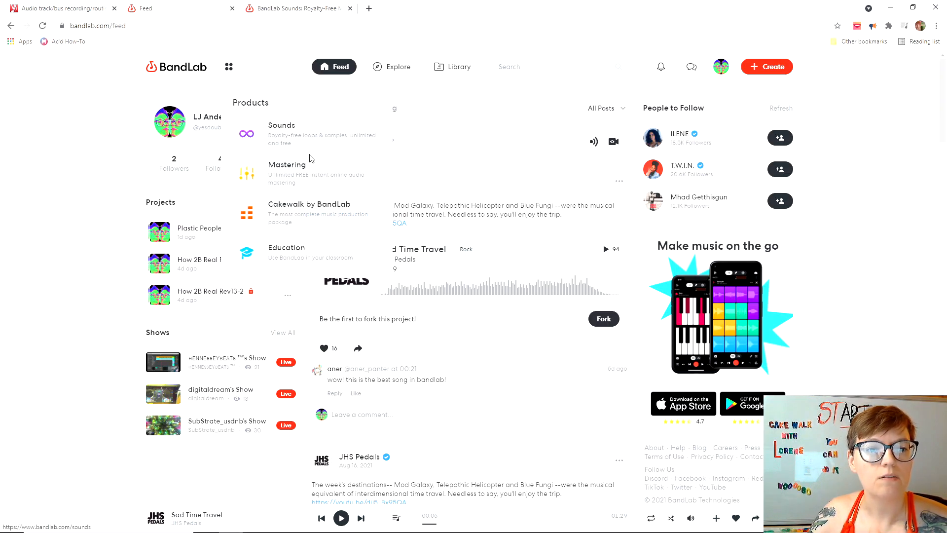
{"action": "left_click", "coordinate": [290, 215]}
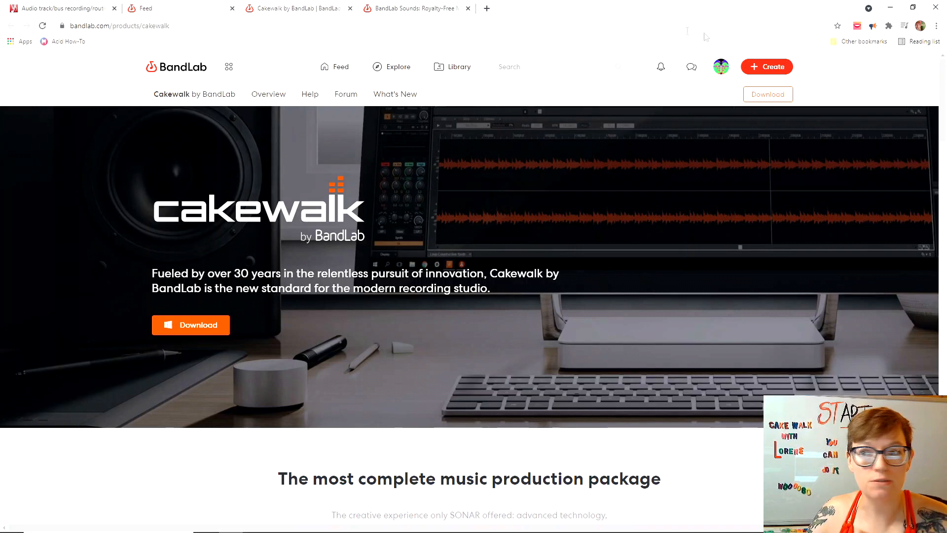
{"action": "left_click", "coordinate": [350, 8]}
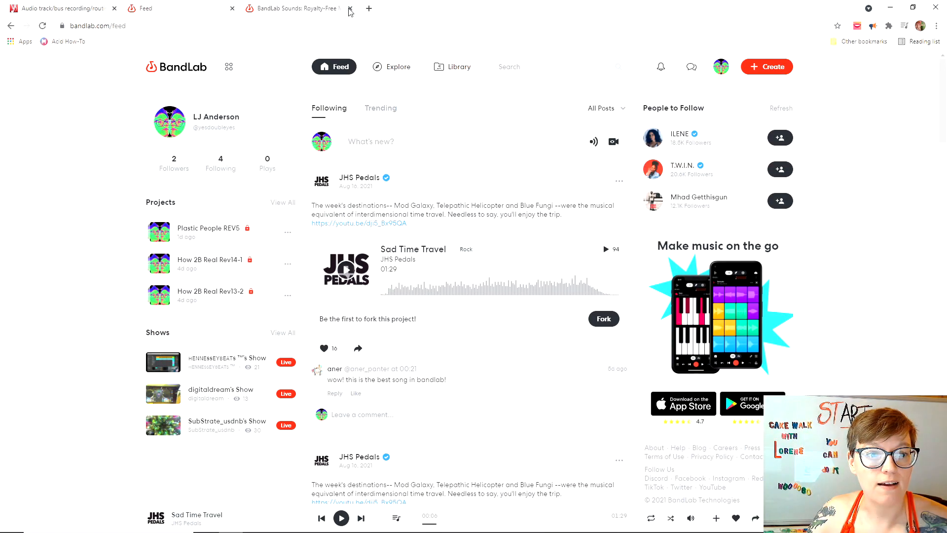
Open BandLab Sounds, preview the Belibat pack for about 12 seconds, then open its page.
{"action": "left_click", "coordinate": [229, 66]}
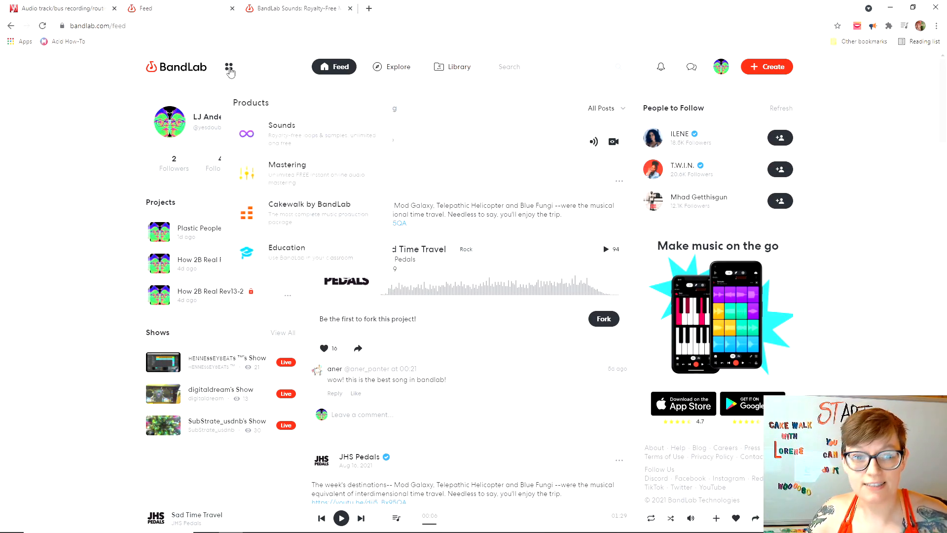
{"action": "left_click", "coordinate": [284, 141]}
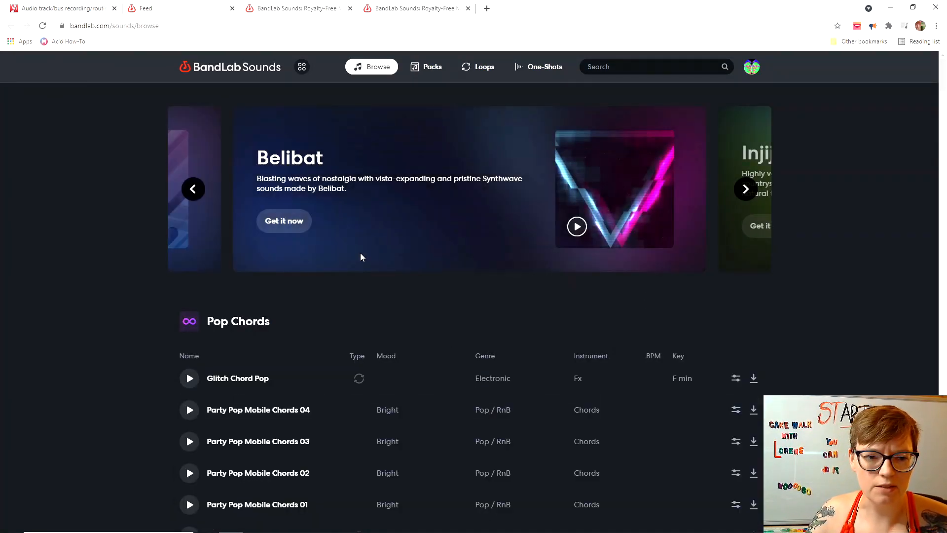
{"action": "left_click", "coordinate": [578, 227]}
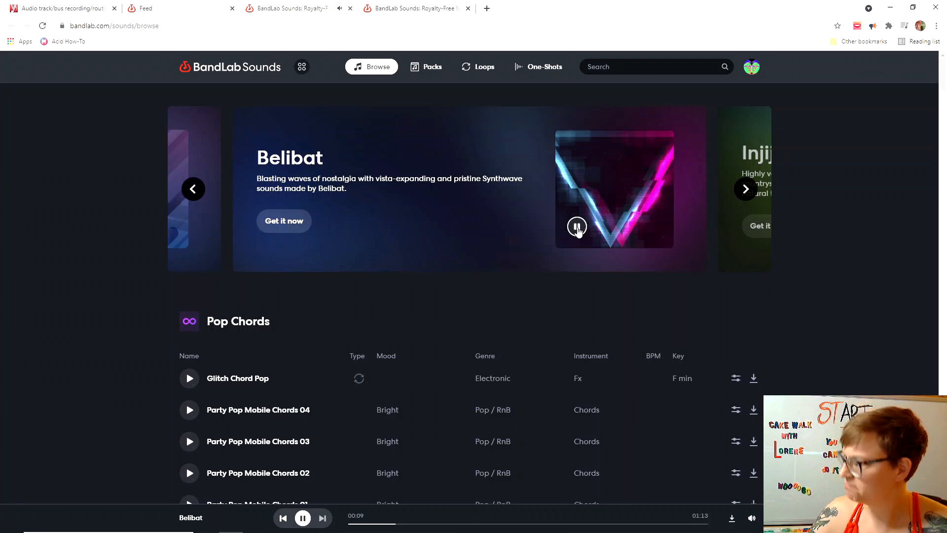
{"action": "left_click", "coordinate": [578, 229]}
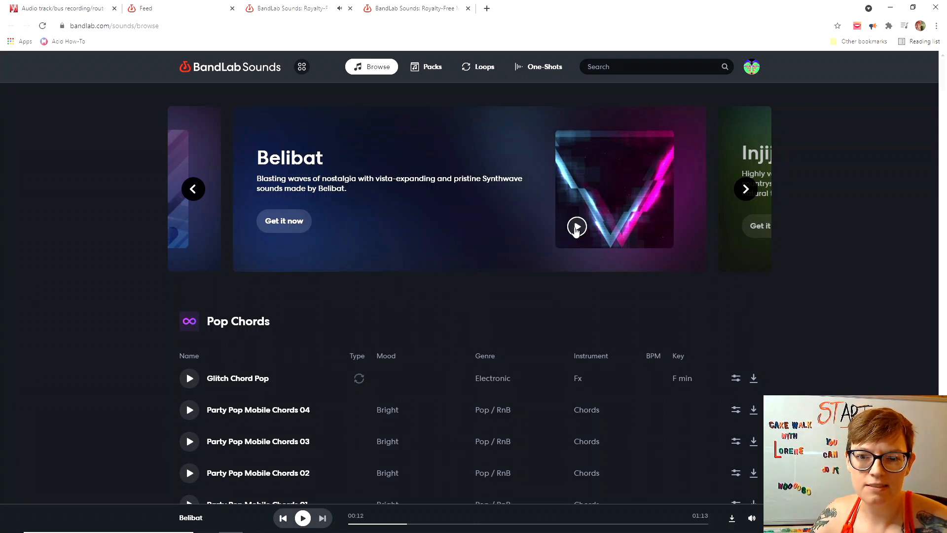
{"action": "left_click", "coordinate": [290, 221]}
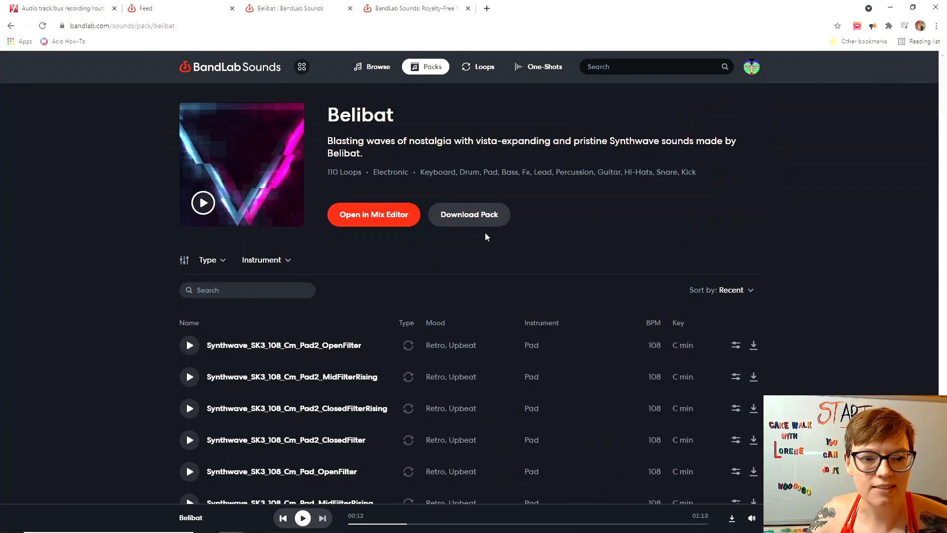
Download the Belibat pack as BELIBAT-BANDLAB.zip and show the downloaded file's options.
{"action": "left_click", "coordinate": [486, 215]}
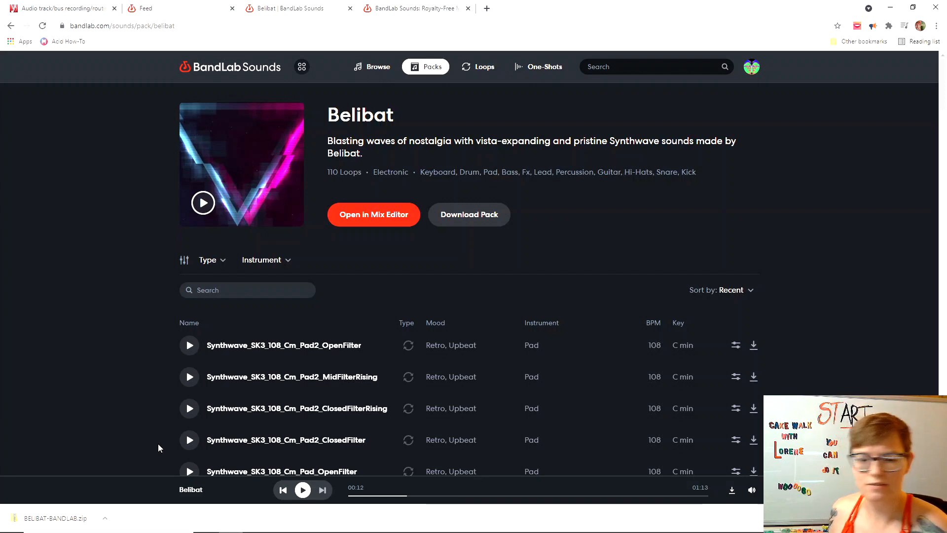
{"action": "left_click", "coordinate": [105, 518]}
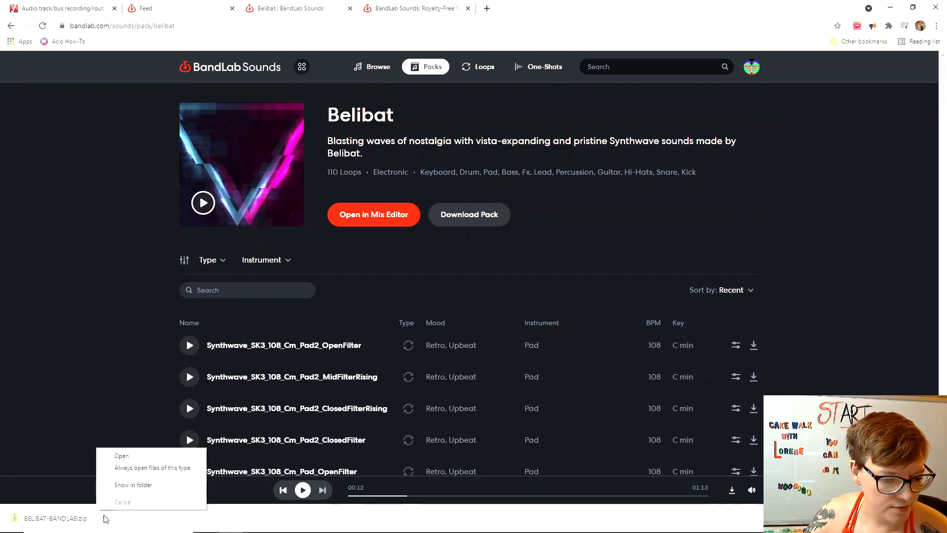
Extract BELIBAT-BANDLAB.zip, browsing to Cakewalk Content's Audio Library > All Da Loops as destination.
{"action": "left_click", "coordinate": [126, 458]}
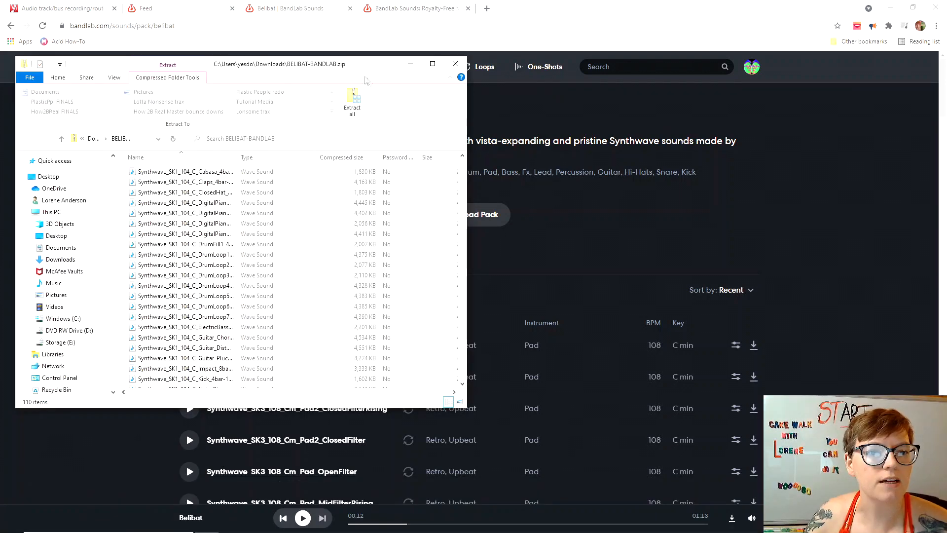
{"action": "left_click", "coordinate": [354, 99]}
{"action": "left_click", "coordinate": [582, 230]}
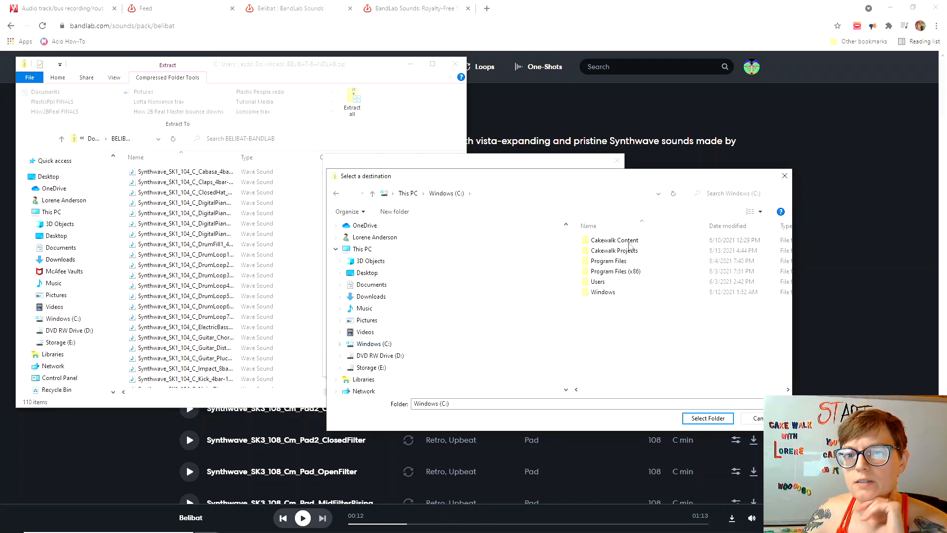
{"action": "double_click", "coordinate": [626, 241]}
{"action": "double_click", "coordinate": [621, 241]}
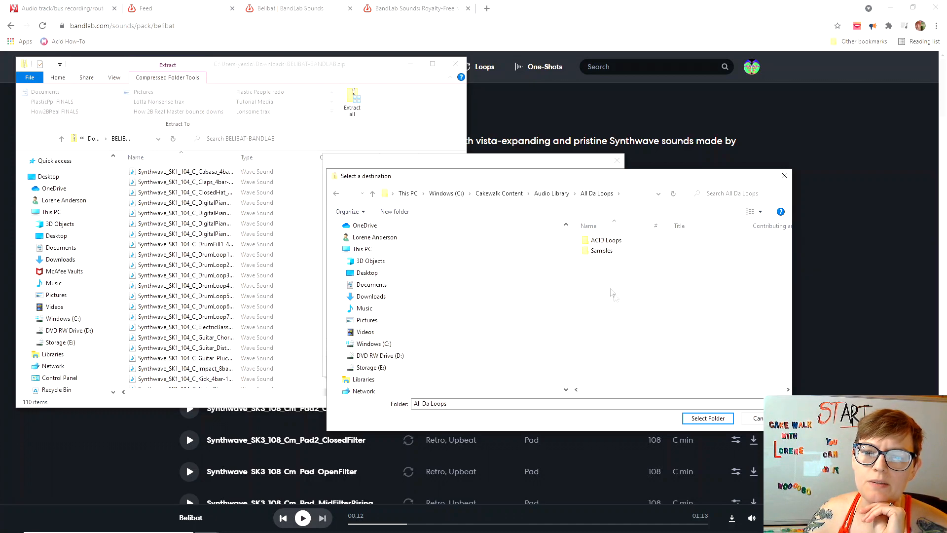
{"action": "left_click", "coordinate": [410, 65]}
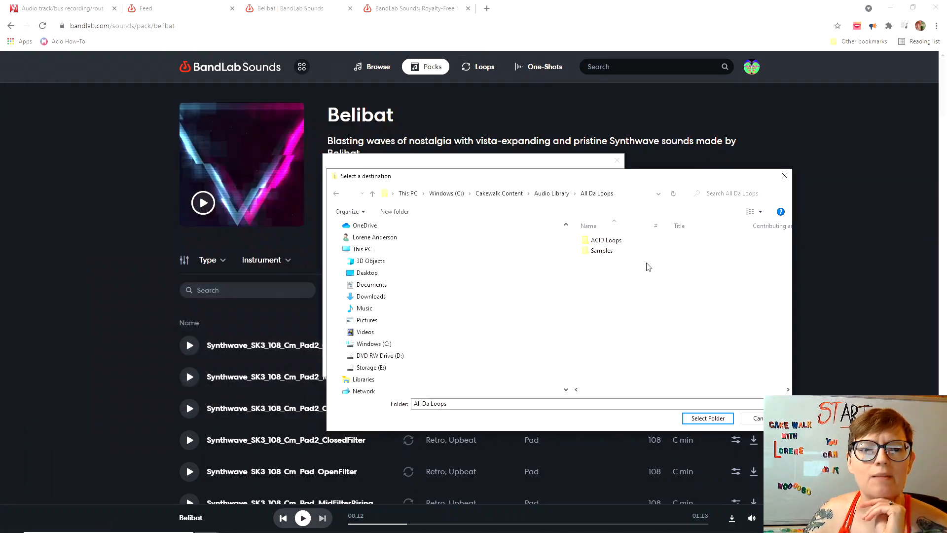
Create a 'Belibat from Bandlab' folder in All Da Loops and extract the loops into it.
{"action": "right_click", "coordinate": [606, 295]}
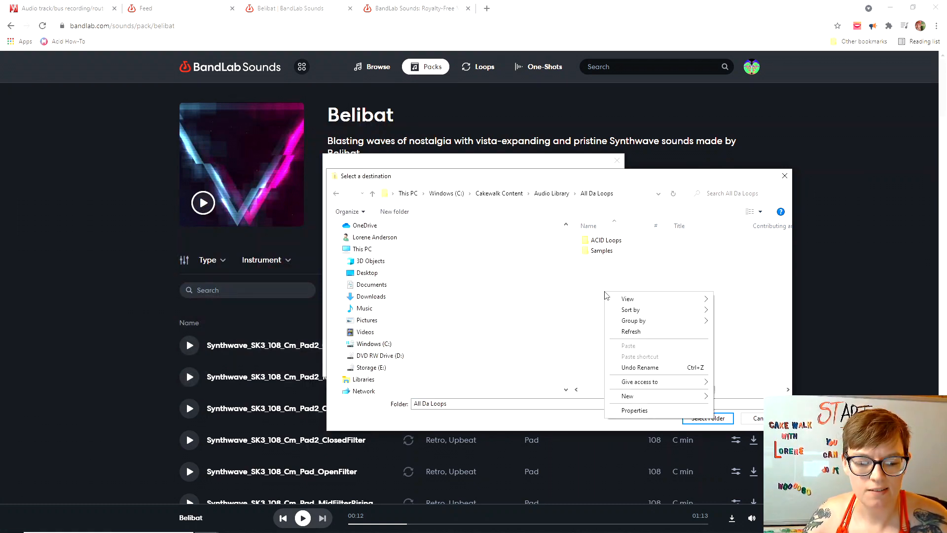
{"action": "mouse_move", "coordinate": [698, 400]}
{"action": "left_click", "coordinate": [738, 398]}
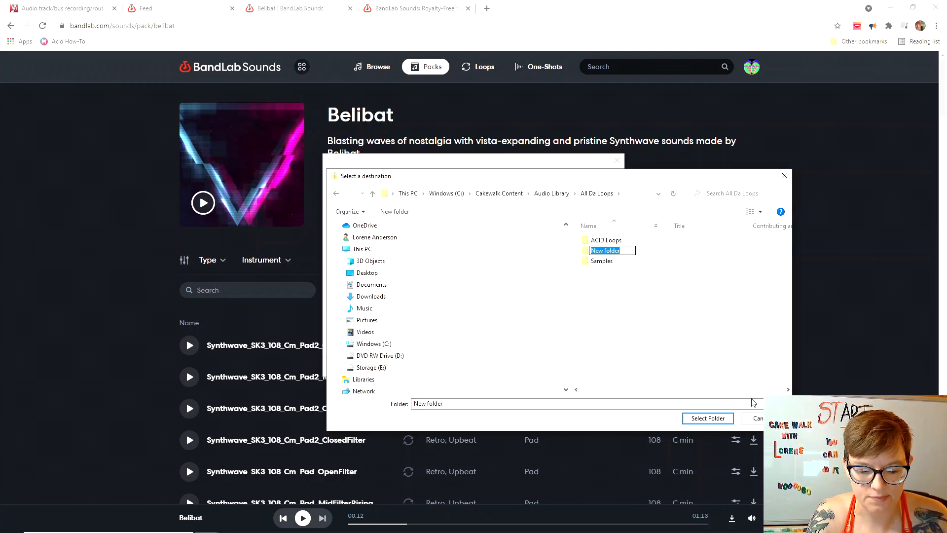
{"action": "type", "text": "B"}
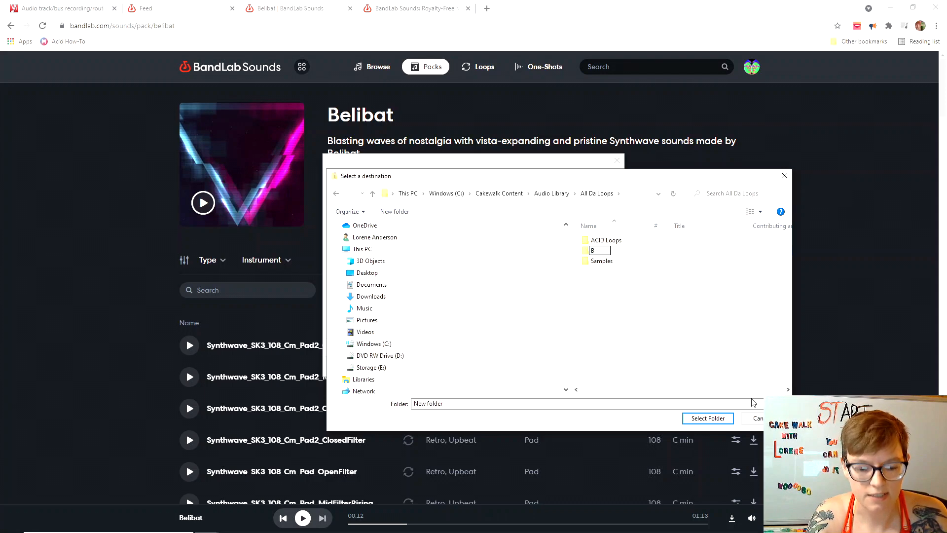
{"action": "type", "text": "elibat"}
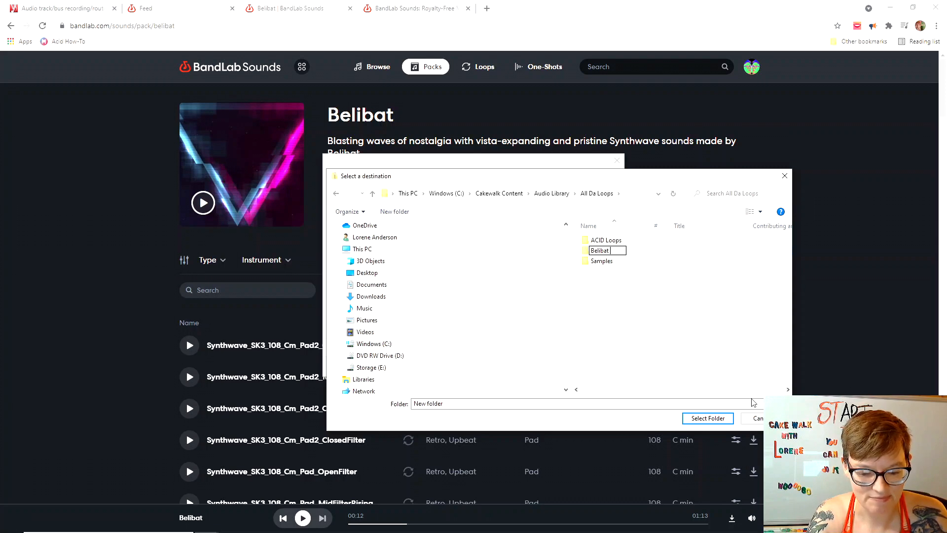
{"action": "type", "text": " from Bandlab"}
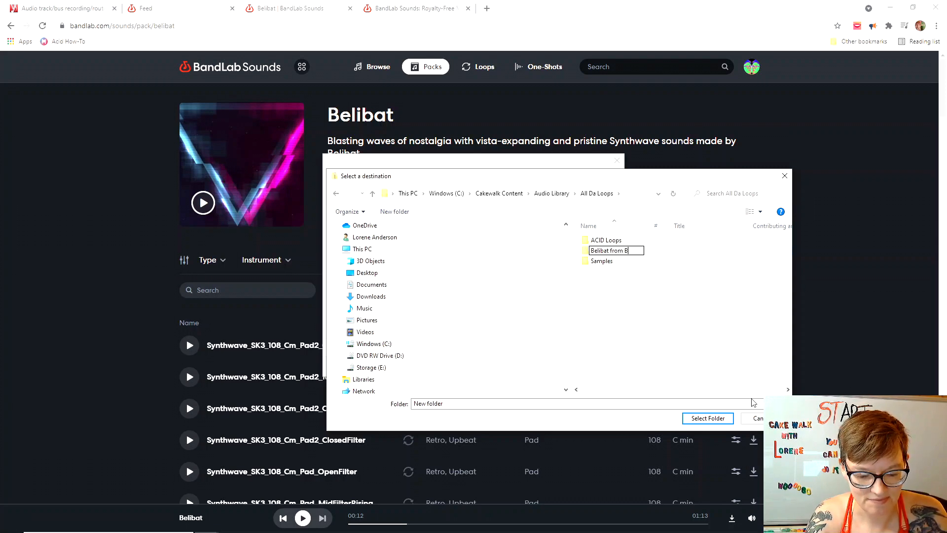
{"action": "key", "text": "Return"}
{"action": "left_click", "coordinate": [562, 366]}
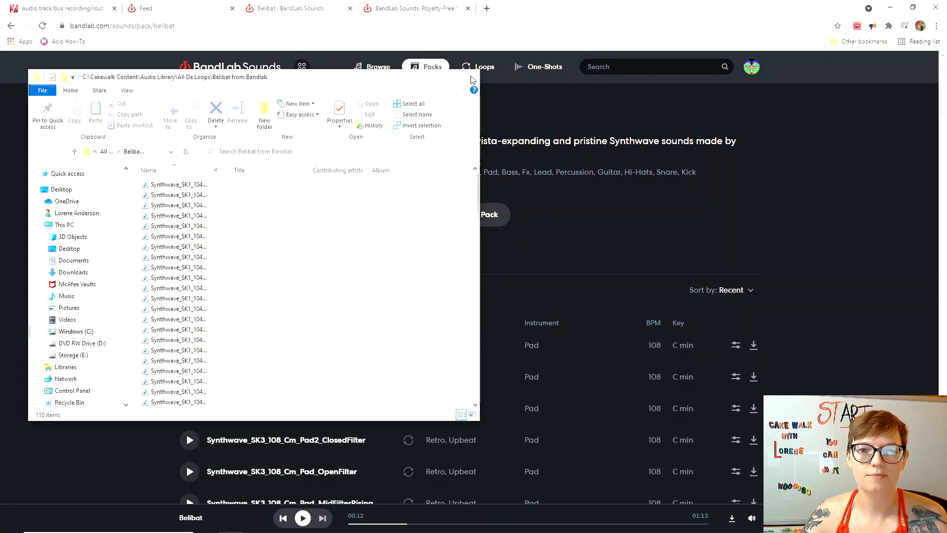
Close the loops folder, audition four Synthwave_SK3_108_Cm Pad and Arp loops, then return to the feed.
{"action": "left_click", "coordinate": [469, 79]}
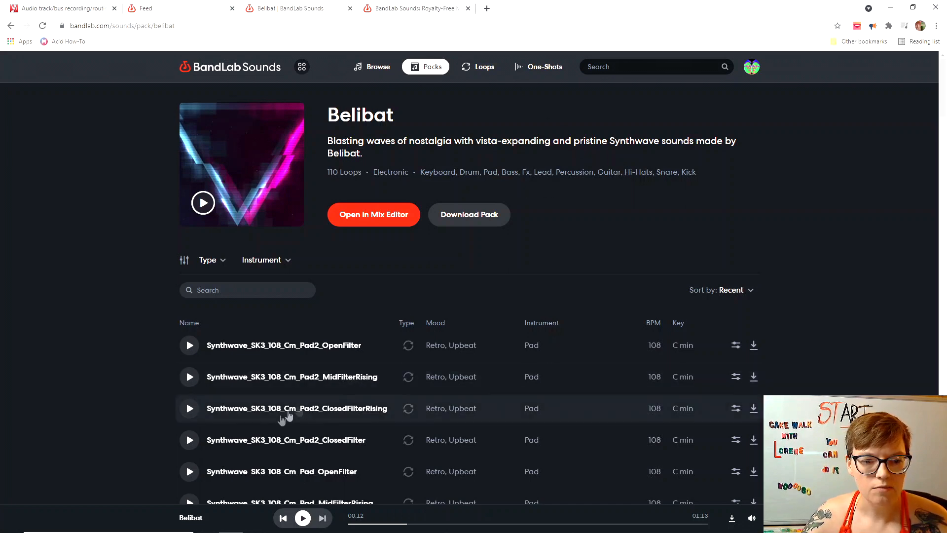
{"action": "left_click", "coordinate": [189, 441]}
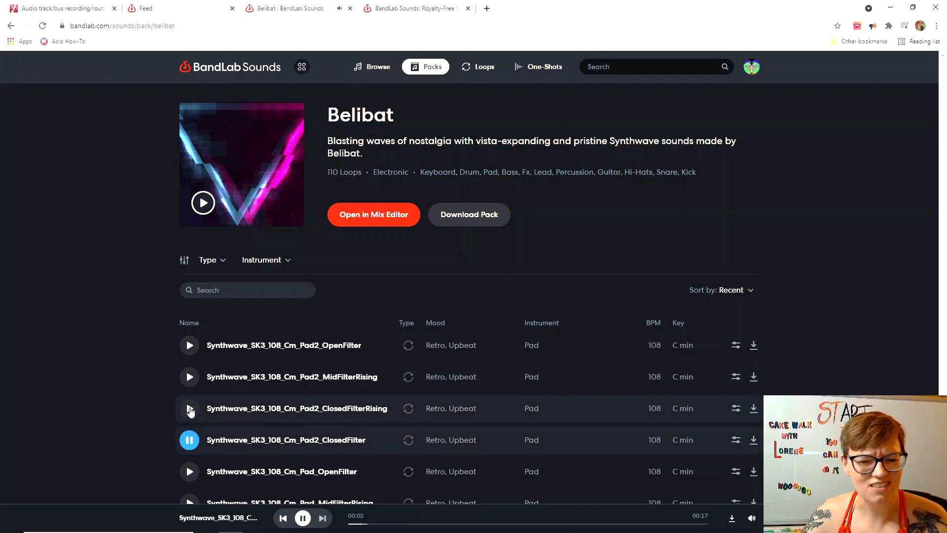
{"action": "left_click", "coordinate": [189, 409]}
{"action": "scroll", "coordinate": [322, 391], "scroll_direction": "down", "scroll_amount": 6}
{"action": "left_click", "coordinate": [189, 364]}
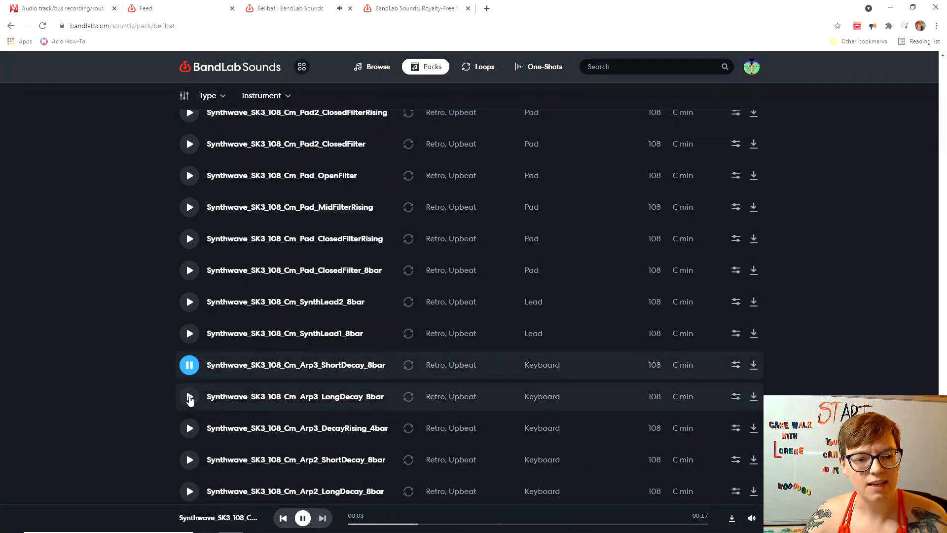
{"action": "left_click", "coordinate": [190, 398]}
{"action": "left_click", "coordinate": [302, 518]}
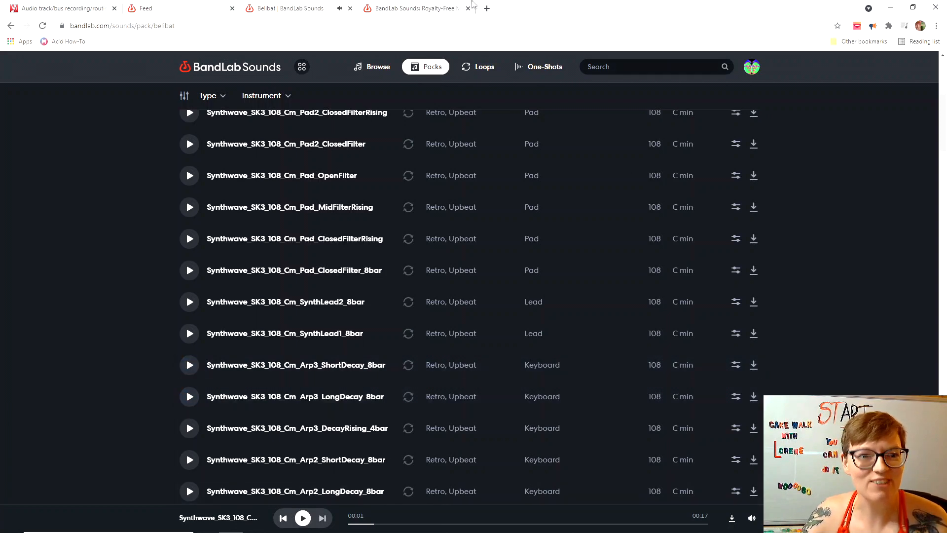
{"action": "left_click", "coordinate": [186, 5]}
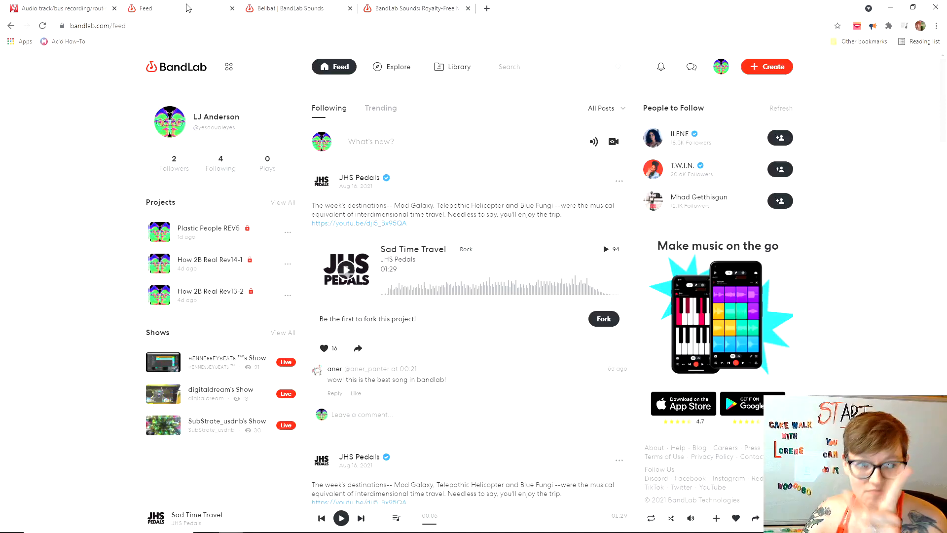
Open BandLab Mastering from Products in a new tab, then return to the BandLab feed.
{"action": "left_click", "coordinate": [228, 70]}
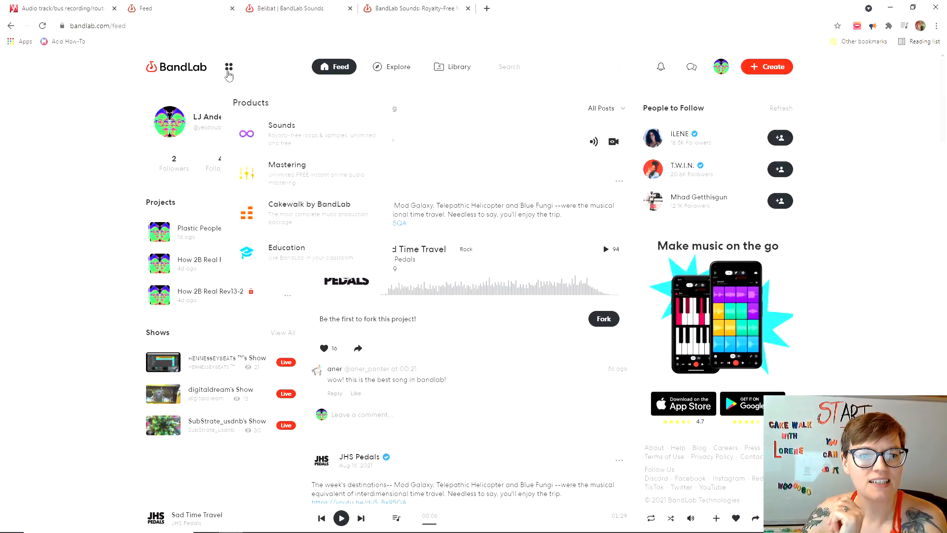
{"action": "left_click", "coordinate": [292, 180]}
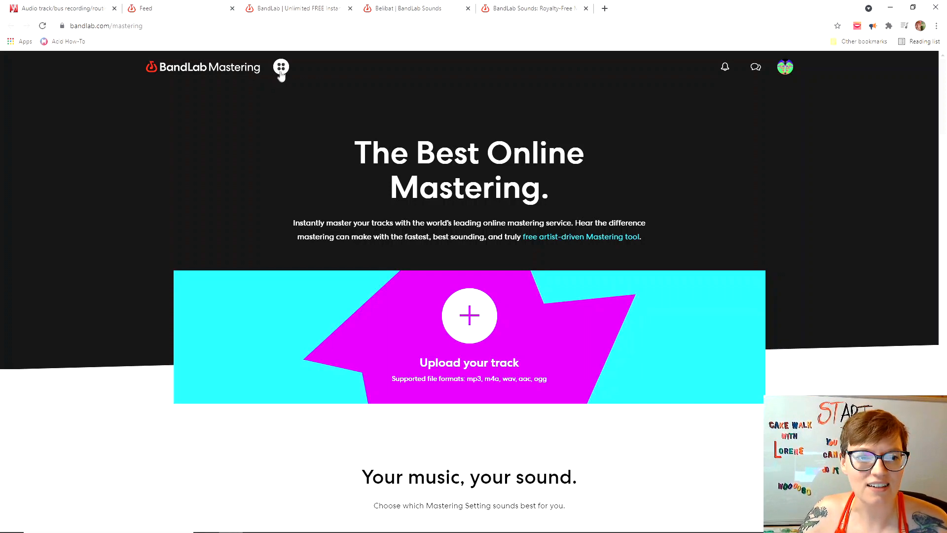
{"action": "left_click", "coordinate": [281, 73]}
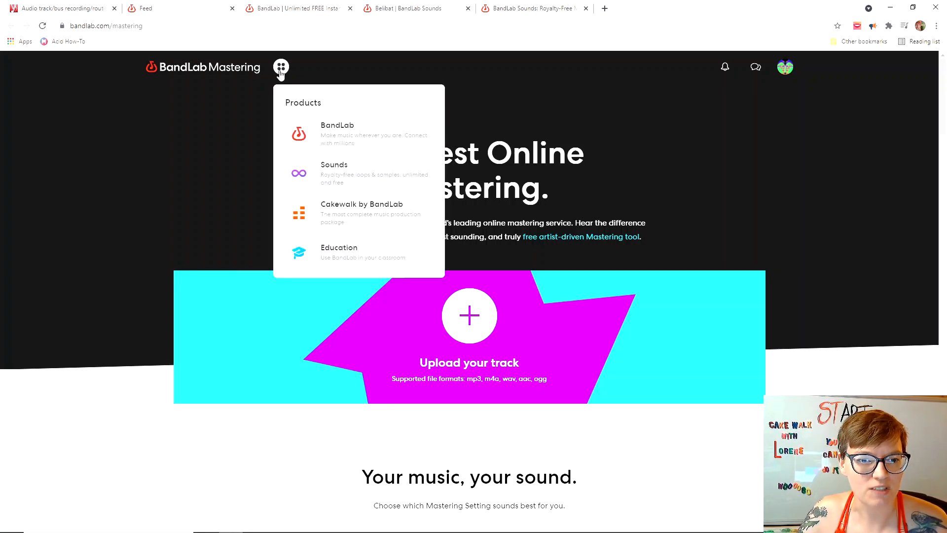
{"action": "left_click", "coordinate": [187, 13]}
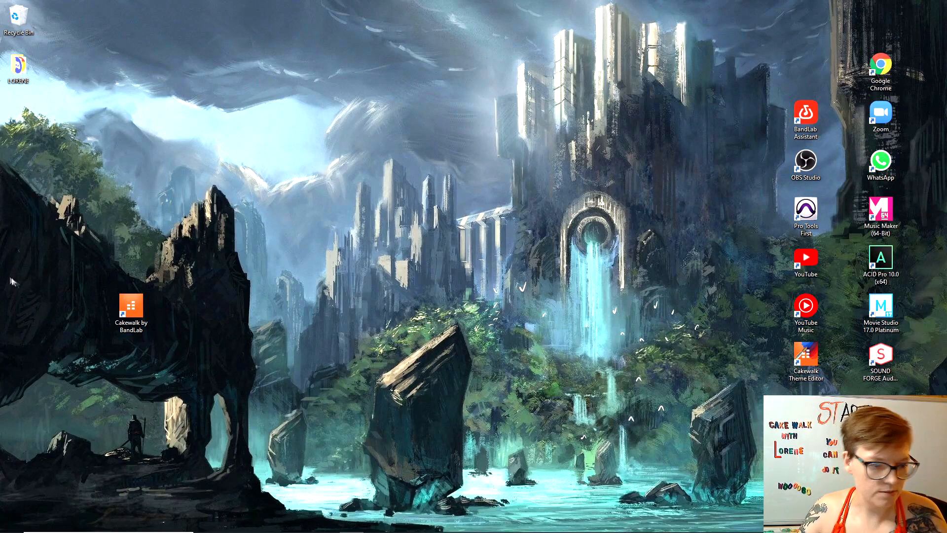
Launch Cakewalk by BandLab and create a new project from the Basic.cwt template.
{"action": "double_click", "coordinate": [137, 310]}
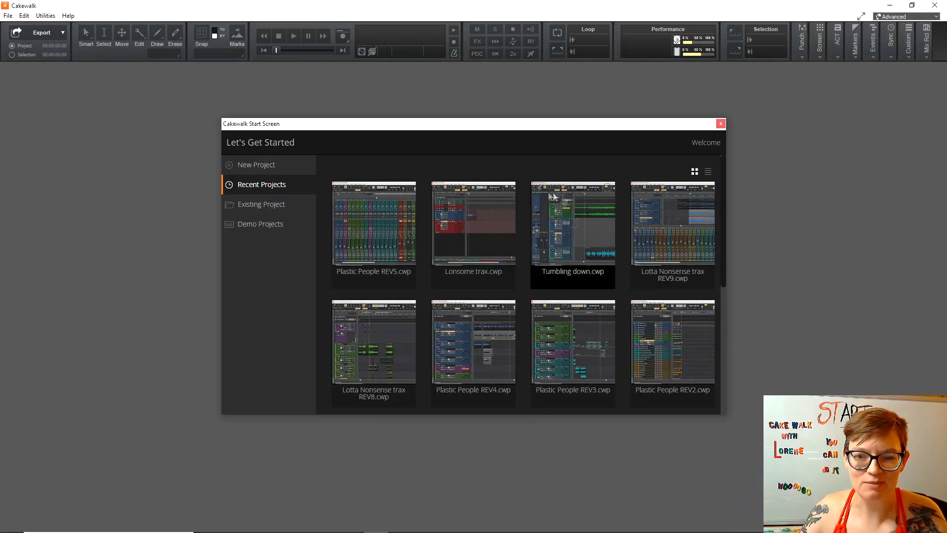
{"action": "left_click", "coordinate": [262, 169]}
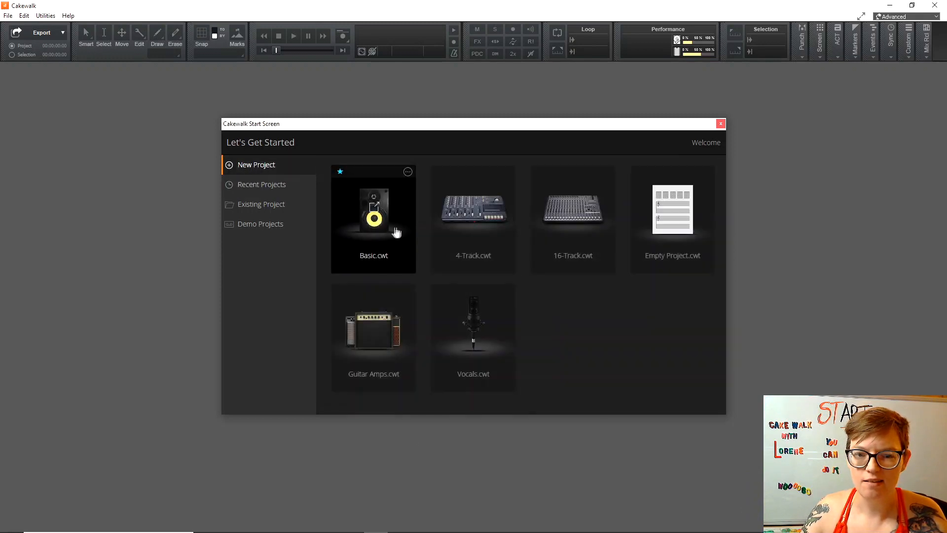
{"action": "left_click", "coordinate": [389, 226]}
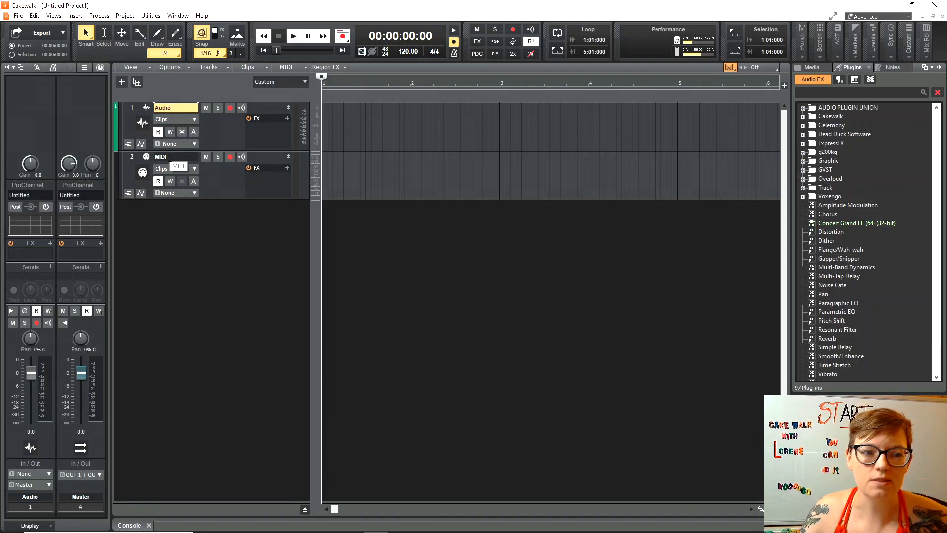
Delete the MIDI track so Untitled Project1 holds only the Audio track.
{"action": "right_click", "coordinate": [225, 184]}
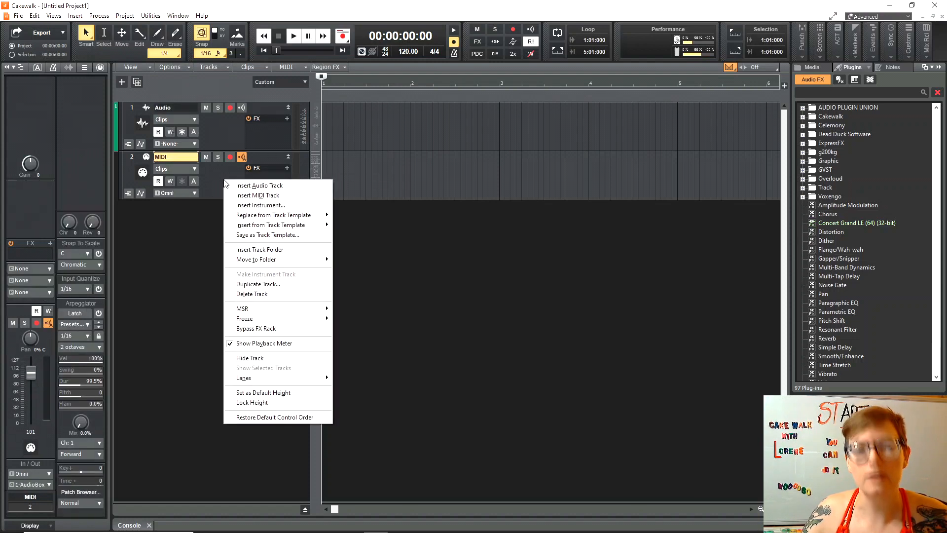
{"action": "left_click", "coordinate": [269, 296]}
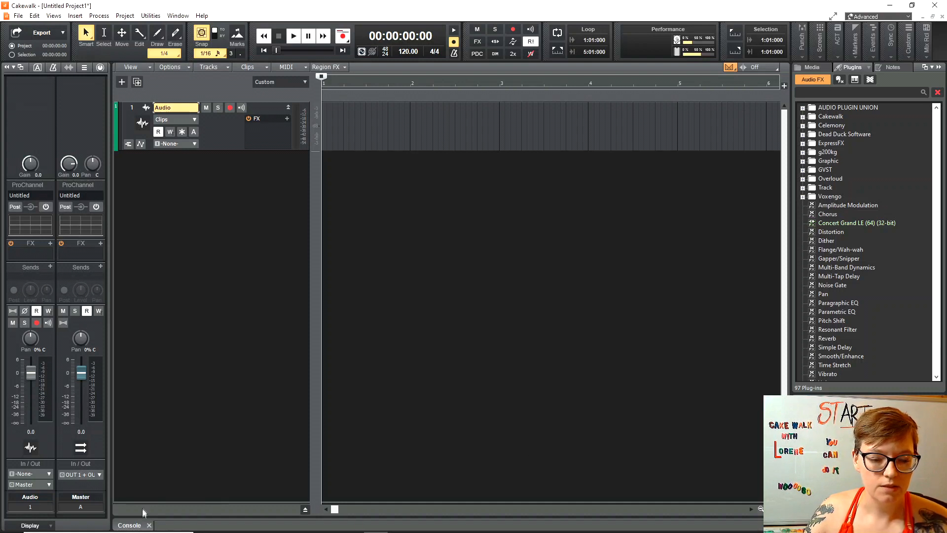
Show the Console view, collapse the Inspector, and open the Master strip's FX insert menu.
{"action": "left_click", "coordinate": [134, 526]}
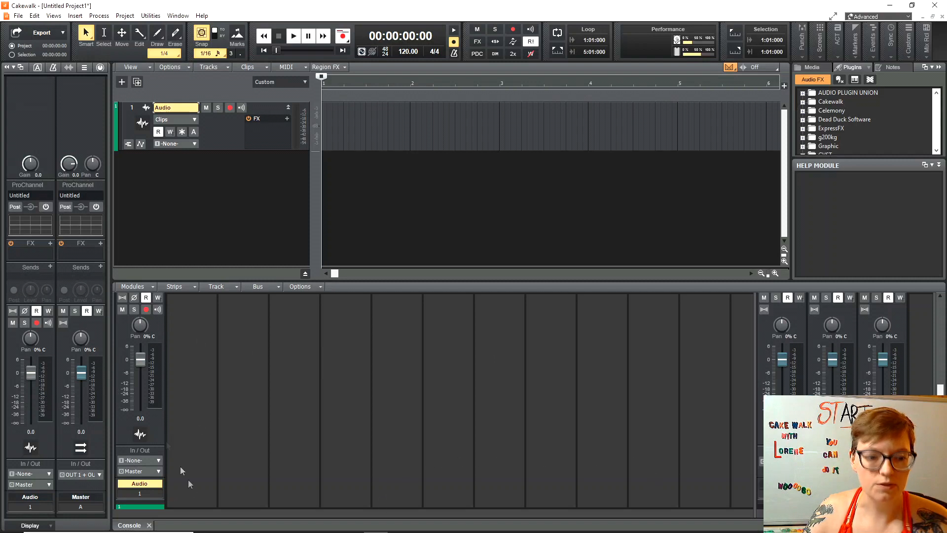
{"action": "scroll", "coordinate": [213, 386], "scroll_direction": "up", "scroll_amount": 5}
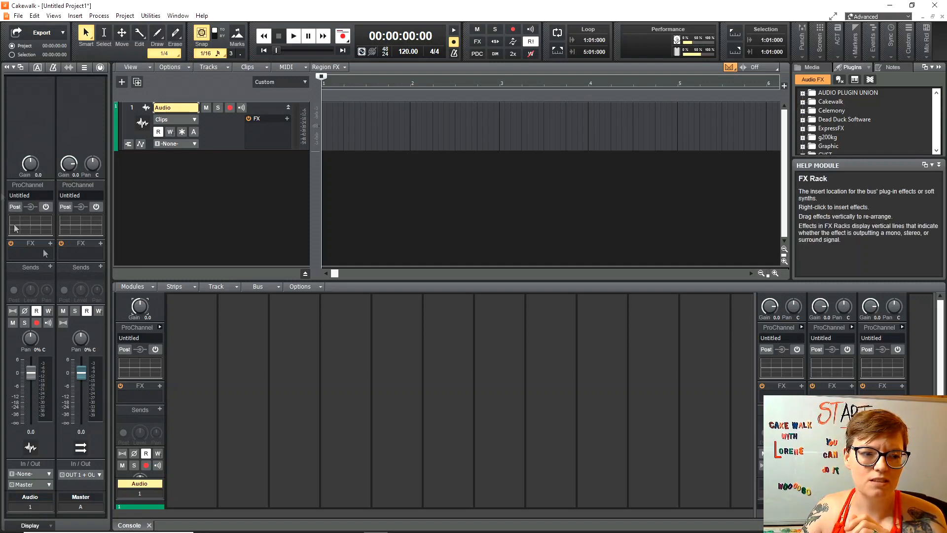
{"action": "left_click", "coordinate": [6, 68]}
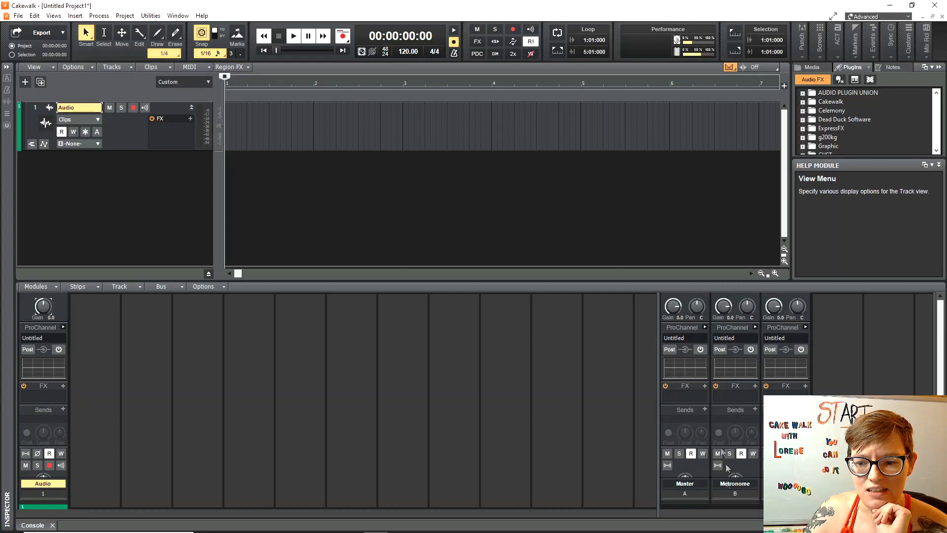
{"action": "scroll", "coordinate": [708, 489], "scroll_direction": "down", "scroll_amount": 3}
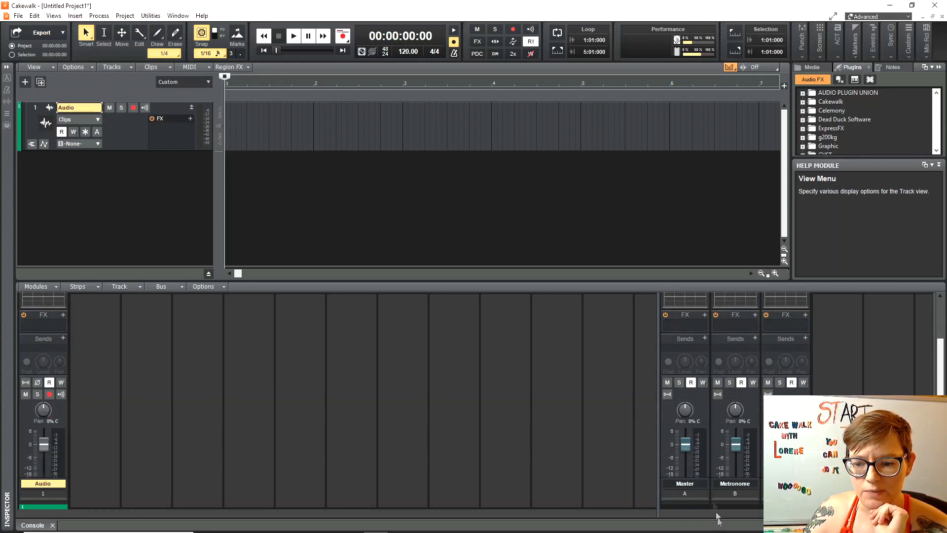
{"action": "scroll", "coordinate": [620, 410], "scroll_direction": "down", "scroll_amount": 3}
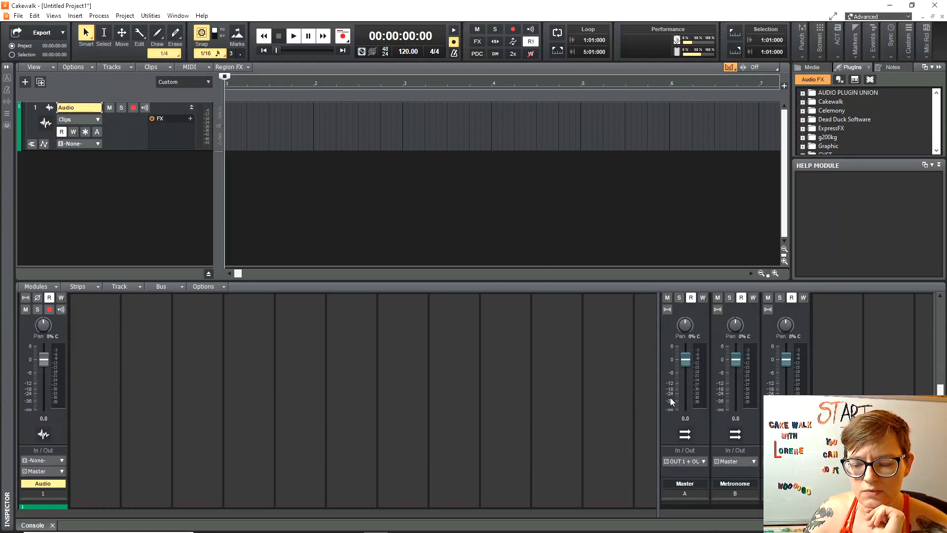
{"action": "scroll", "coordinate": [641, 422], "scroll_direction": "up", "scroll_amount": 6}
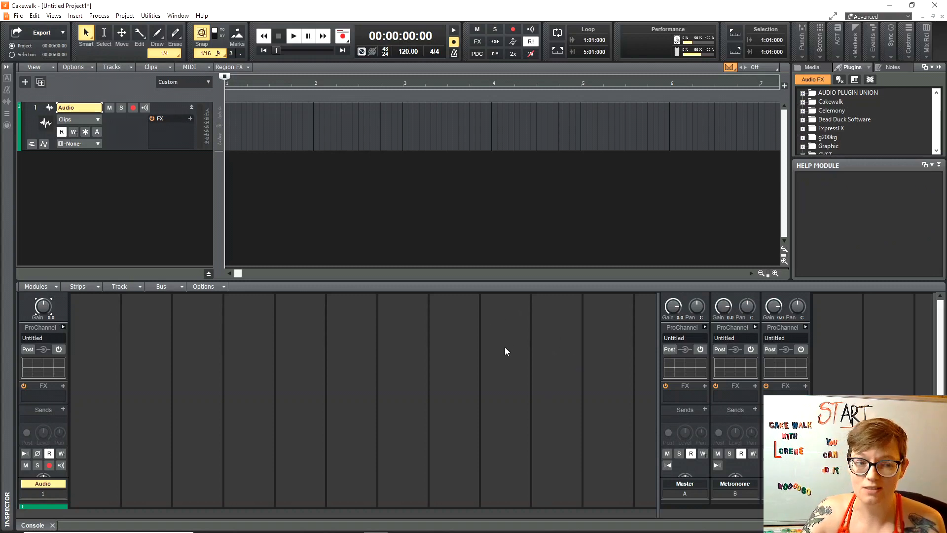
{"action": "left_click", "coordinate": [704, 386]}
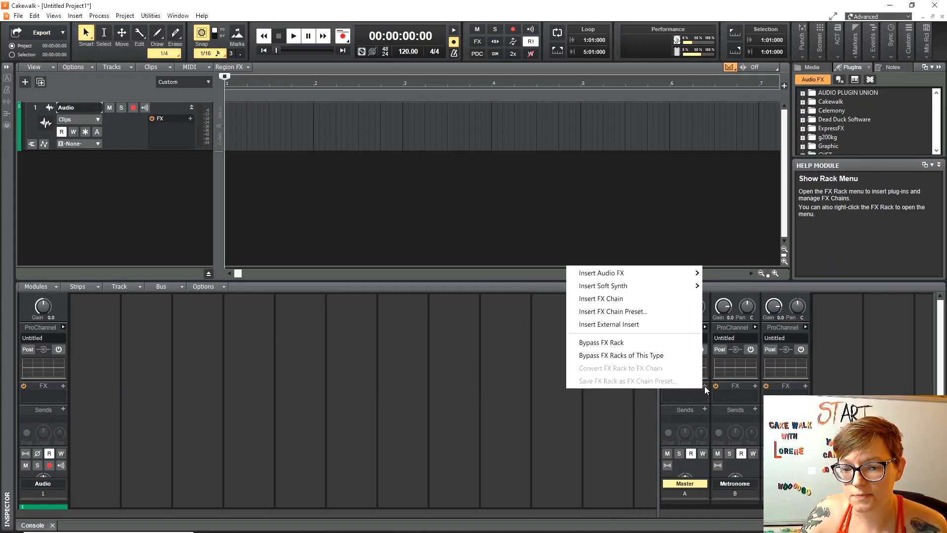
Insert Voxengo's VoxengoRecorder (32-bit) on the Master bus and move its window to the centre.
{"action": "mouse_move", "coordinate": [626, 278]}
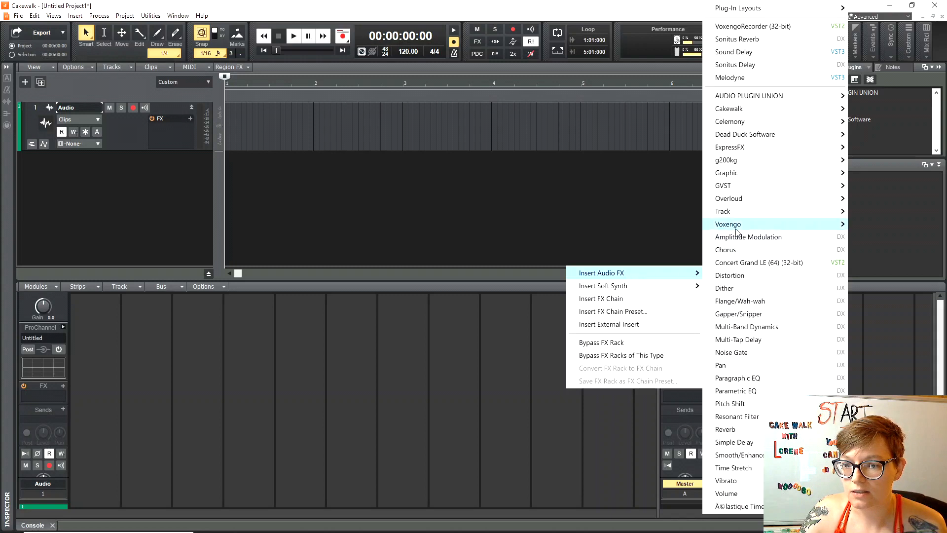
{"action": "mouse_move", "coordinate": [738, 230]}
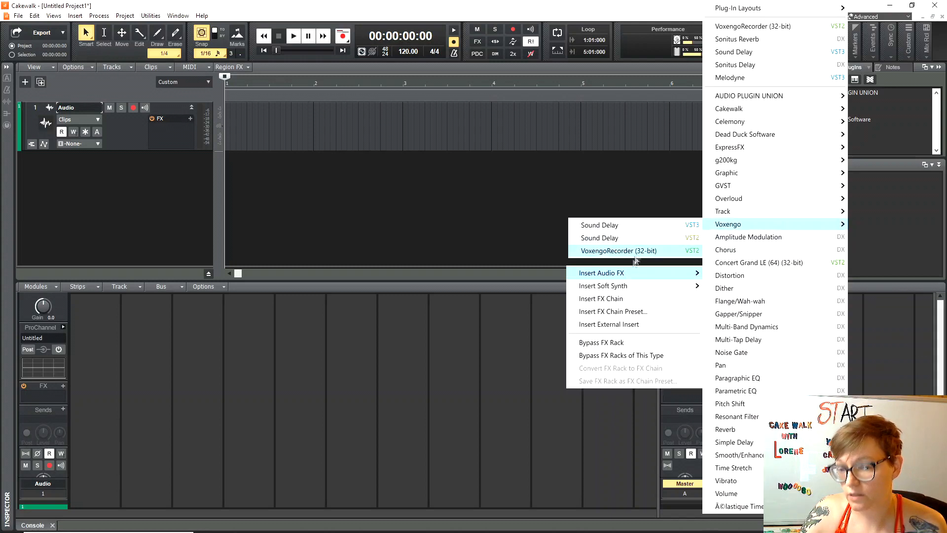
{"action": "left_click", "coordinate": [620, 251]}
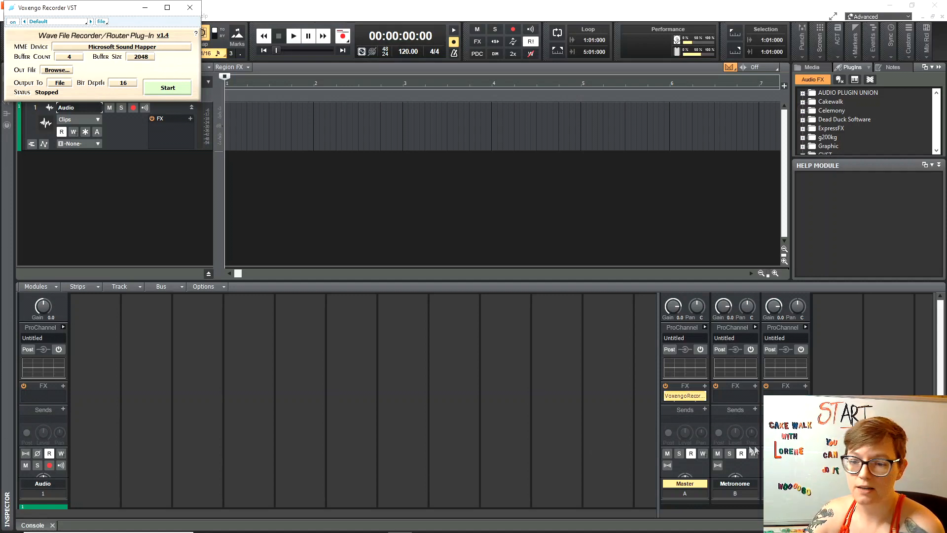
{"action": "left_click_drag", "start_coordinate": [83, 10], "coordinate": [490, 318]}
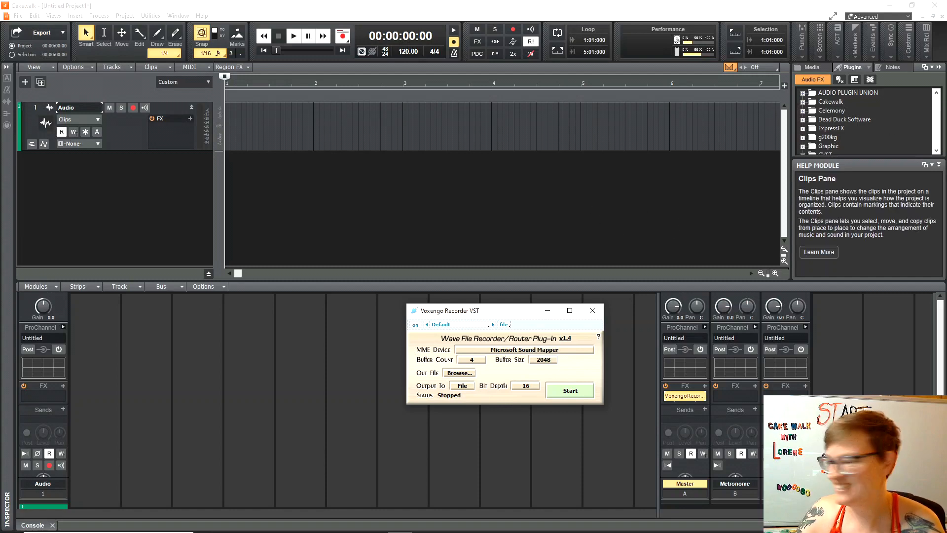
Switch to Chrome to view the Voxengo Recorder product web page.
{"action": "key", "text": "alt+Tab"}
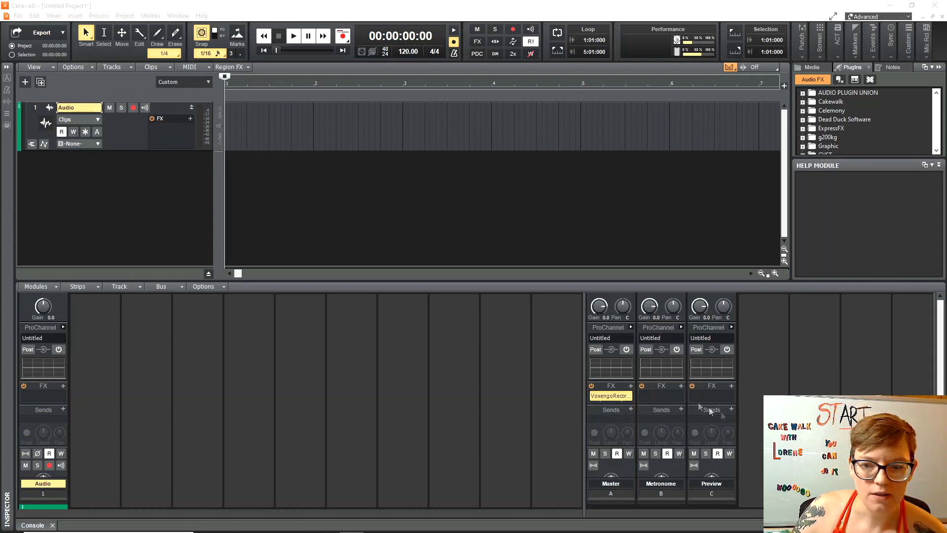
Set Voxengo Recorder's output to MME with Microsoft Sound Mapper as the device, then close it.
{"action": "double_click", "coordinate": [609, 397]}
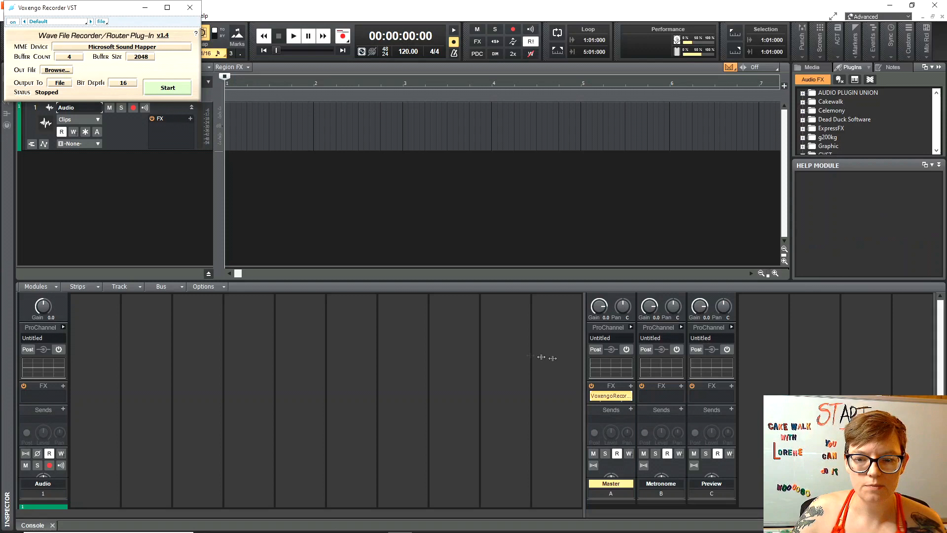
{"action": "left_click", "coordinate": [60, 84]}
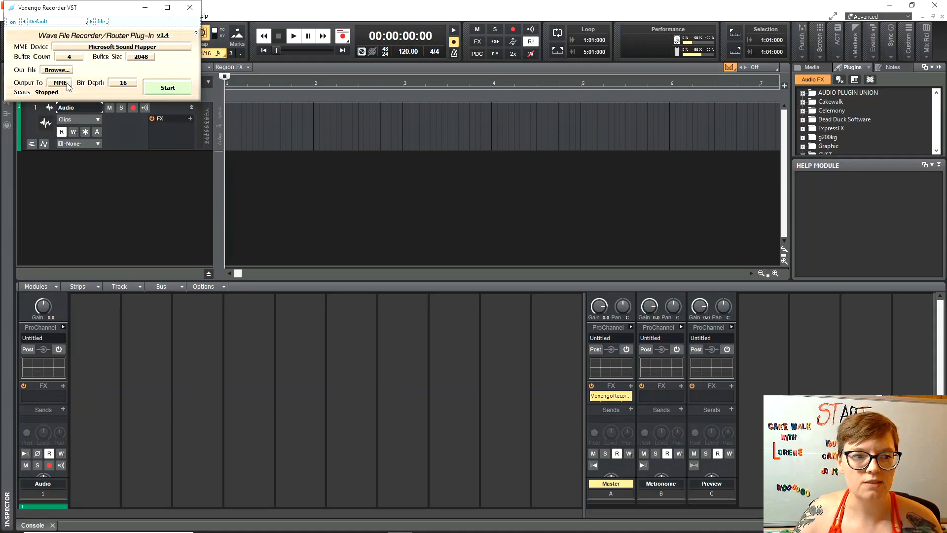
{"action": "left_click", "coordinate": [67, 86]}
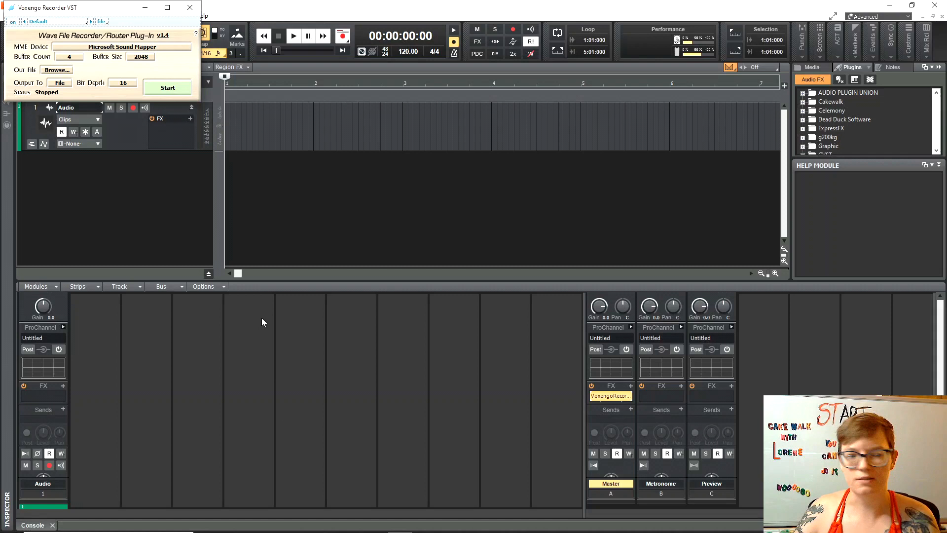
{"action": "left_click", "coordinate": [65, 84]}
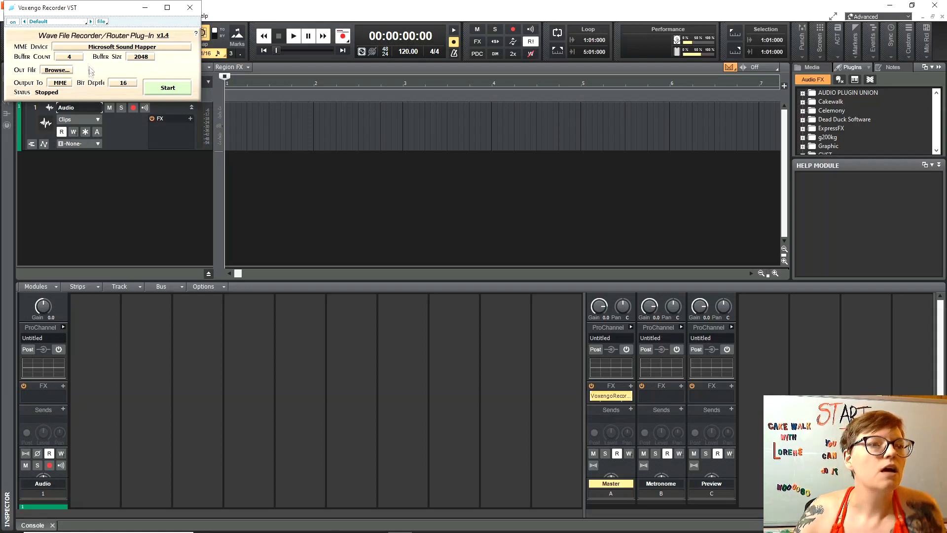
{"action": "left_click", "coordinate": [168, 50]}
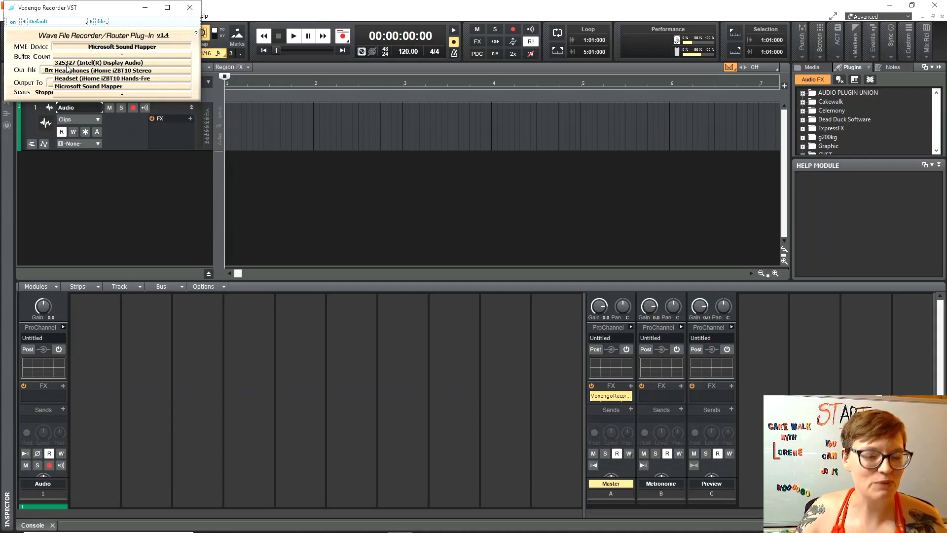
{"action": "left_click", "coordinate": [100, 88]}
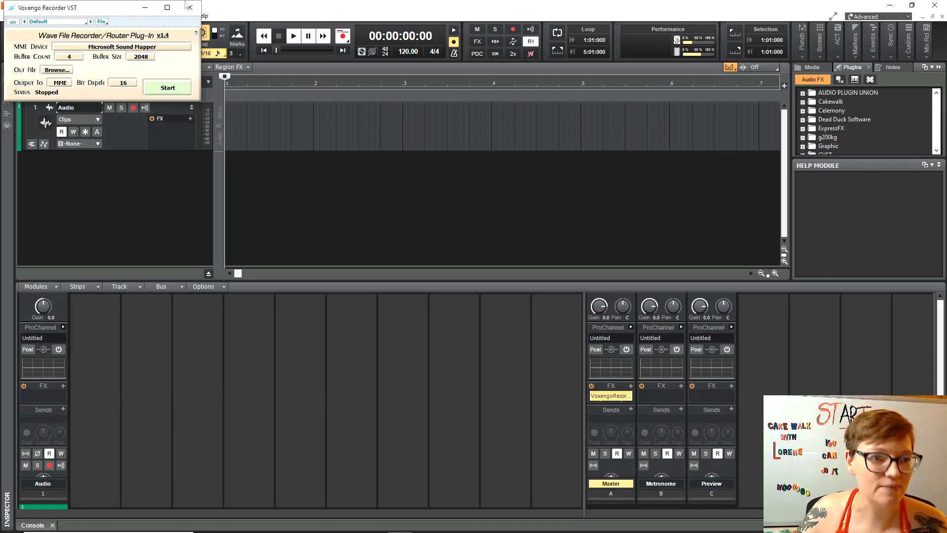
{"action": "left_click", "coordinate": [147, 8]}
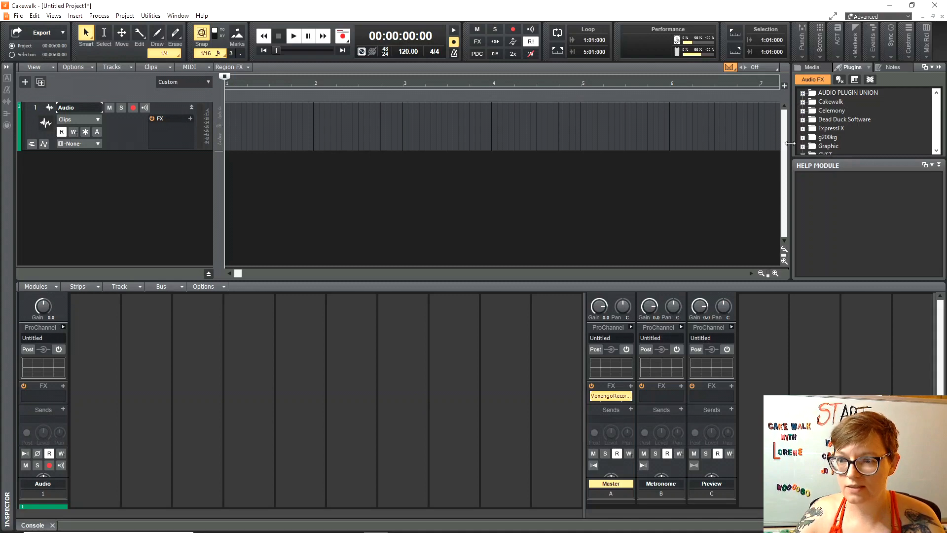
Widen the browser panel, shrink the console for a taller track view, and show the Media audio library.
{"action": "left_click_drag", "start_coordinate": [790, 143], "coordinate": [685, 153]}
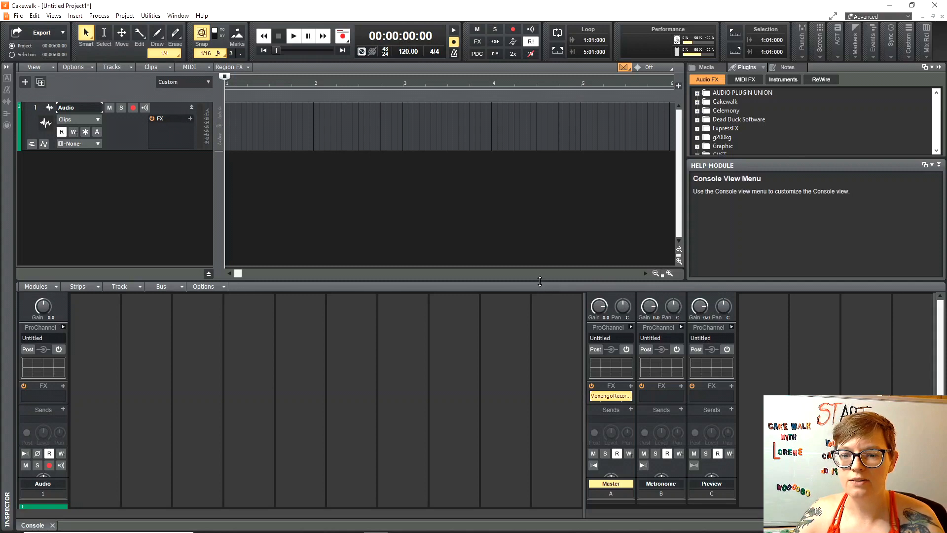
{"action": "left_click_drag", "start_coordinate": [546, 281], "coordinate": [555, 378]}
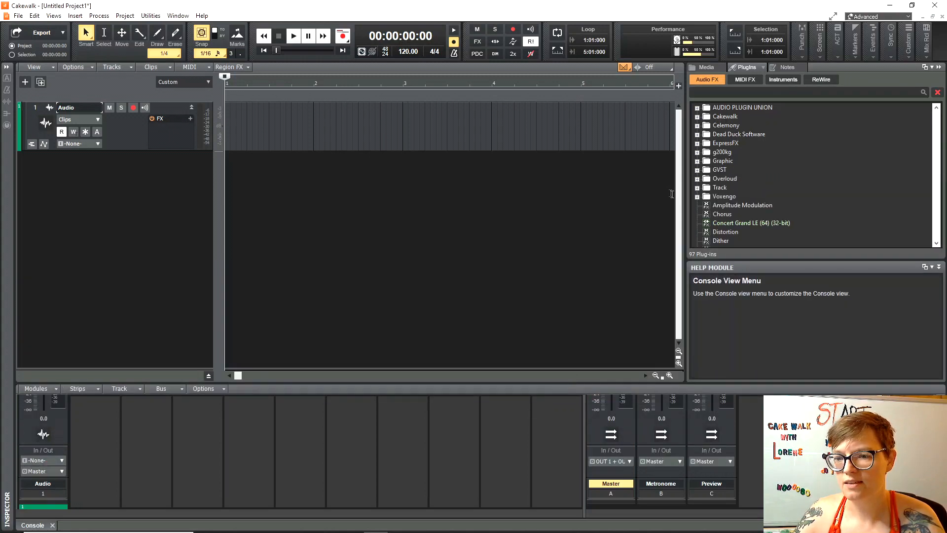
{"action": "left_click_drag", "start_coordinate": [672, 194], "coordinate": [581, 197]}
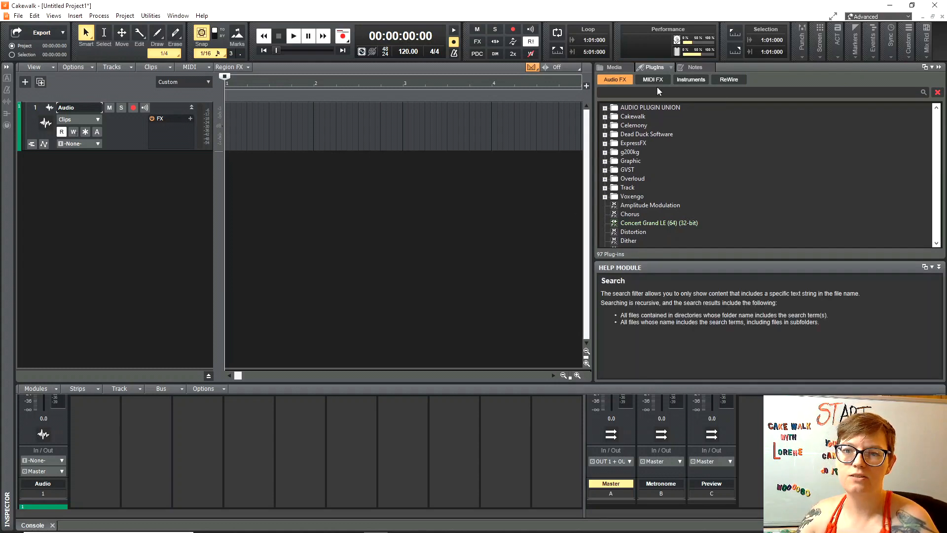
{"action": "left_click", "coordinate": [614, 68]}
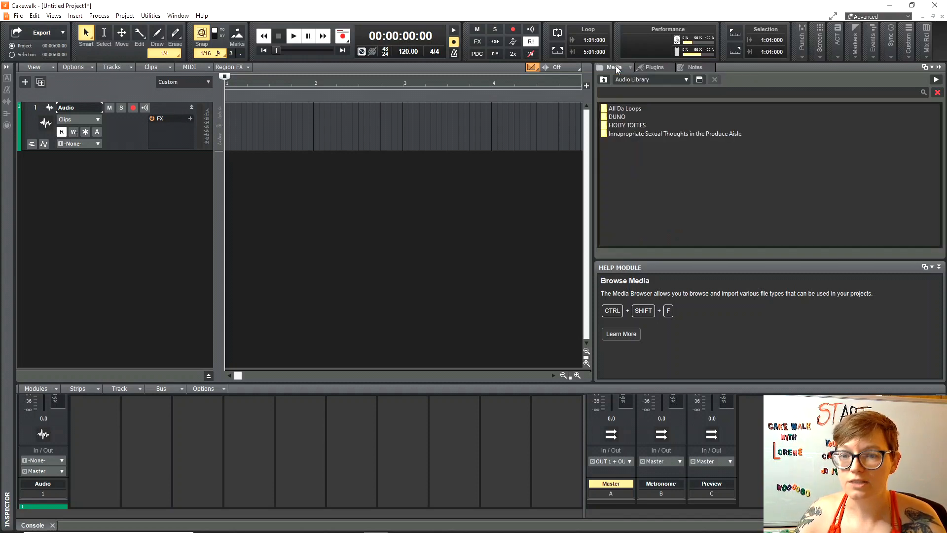
Open All Da Loops > Belibat from Bandlab and audition the Synthwave Cabasa 4-bar loop.
{"action": "double_click", "coordinate": [630, 109]}
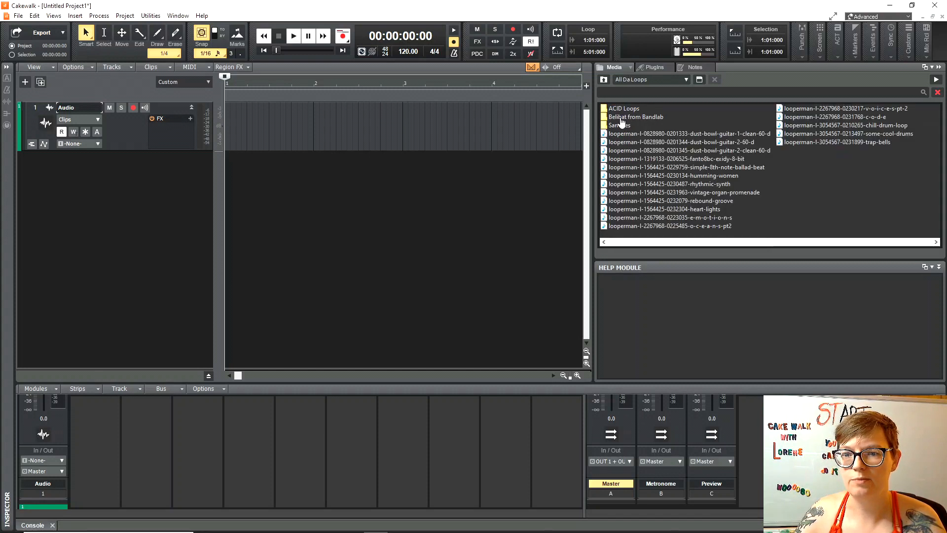
{"action": "double_click", "coordinate": [621, 118]}
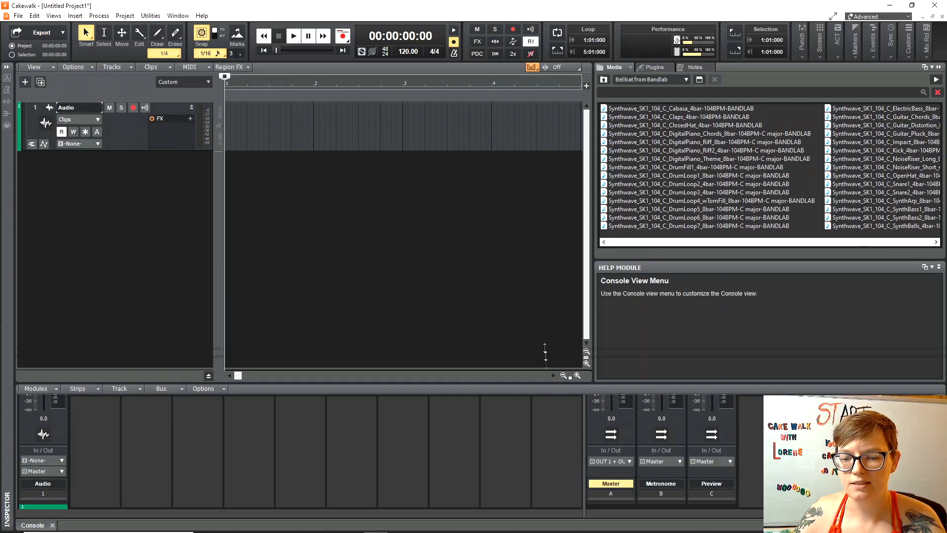
{"action": "left_click_drag", "start_coordinate": [547, 384], "coordinate": [548, 219]}
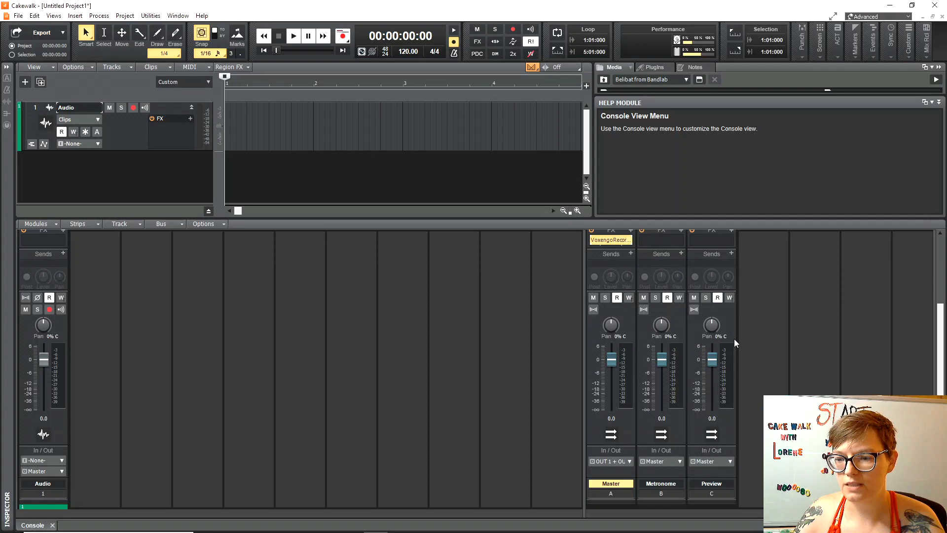
{"action": "scroll", "coordinate": [739, 345], "scroll_direction": "up", "scroll_amount": 1}
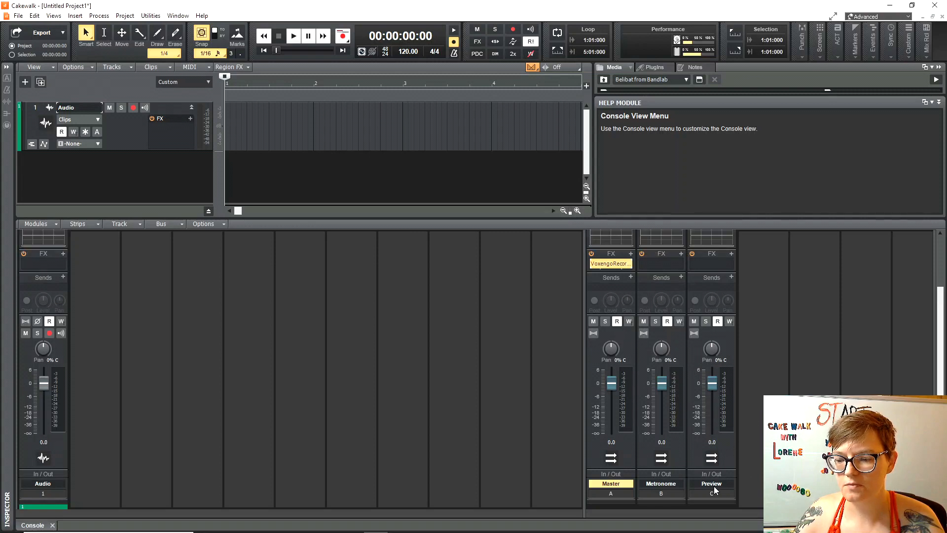
{"action": "left_click", "coordinate": [938, 102]}
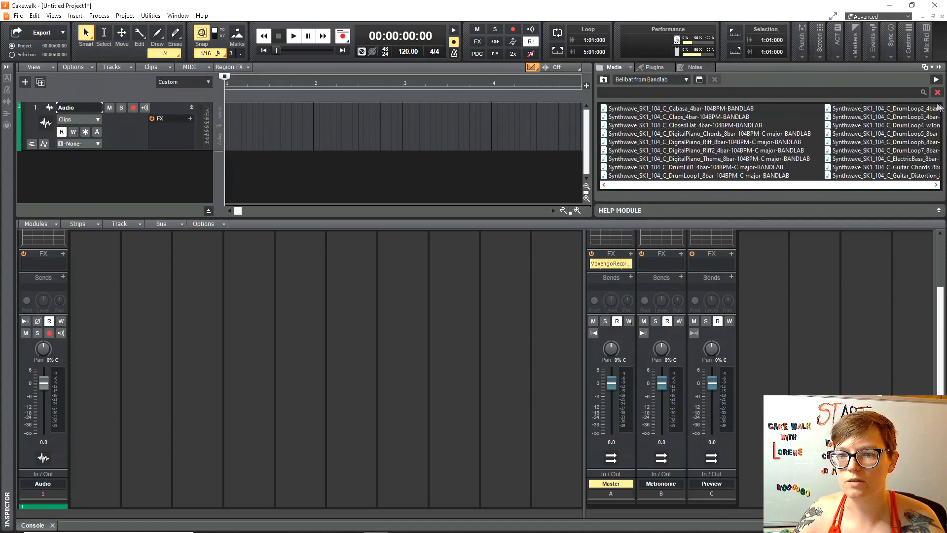
{"action": "left_click", "coordinate": [664, 112]}
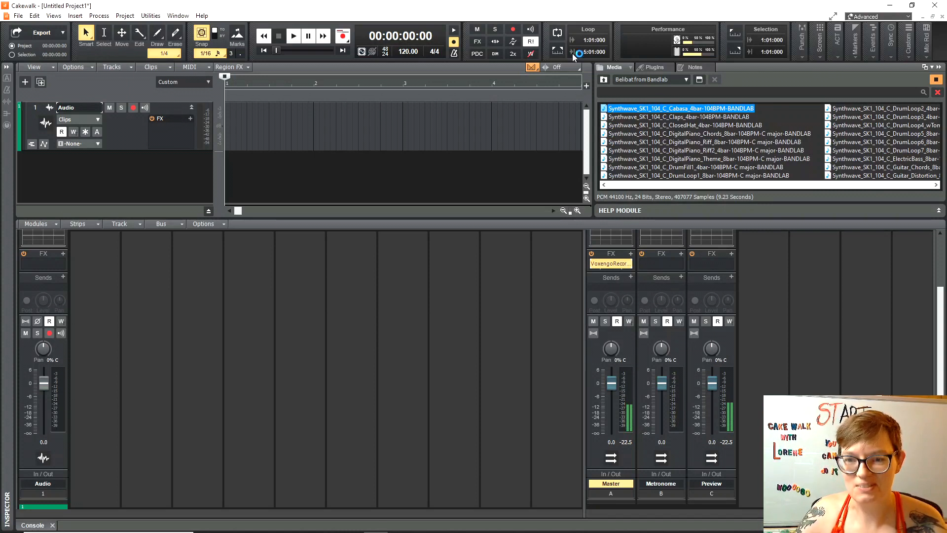
{"action": "left_click", "coordinate": [612, 265]}
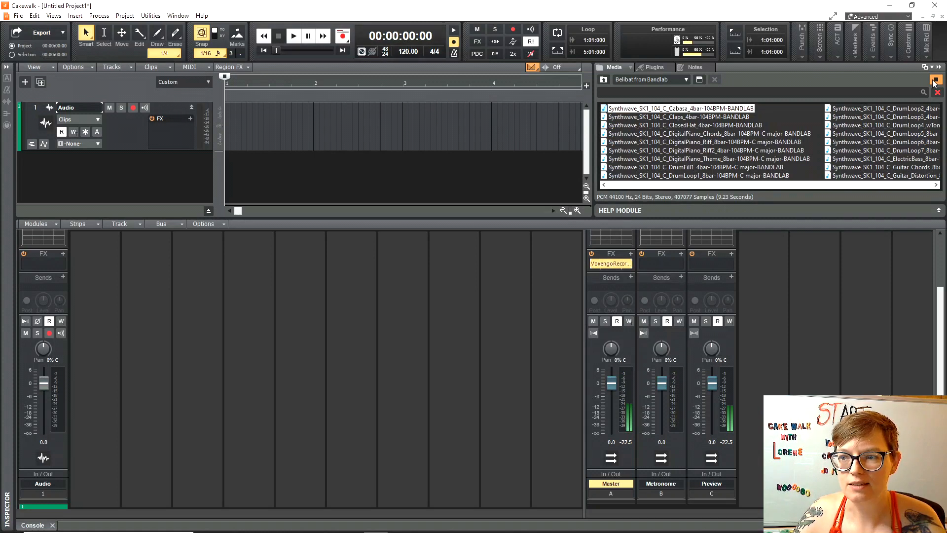
{"action": "left_click", "coordinate": [594, 265]}
{"action": "left_click", "coordinate": [594, 265]}
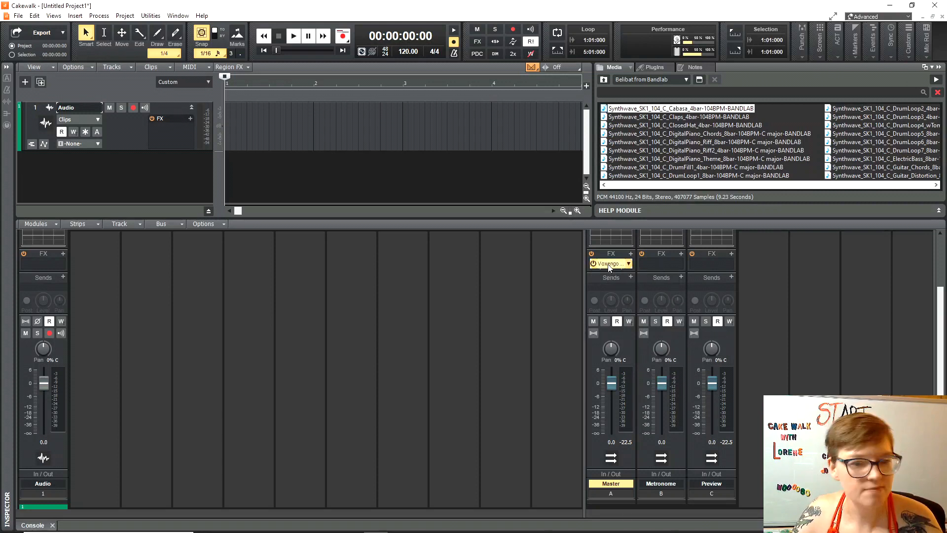
{"action": "mouse_move", "coordinate": [285, 532]}
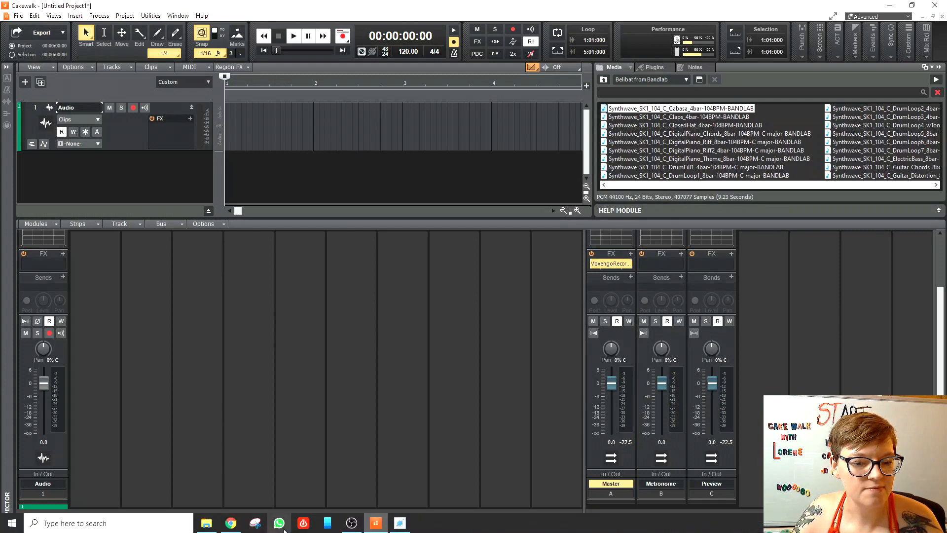
Bring the Voxengo Recorder window to the centre and start recording the output.
{"action": "left_click", "coordinate": [400, 523]}
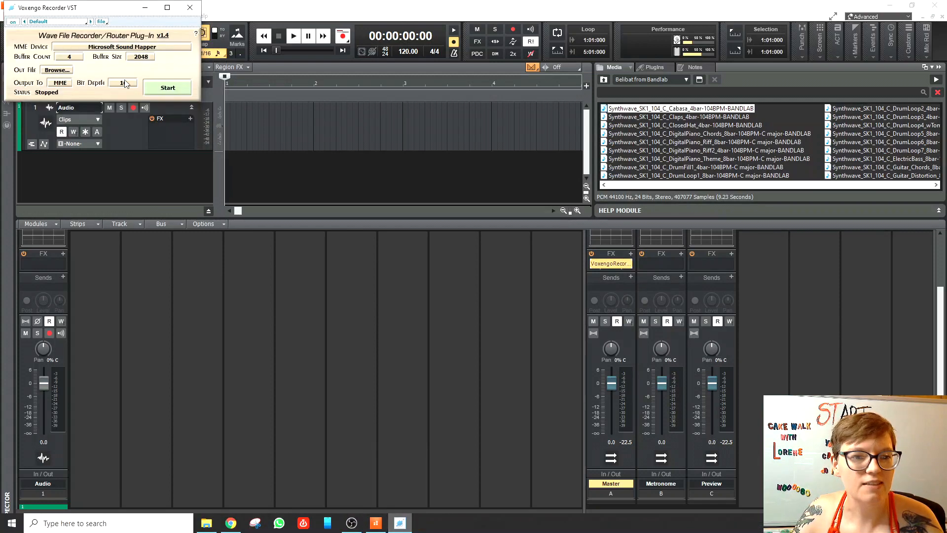
{"action": "left_click_drag", "start_coordinate": [97, 8], "coordinate": [397, 159]}
{"action": "left_click", "coordinate": [468, 238]}
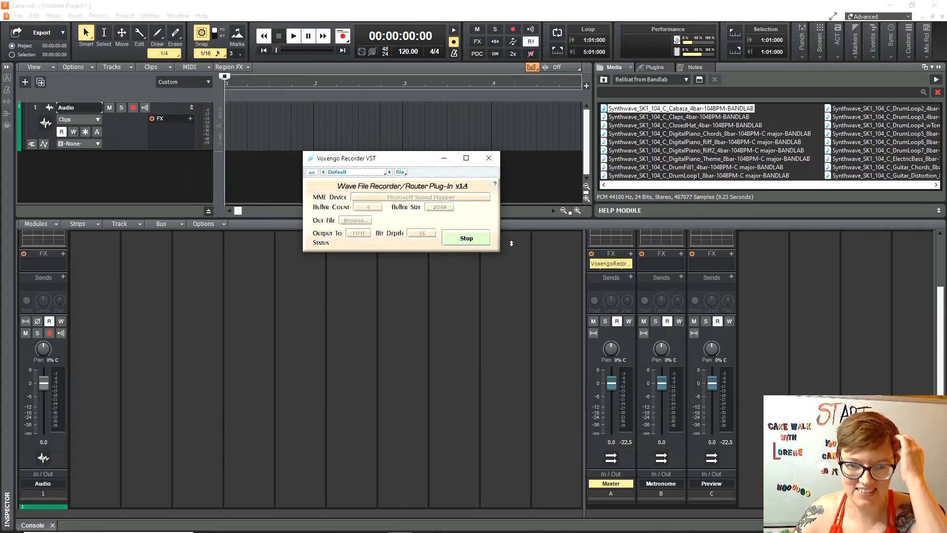
Audition the Claps, DrumFill1 and DrumLoop4 tom-fill loops, then stop the preview.
{"action": "left_click", "coordinate": [936, 82]}
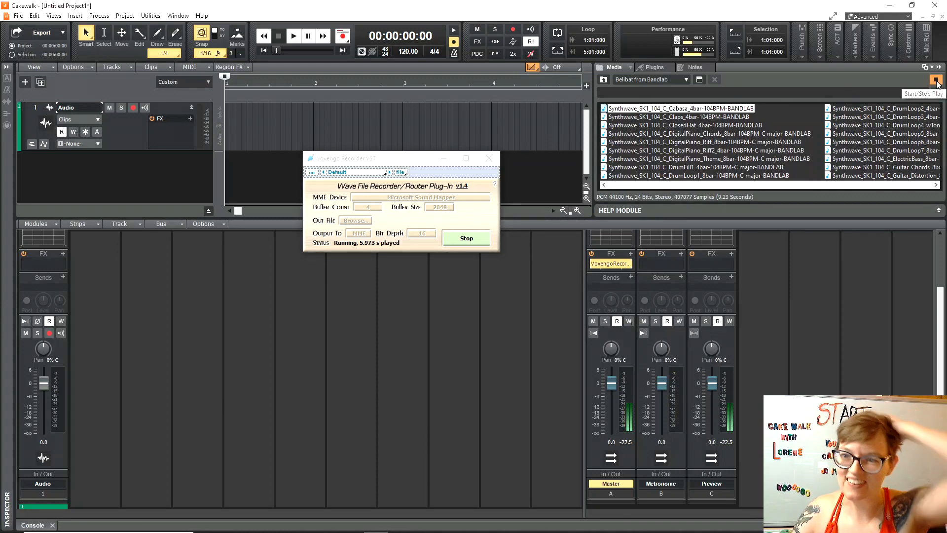
{"action": "left_click_drag", "start_coordinate": [414, 161], "coordinate": [282, 153]}
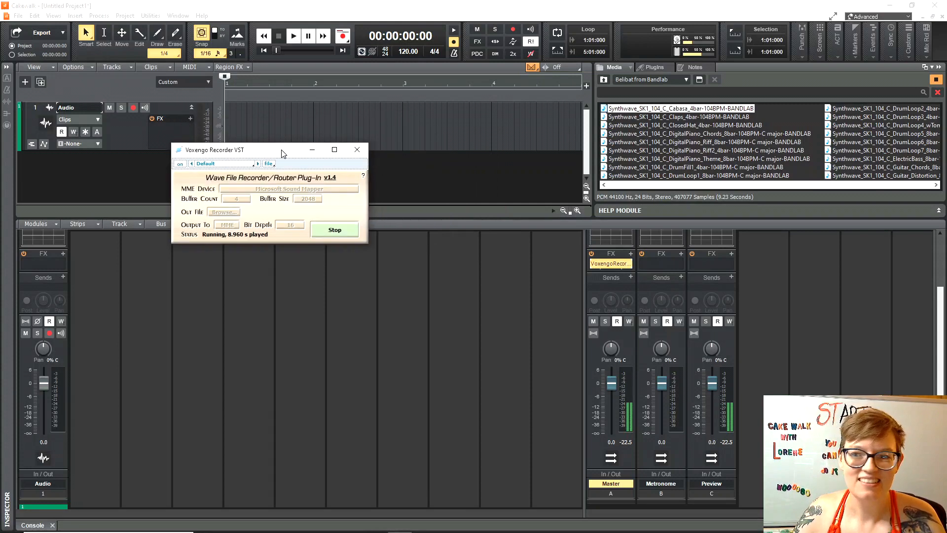
{"action": "left_click", "coordinate": [732, 119]}
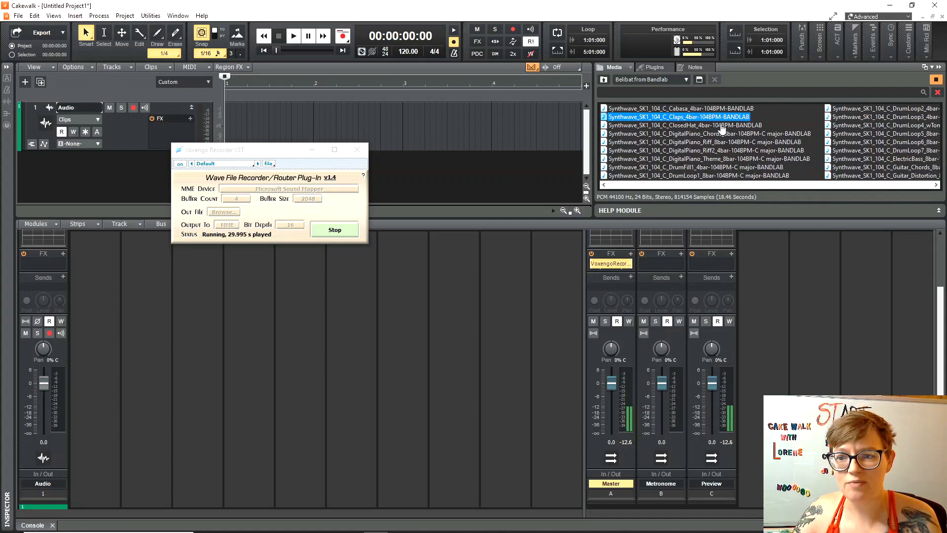
{"action": "left_click", "coordinate": [721, 167]}
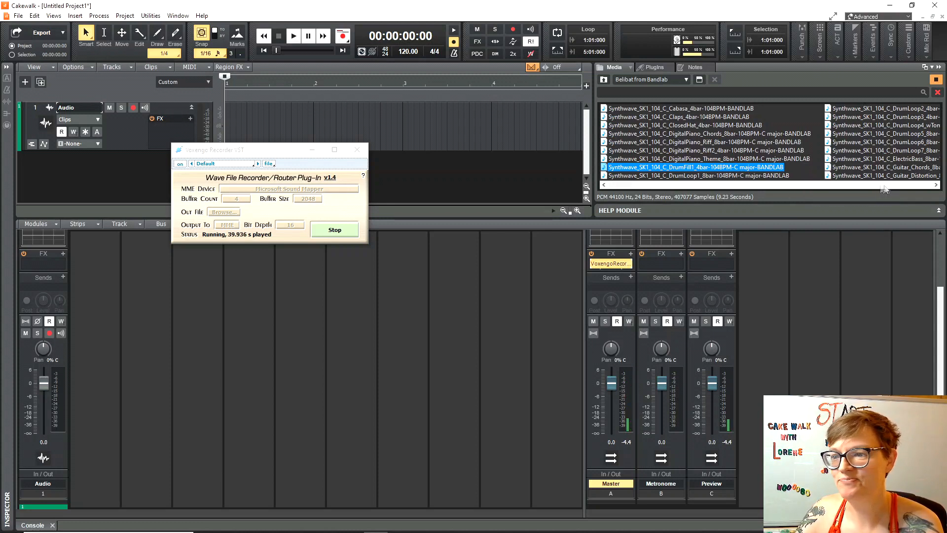
{"action": "left_click", "coordinate": [887, 126]}
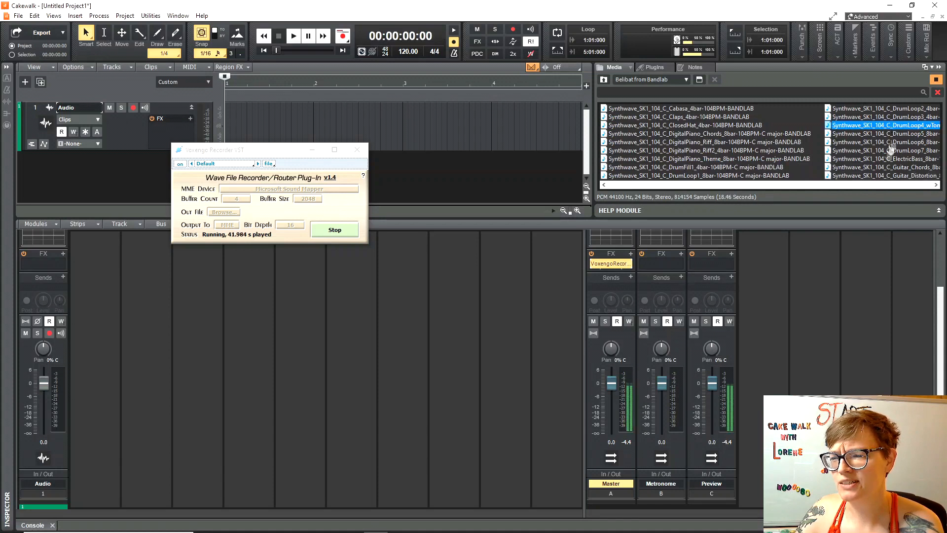
{"action": "left_click", "coordinate": [937, 79]}
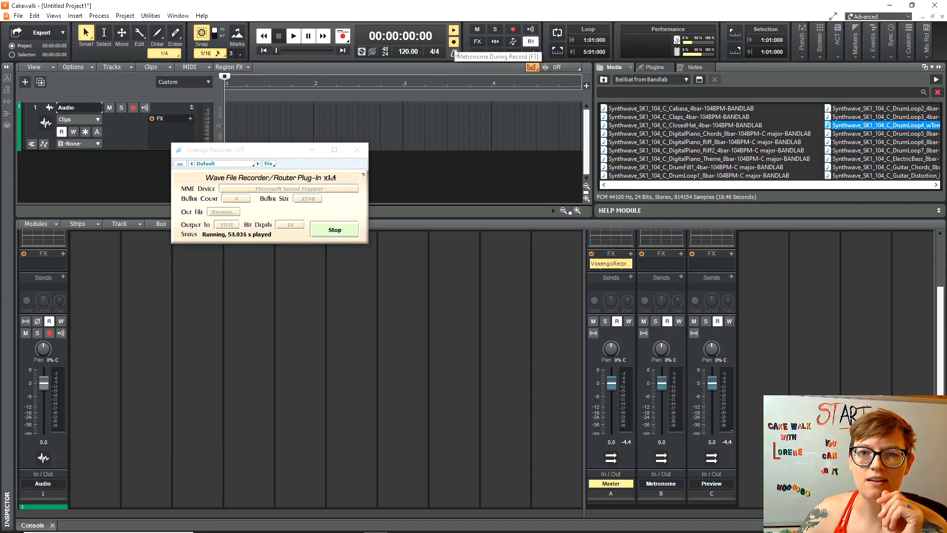
Play and stop the project briefly, then enable Preview at Host Tempo in the Media browser.
{"action": "left_click", "coordinate": [295, 39]}
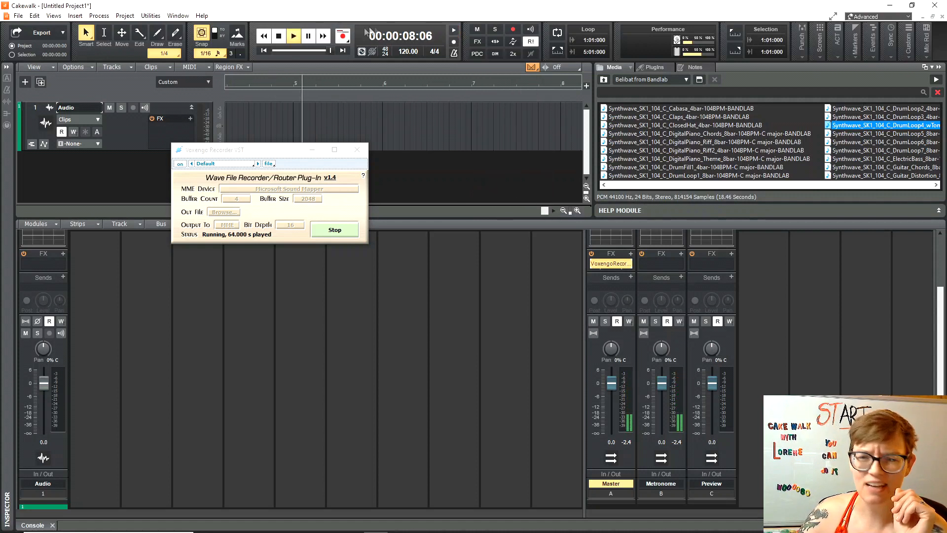
{"action": "left_click", "coordinate": [280, 35]}
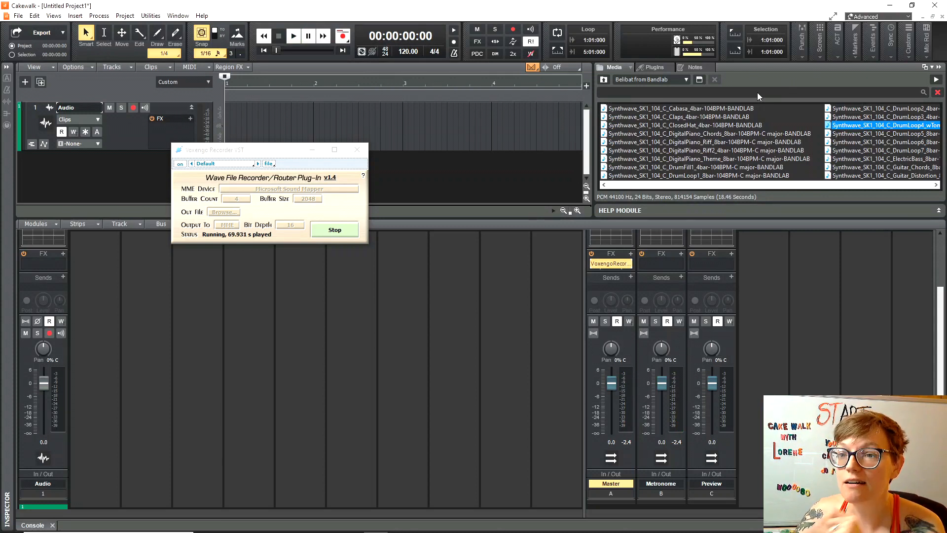
{"action": "left_click", "coordinate": [602, 73]}
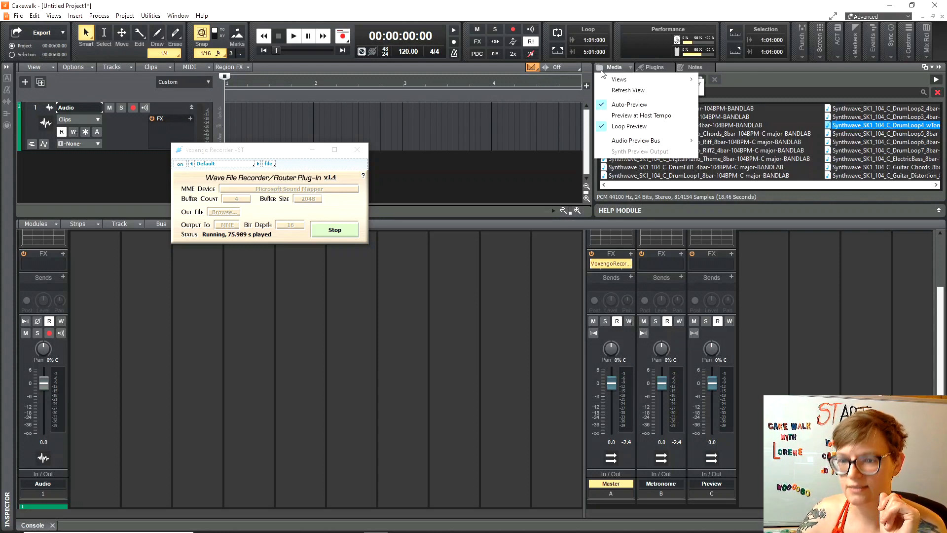
{"action": "left_click", "coordinate": [625, 117]}
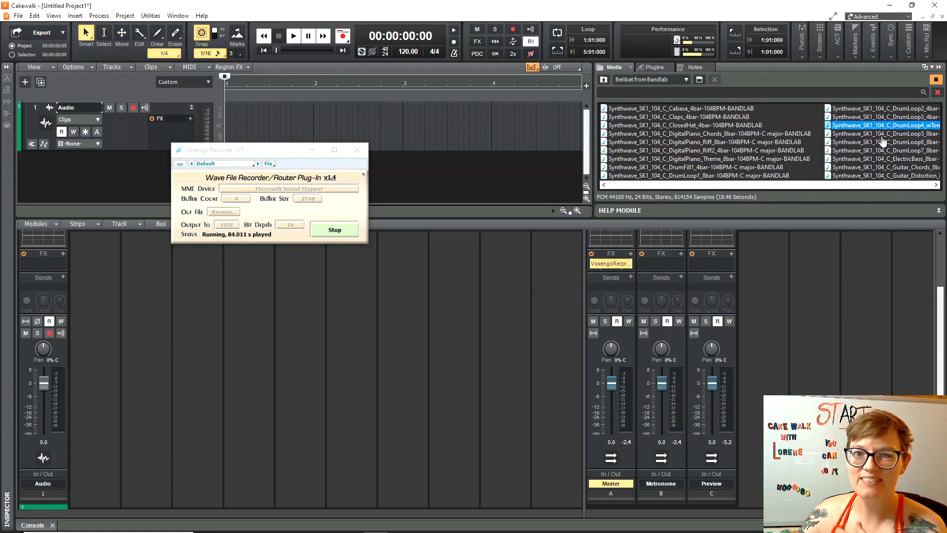
Change the Control Bar tempo to 150, then to 80 BPM, and close the Voxengo Recorder.
{"action": "left_click", "coordinate": [415, 52]}
{"action": "type", "text": "150"}
{"action": "key", "text": "Return"}
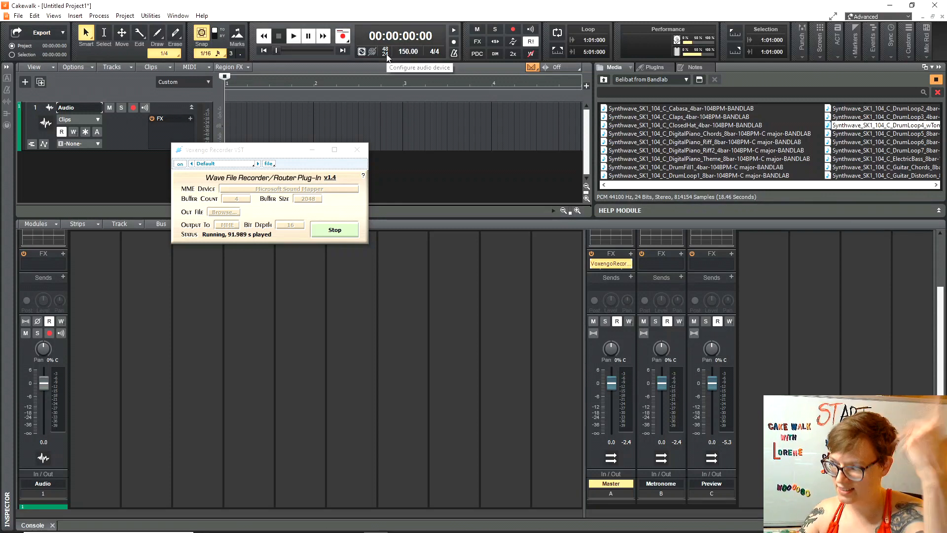
{"action": "double_click", "coordinate": [409, 52]}
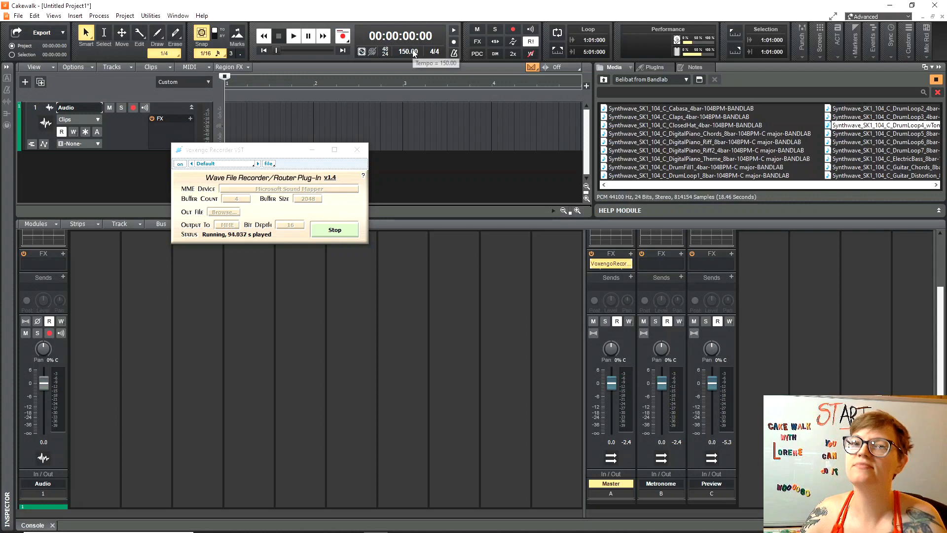
{"action": "type", "text": "80"}
{"action": "key", "text": "Return"}
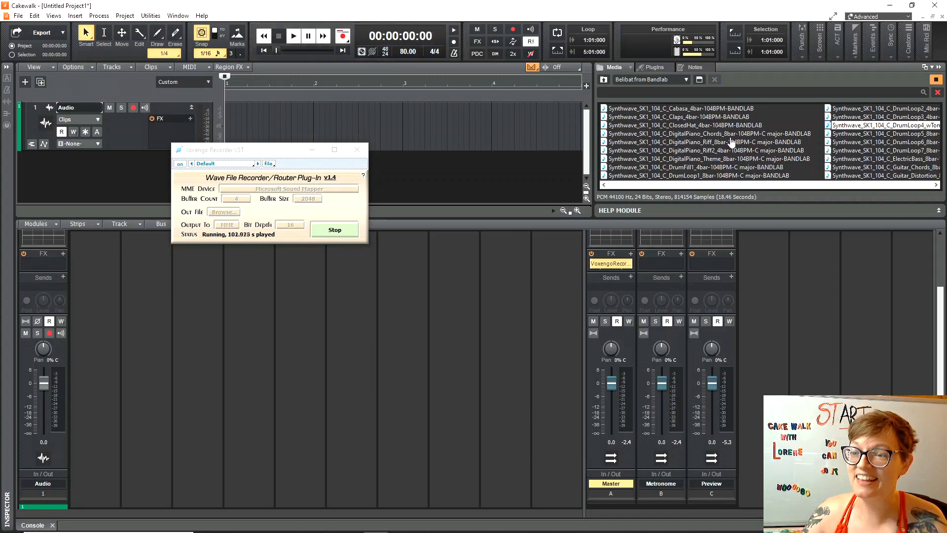
{"action": "left_click", "coordinate": [313, 150]}
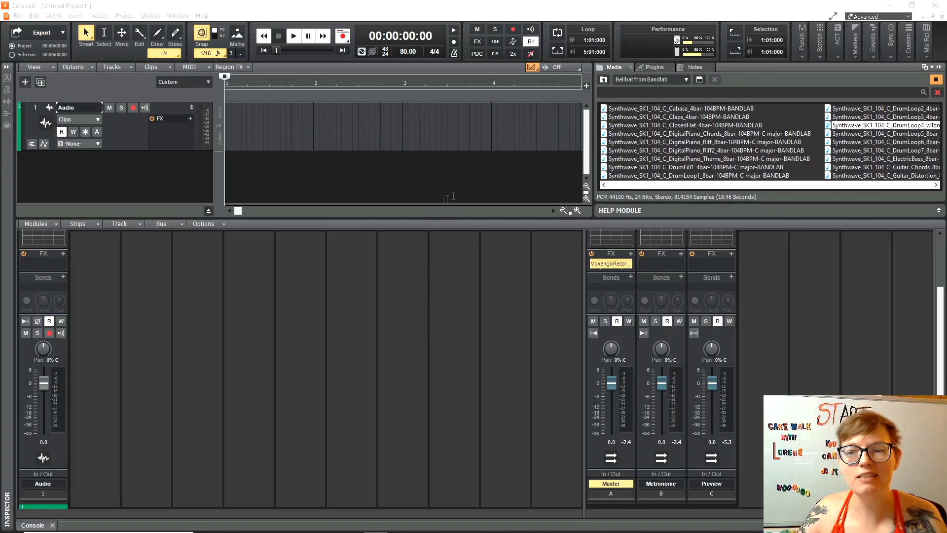
Drag the console splitter down to enlarge the track view and media browser, and stop the preview.
{"action": "left_click", "coordinate": [593, 169]}
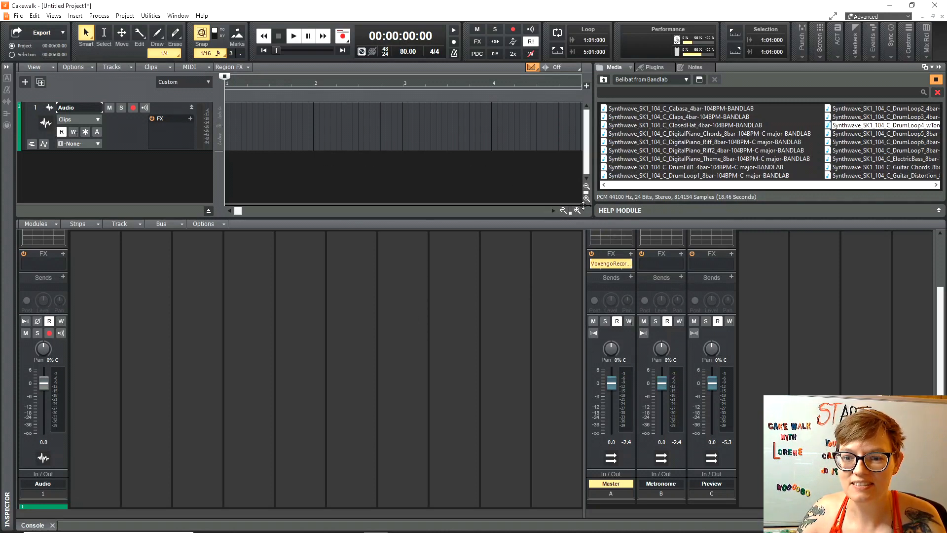
{"action": "left_click_drag", "start_coordinate": [587, 220], "coordinate": [587, 400]}
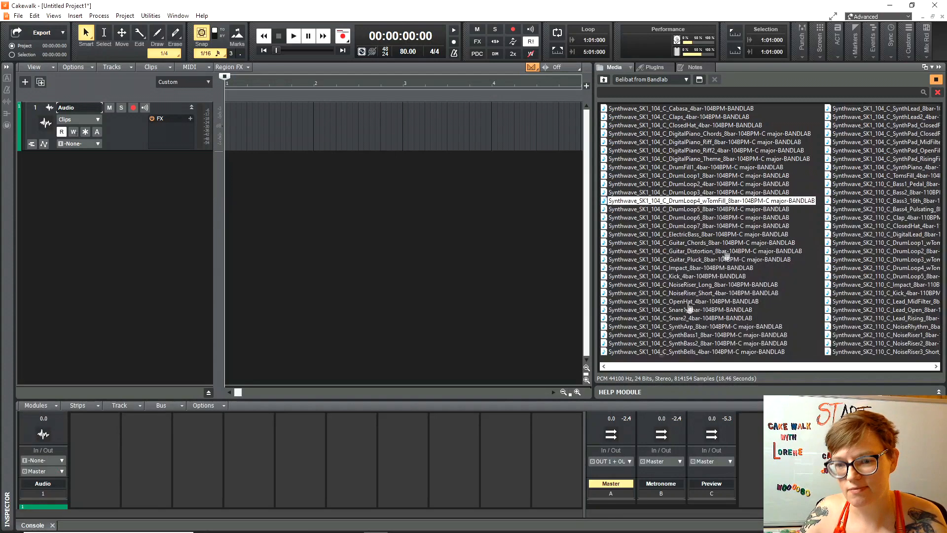
{"action": "left_click", "coordinate": [937, 81]}
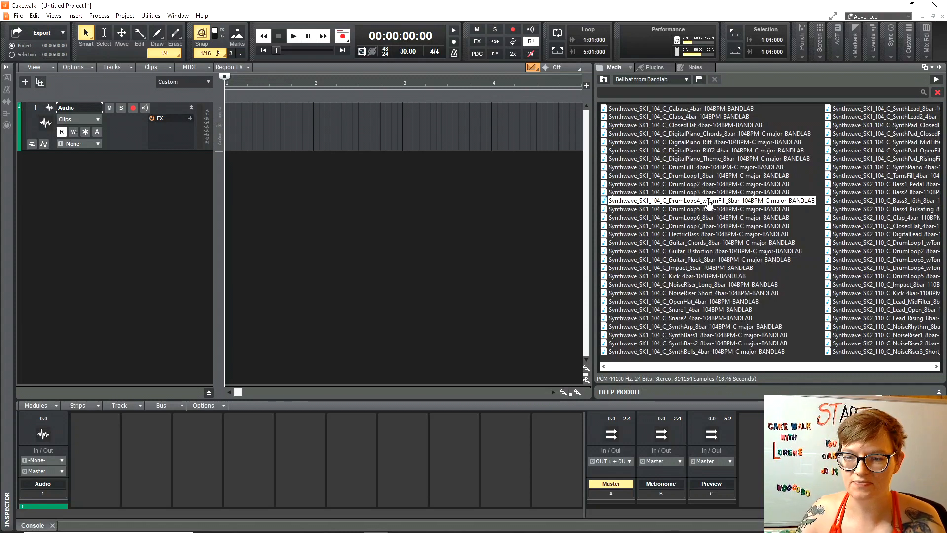
Drop DrumLoop4_wTomFill on a new track 2 at bar 1 and delete its copy from track 1.
{"action": "left_click_drag", "start_coordinate": [700, 204], "coordinate": [240, 126]}
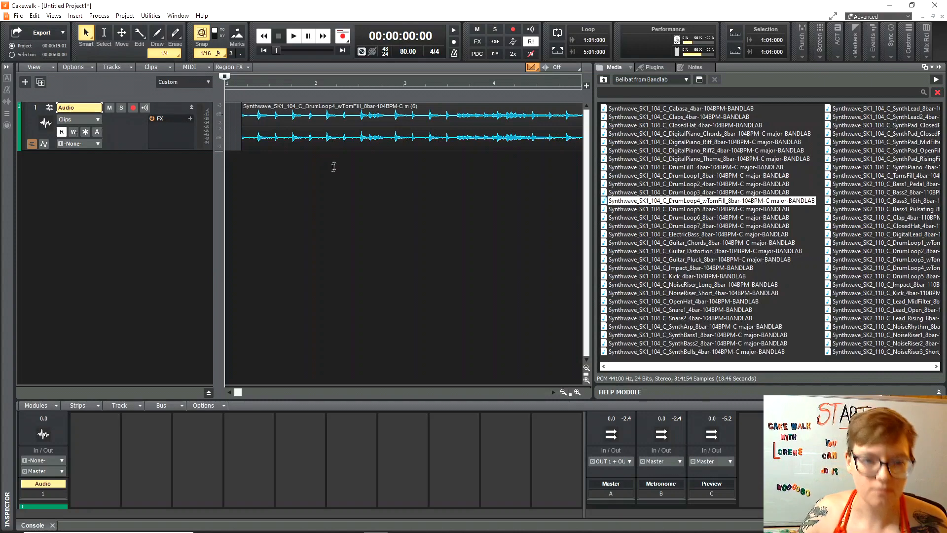
{"action": "mouse_move", "coordinate": [303, 116]}
{"action": "left_mouse_down"}
{"action": "mouse_move", "coordinate": [272, 120]}
{"action": "mouse_move", "coordinate": [450, 121]}
{"action": "mouse_move", "coordinate": [289, 121]}
{"action": "mouse_move", "coordinate": [305, 121]}
{"action": "left_mouse_up"}
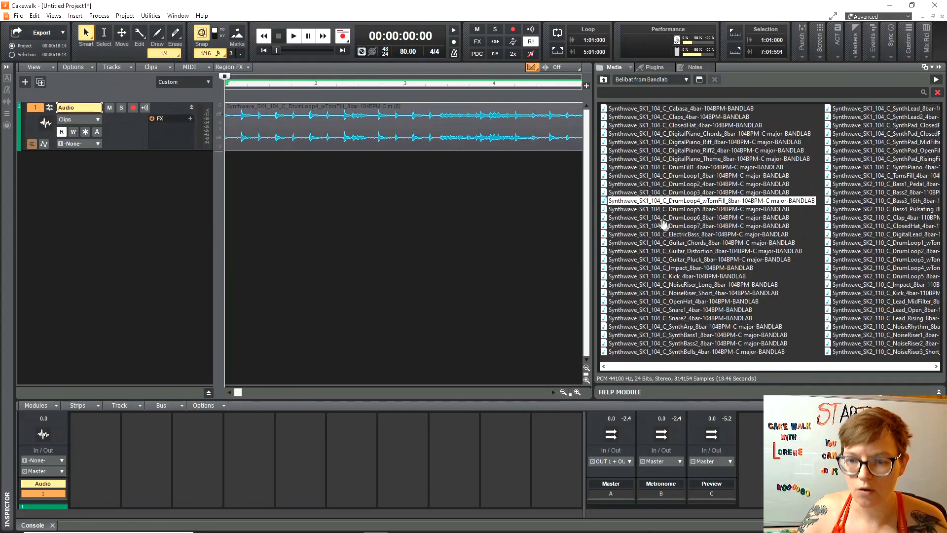
{"action": "left_click_drag", "start_coordinate": [687, 203], "coordinate": [53, 182]}
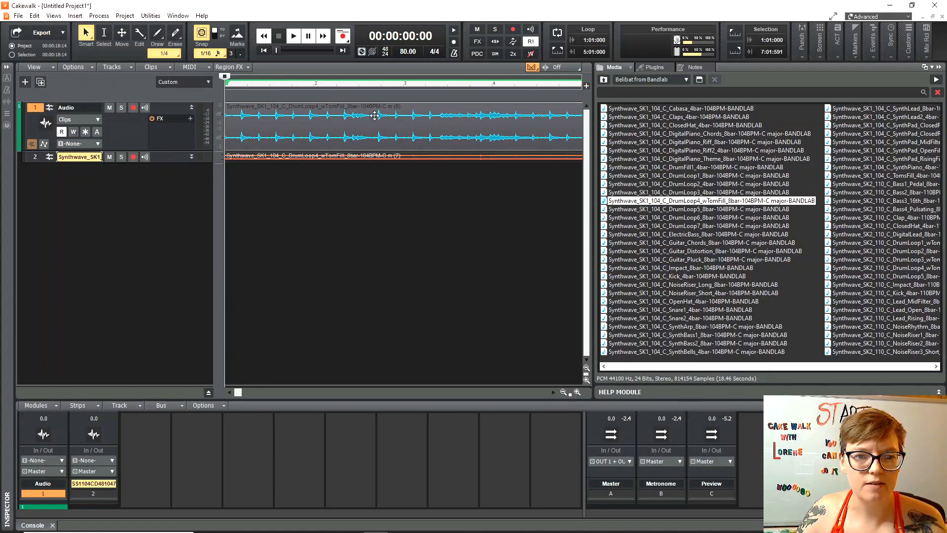
{"action": "key", "text": "Delete"}
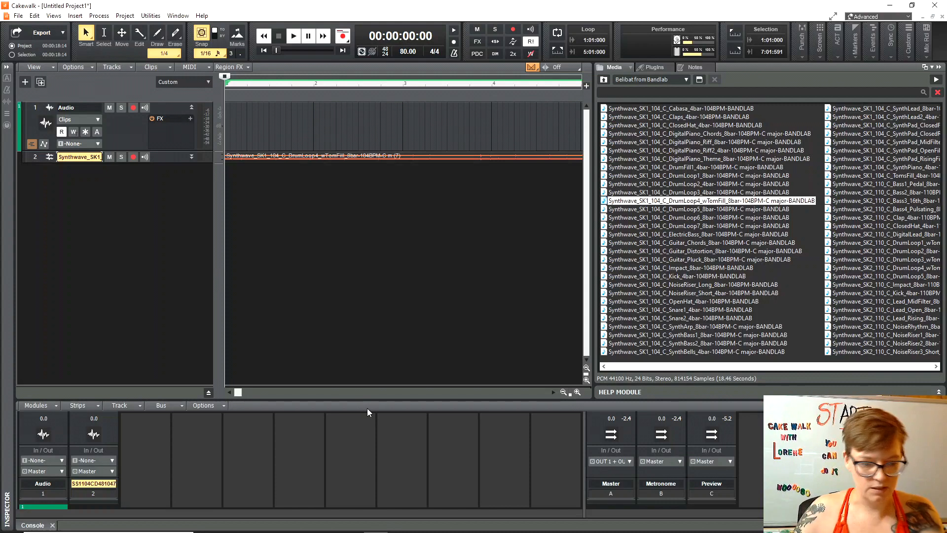
Audition DrumLoop5, Impact and Kick loops, enlarge the mixer, and add Kick_4bar as a new track.
{"action": "left_click", "coordinate": [690, 210]}
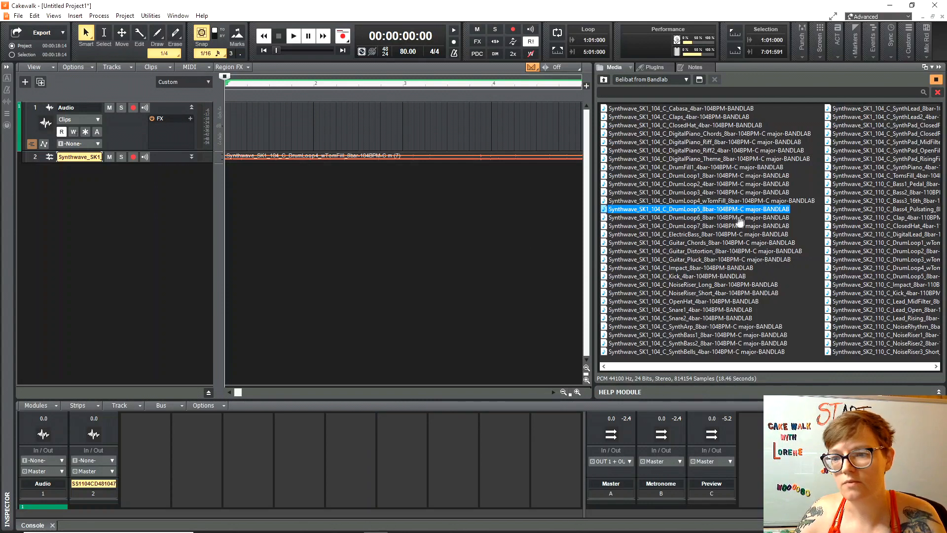
{"action": "left_click", "coordinate": [734, 268]}
{"action": "left_click", "coordinate": [729, 278]}
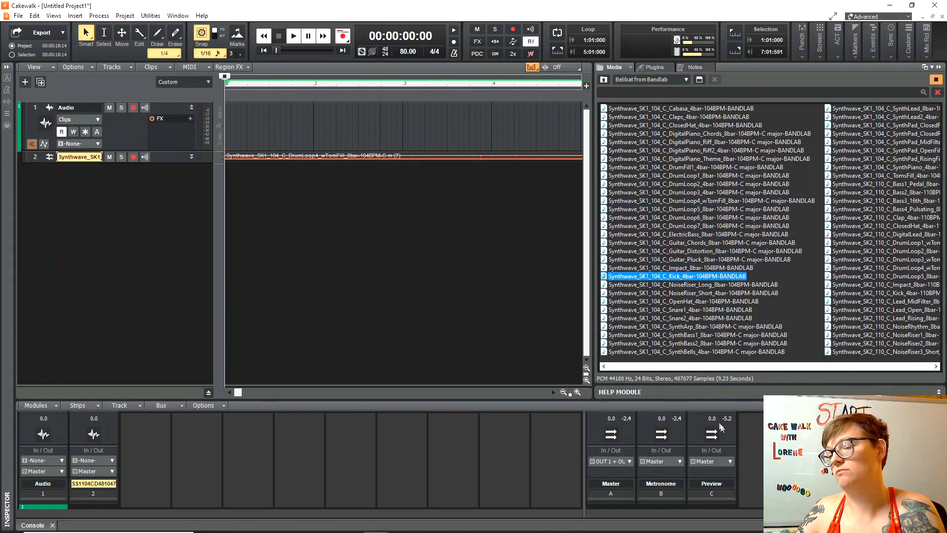
{"action": "left_click_drag", "start_coordinate": [768, 399], "coordinate": [765, 283]}
{"action": "left_click_drag", "start_coordinate": [712, 360], "coordinate": [712, 374]}
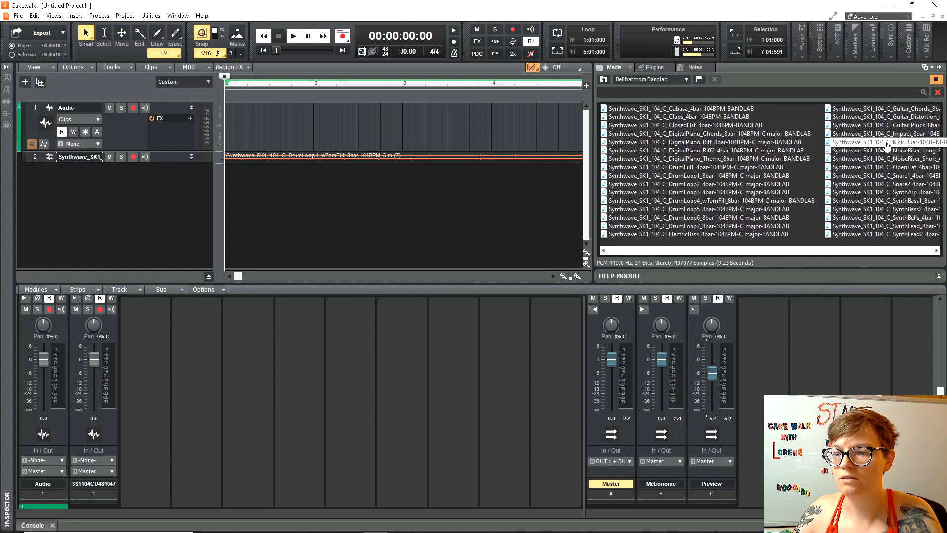
{"action": "left_click_drag", "start_coordinate": [887, 144], "coordinate": [55, 187]}
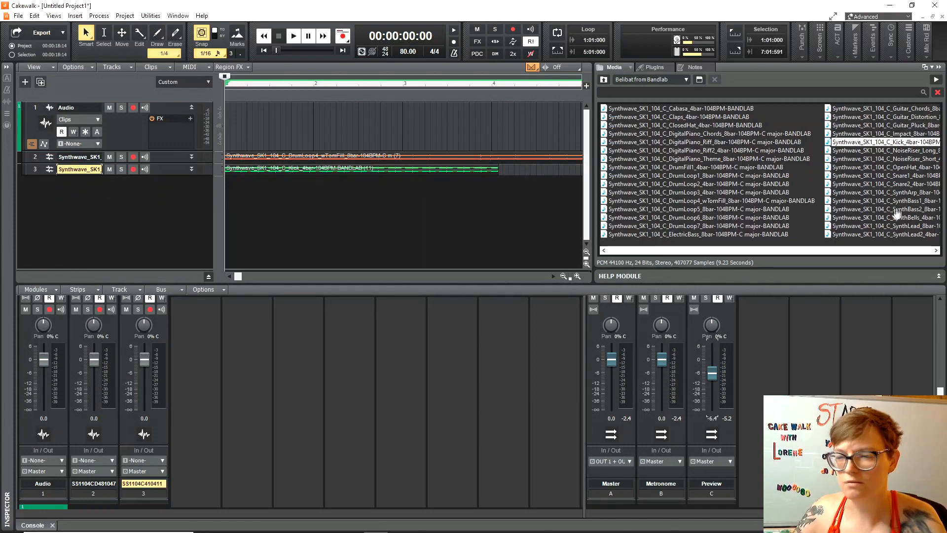
Audition the NoiseRiser Long, Snare1, SynthLead2 and SynthPad ClosedFilter samples.
{"action": "left_click", "coordinate": [893, 150]}
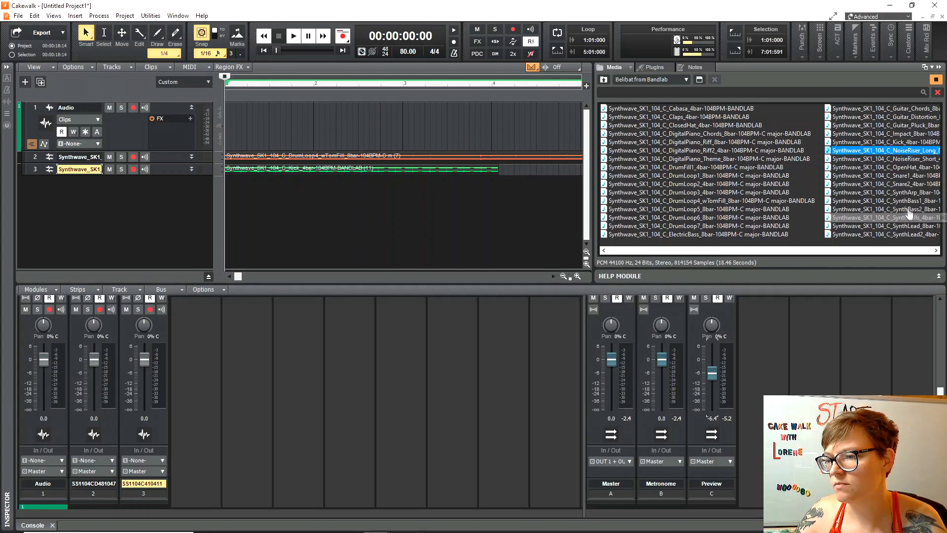
{"action": "left_click", "coordinate": [868, 175]}
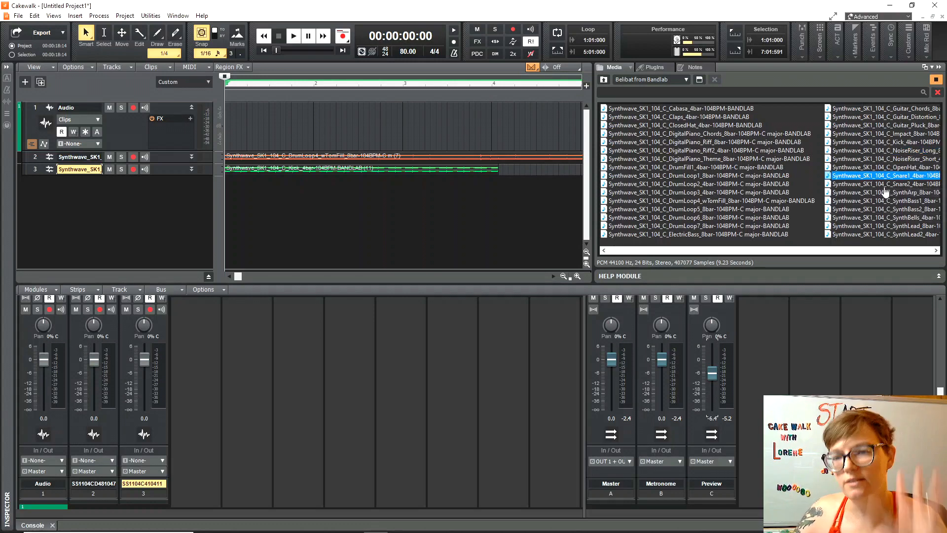
{"action": "left_click", "coordinate": [889, 235]}
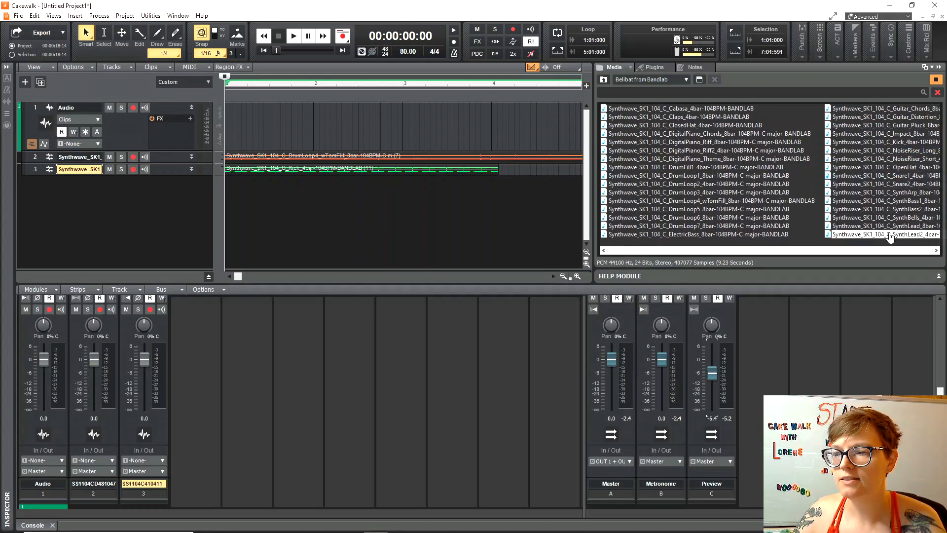
{"action": "left_click", "coordinate": [740, 251]}
{"action": "left_click", "coordinate": [883, 109]}
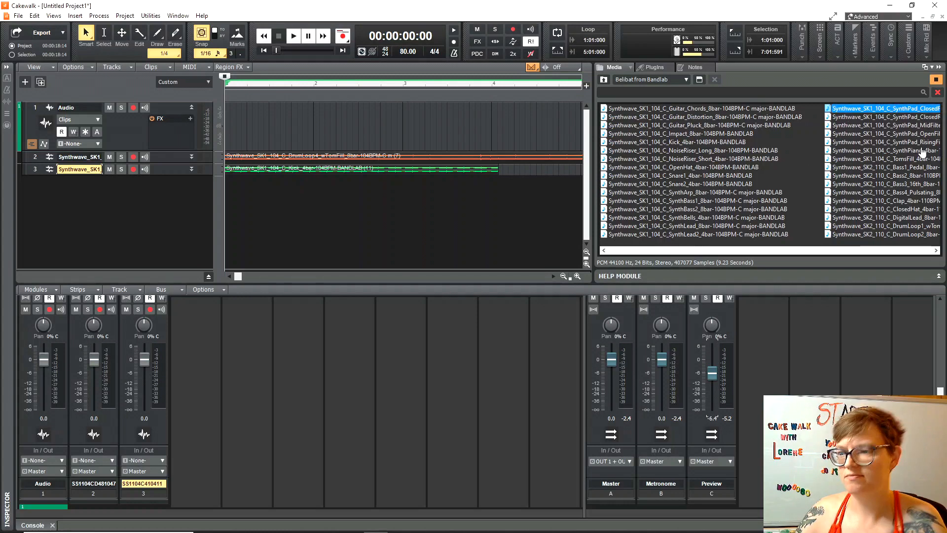
Add the SynthPad ClosedFilter and ClosedRising loops as new tracks four and five.
{"action": "left_click_drag", "start_coordinate": [687, 250], "coordinate": [731, 253]}
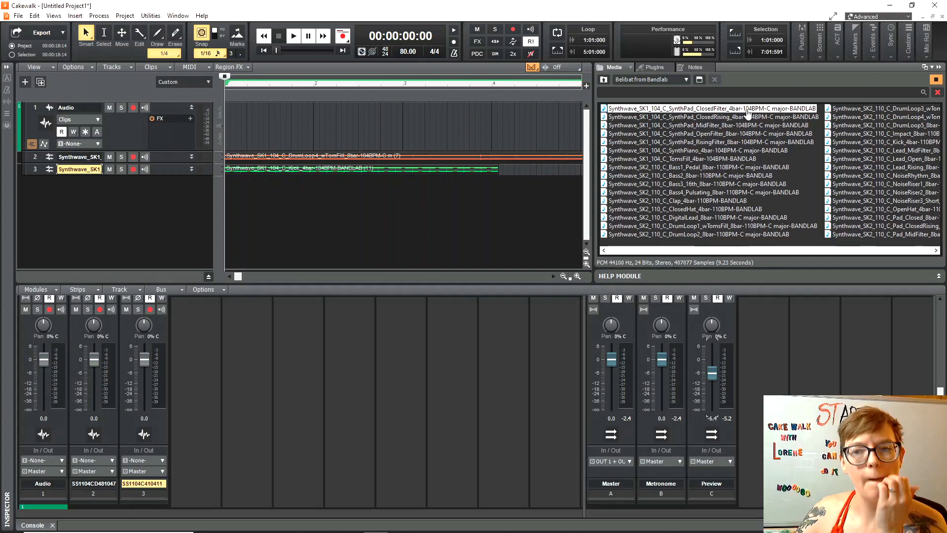
{"action": "left_click_drag", "start_coordinate": [748, 111], "coordinate": [53, 213]}
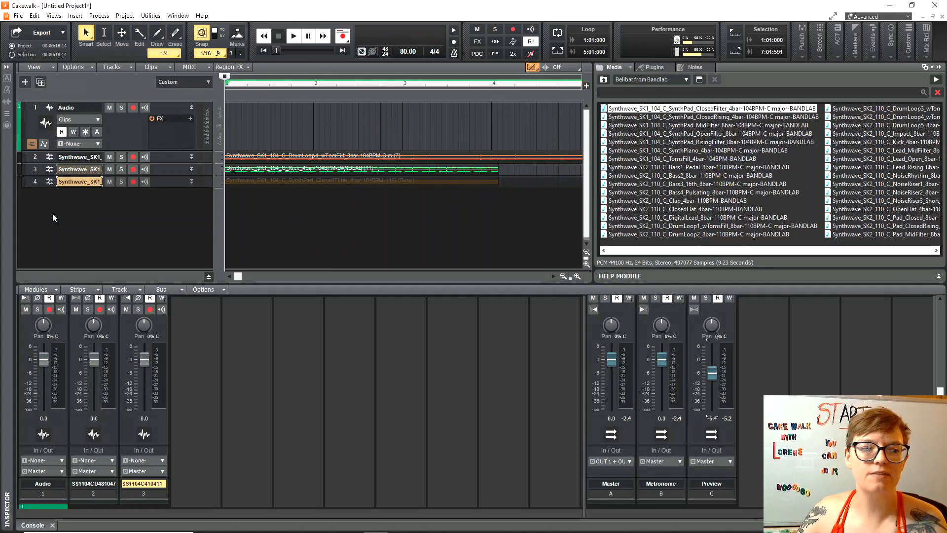
{"action": "left_click", "coordinate": [706, 119]}
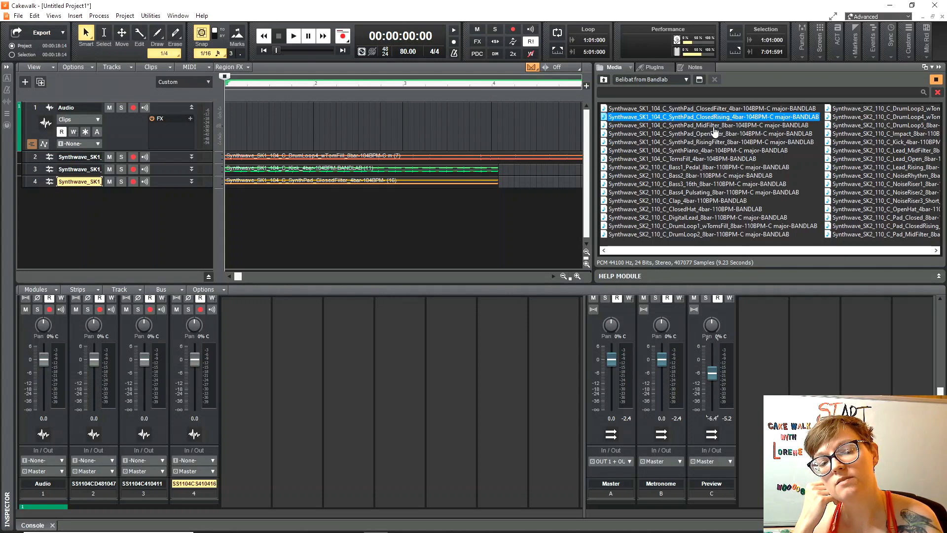
{"action": "left_click_drag", "start_coordinate": [718, 118], "coordinate": [53, 230]}
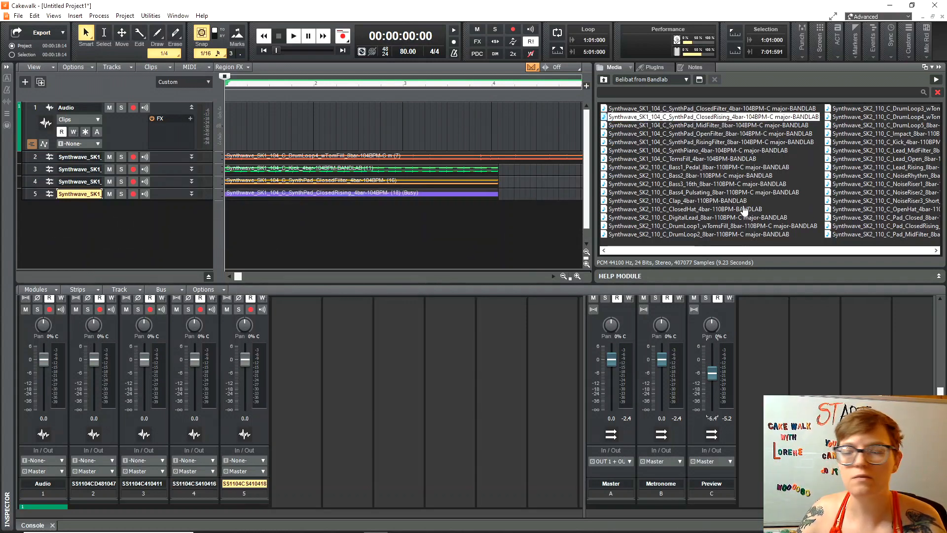
{"action": "left_click", "coordinate": [749, 127]}
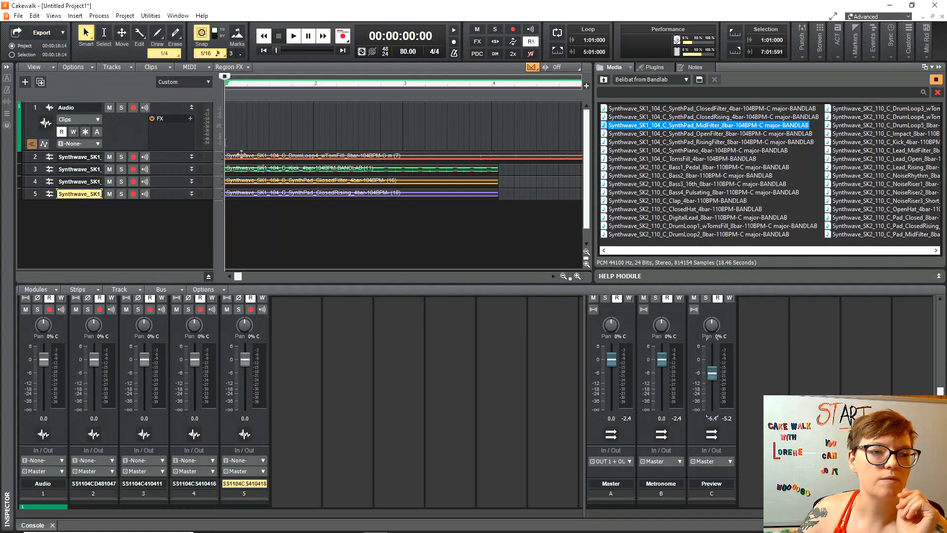
Stop the loop preview and widen the track header and name fields to show full names.
{"action": "left_click", "coordinate": [937, 81]}
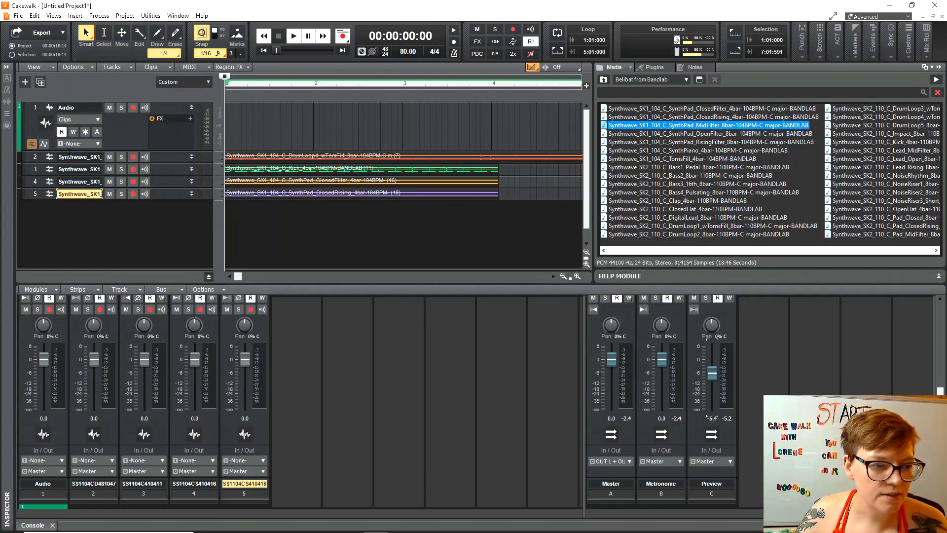
{"action": "left_click_drag", "start_coordinate": [220, 224], "coordinate": [338, 229]}
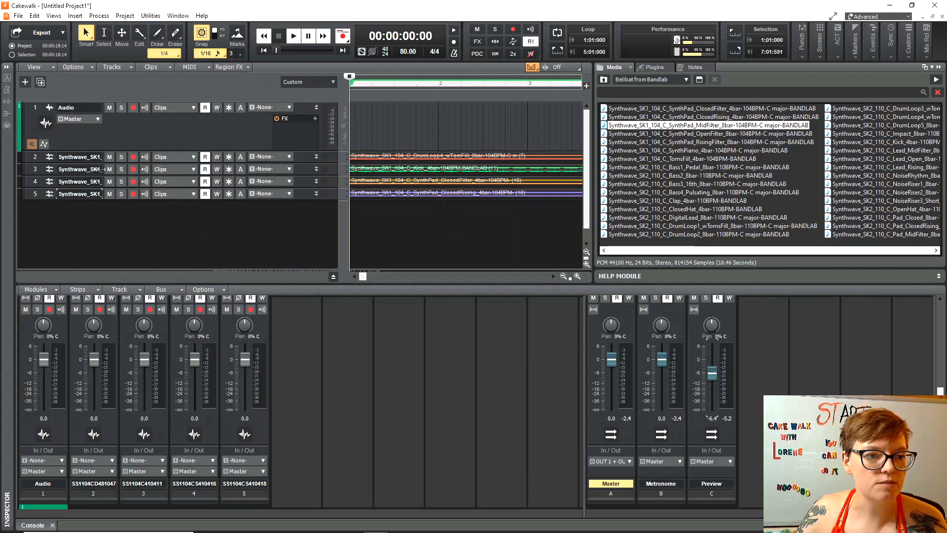
{"action": "left_click_drag", "start_coordinate": [104, 157], "coordinate": [179, 161]}
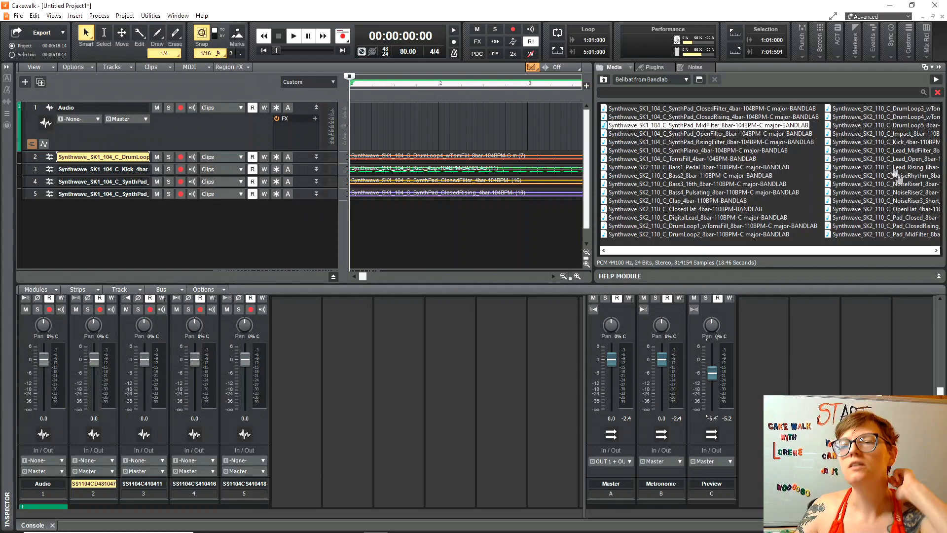
{"action": "left_click_drag", "start_coordinate": [675, 250], "coordinate": [808, 249]}
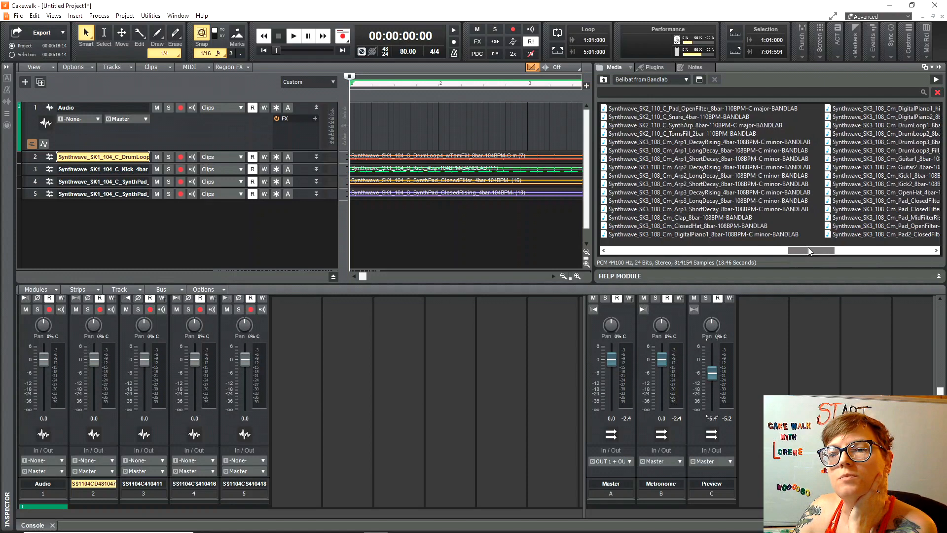
Filter the Media browser by 'bass' and audition the ElectricBass, SynthBass1 and SynthBass2 loops.
{"action": "left_click", "coordinate": [698, 91]}
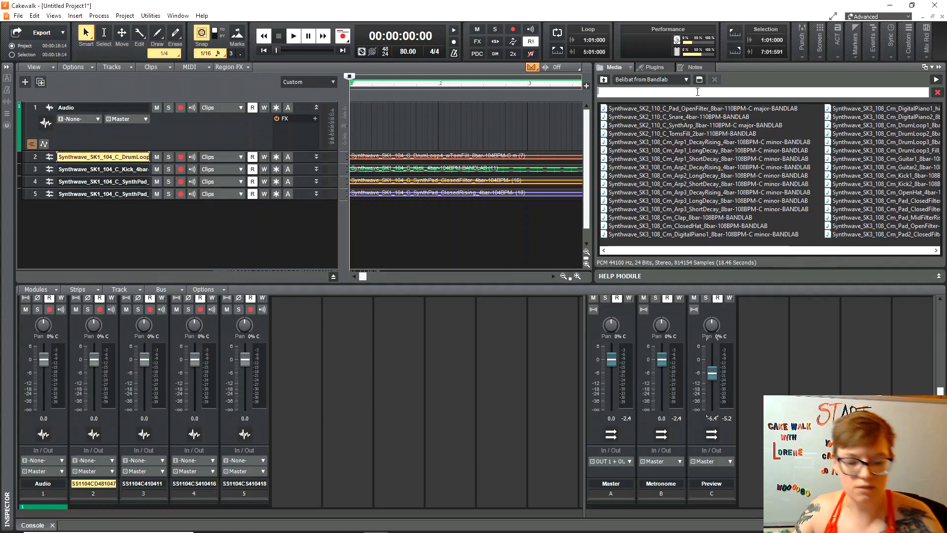
{"action": "key", "text": "Return"}
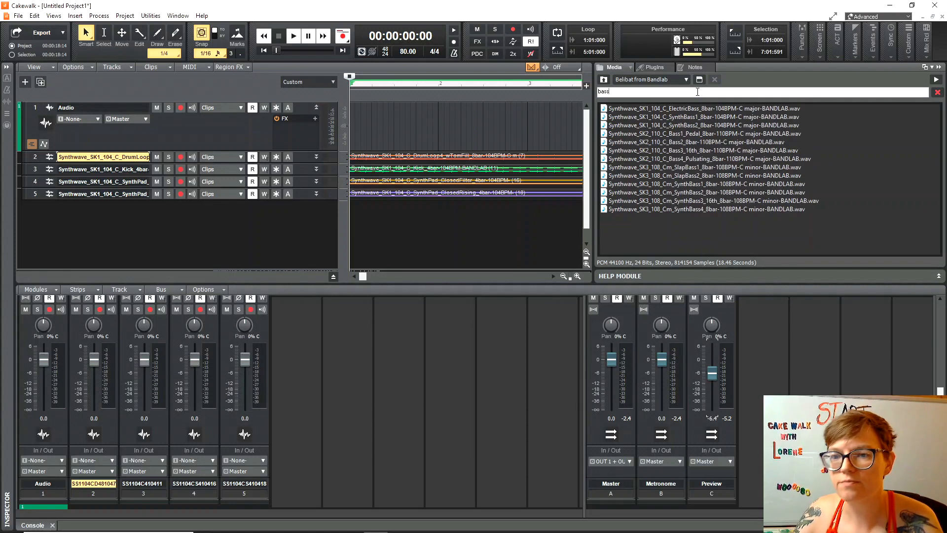
{"action": "right_click", "coordinate": [697, 92]}
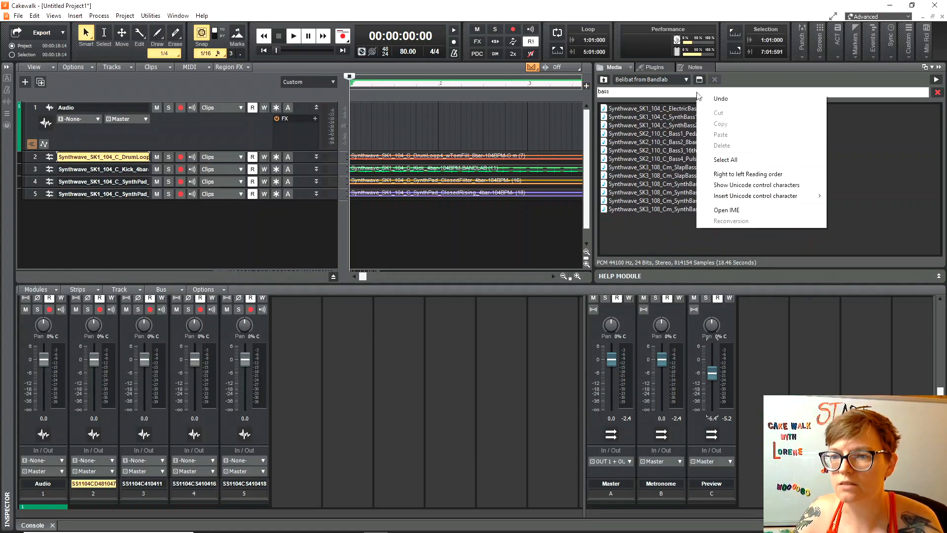
{"action": "left_click", "coordinate": [638, 109]}
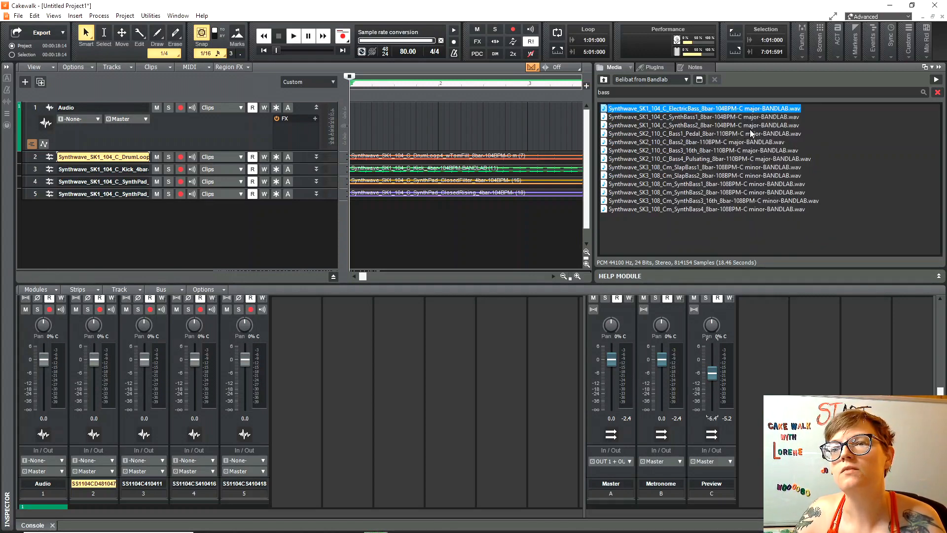
{"action": "left_click", "coordinate": [726, 118]}
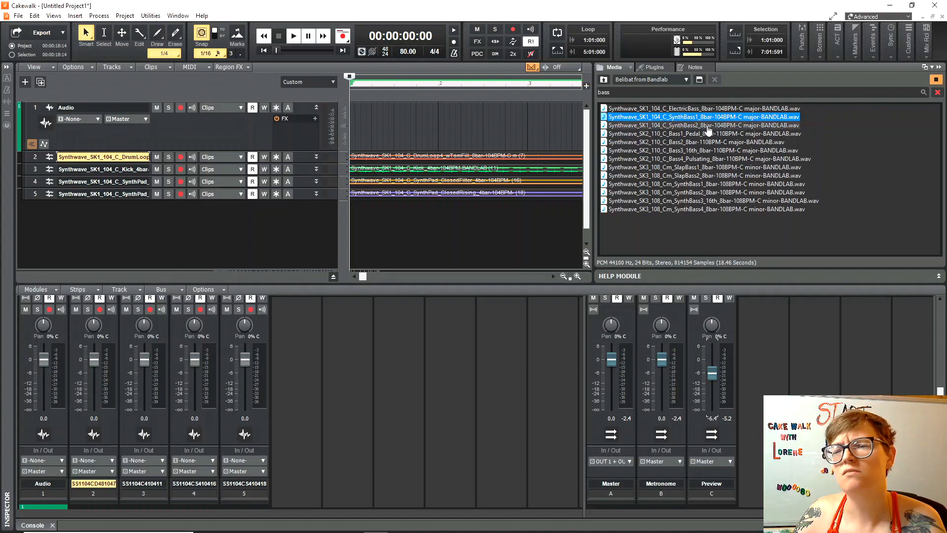
{"action": "left_click", "coordinate": [708, 127]}
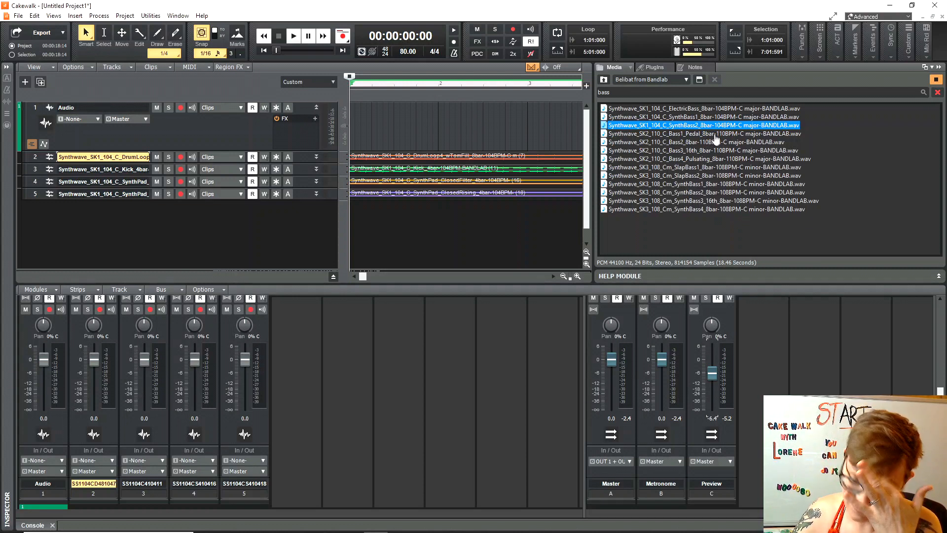
Add the SynthBass2 loop as track 6, then audition Bass1 Pedal, Bass2 and Bass3 16th.
{"action": "left_click_drag", "start_coordinate": [712, 127], "coordinate": [50, 242]}
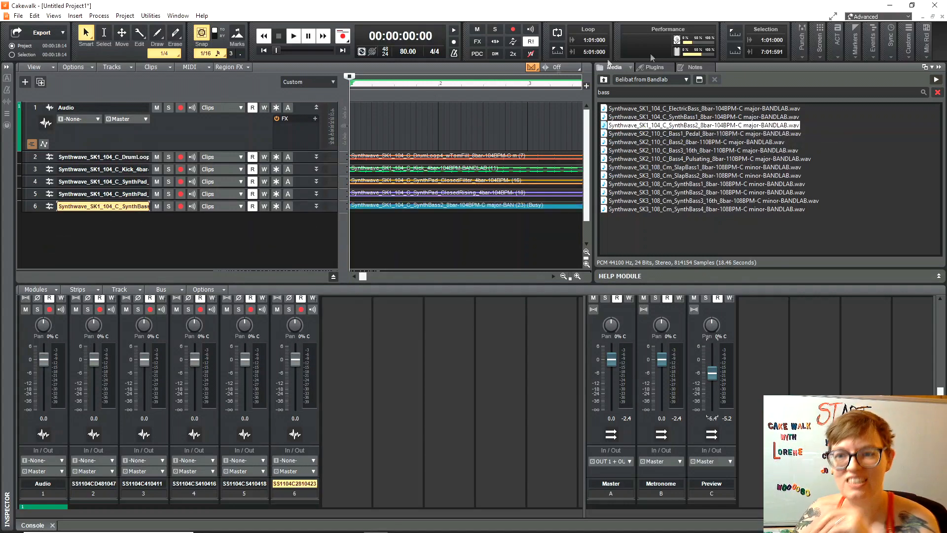
{"action": "left_click", "coordinate": [764, 135]}
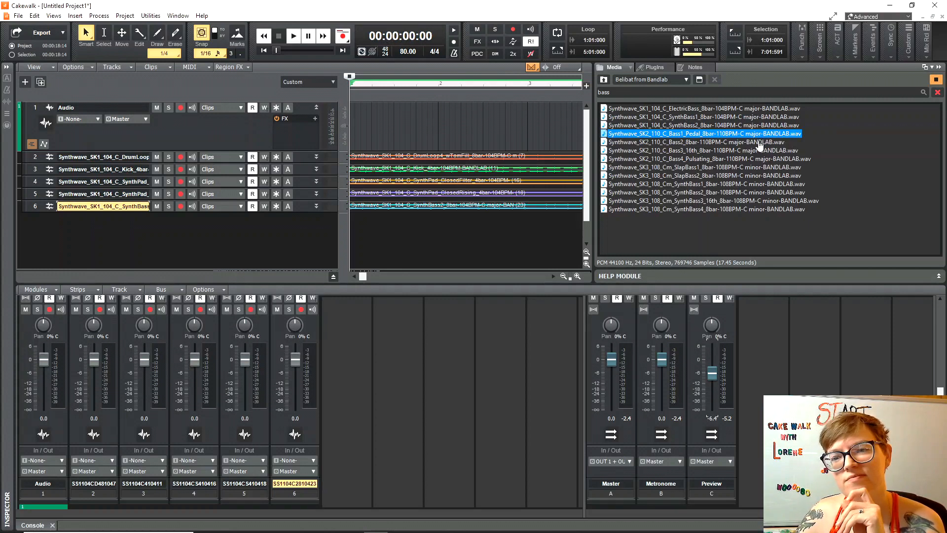
{"action": "left_click", "coordinate": [759, 143]}
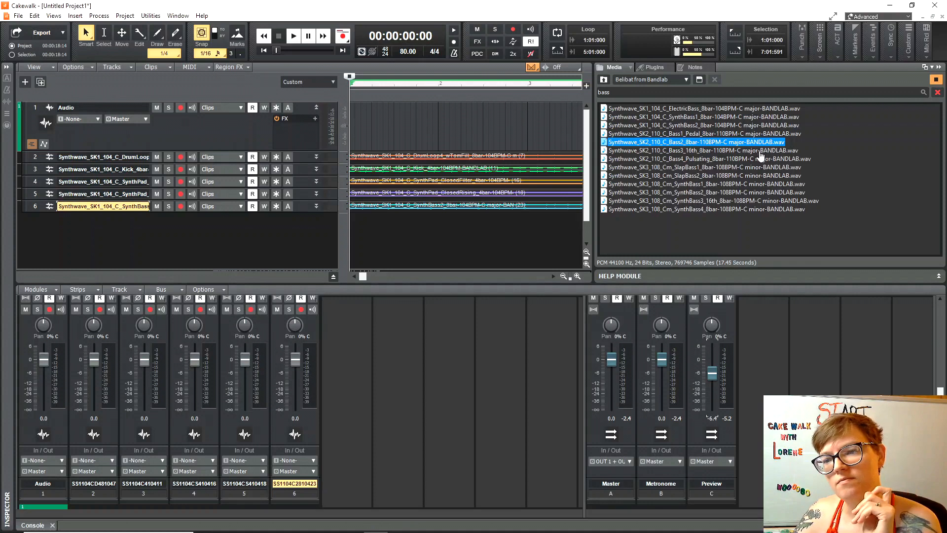
{"action": "left_click", "coordinate": [759, 151]}
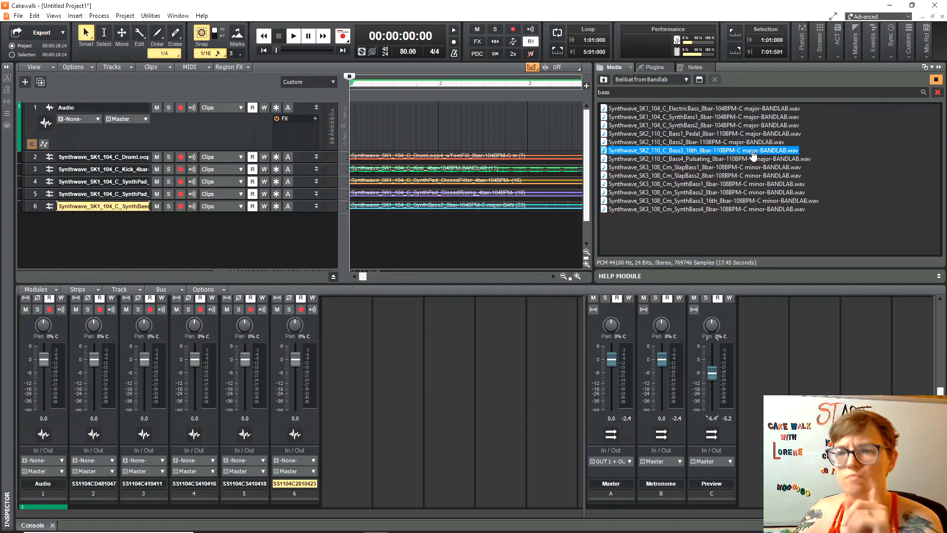
Audition Bass4 Pulsating and SlapBass1, then add the Bass3 16th loop as track 7.
{"action": "left_click", "coordinate": [738, 159]}
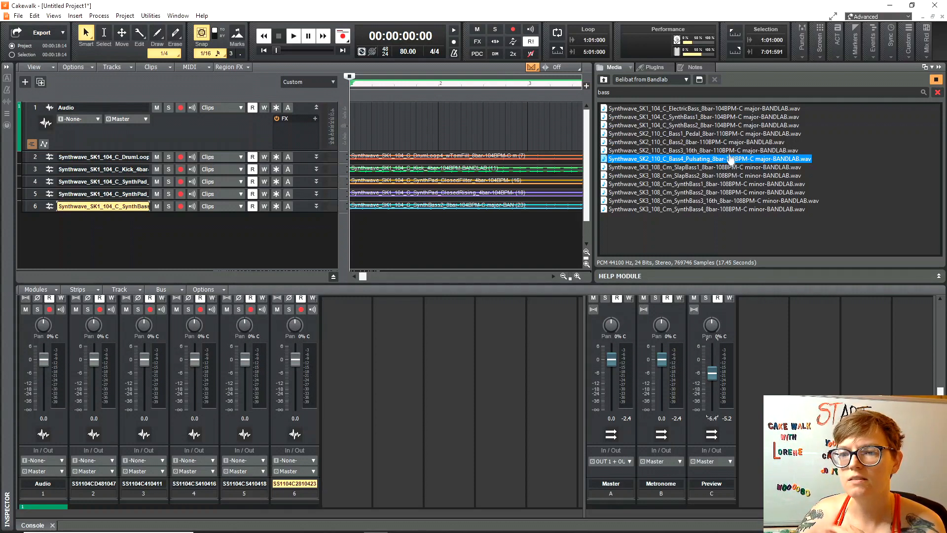
{"action": "left_click", "coordinate": [735, 169]}
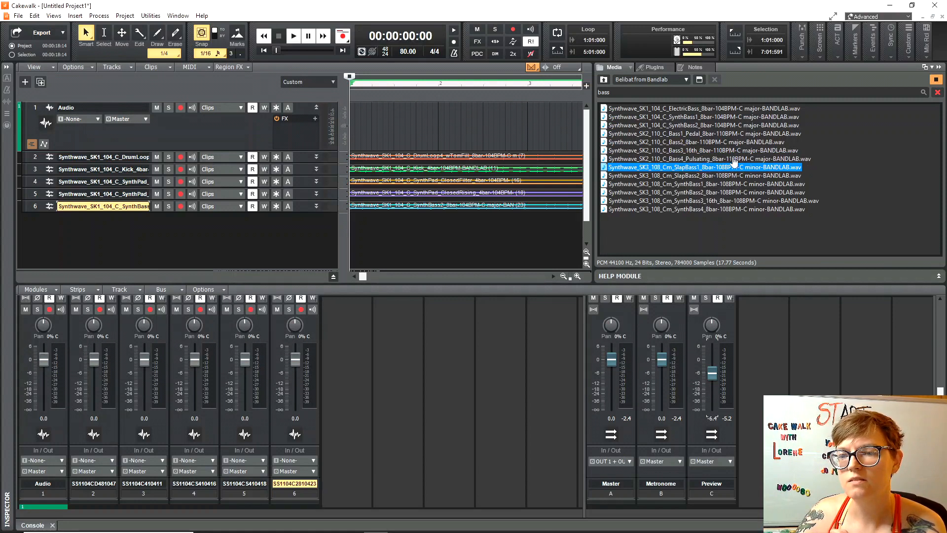
{"action": "left_click", "coordinate": [736, 159]}
{"action": "left_click", "coordinate": [731, 151]}
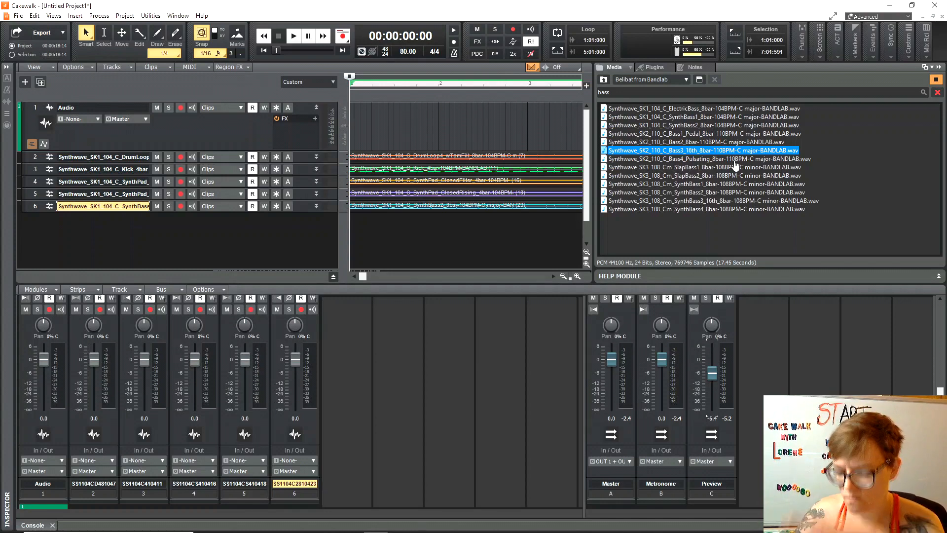
{"action": "left_click_drag", "start_coordinate": [739, 150], "coordinate": [32, 243]}
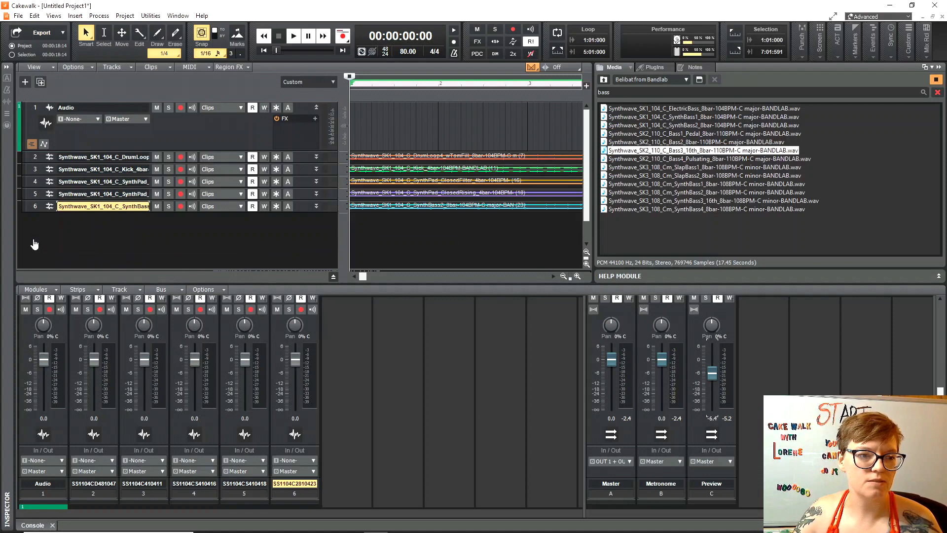
Audition Bass4 Pulsating, SlapBass2 and SynthBass1–4, then add the SynthBass4 8-bar loop as track 8.
{"action": "left_click", "coordinate": [711, 159]}
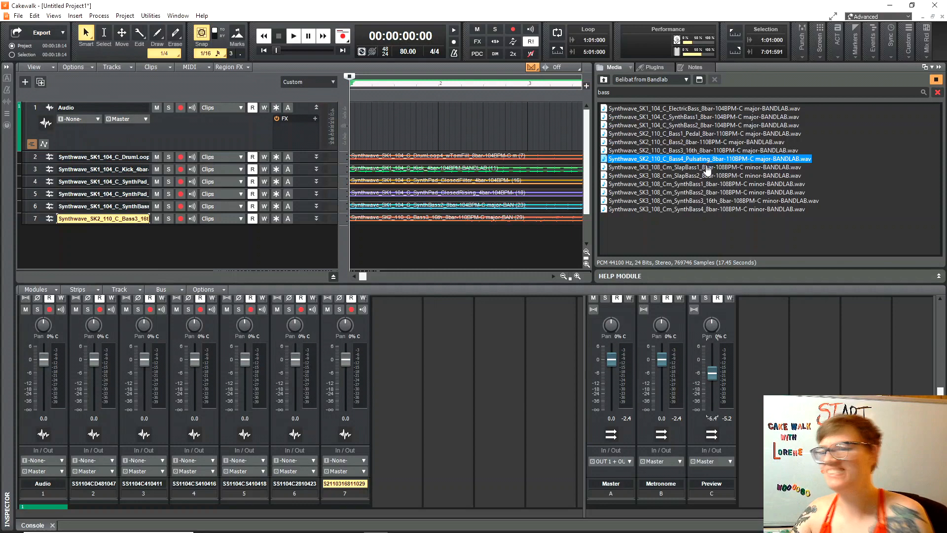
{"action": "left_click", "coordinate": [716, 177]}
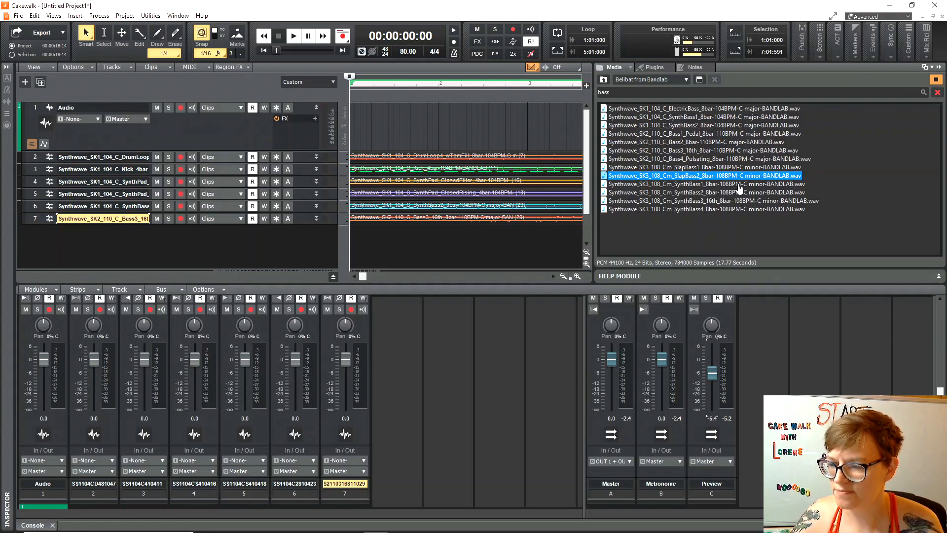
{"action": "left_click", "coordinate": [738, 184]}
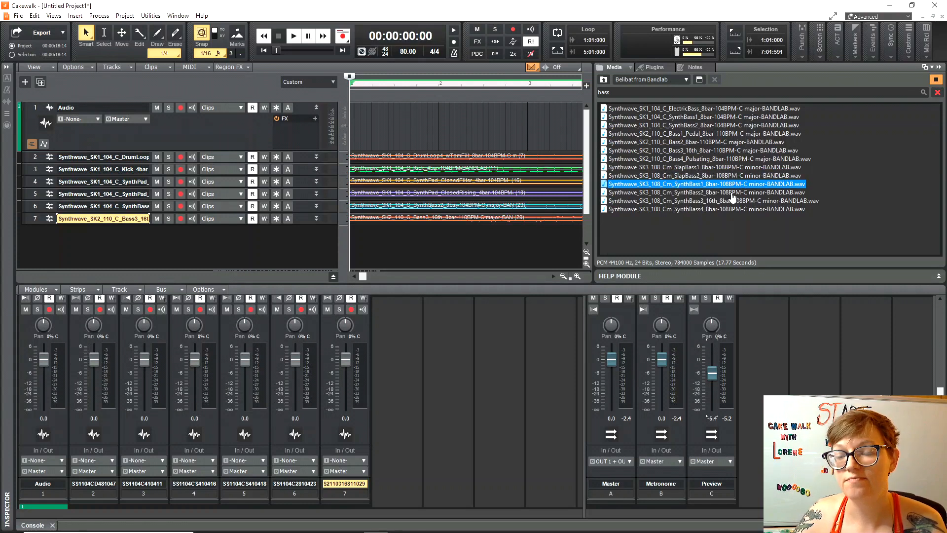
{"action": "left_click", "coordinate": [732, 194]}
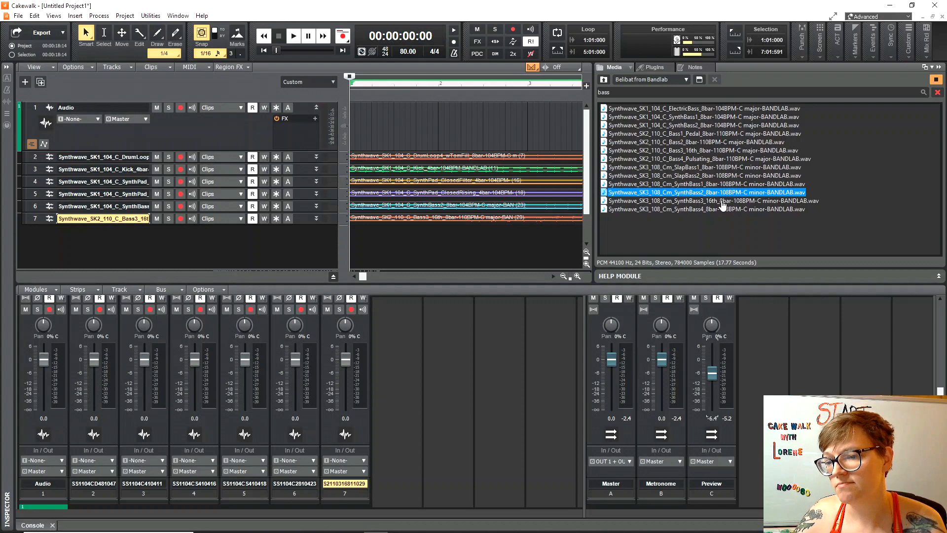
{"action": "left_click", "coordinate": [722, 203]}
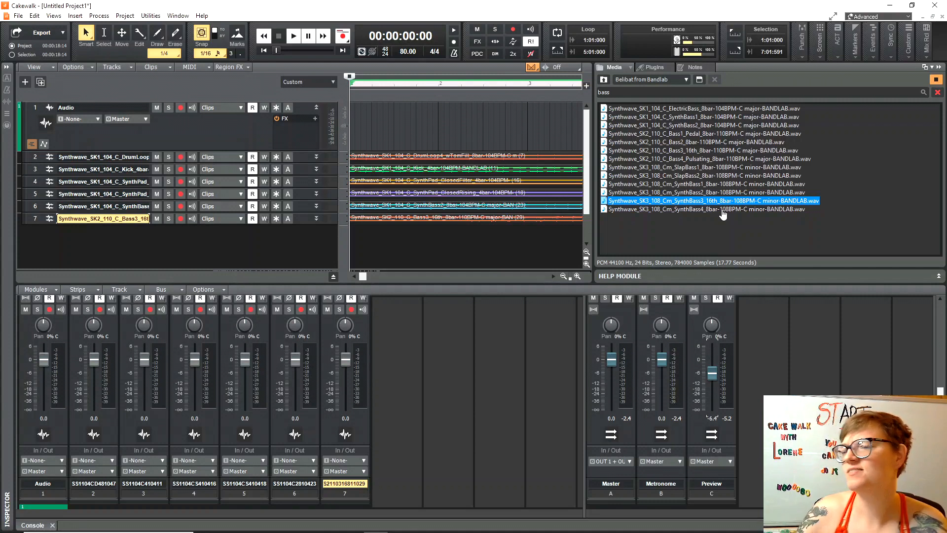
{"action": "left_click", "coordinate": [723, 210]}
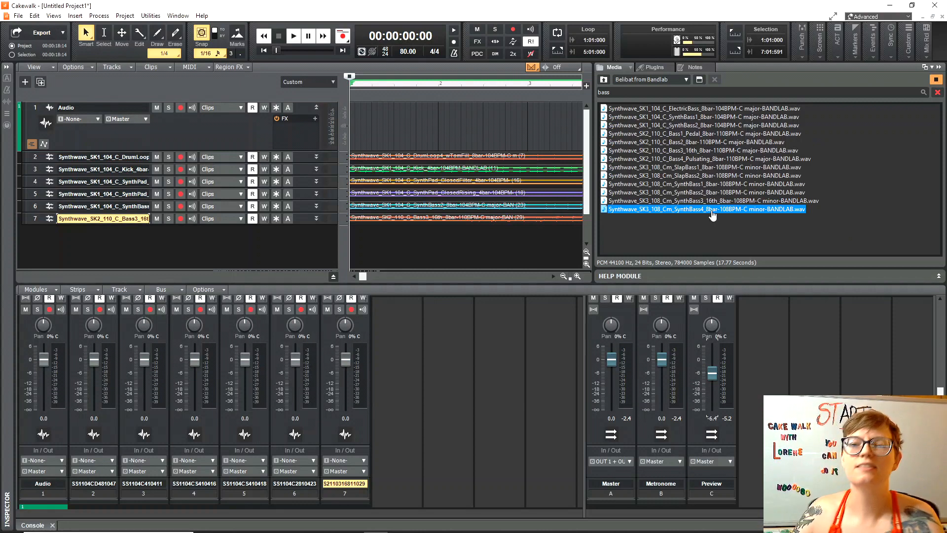
{"action": "left_click_drag", "start_coordinate": [712, 214], "coordinate": [70, 244]}
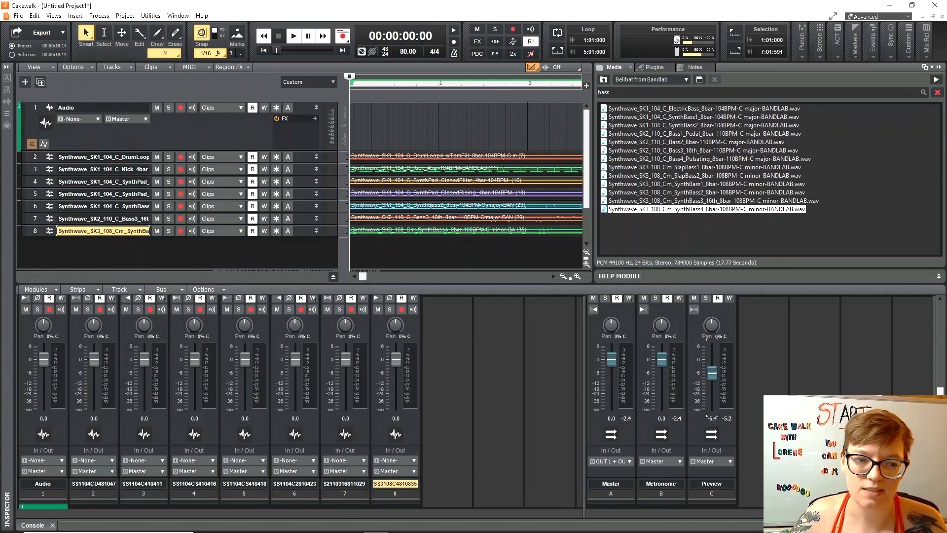
Search the Media browser for 'hat' and audition the SK1–SK3 ClosedHat and OpenHat loops.
{"action": "left_click", "coordinate": [617, 93]}
{"action": "type", "text": "hat"}
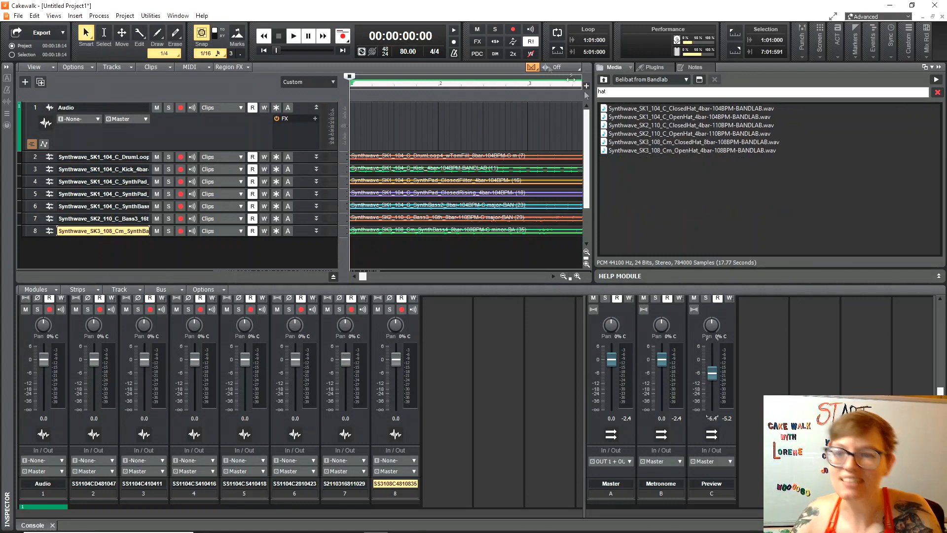
{"action": "left_click", "coordinate": [720, 109]}
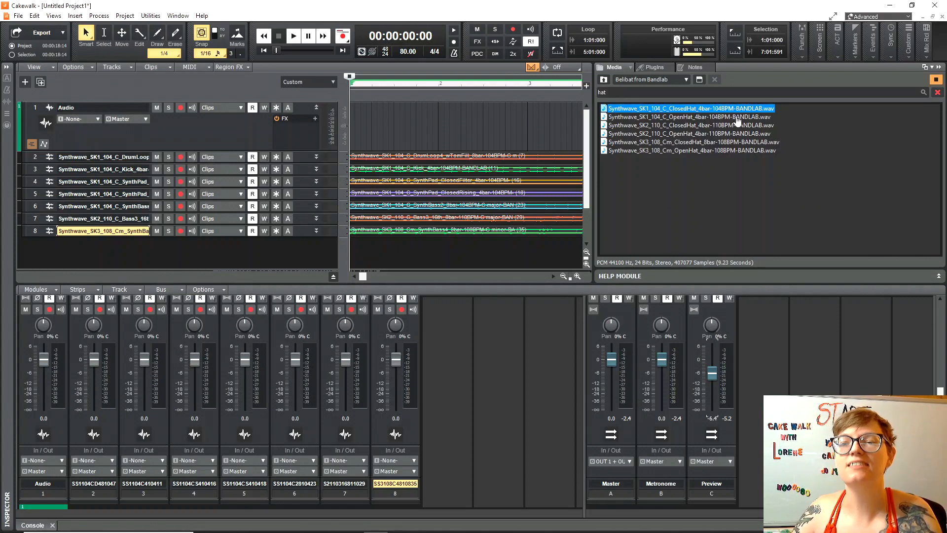
{"action": "left_click", "coordinate": [737, 118]}
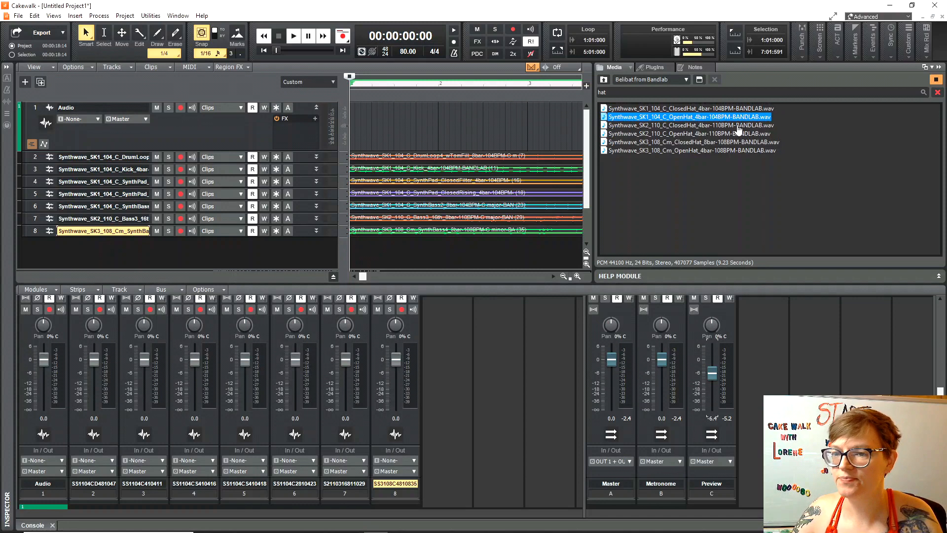
{"action": "left_click", "coordinate": [738, 126]}
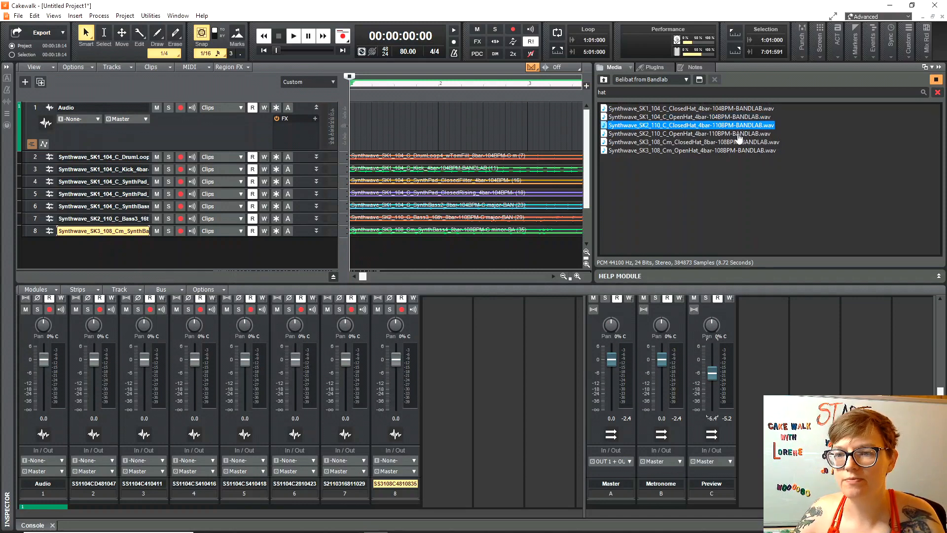
{"action": "left_click", "coordinate": [739, 133]}
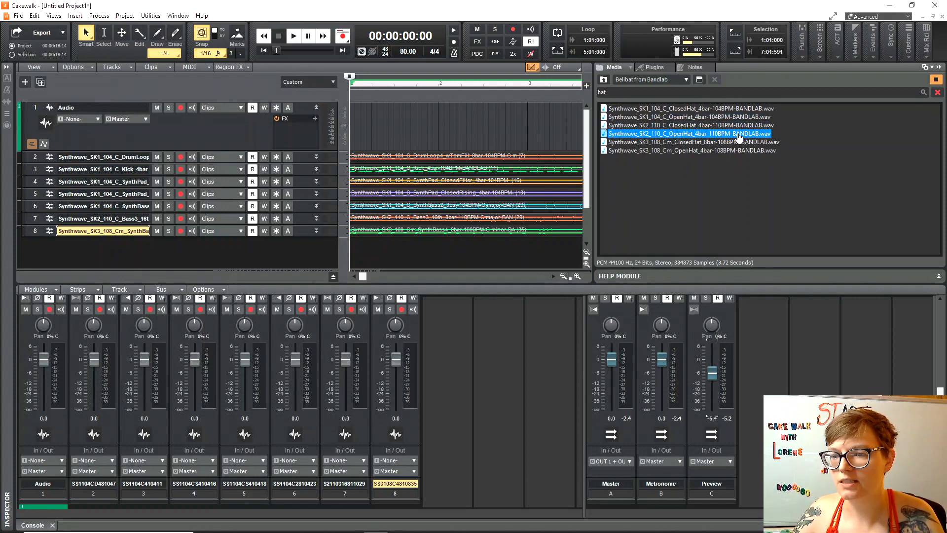
{"action": "left_click", "coordinate": [736, 142]}
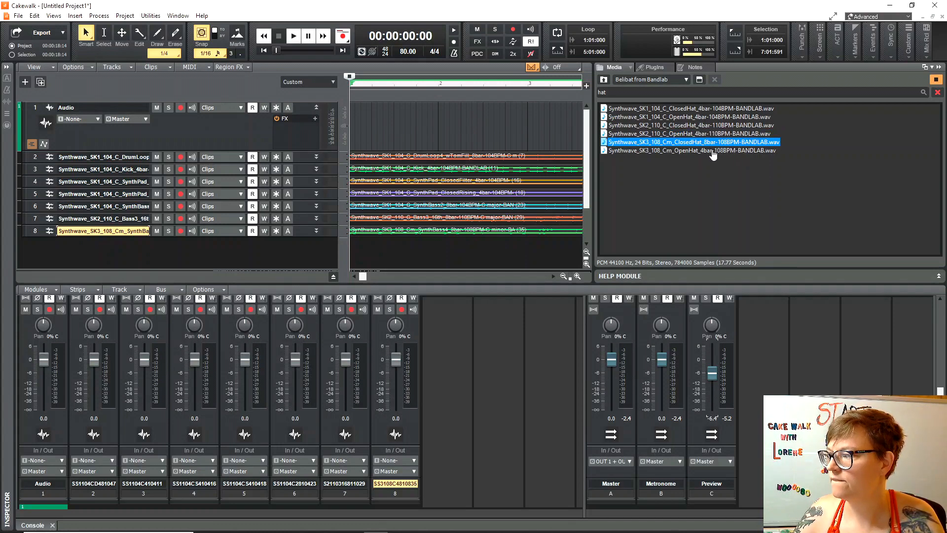
{"action": "left_click", "coordinate": [713, 150]}
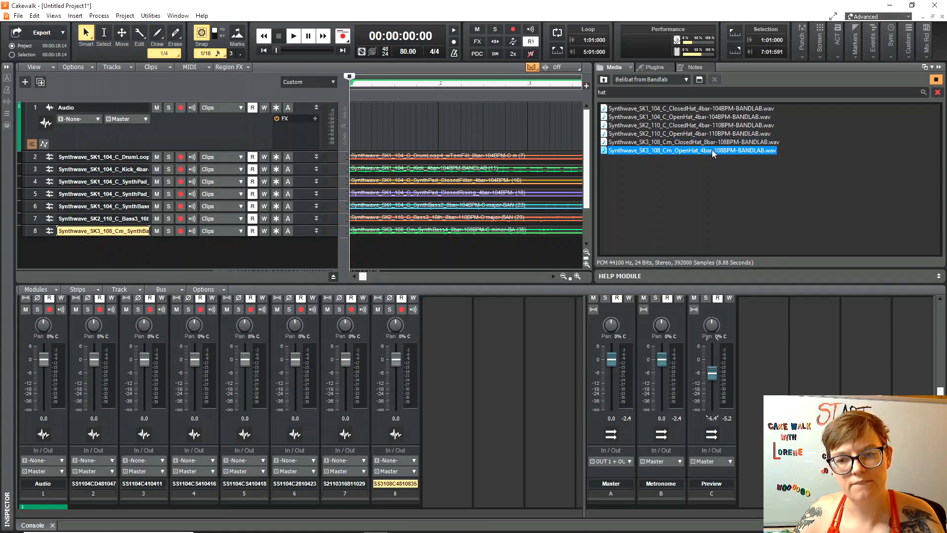
Compare SK1 and SK2 ClosedHat, add SK1 ClosedHat as track 9, and narrow the browser.
{"action": "left_click", "coordinate": [719, 109]}
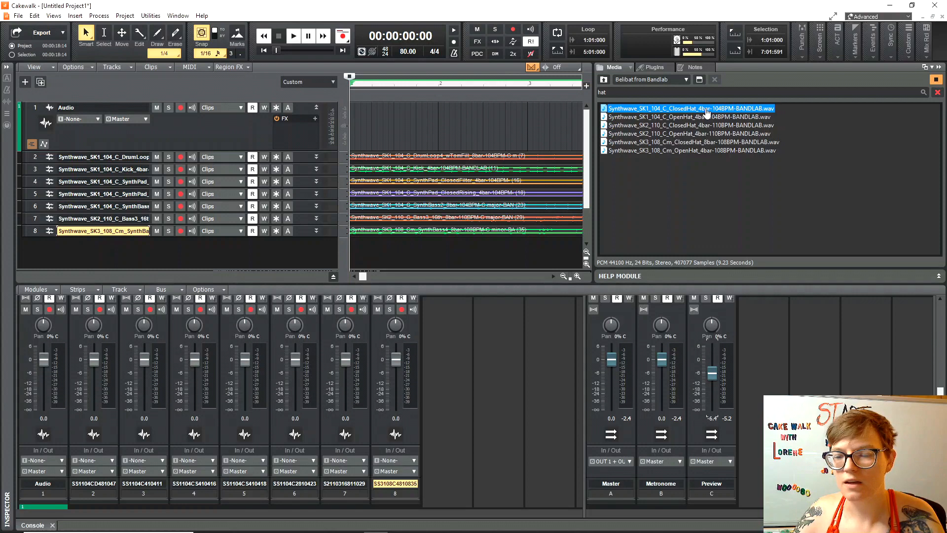
{"action": "left_click", "coordinate": [698, 126]}
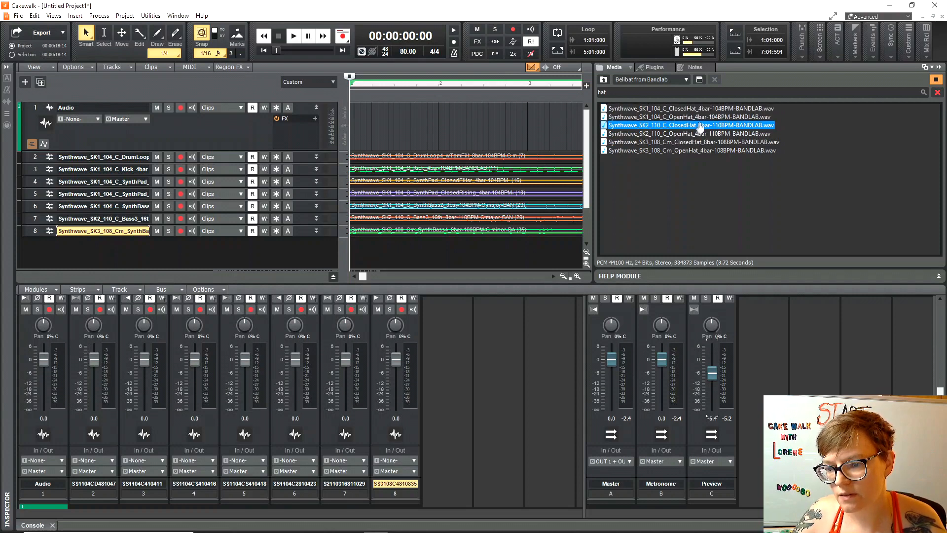
{"action": "left_click", "coordinate": [703, 109]}
{"action": "left_click", "coordinate": [711, 118]}
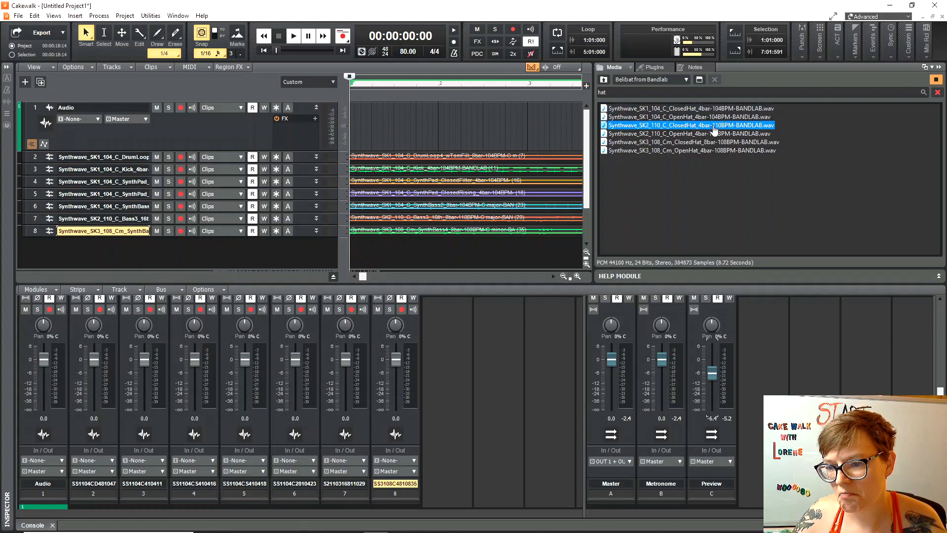
{"action": "left_click", "coordinate": [717, 109]}
{"action": "left_click_drag", "start_coordinate": [717, 109], "coordinate": [57, 260]}
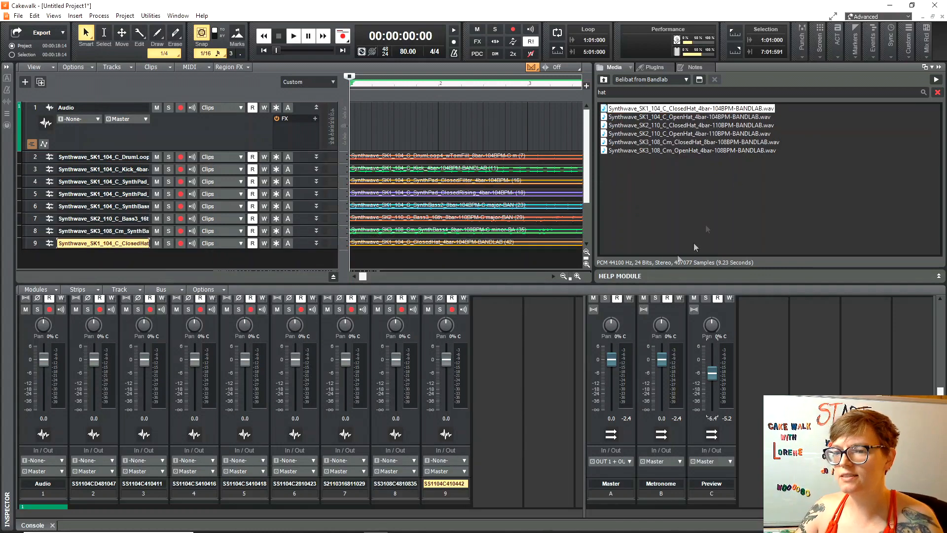
{"action": "left_click_drag", "start_coordinate": [593, 161], "coordinate": [902, 168]}
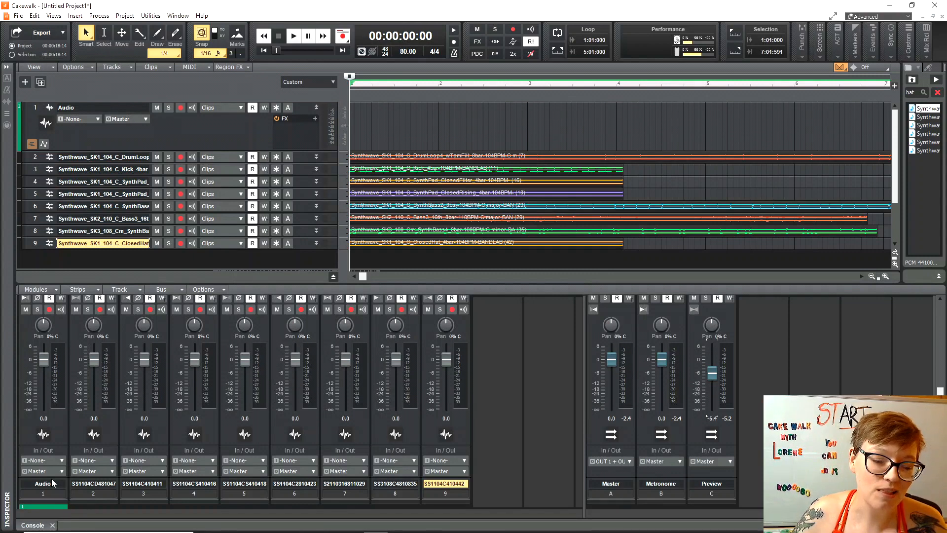
Set the volume of tracks 1 through 4 to -30 dB in the Console.
{"action": "double_click", "coordinate": [43, 418]}
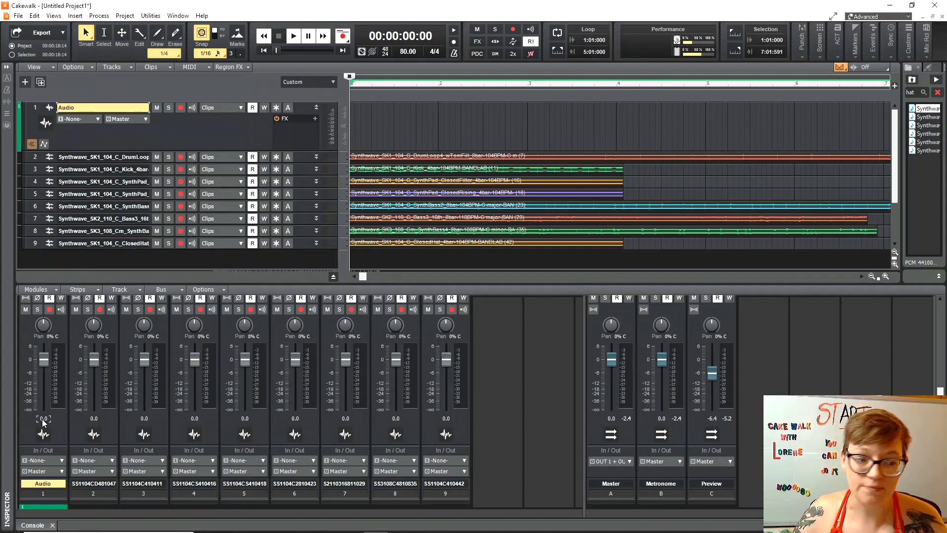
{"action": "type", "text": "-30"}
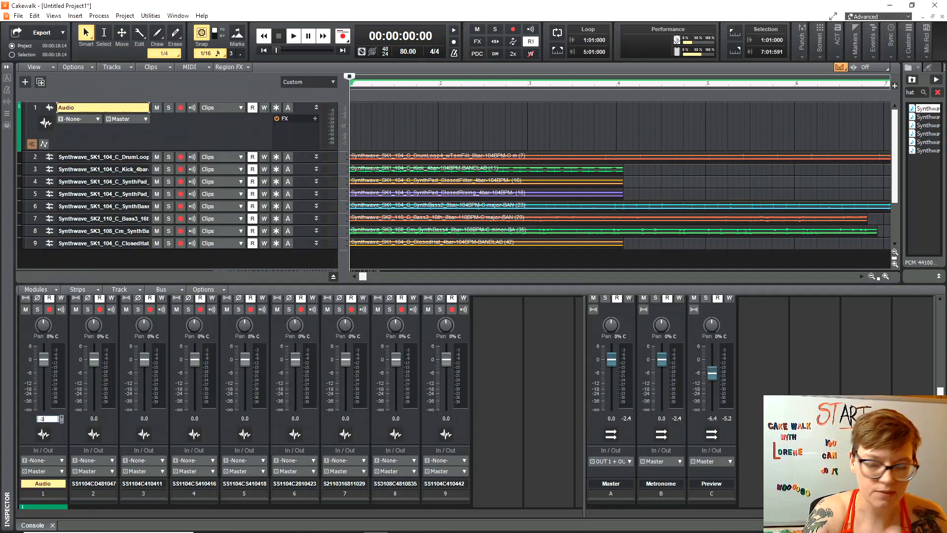
{"action": "double_click", "coordinate": [93, 419]}
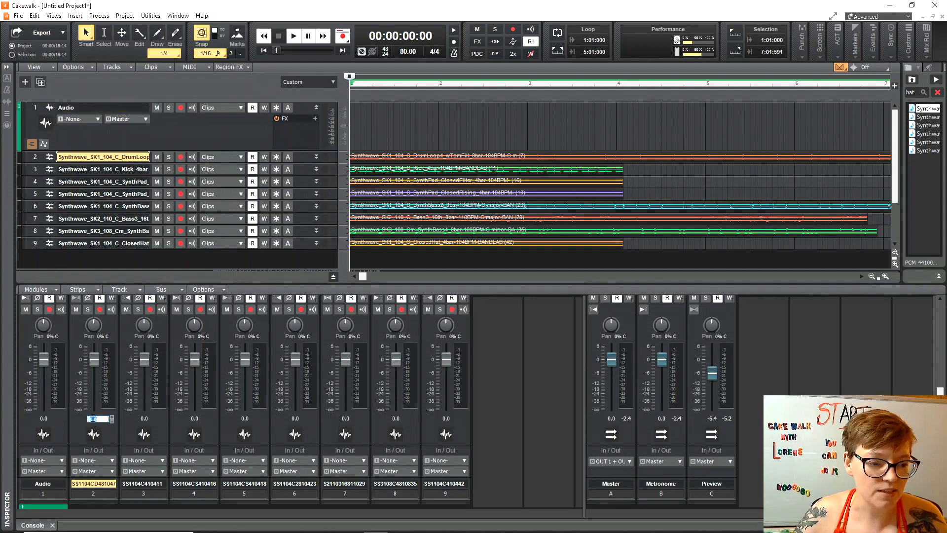
{"action": "type", "text": "-30"}
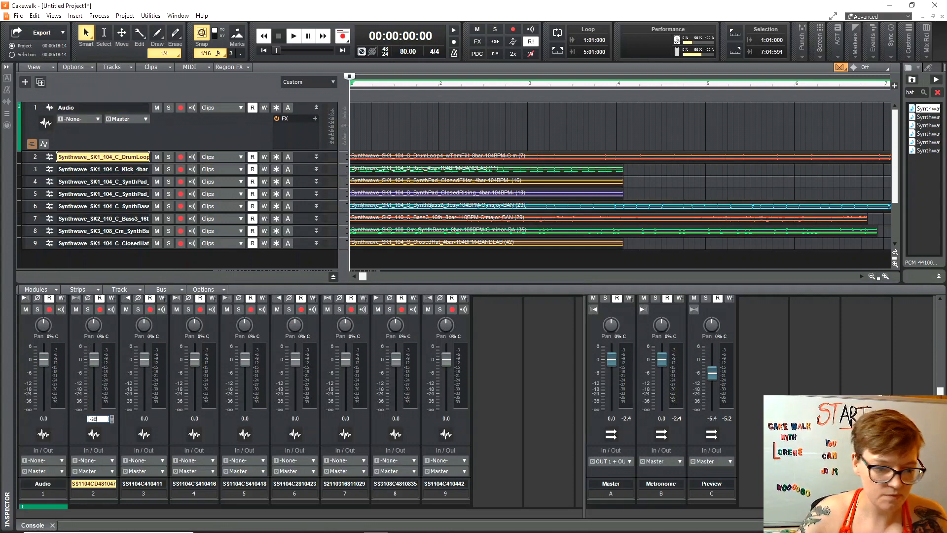
{"action": "double_click", "coordinate": [144, 419]}
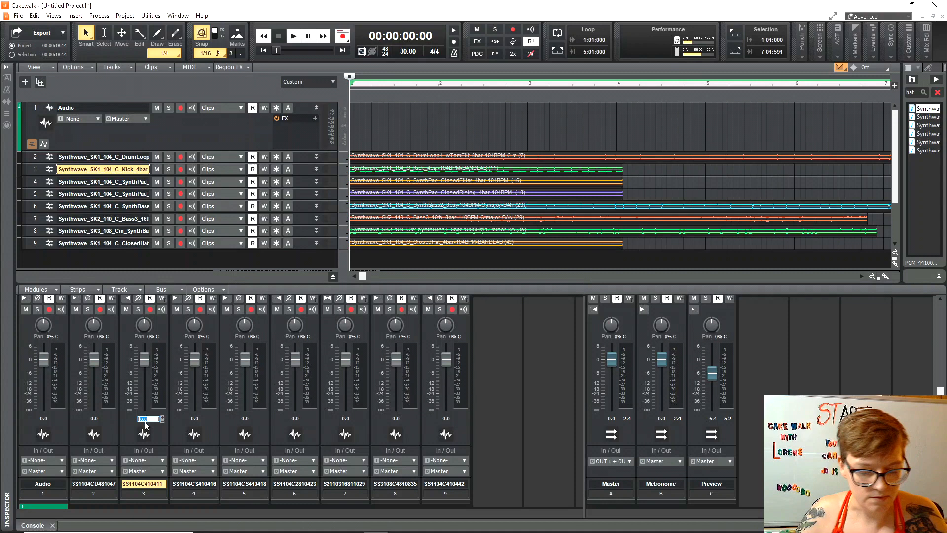
{"action": "type", "text": "-30"}
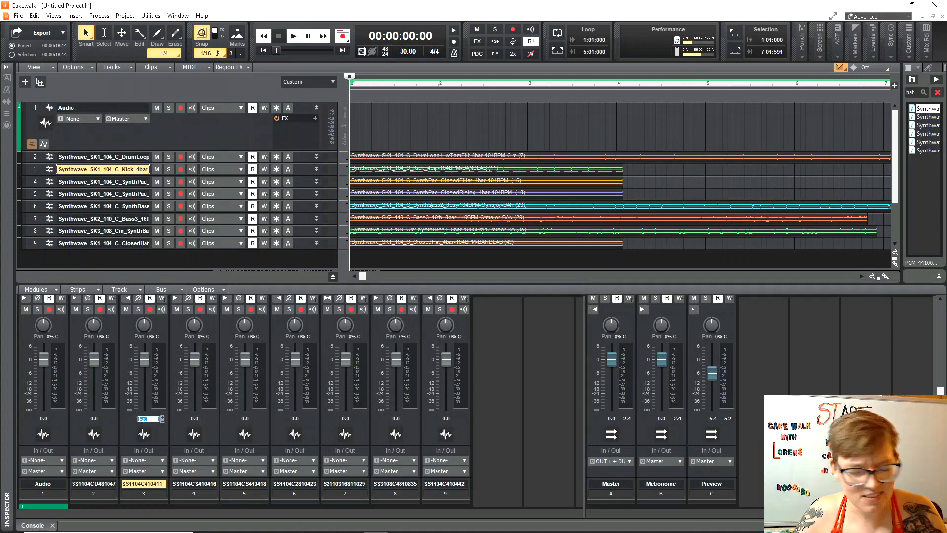
{"action": "double_click", "coordinate": [194, 419]}
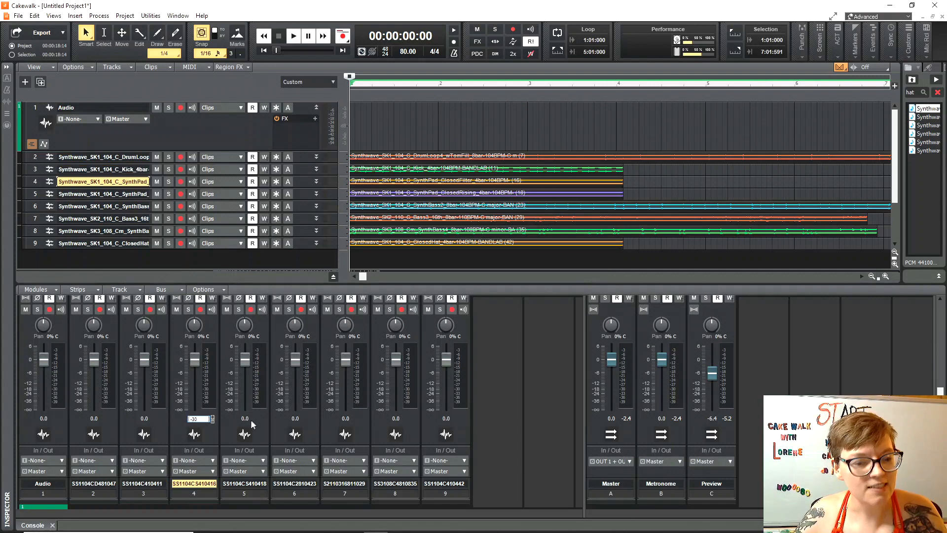
Set the volume of tracks 5 through 9 to -30 dB.
{"action": "left_click", "coordinate": [246, 420]}
{"action": "double_click", "coordinate": [295, 419]}
{"action": "type", "text": "-30"}
{"action": "double_click", "coordinate": [346, 418]}
{"action": "type", "text": "-30"}
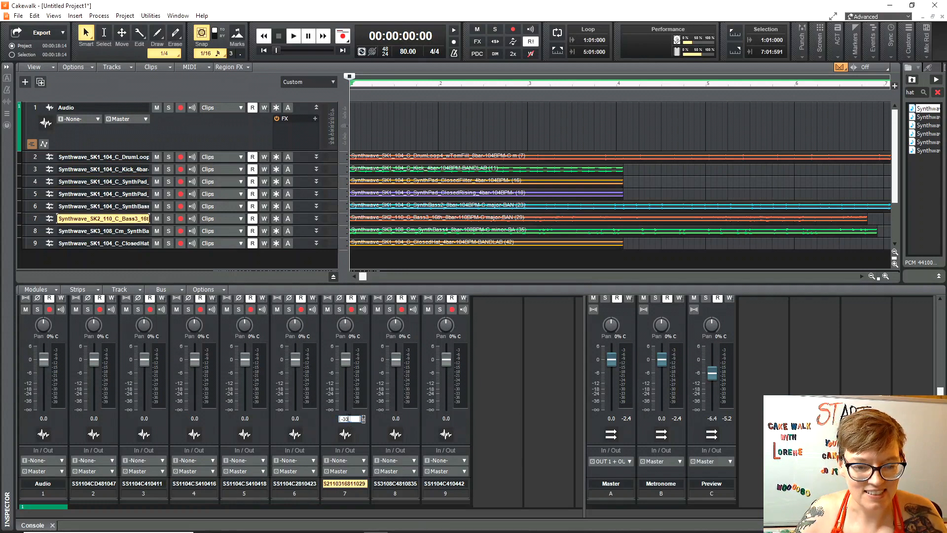
{"action": "double_click", "coordinate": [396, 418]}
{"action": "type", "text": "-30"}
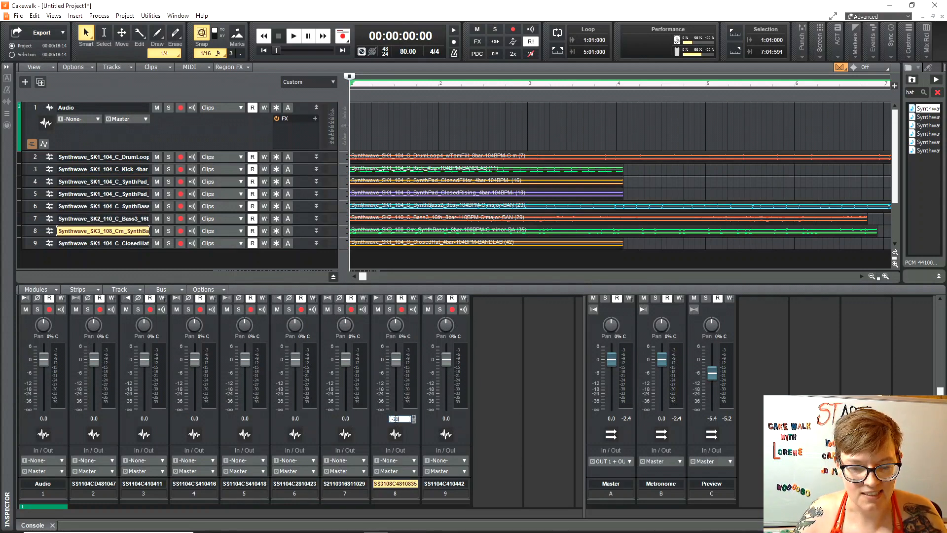
{"action": "double_click", "coordinate": [445, 418]}
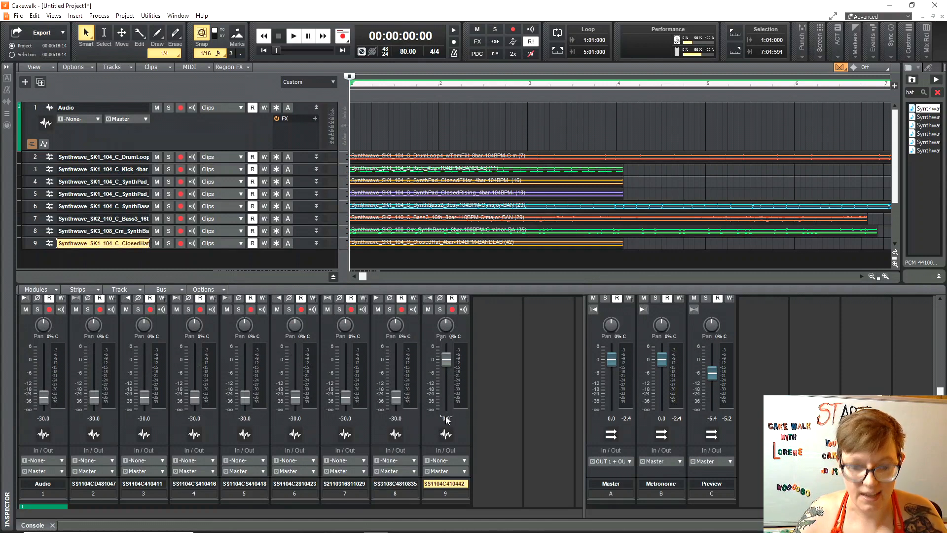
{"action": "type", "text": "-30"}
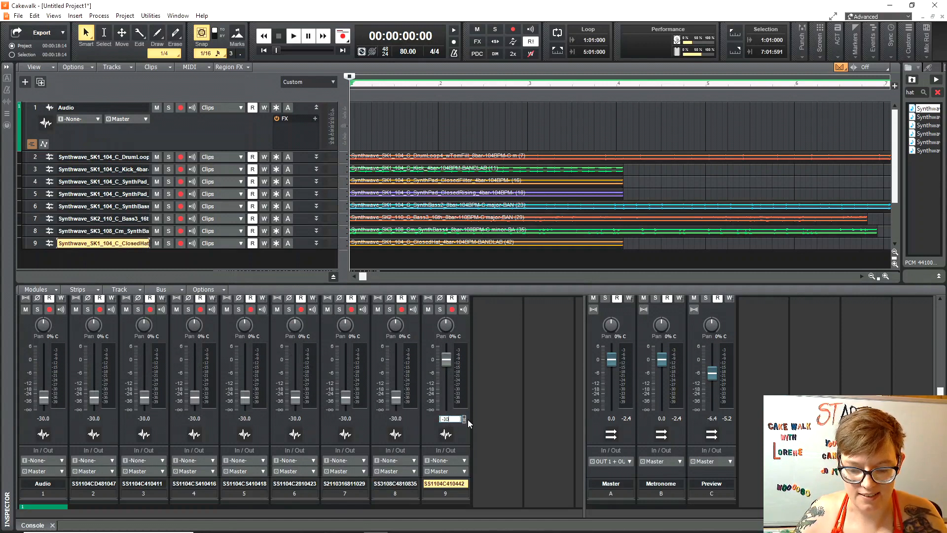
{"action": "key", "text": "Return"}
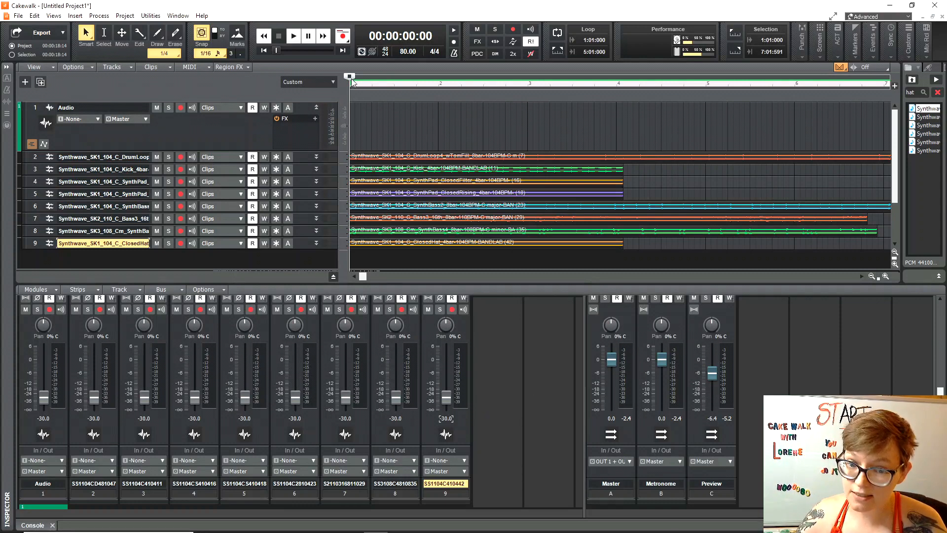
Play back to check levels, widen the Media browser, and return to the All Da Loops folder.
{"action": "key", "text": "space"}
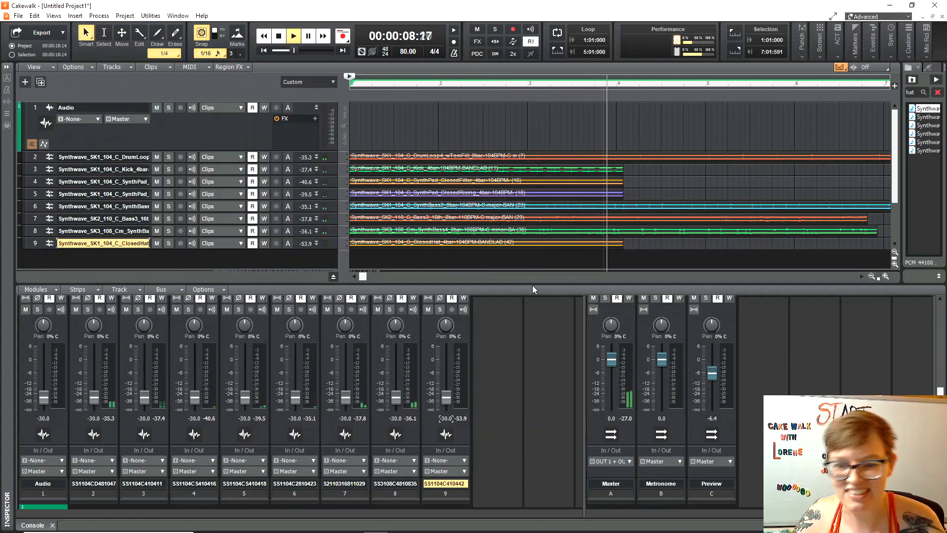
{"action": "key", "text": "space"}
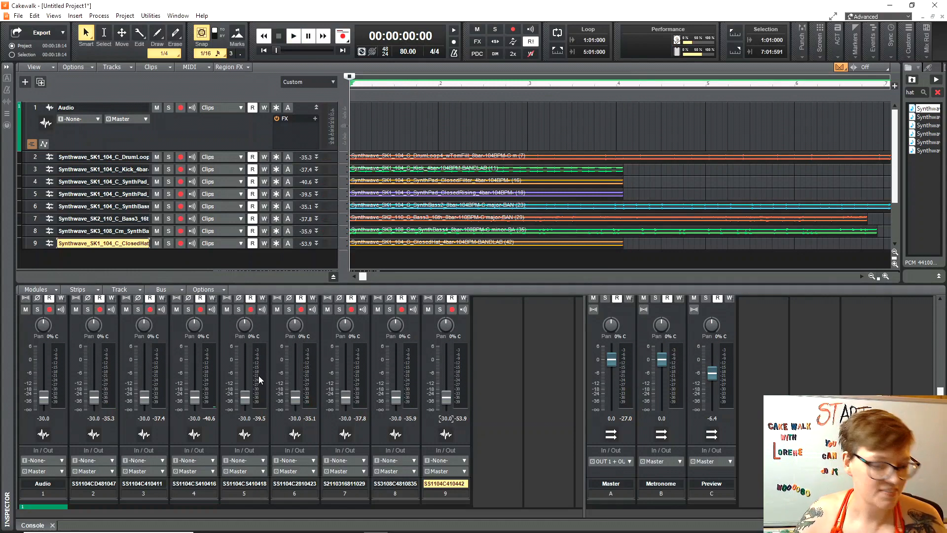
{"action": "mouse_move", "coordinate": [44, 399]}
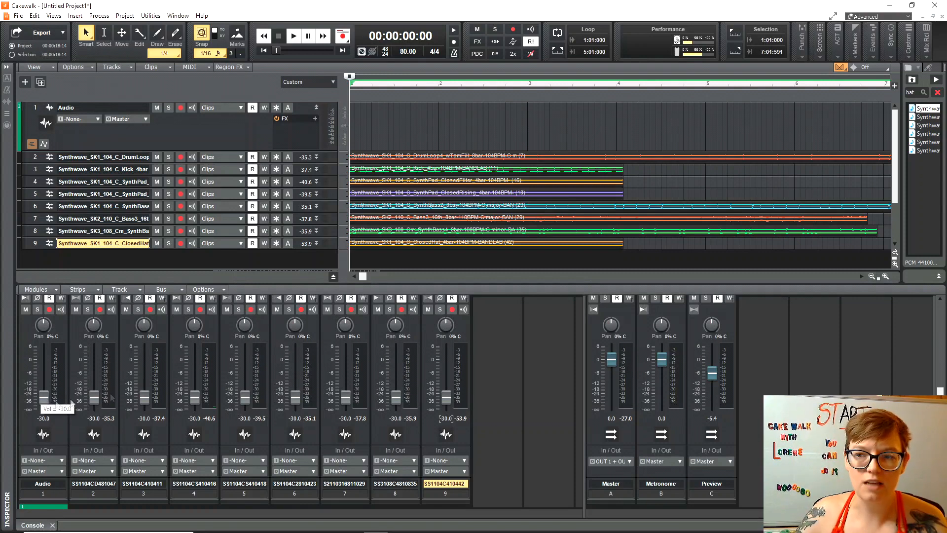
{"action": "left_click_drag", "start_coordinate": [888, 186], "coordinate": [618, 181]}
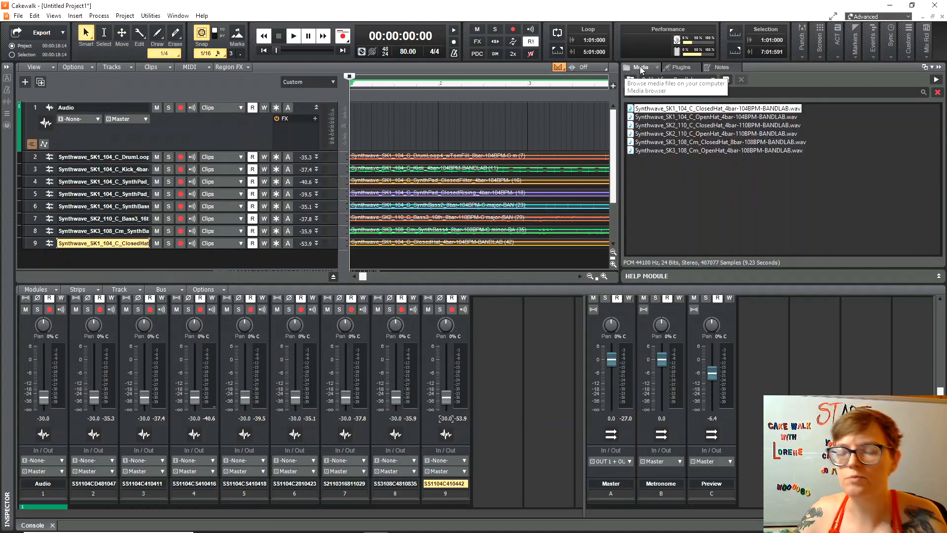
{"action": "scroll", "coordinate": [274, 264], "scroll_direction": "down", "scroll_amount": 1}
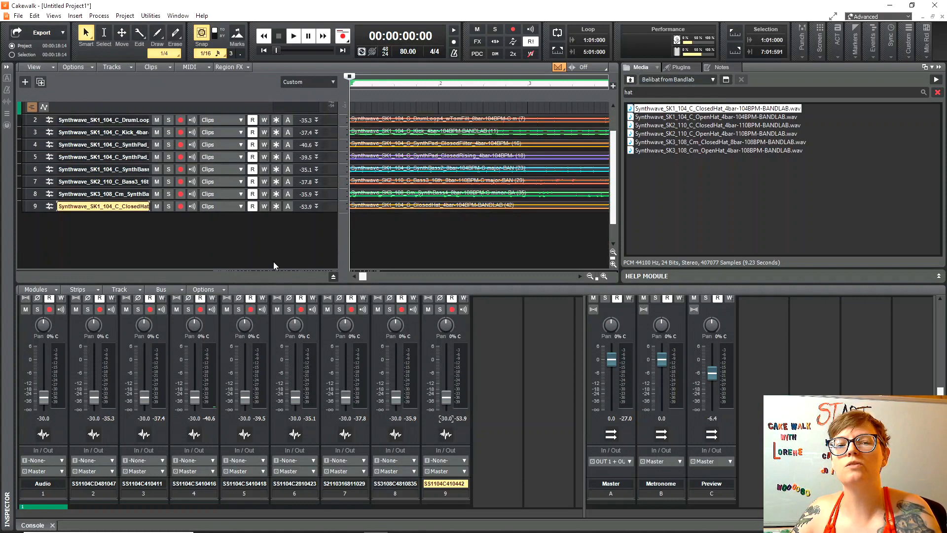
{"action": "scroll", "coordinate": [273, 263], "scroll_direction": "down", "scroll_amount": 1}
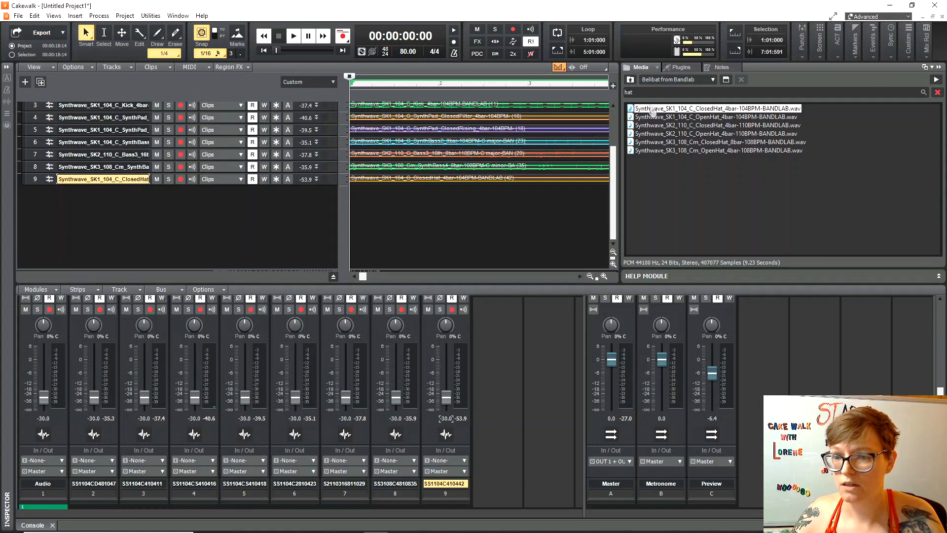
{"action": "left_click", "coordinate": [631, 80]}
Browse ACID Loops > 8 Bit Weapon > Loops > Nintendo Entertainment System > FX.
{"action": "double_click", "coordinate": [641, 109]}
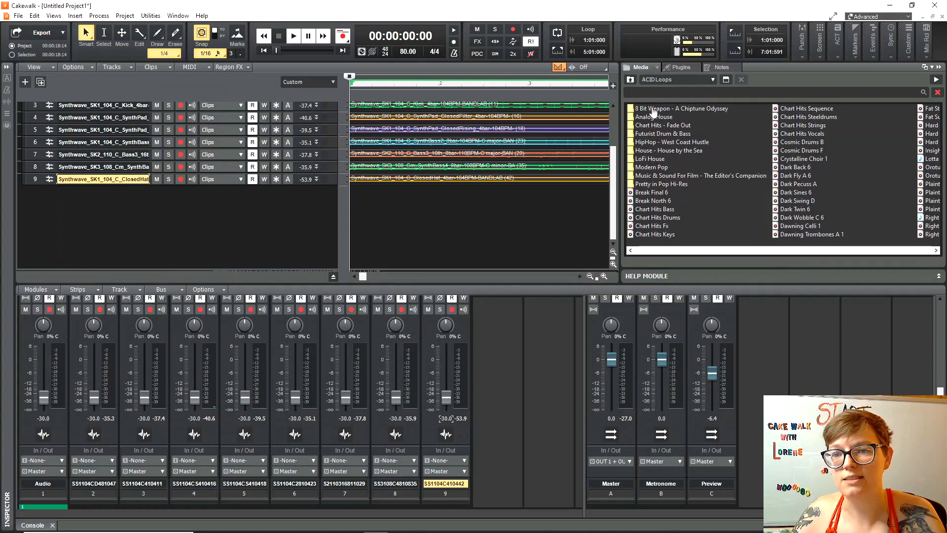
{"action": "double_click", "coordinate": [657, 108]}
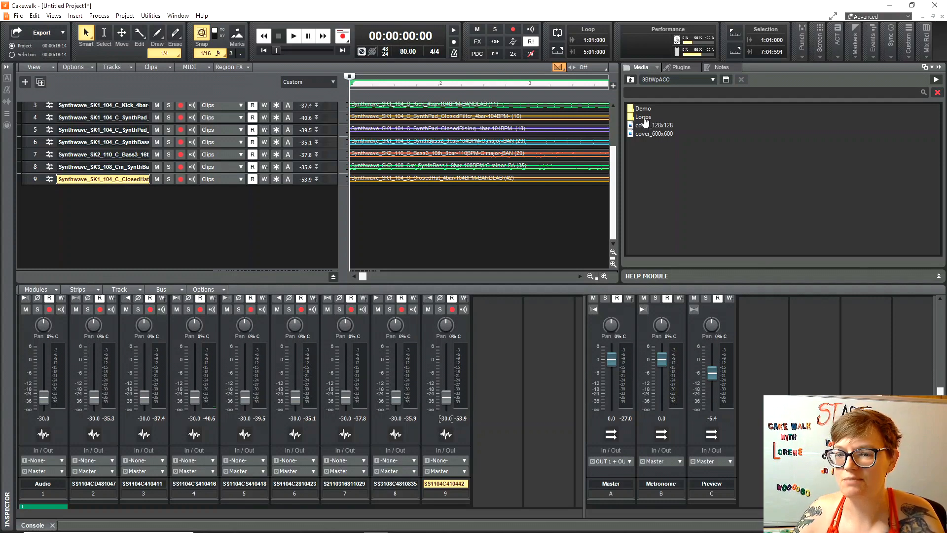
{"action": "double_click", "coordinate": [644, 118]}
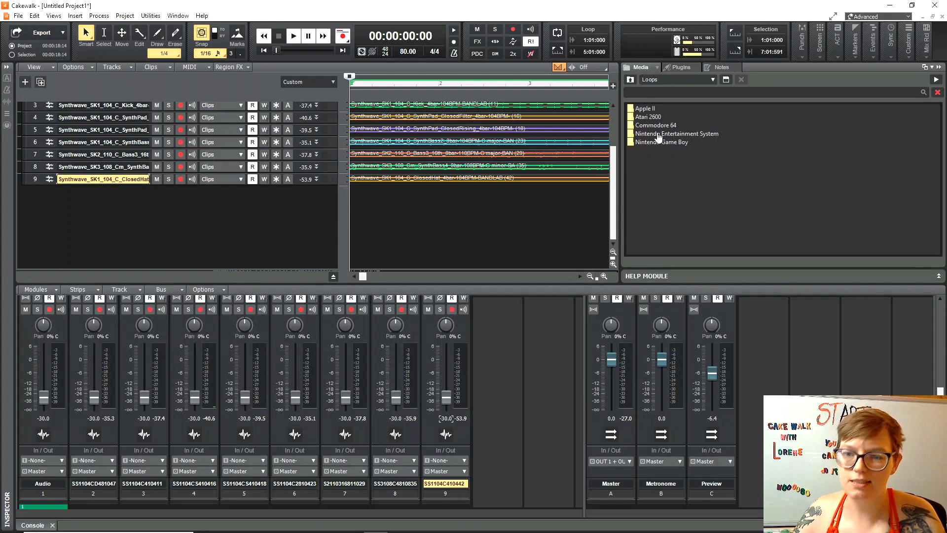
{"action": "double_click", "coordinate": [658, 134]}
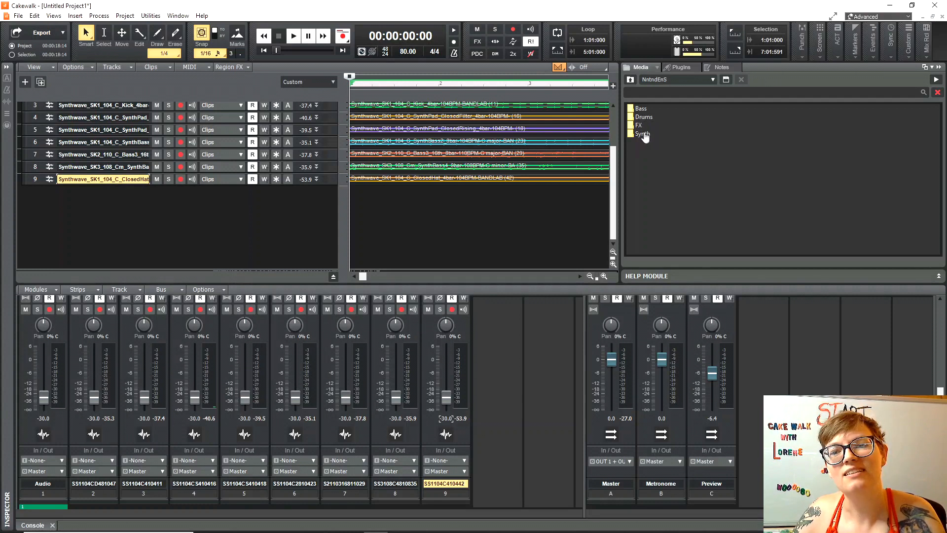
{"action": "double_click", "coordinate": [639, 125]}
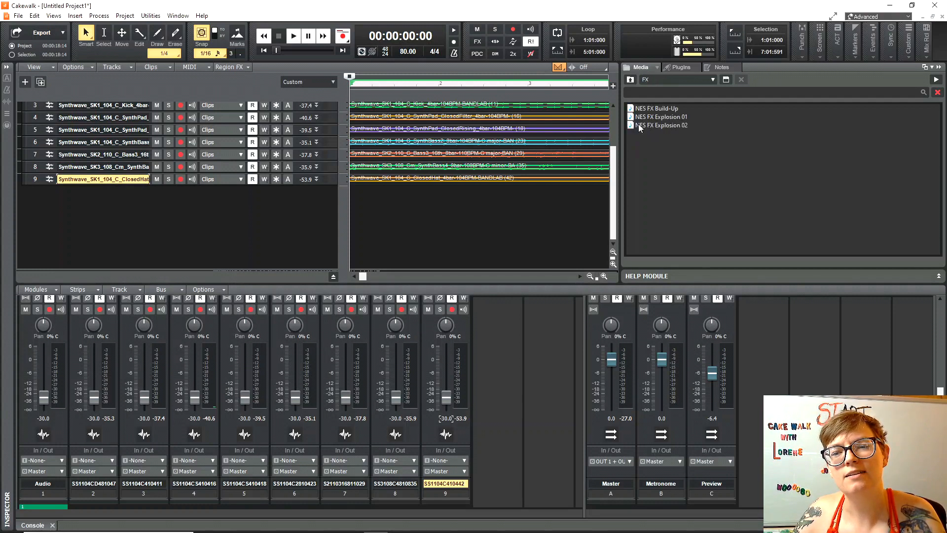
Audition NES FX Build-Up, stop it, and lower the Preview bus level to -19.4.
{"action": "left_click", "coordinate": [652, 110]}
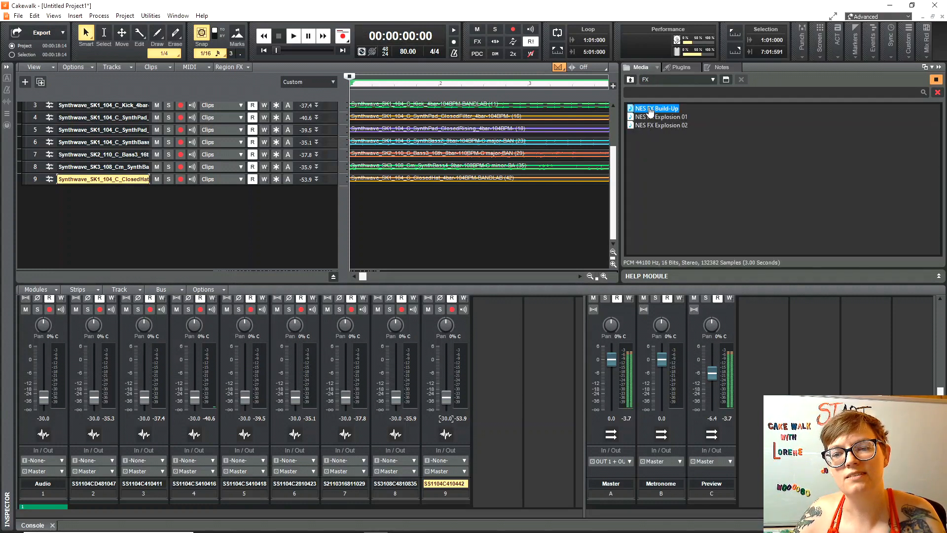
{"action": "left_click", "coordinate": [936, 81]}
{"action": "mouse_move", "coordinate": [711, 377]}
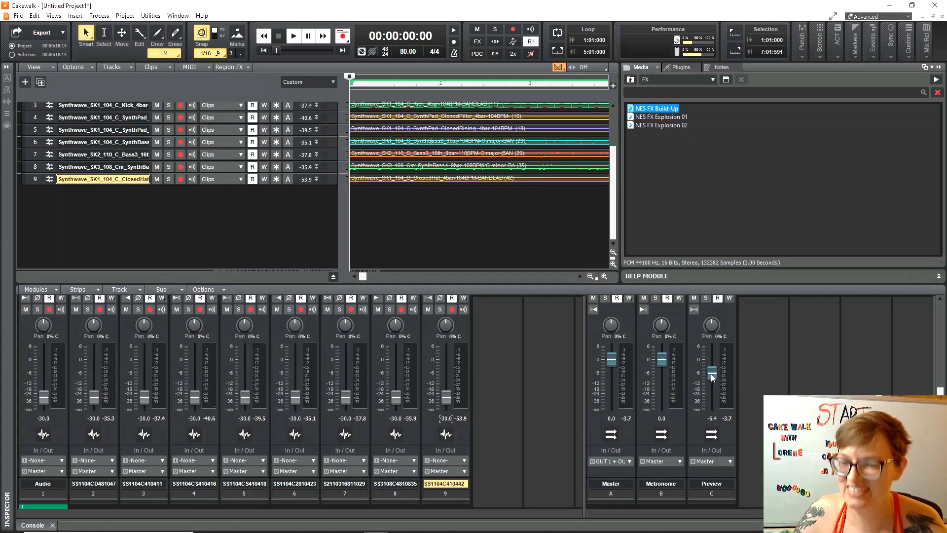
{"action": "left_click", "coordinate": [711, 374]}
{"action": "left_click_drag", "start_coordinate": [711, 374], "coordinate": [711, 392]}
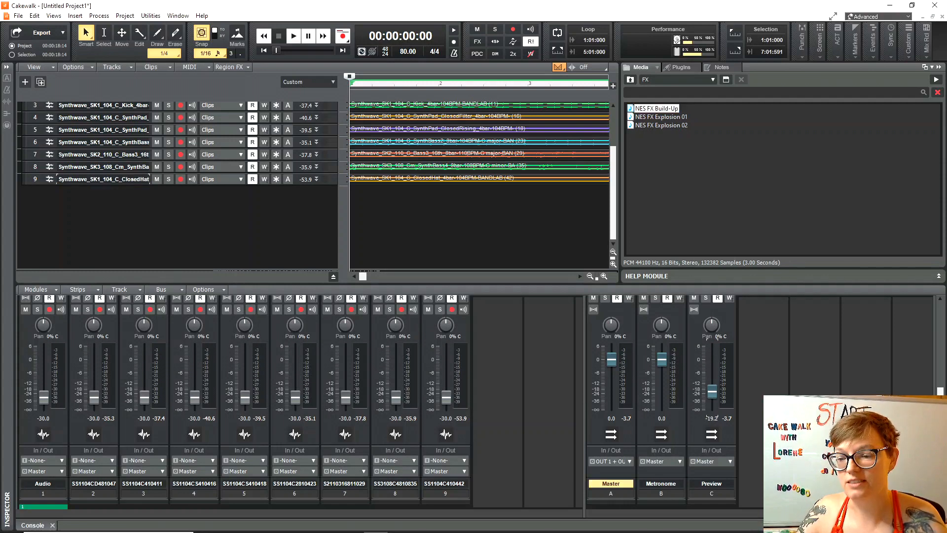
Audition NES FX Explosion 01 and 02, then toggle previewing at the project tempo.
{"action": "left_click", "coordinate": [662, 118]}
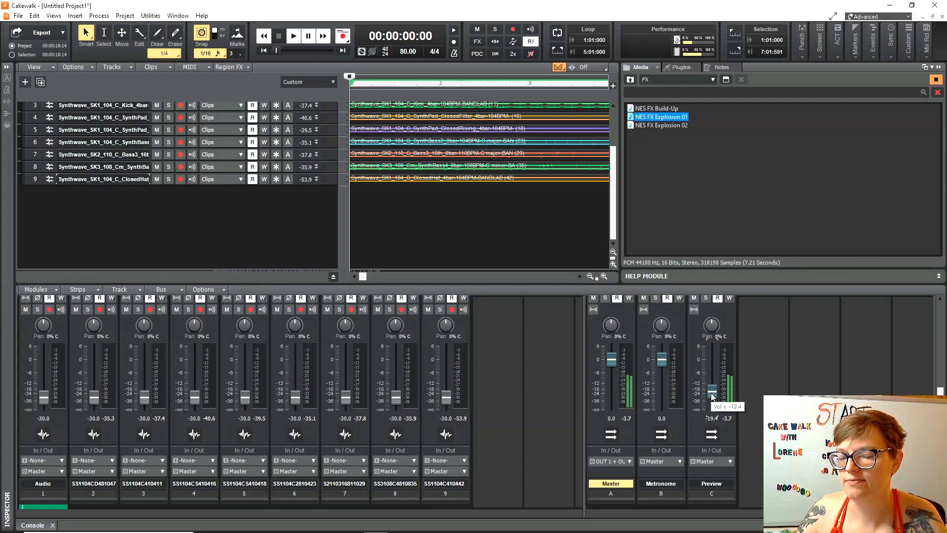
{"action": "left_click", "coordinate": [661, 126]}
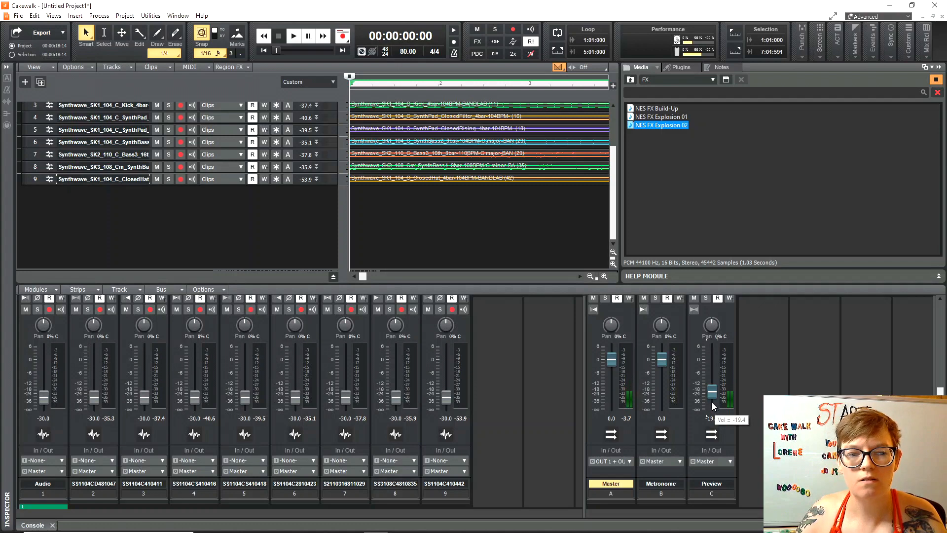
{"action": "left_click", "coordinate": [627, 73]}
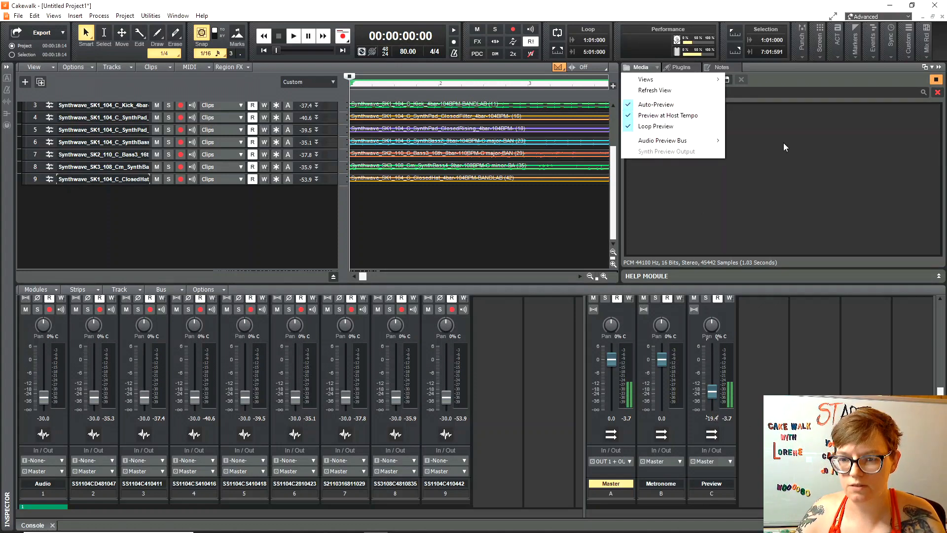
{"action": "left_click", "coordinate": [656, 116]}
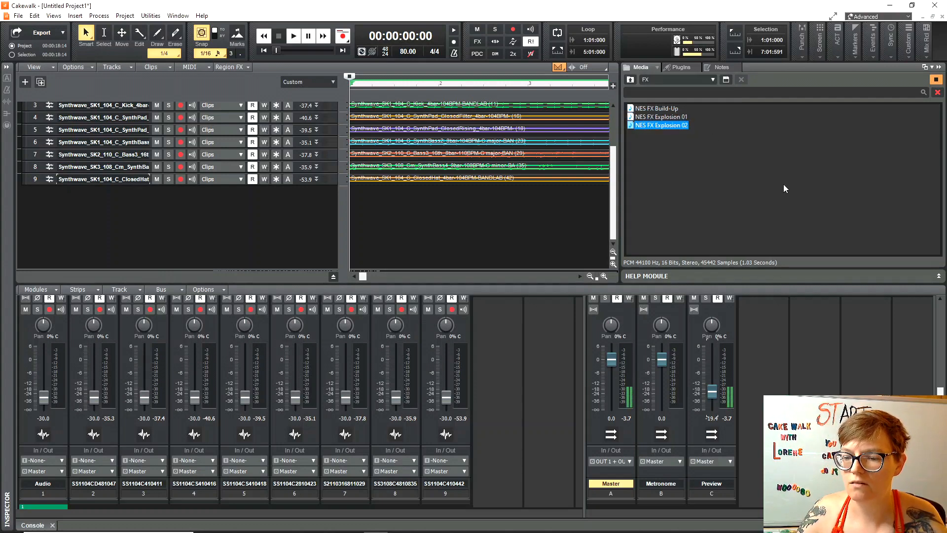
{"action": "left_click", "coordinate": [630, 72]}
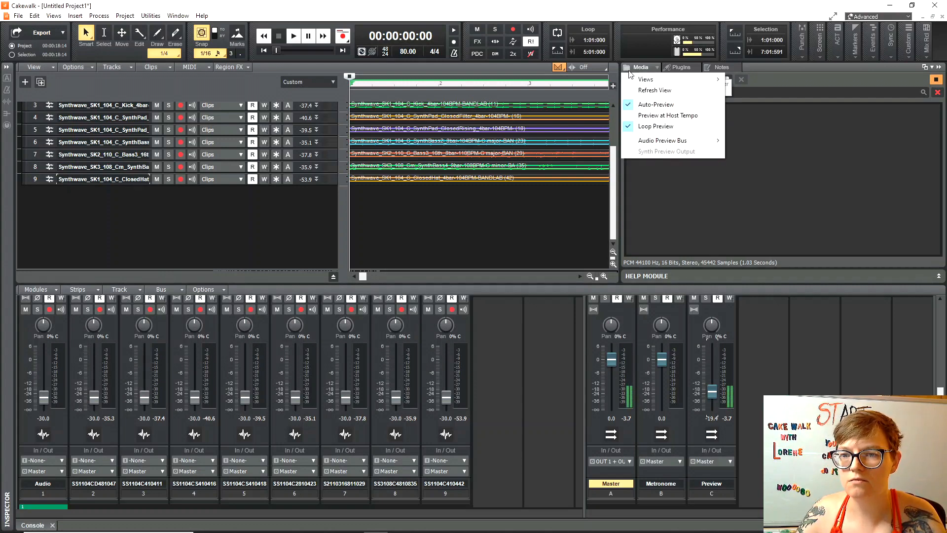
{"action": "left_click", "coordinate": [651, 115]}
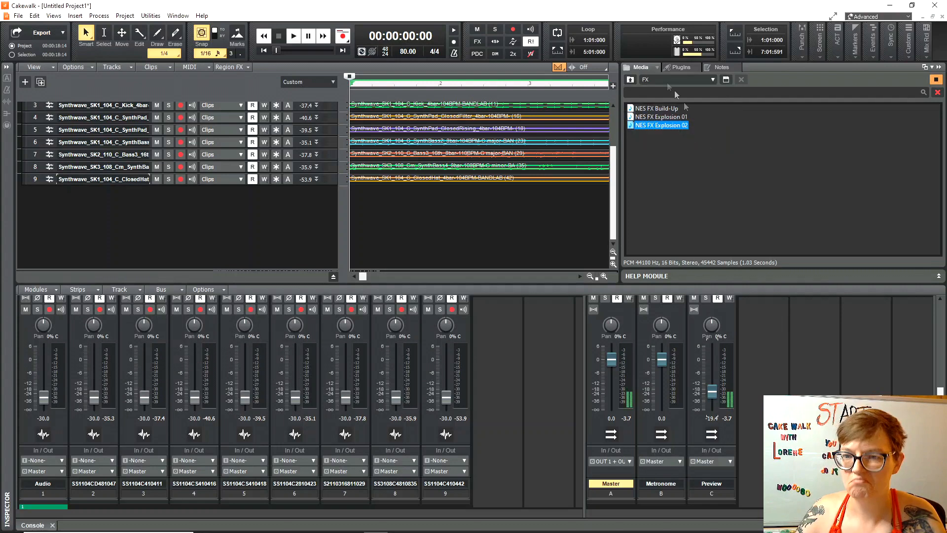
Audition NES Synth 01 through 04a, lower the Preview level to -28.3, then stop the preview.
{"action": "left_click", "coordinate": [630, 80]}
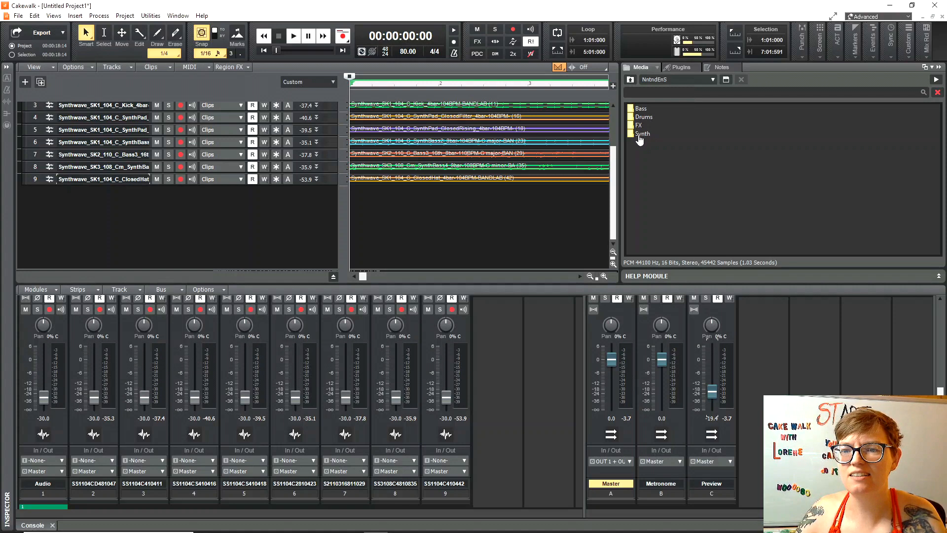
{"action": "double_click", "coordinate": [640, 135]}
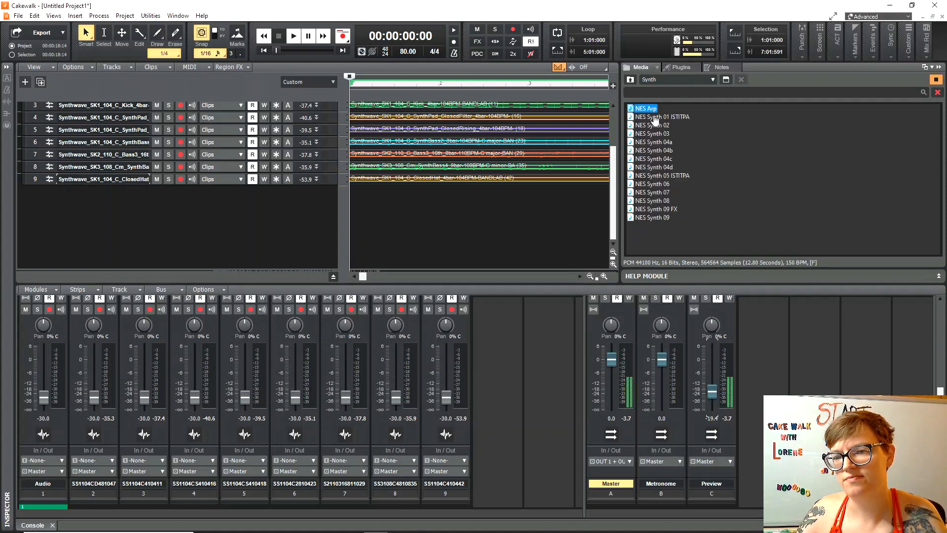
{"action": "left_click", "coordinate": [656, 118]}
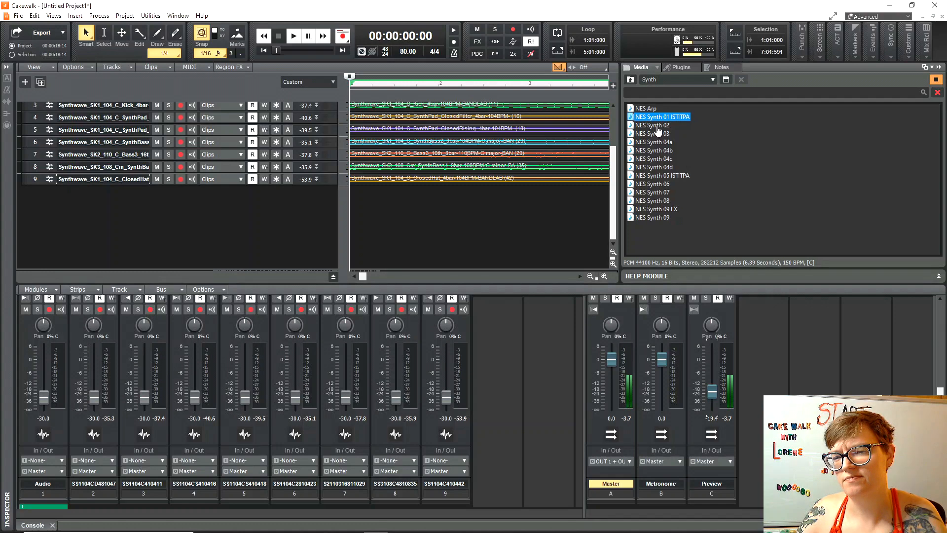
{"action": "left_click", "coordinate": [658, 126]}
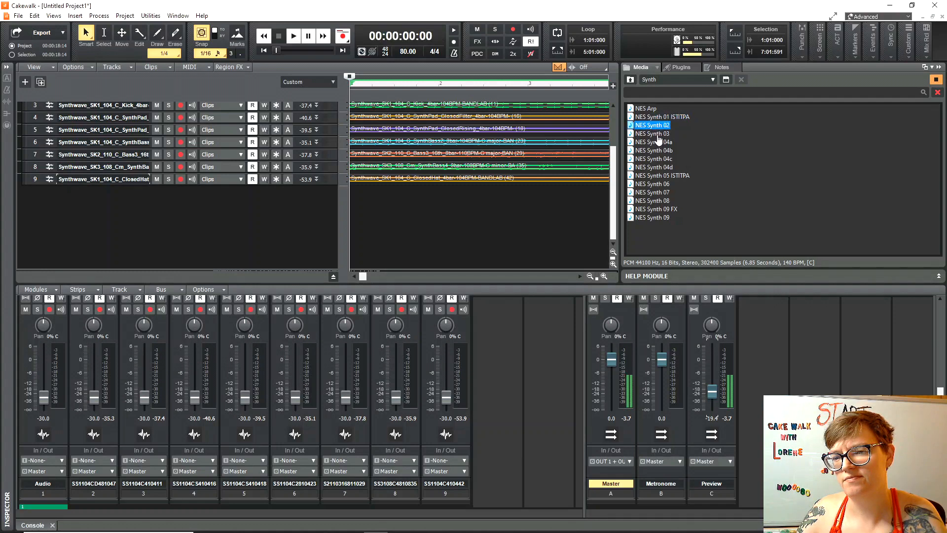
{"action": "left_click", "coordinate": [658, 135]}
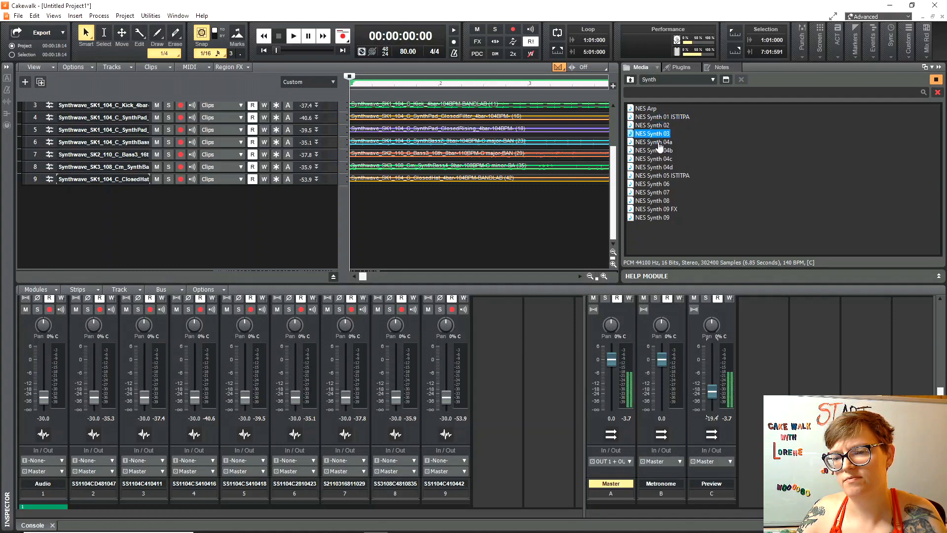
{"action": "left_click", "coordinate": [659, 143]}
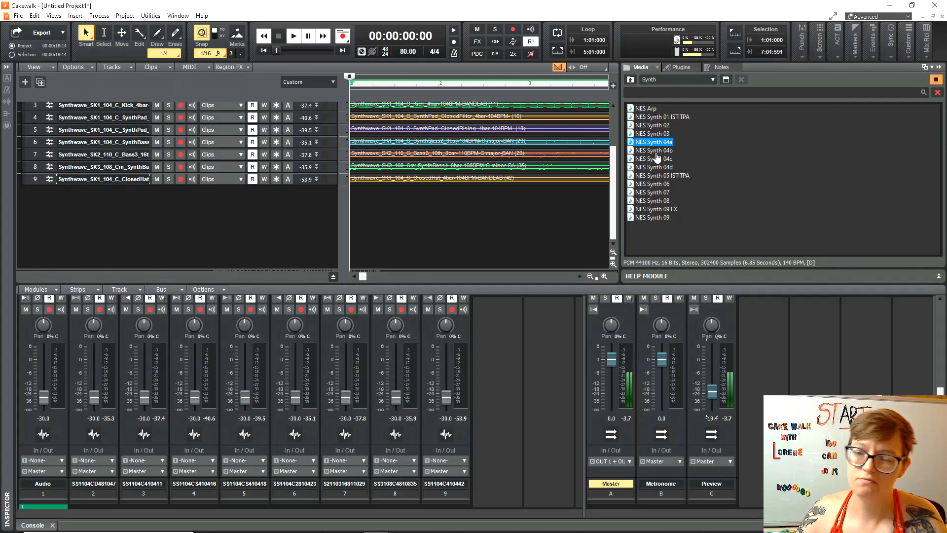
{"action": "left_click_drag", "start_coordinate": [712, 392], "coordinate": [712, 400]}
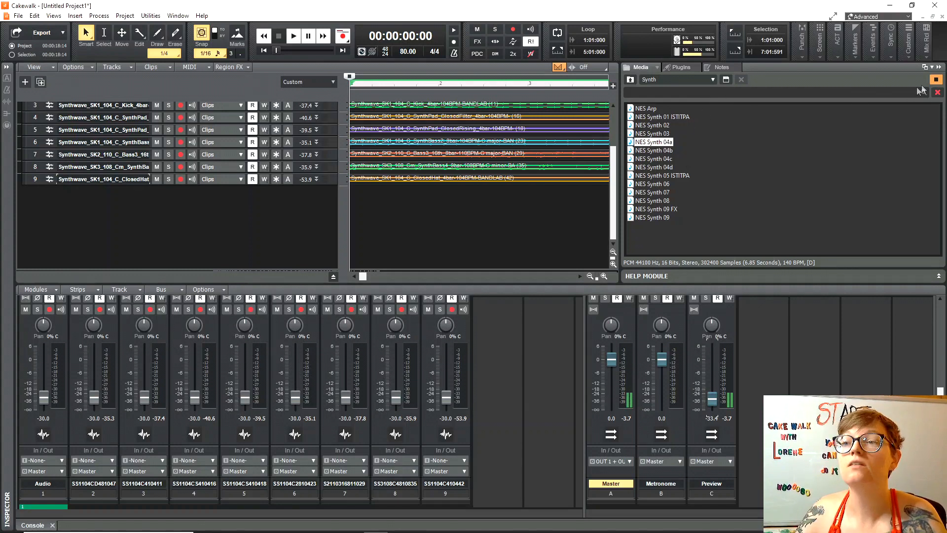
{"action": "left_click", "coordinate": [938, 80]}
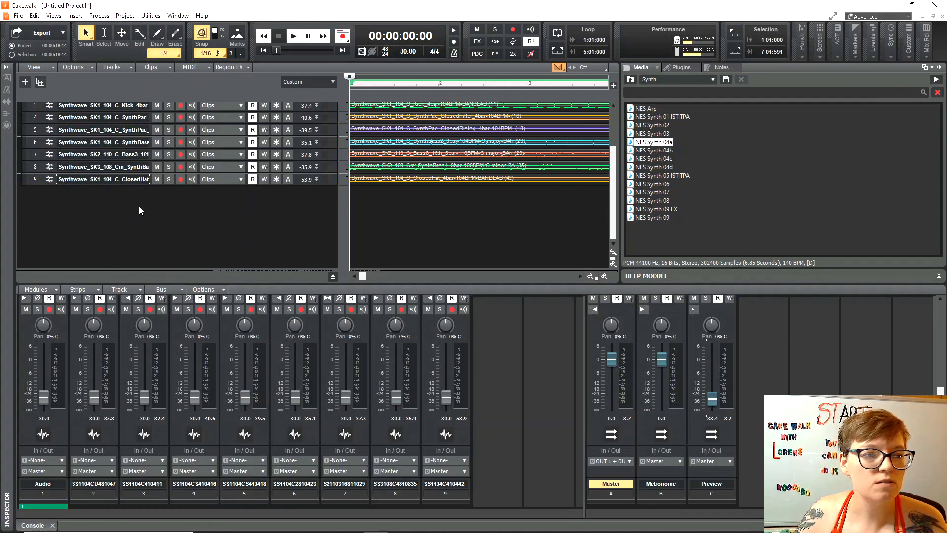
Play the project briefly from near the start, then show Set Default Groove Clip Pitch's note list.
{"action": "scroll", "coordinate": [138, 206], "scroll_direction": "up", "scroll_amount": 3}
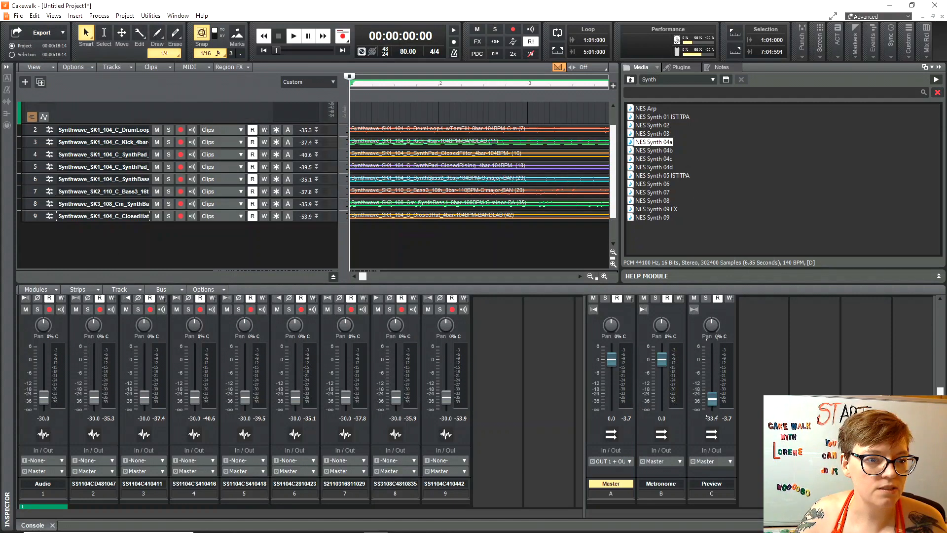
{"action": "left_click", "coordinate": [356, 230]}
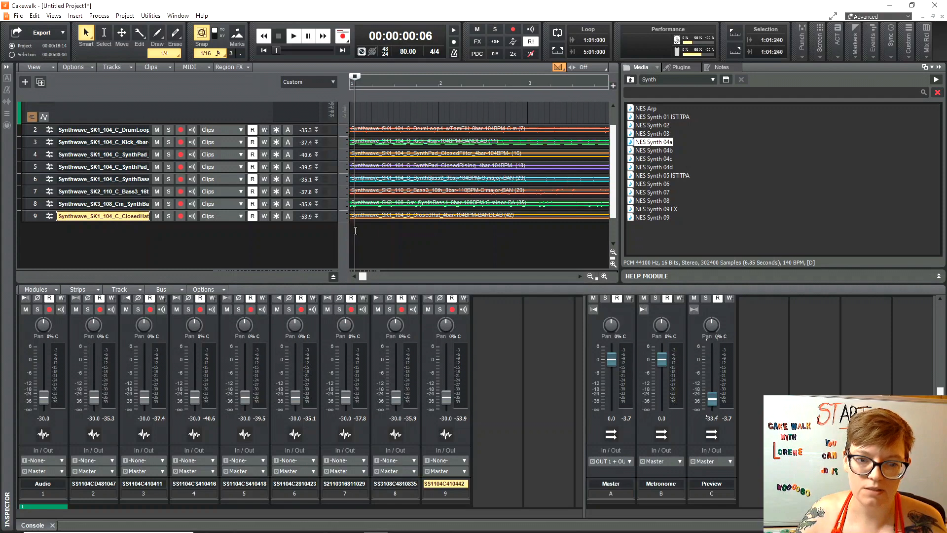
{"action": "key", "text": "space"}
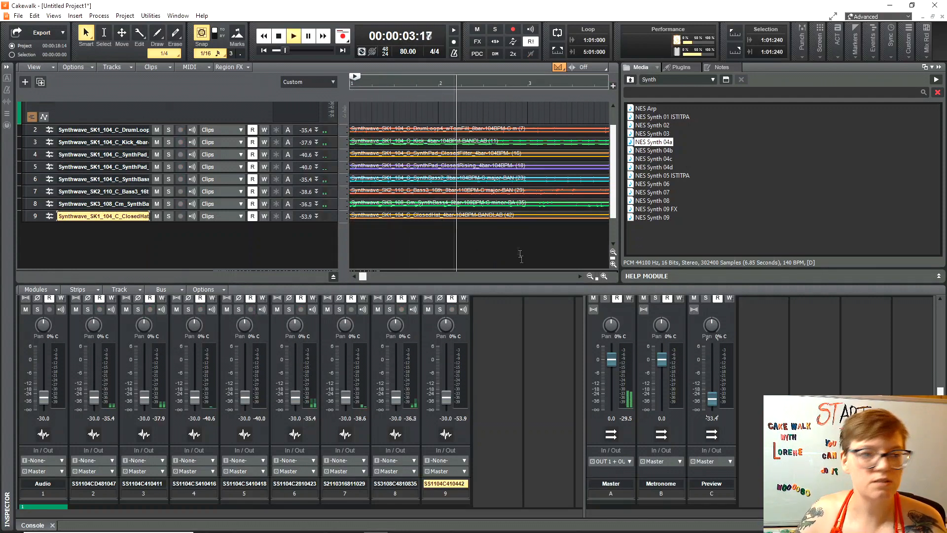
{"action": "key", "text": "space"}
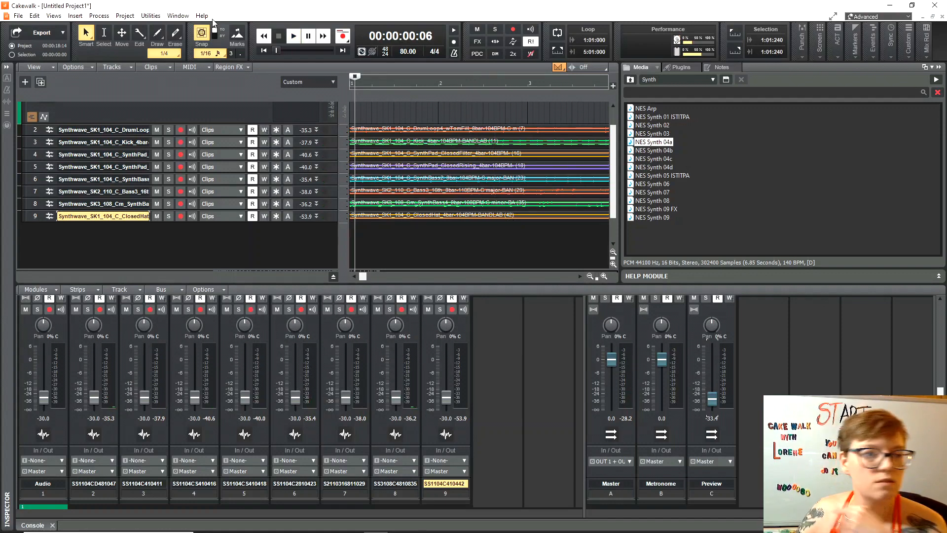
{"action": "left_click", "coordinate": [124, 17]}
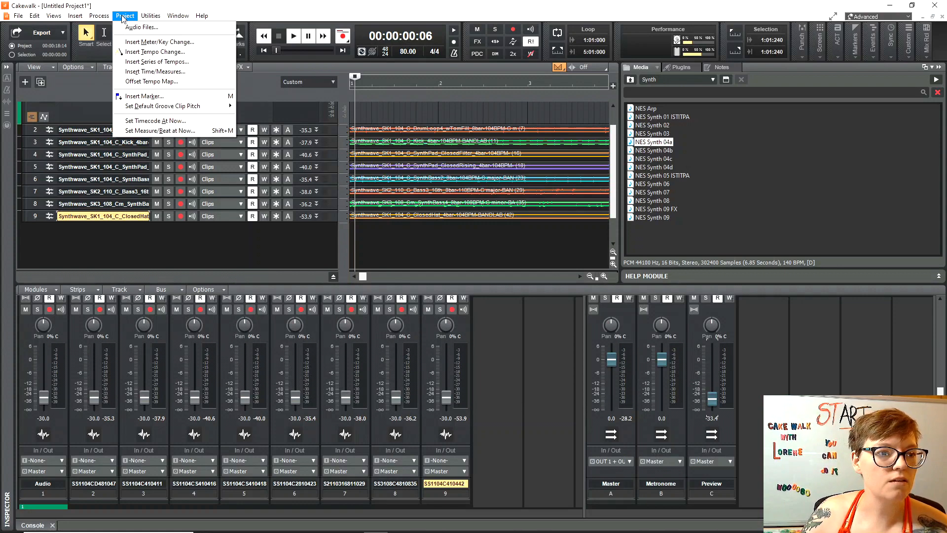
{"action": "mouse_move", "coordinate": [154, 110]}
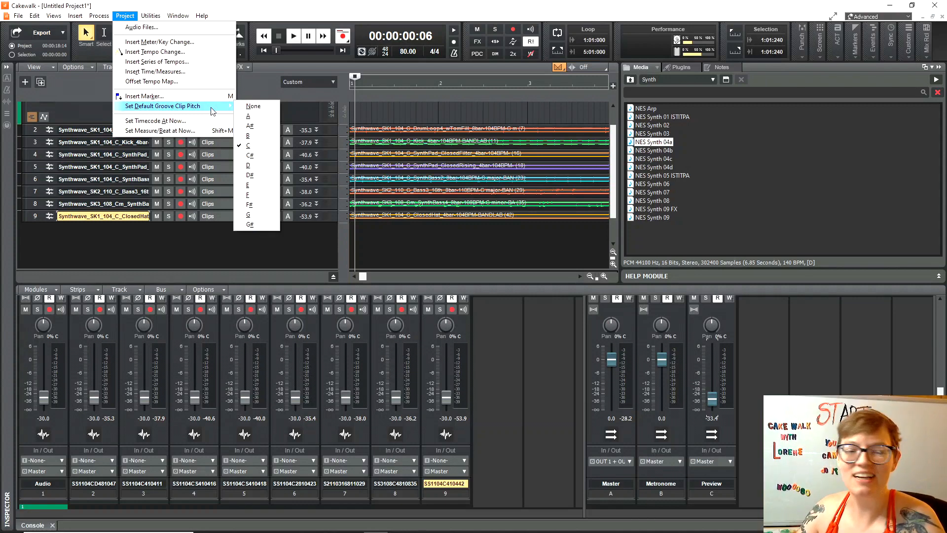
Preview NES Synth 04b through 08, then add NES Synth 08 as new track 10.
{"action": "left_click", "coordinate": [655, 151]}
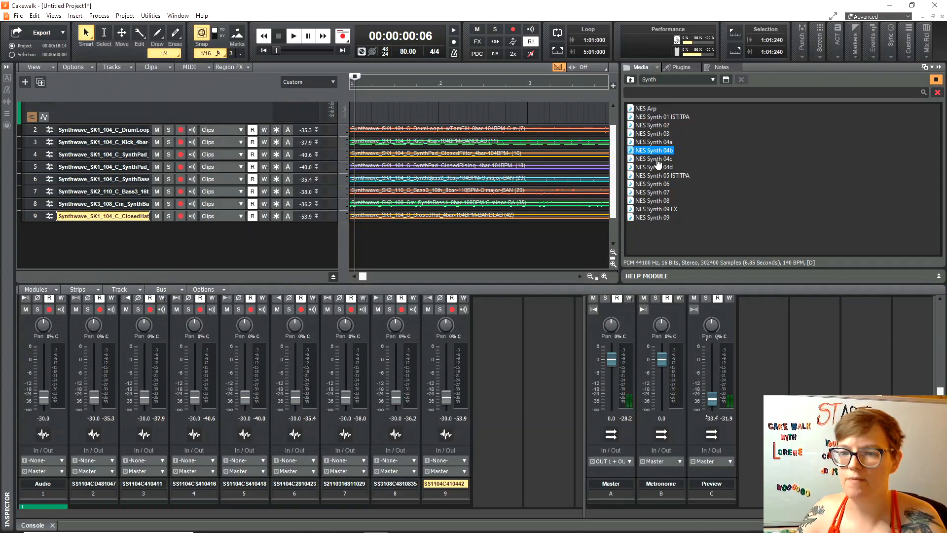
{"action": "left_click", "coordinate": [657, 159]}
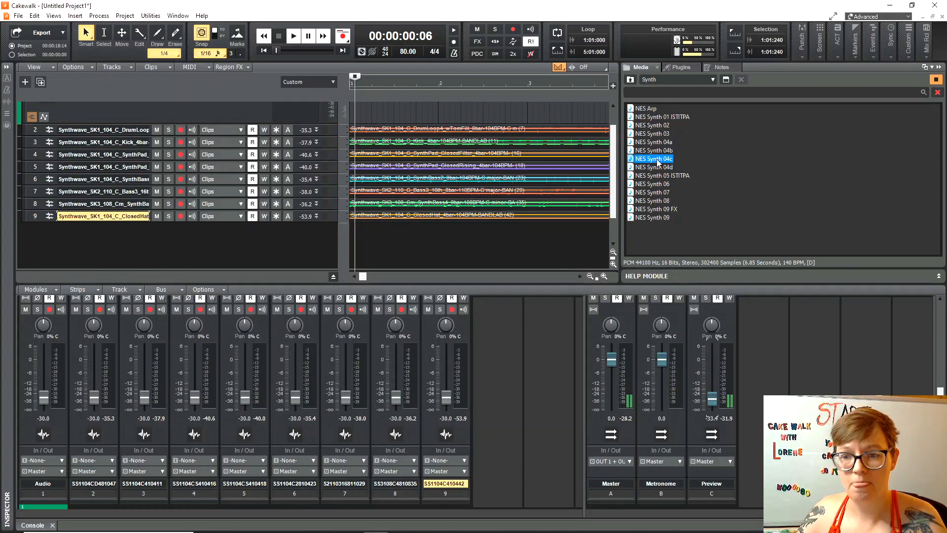
{"action": "left_click", "coordinate": [654, 167]}
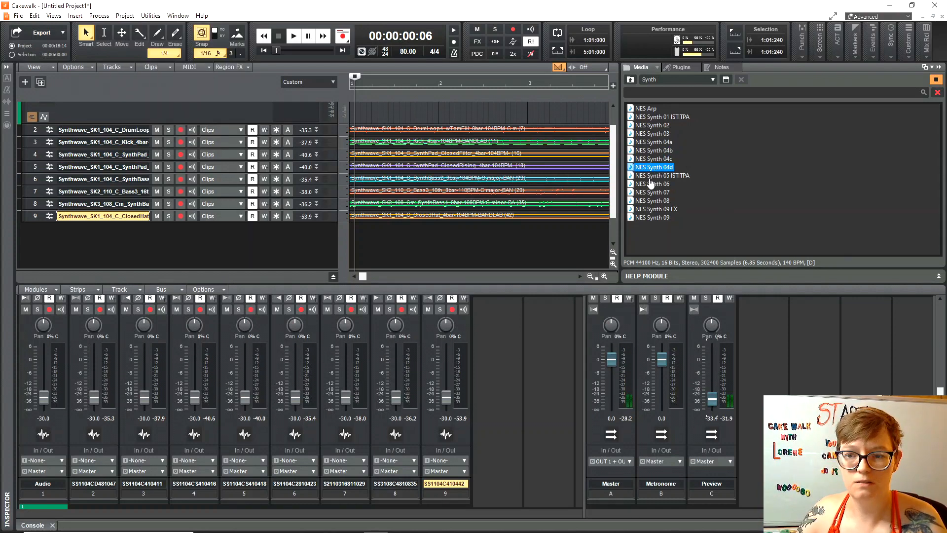
{"action": "left_click", "coordinate": [652, 184]}
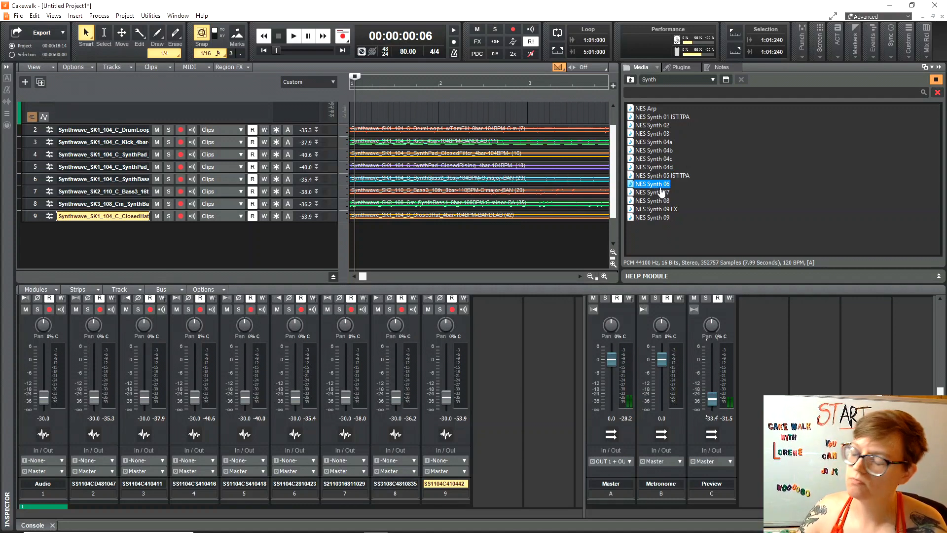
{"action": "left_click", "coordinate": [662, 193]}
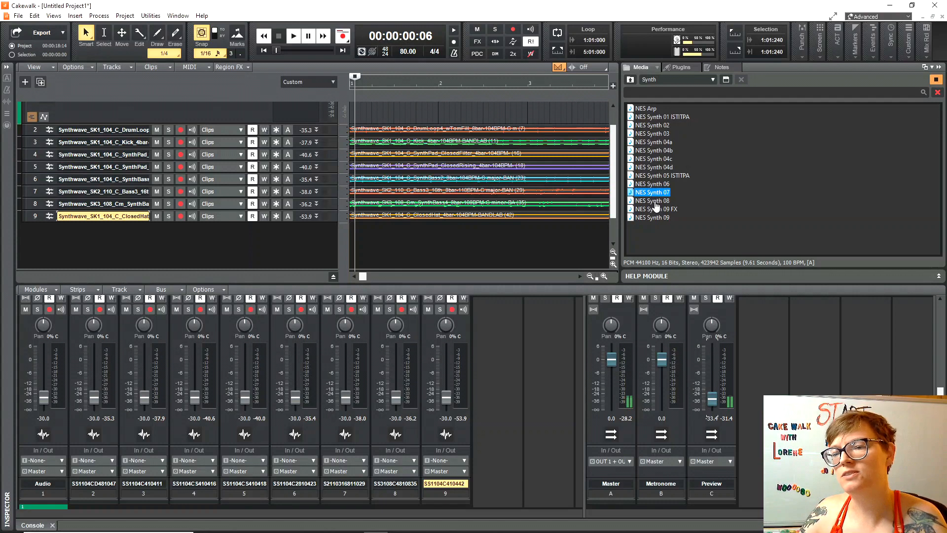
{"action": "left_click", "coordinate": [656, 202]}
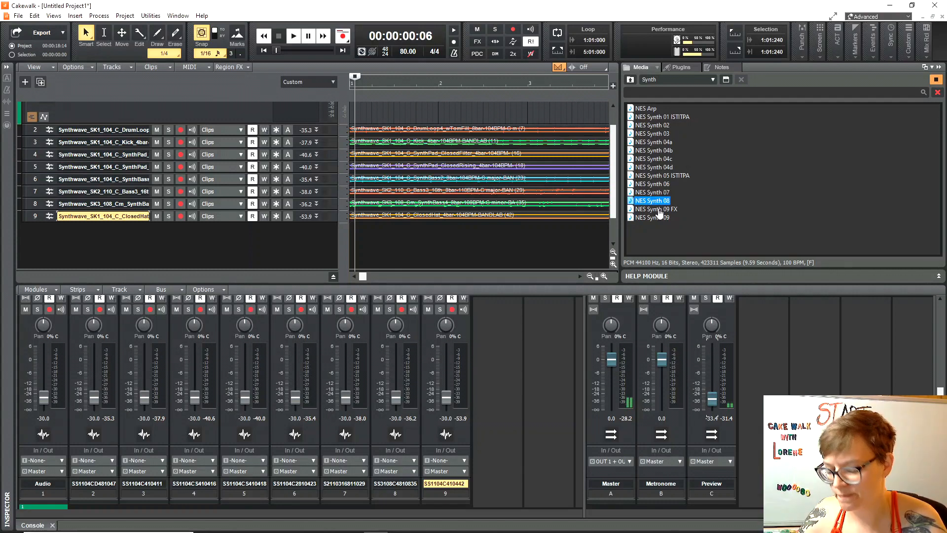
{"action": "left_click_drag", "start_coordinate": [656, 201], "coordinate": [96, 241]}
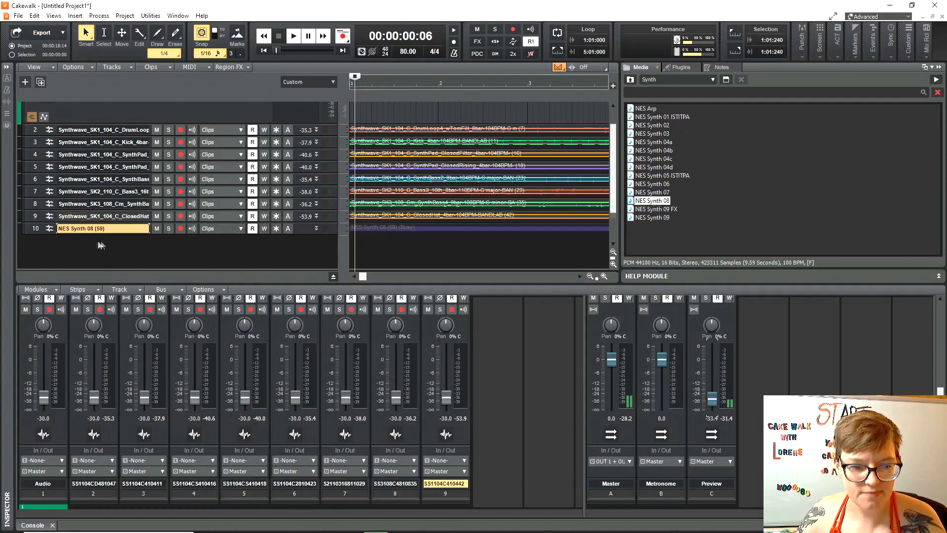
Preview the NES Synth 09 loops, then add Atari 2600 Noise Drums 05a as track 11.
{"action": "left_click", "coordinate": [660, 210]}
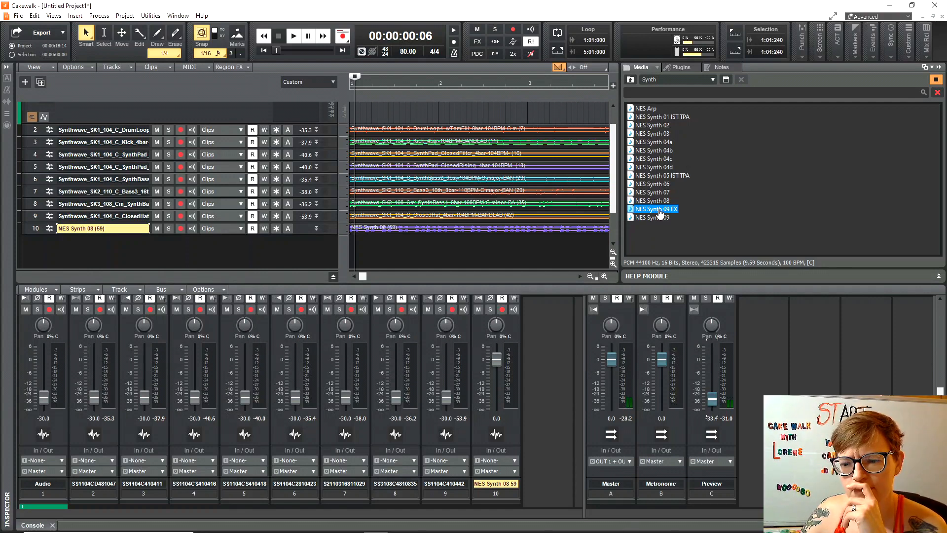
{"action": "left_click", "coordinate": [661, 219]}
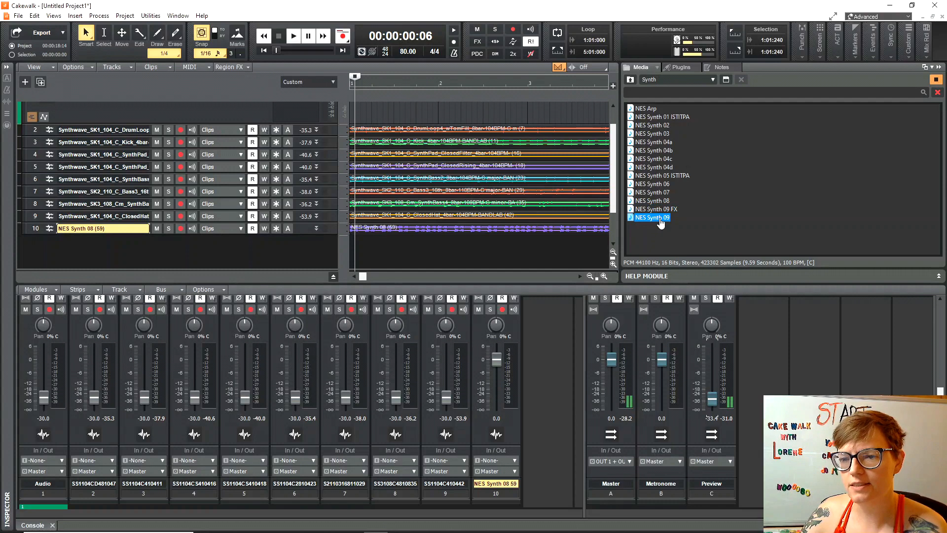
{"action": "left_click", "coordinate": [662, 210]}
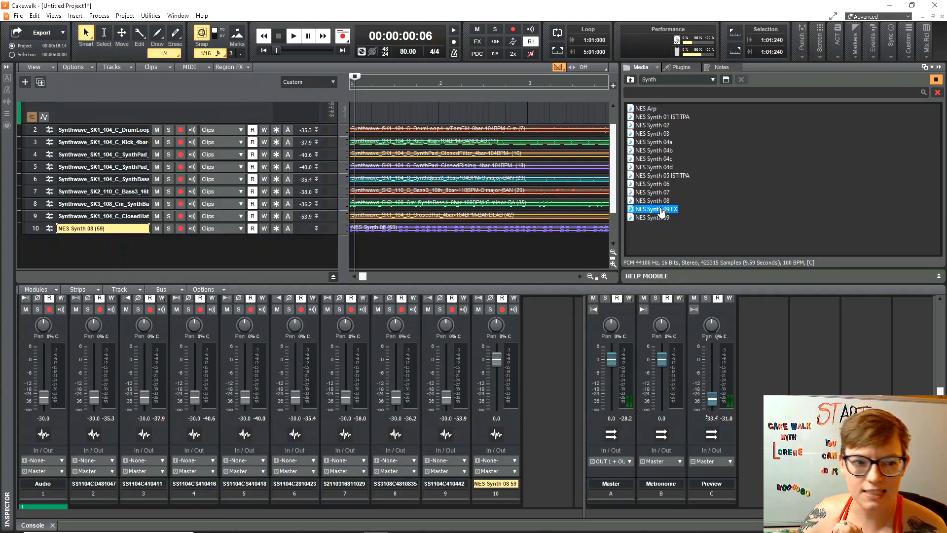
{"action": "left_click", "coordinate": [630, 80]}
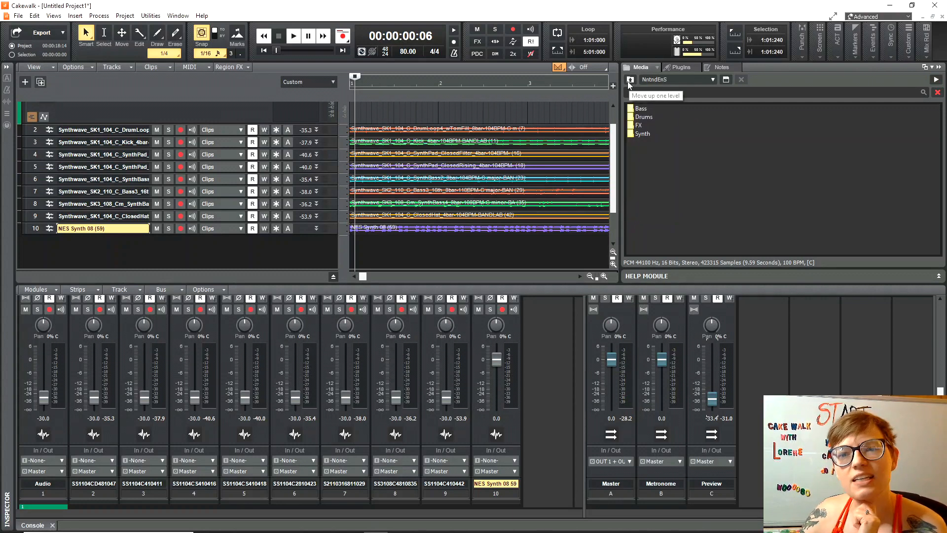
{"action": "left_click", "coordinate": [632, 82]}
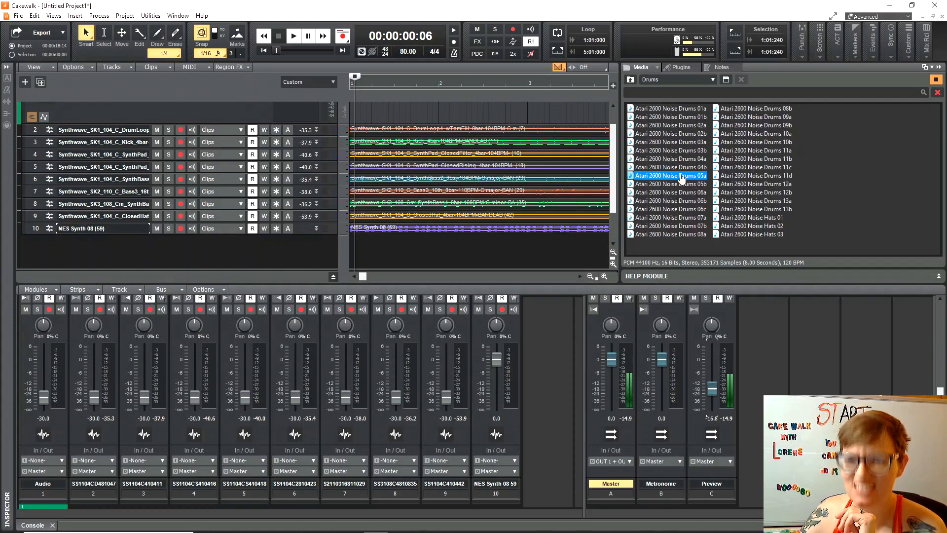
{"action": "left_click_drag", "start_coordinate": [681, 178], "coordinate": [70, 253]}
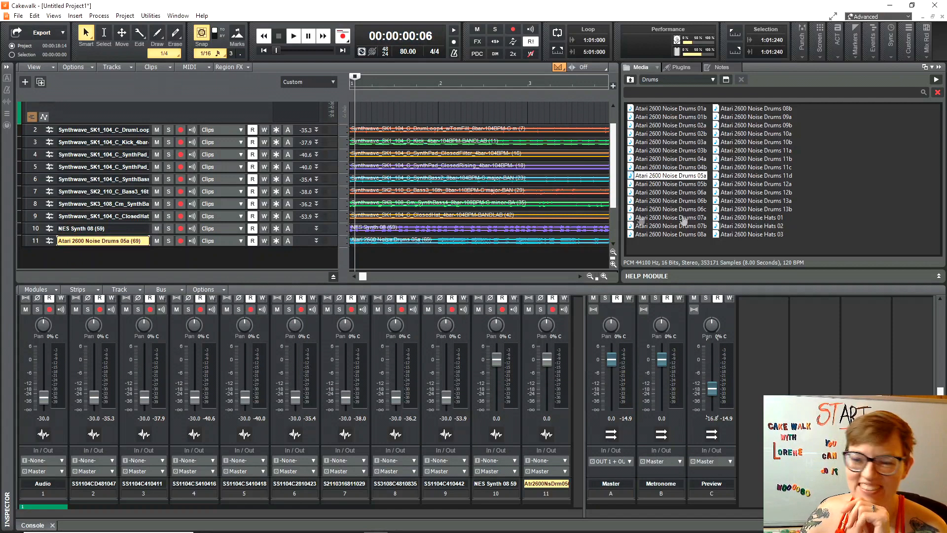
Preview the Atari FX Noise A Long 07–09 sounds and return to the console loop folders.
{"action": "left_click", "coordinate": [631, 79]}
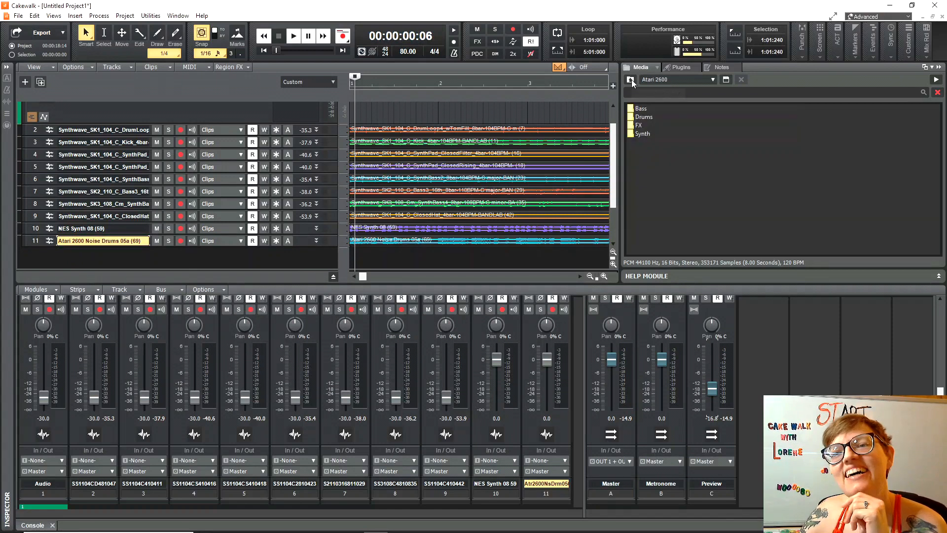
{"action": "double_click", "coordinate": [637, 127]}
{"action": "left_click", "coordinate": [670, 159]}
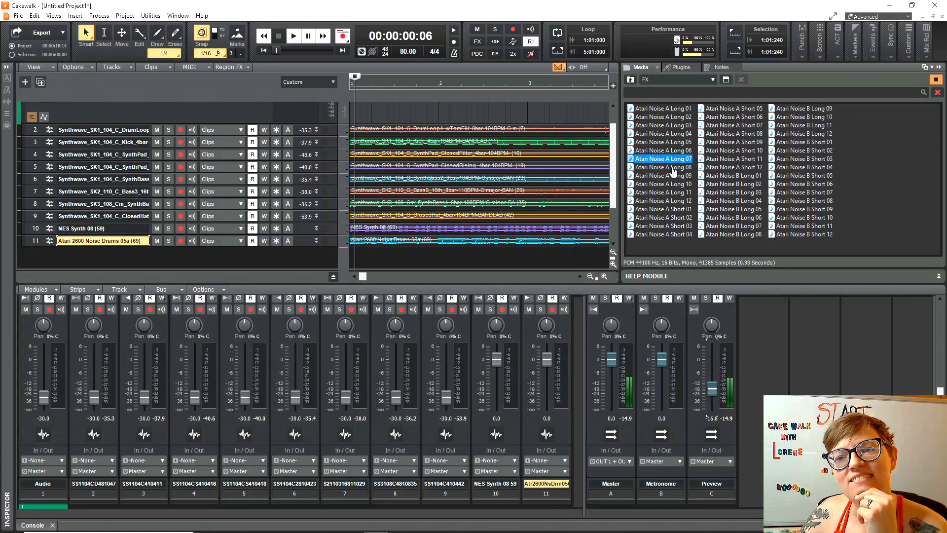
{"action": "left_click", "coordinate": [673, 168]}
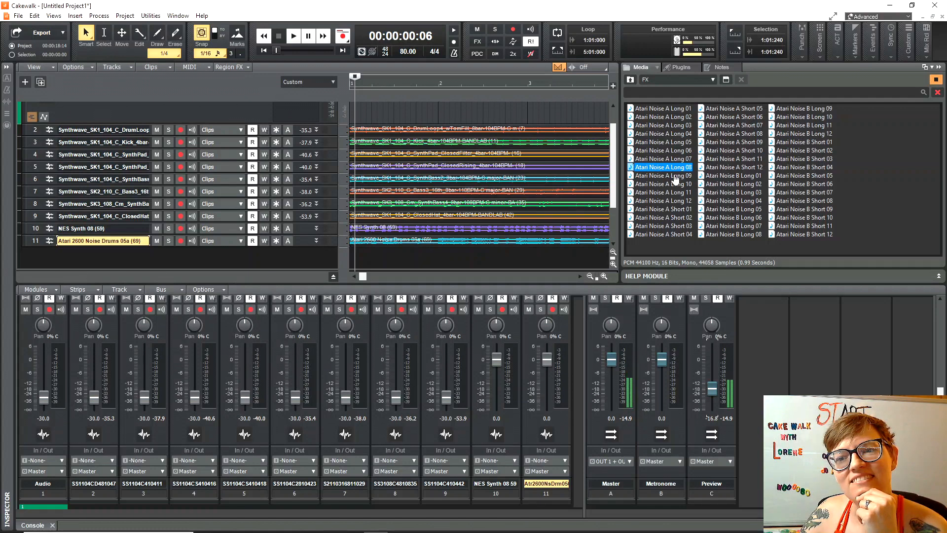
{"action": "left_click", "coordinate": [675, 176]}
{"action": "left_click", "coordinate": [631, 81]}
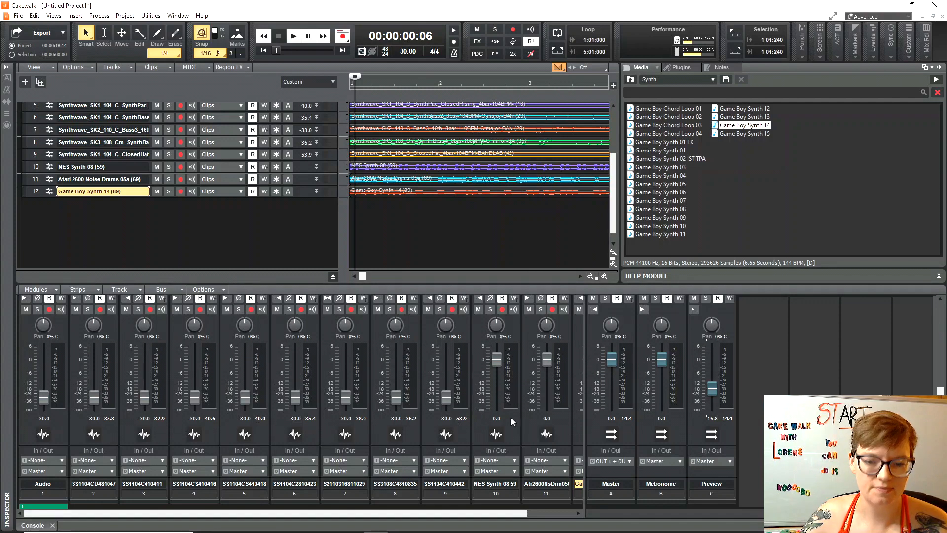
{"action": "left_click_drag", "start_coordinate": [506, 513], "coordinate": [594, 513]}
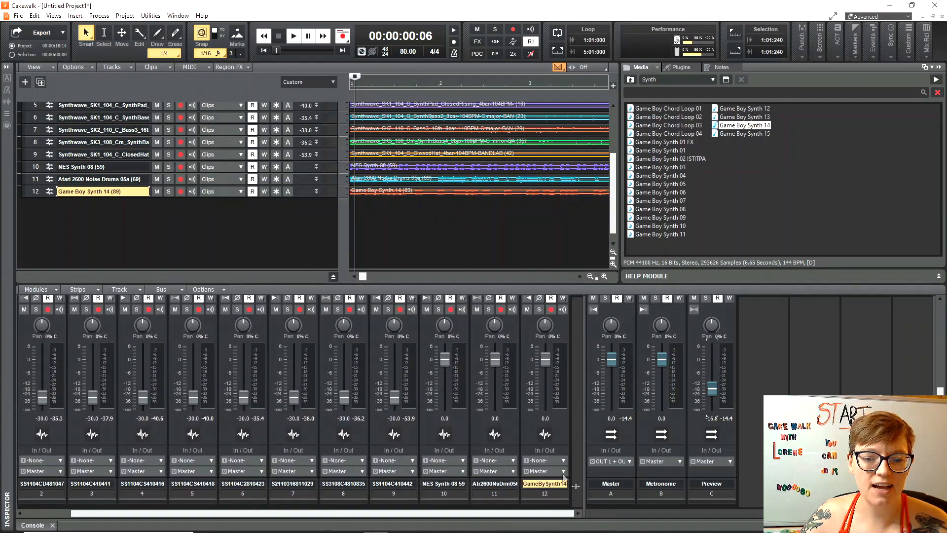
Set the volume of tracks 10 and 11 to -30 dB.
{"action": "double_click", "coordinate": [444, 419]}
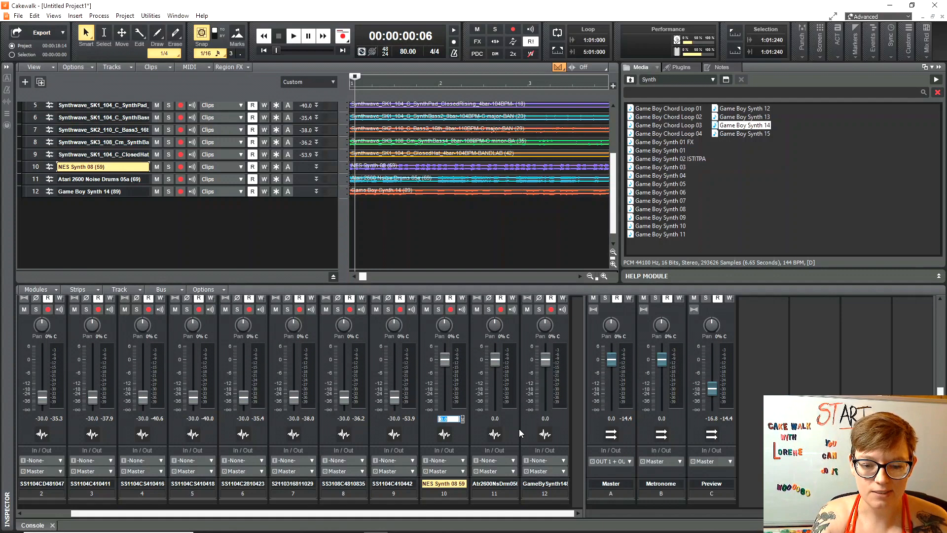
{"action": "key", "text": "BackSpace"}
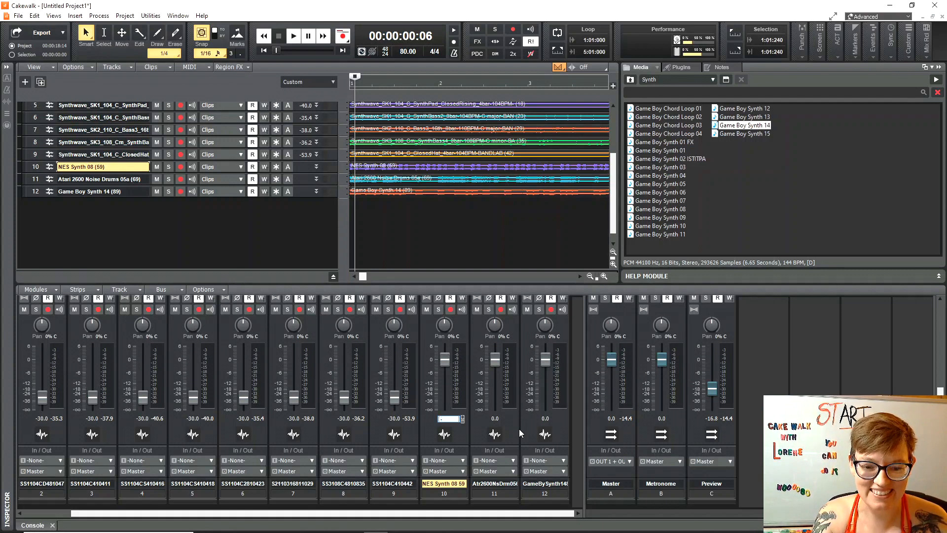
{"action": "type", "text": "-30"}
{"action": "key", "text": "Return"}
{"action": "left_click", "coordinate": [495, 419]}
{"action": "double_click", "coordinate": [495, 419]}
{"action": "type", "text": "-3"}
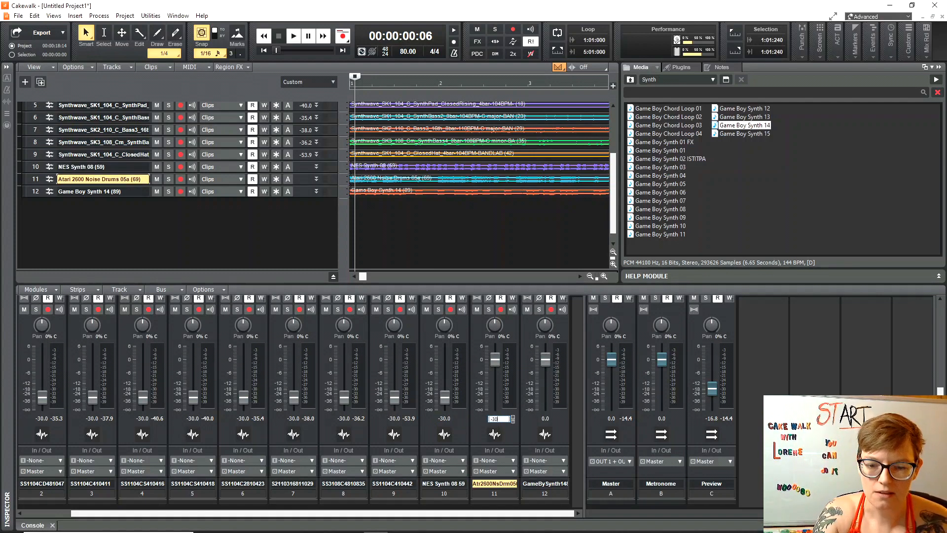
{"action": "key", "text": "Return"}
Set track 12's volume to -30 dB and pull the Master fader down slightly.
{"action": "double_click", "coordinate": [545, 419]}
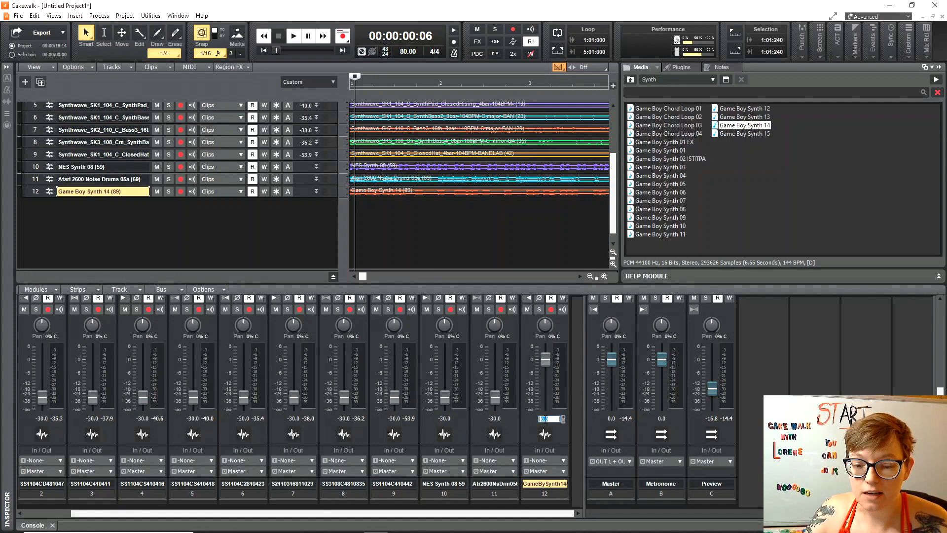
{"action": "type", "text": "-30"}
{"action": "key", "text": "Return"}
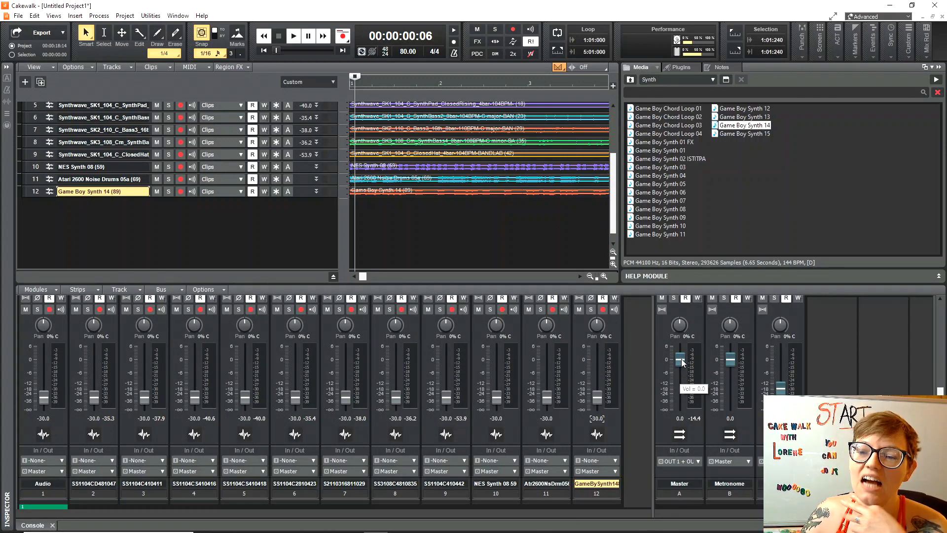
{"action": "left_click_drag", "start_coordinate": [681, 360], "coordinate": [681, 374]}
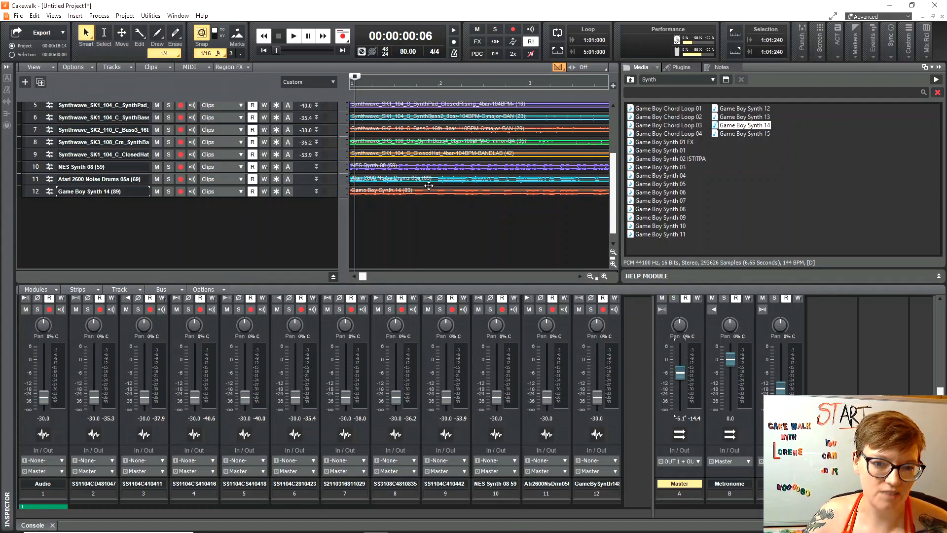
Recolour all twelve track strips and the Master bus with the red palette swatch.
{"action": "left_click", "coordinate": [675, 501]}
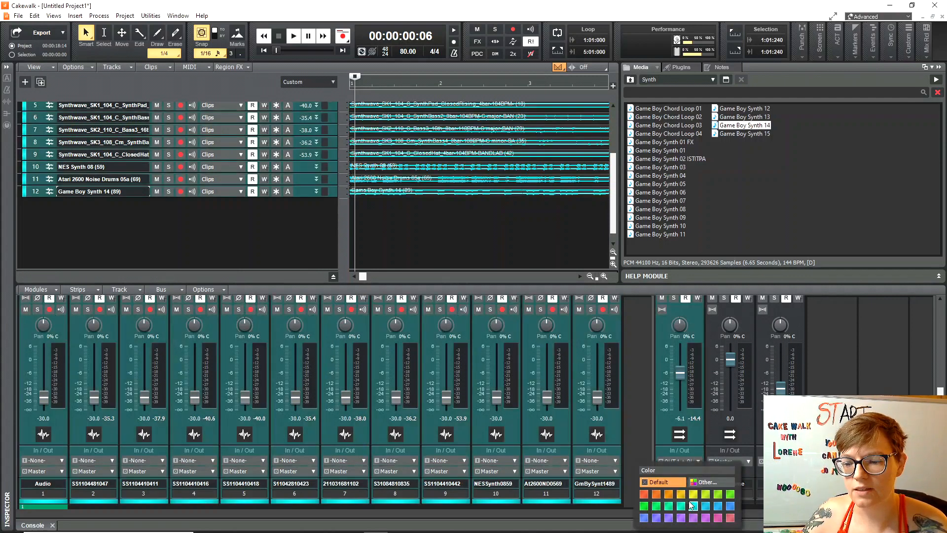
{"action": "left_click", "coordinate": [710, 483]}
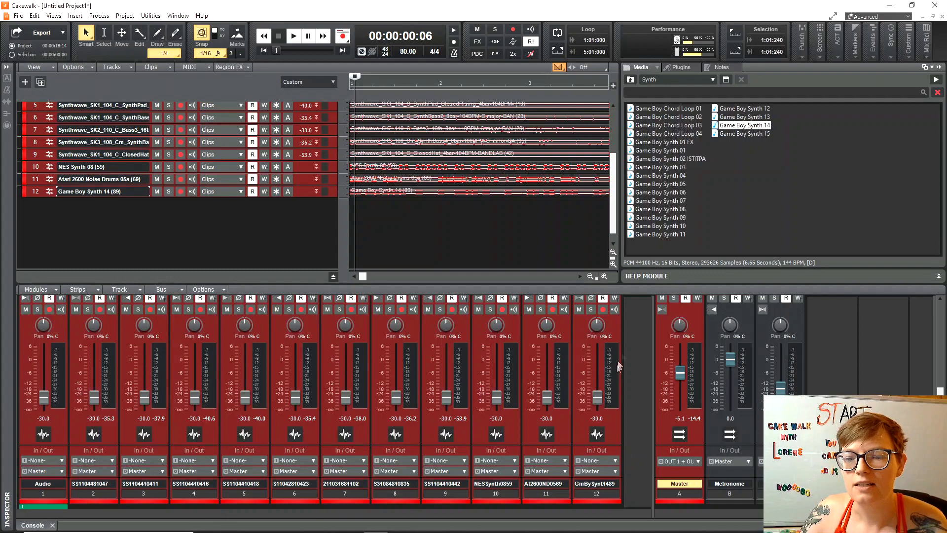
{"action": "scroll", "coordinate": [636, 339], "scroll_direction": "up", "scroll_amount": 5}
{"action": "scroll", "coordinate": [632, 350], "scroll_direction": "down", "scroll_amount": 5}
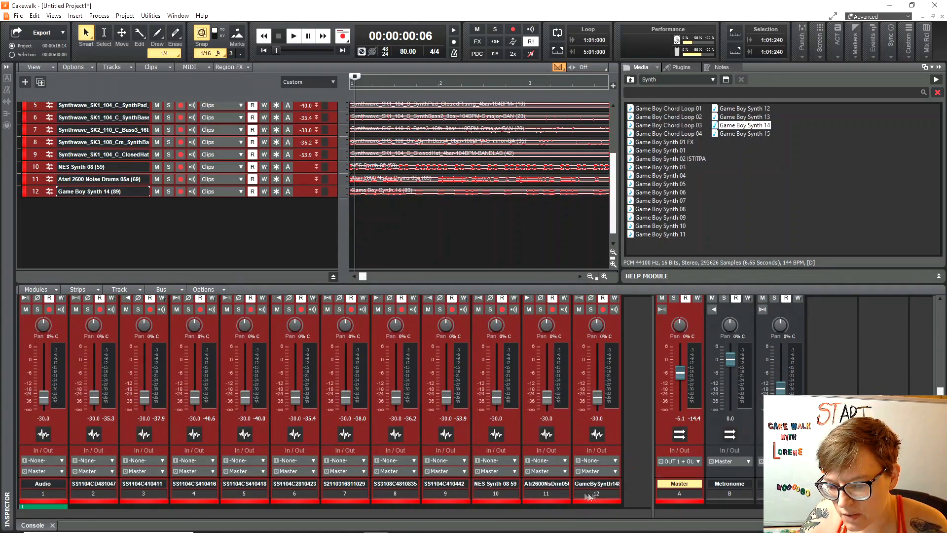
Inspect track 12's output routing and the bus-insert menu, leaving routing on Master.
{"action": "left_click", "coordinate": [616, 471]}
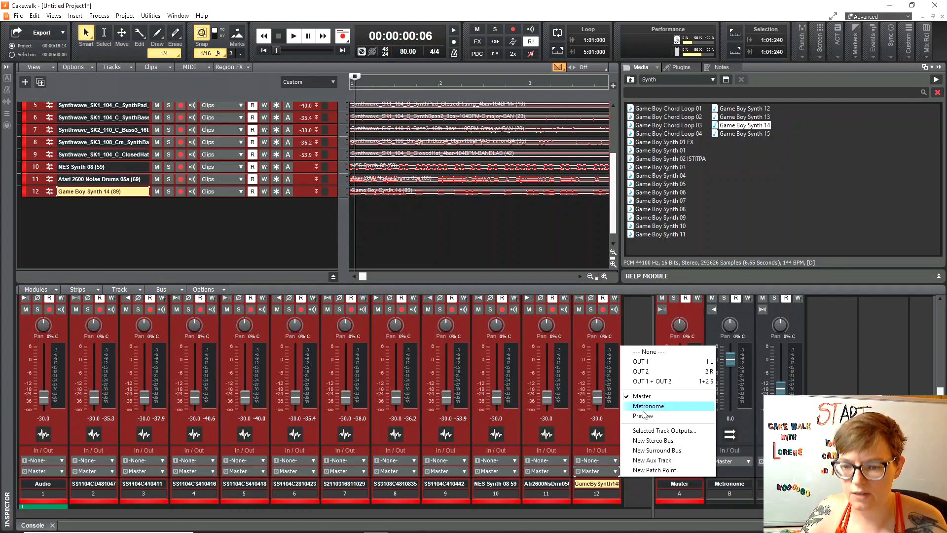
{"action": "left_click", "coordinate": [654, 397]}
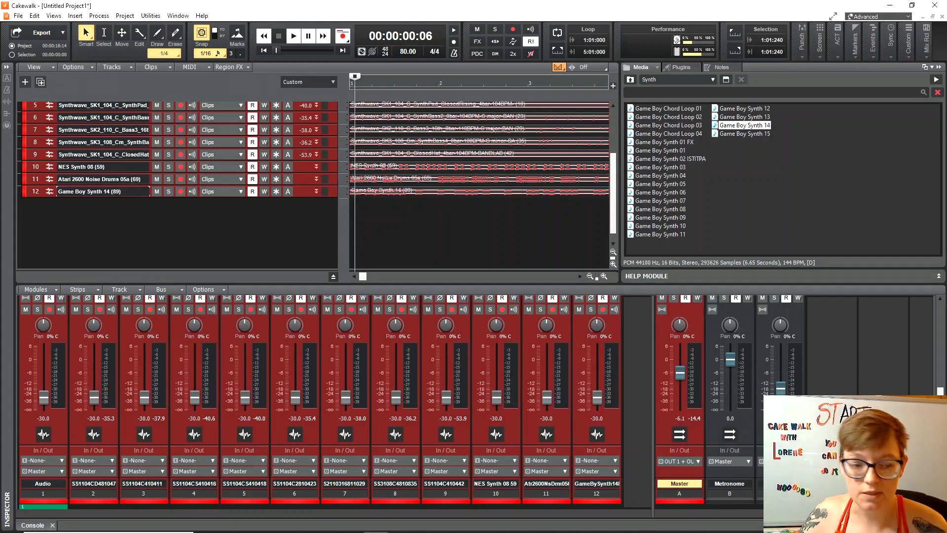
{"action": "right_click", "coordinate": [834, 368]}
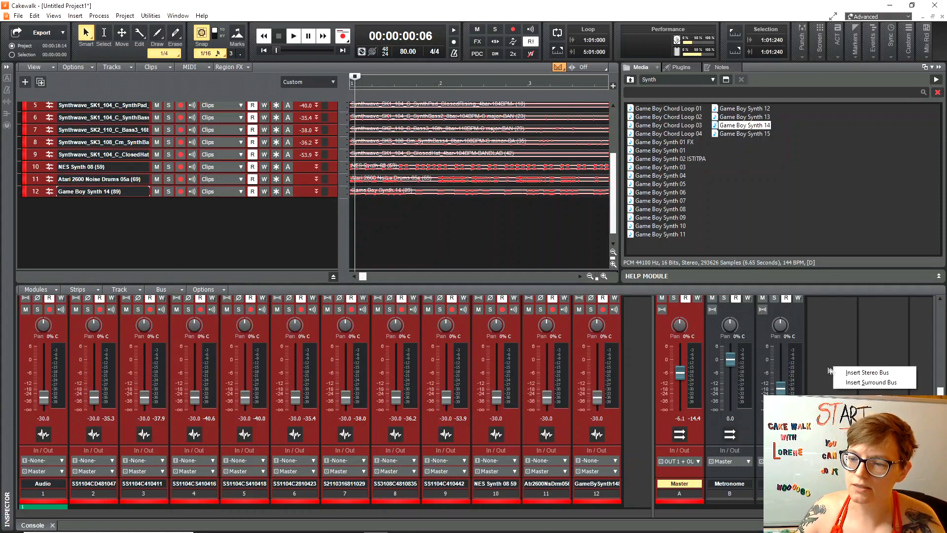
{"action": "left_click", "coordinate": [823, 327]}
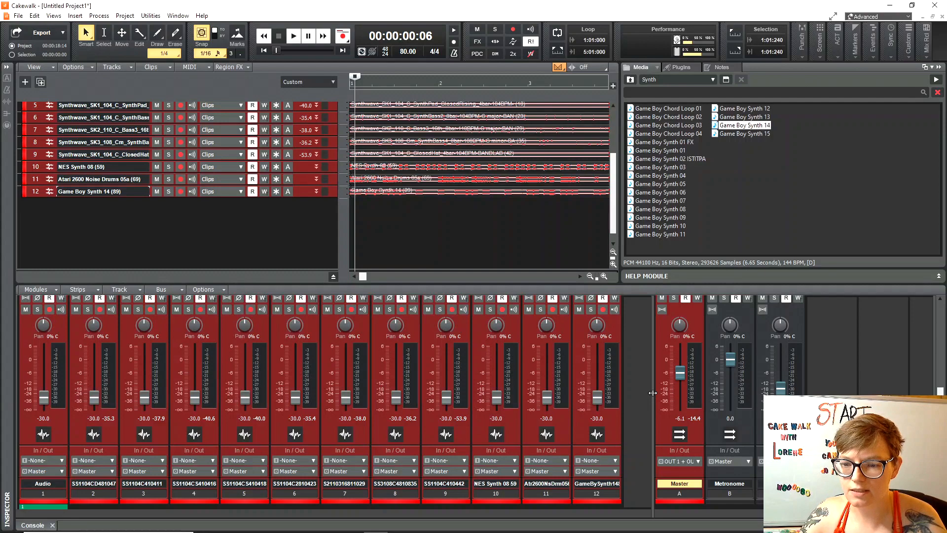
{"action": "left_click_drag", "start_coordinate": [654, 393], "coordinate": [396, 398]}
Insert a stereo bus named DRUM and colour it gold.
{"action": "right_click", "coordinate": [474, 358]}
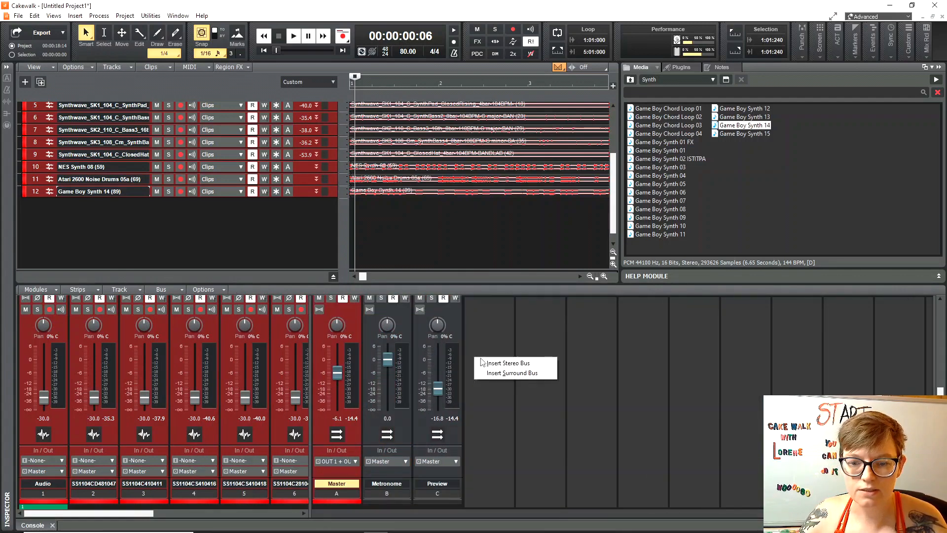
{"action": "left_click", "coordinate": [499, 364]}
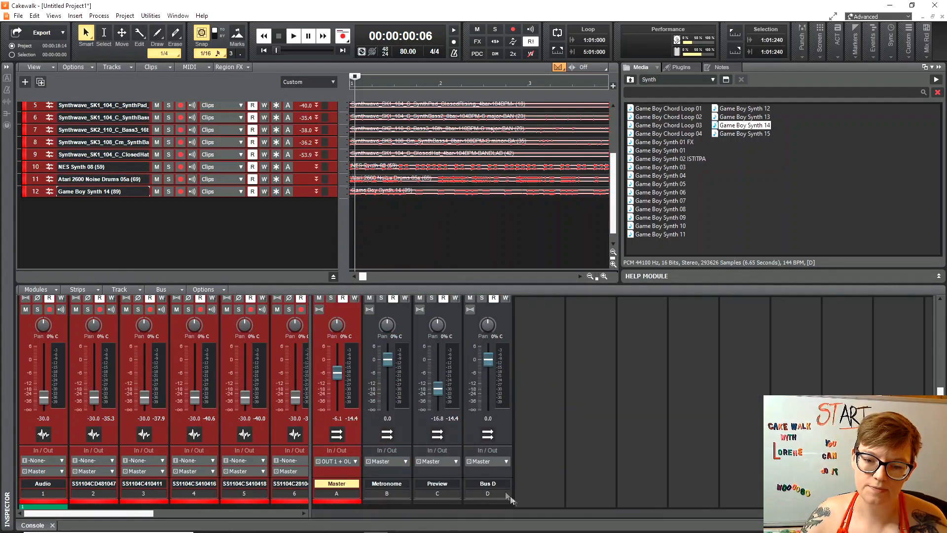
{"action": "double_click", "coordinate": [481, 483]}
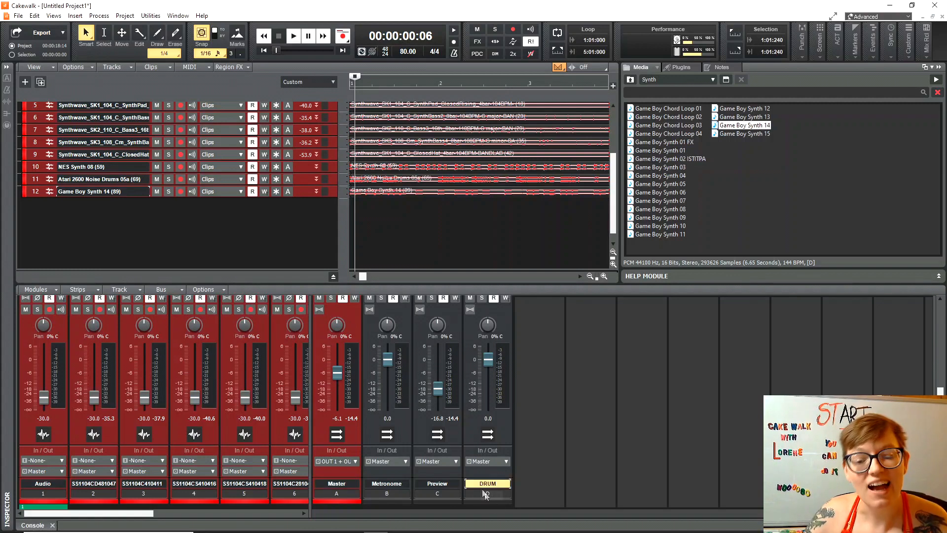
{"action": "right_click", "coordinate": [498, 501]}
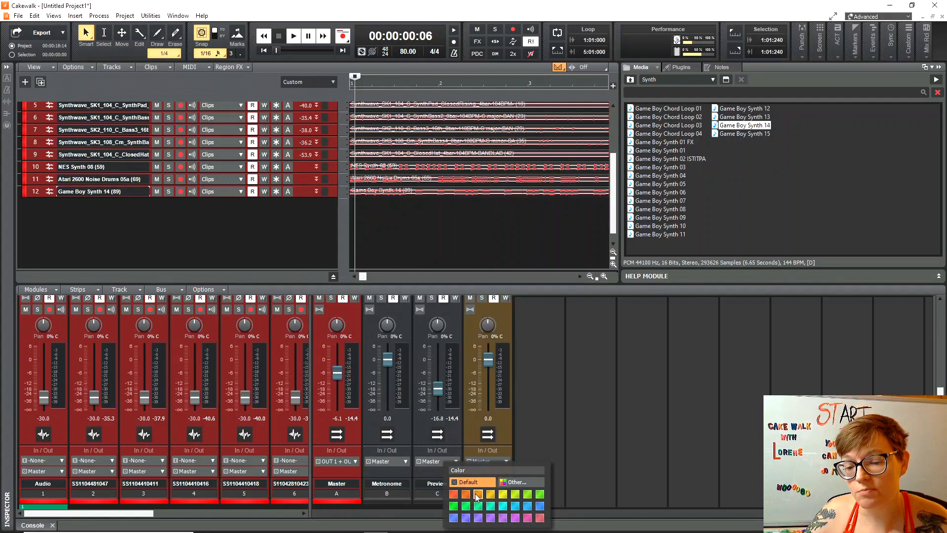
{"action": "left_click", "coordinate": [490, 494]}
Insert a second stereo bus named SYNTH and colour it teal.
{"action": "right_click", "coordinate": [529, 333]}
{"action": "left_click", "coordinate": [552, 335]}
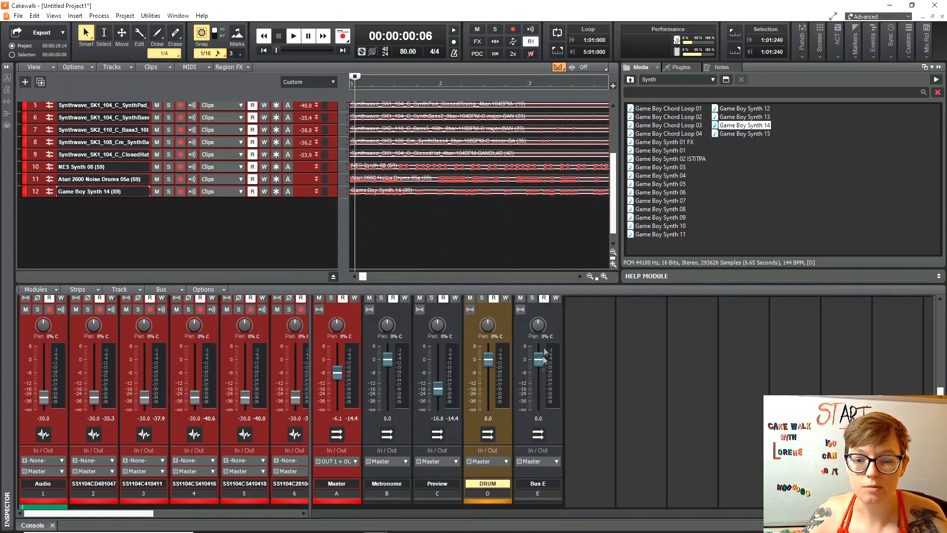
{"action": "double_click", "coordinate": [546, 484]}
{"action": "type", "text": "SYNTH"}
{"action": "key", "text": "Return"}
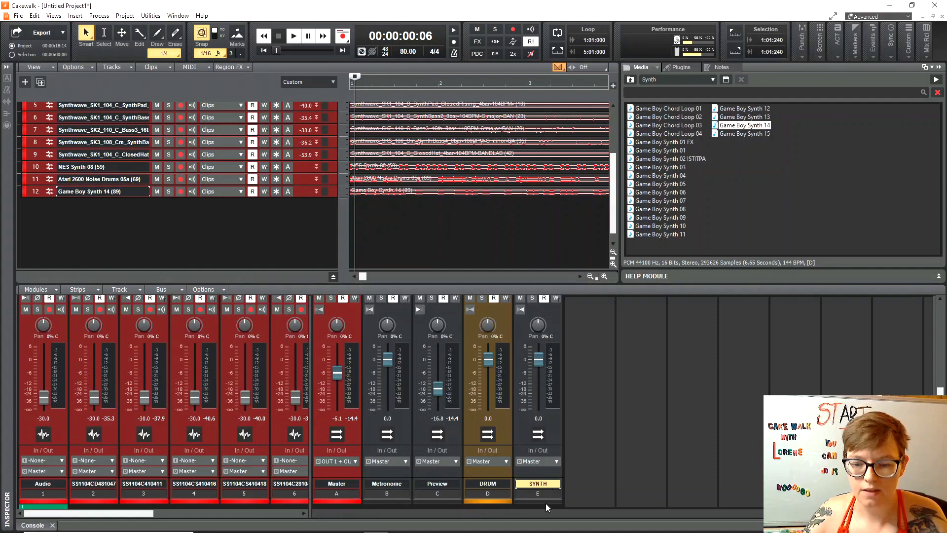
{"action": "left_click", "coordinate": [546, 502]}
{"action": "left_click", "coordinate": [550, 507]}
Add a third stereo bus, Bus F, and select its strip.
{"action": "double_click", "coordinate": [612, 358]}
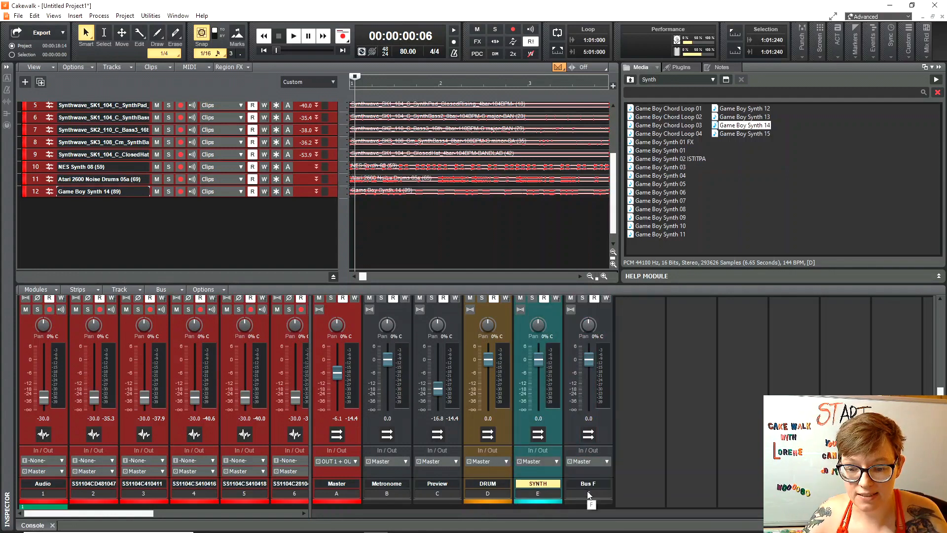
{"action": "double_click", "coordinate": [589, 492]}
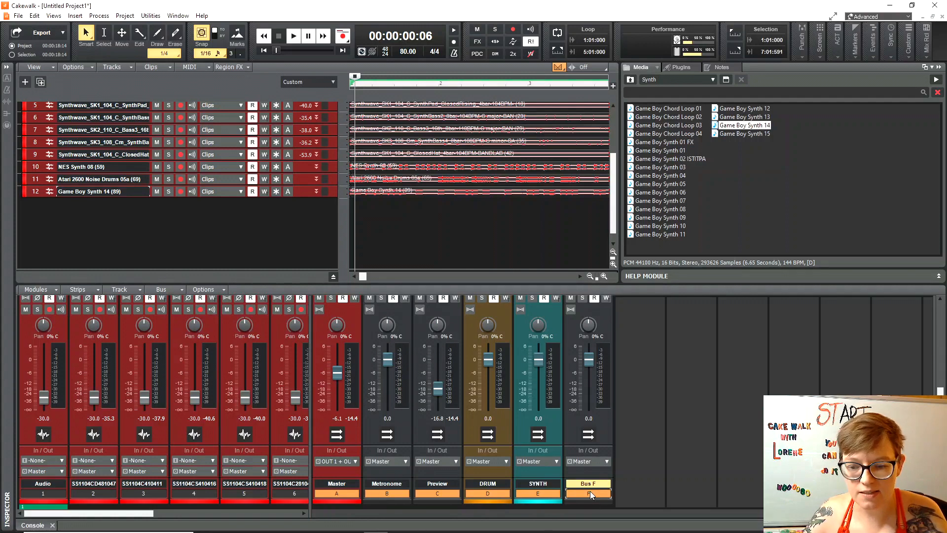
{"action": "left_click", "coordinate": [345, 481]}
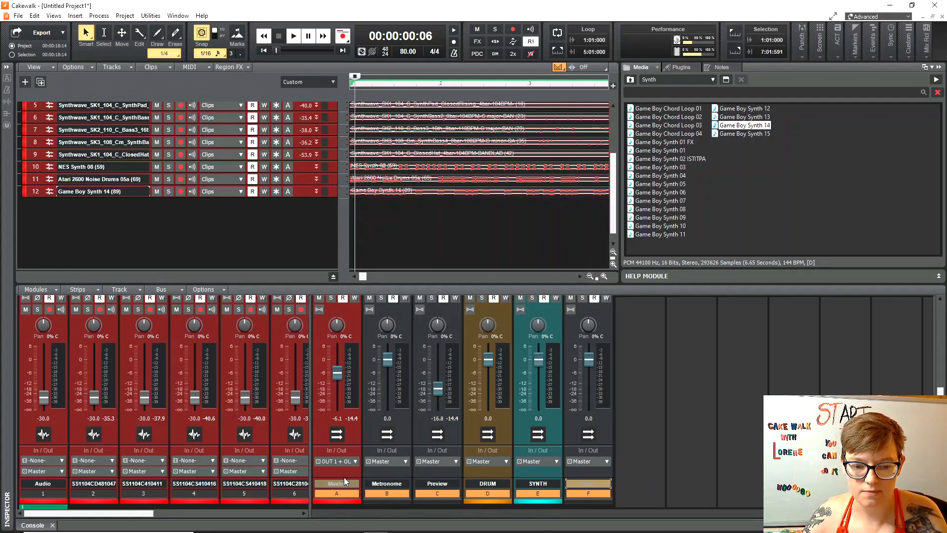
{"action": "left_click", "coordinate": [502, 492]}
{"action": "left_click", "coordinate": [521, 493]}
{"action": "left_click", "coordinate": [580, 492]}
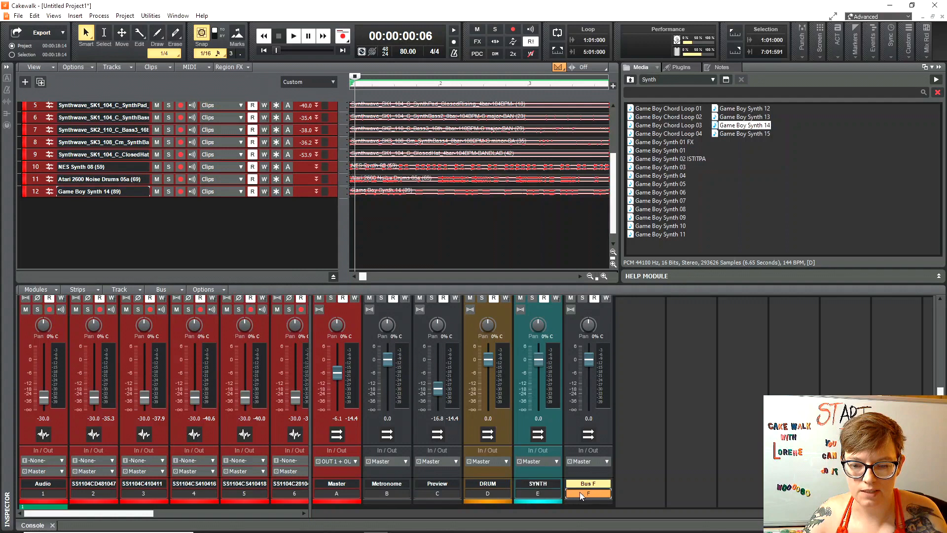
{"action": "double_click", "coordinate": [580, 493]}
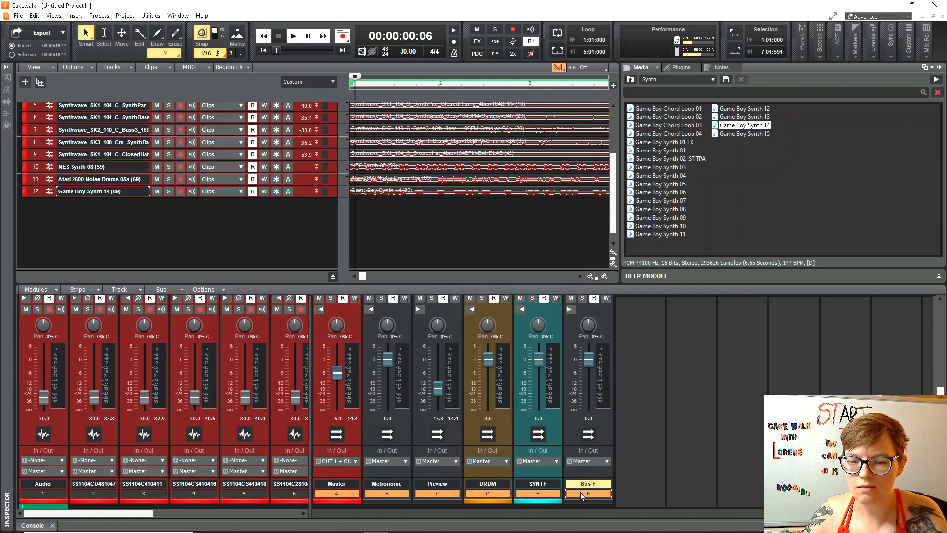
{"action": "left_click", "coordinate": [580, 492]}
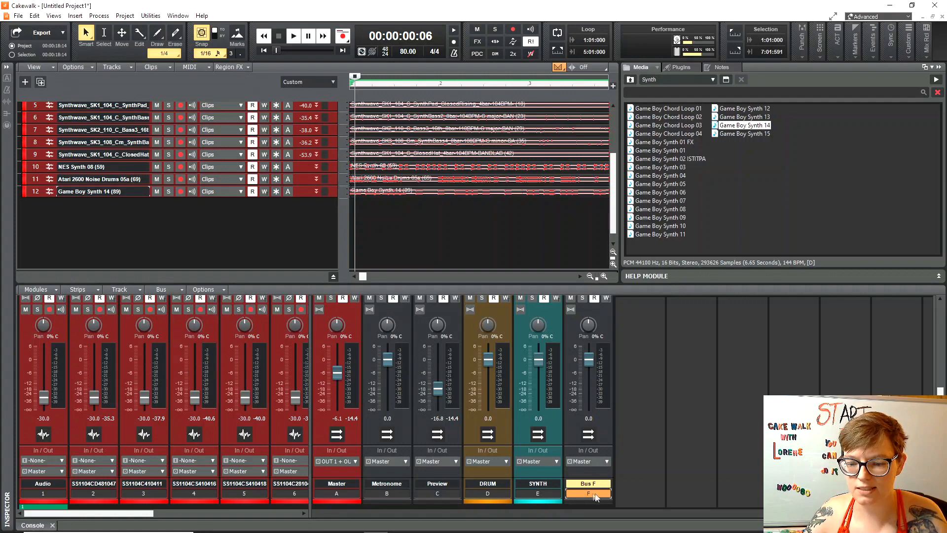
{"action": "double_click", "coordinate": [595, 494]}
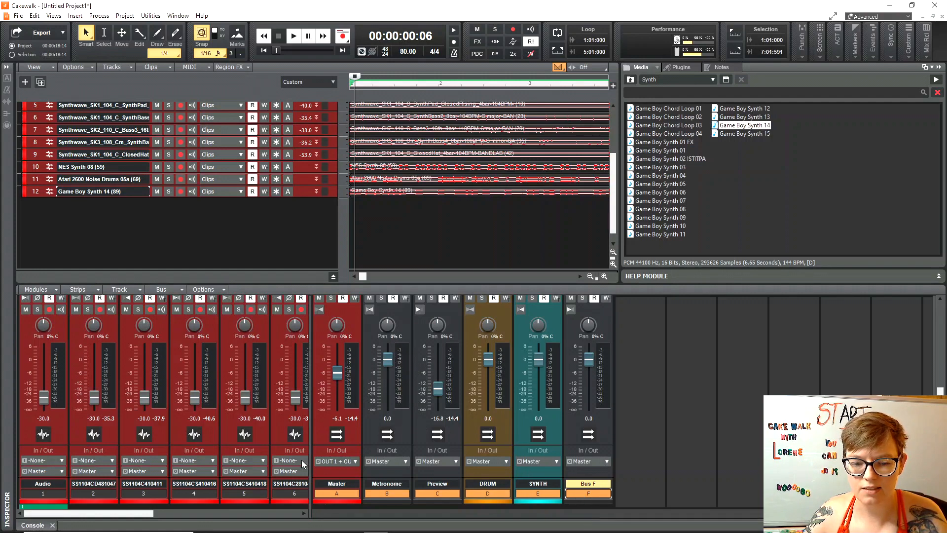
Set track 12's volume to -20 dB.
{"action": "left_click_drag", "start_coordinate": [311, 458], "coordinate": [639, 401]}
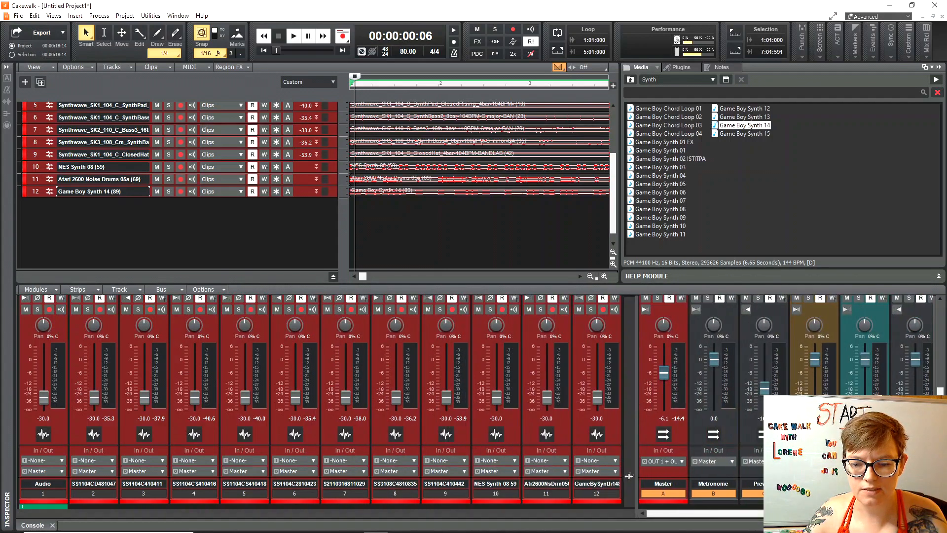
{"action": "left_click", "coordinate": [597, 494]}
{"action": "key", "text": "ctrl+a"}
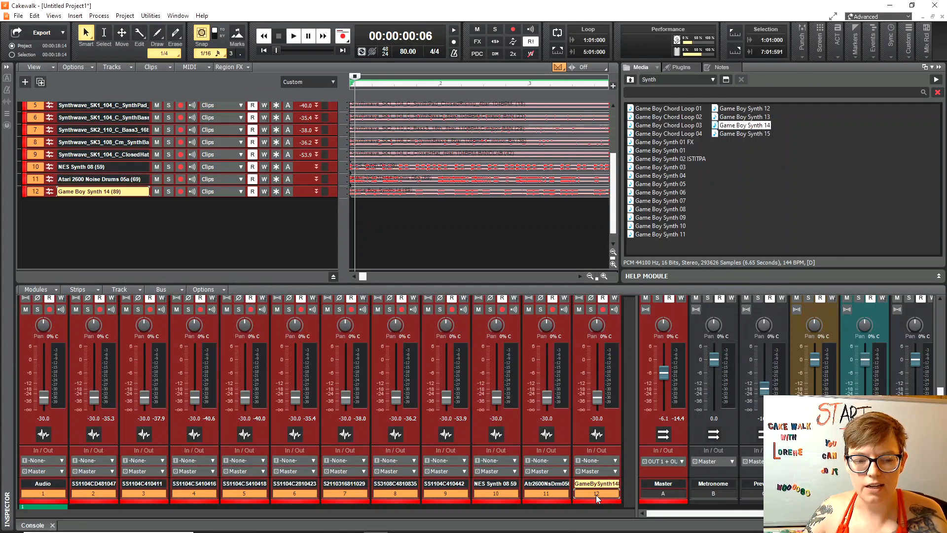
{"action": "double_click", "coordinate": [597, 418]}
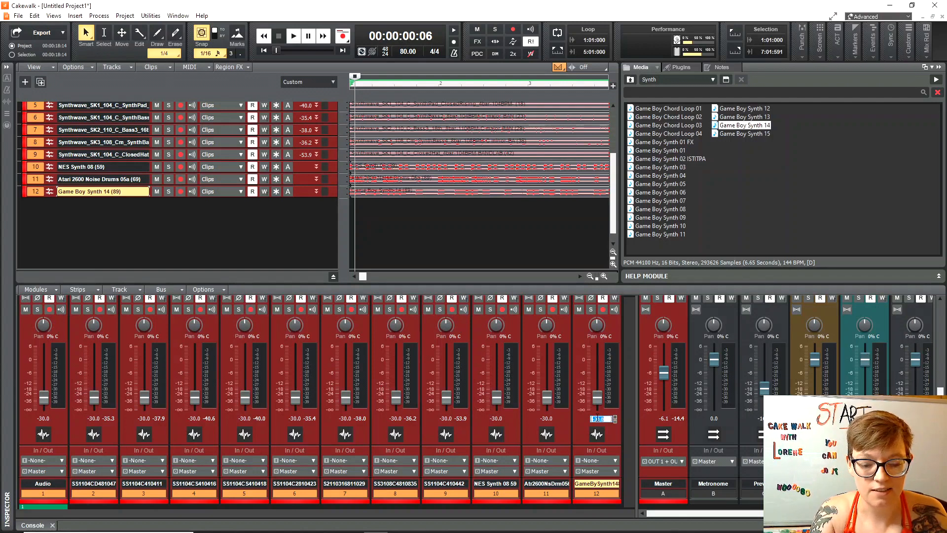
{"action": "type", "text": "-20"}
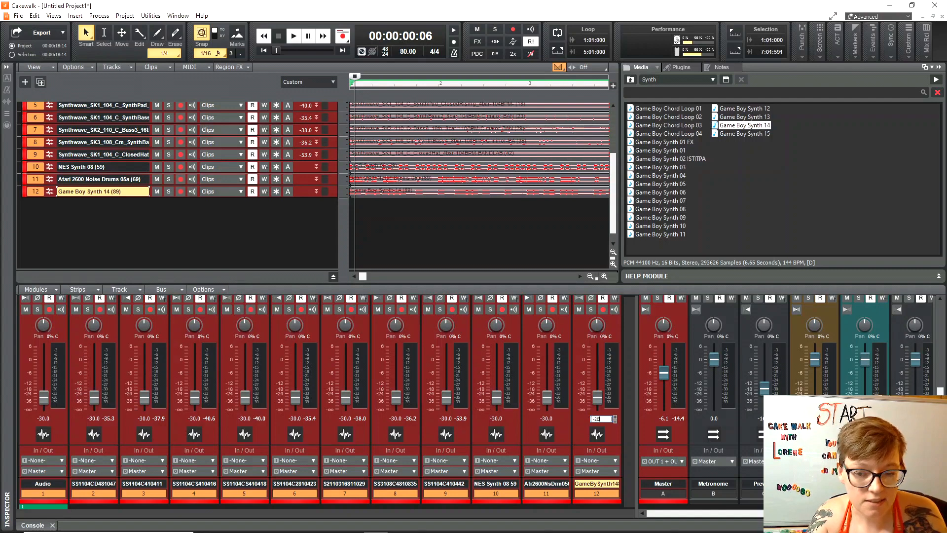
{"action": "key", "text": "Return"}
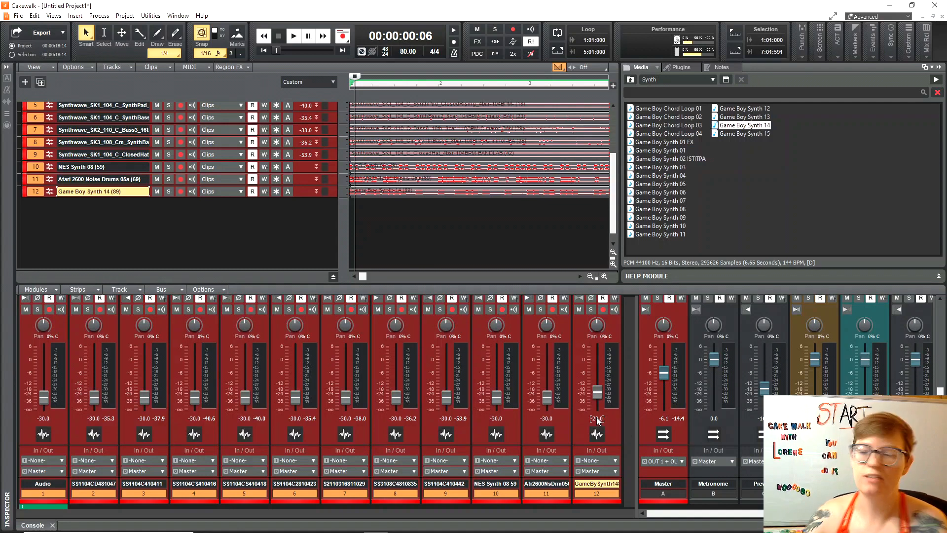
Rename Bus F to BASS and colour it yellow-green.
{"action": "left_click_drag", "start_coordinate": [636, 435], "coordinate": [299, 435]}
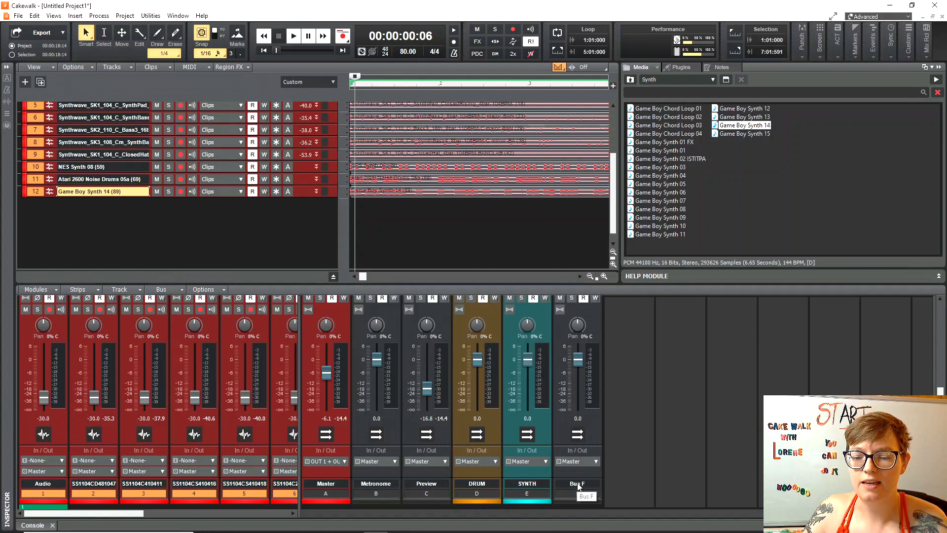
{"action": "double_click", "coordinate": [577, 484]}
{"action": "type", "text": "BASS"}
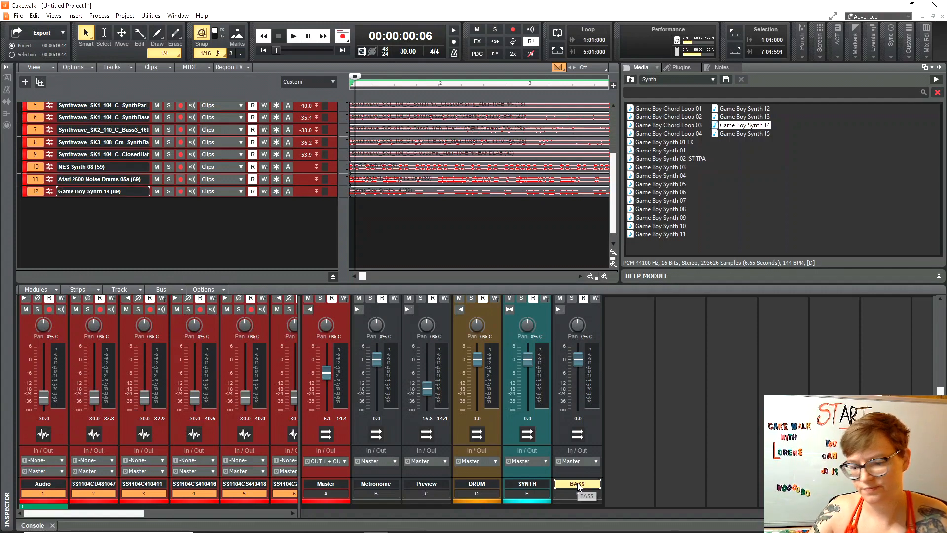
{"action": "left_click", "coordinate": [586, 499]}
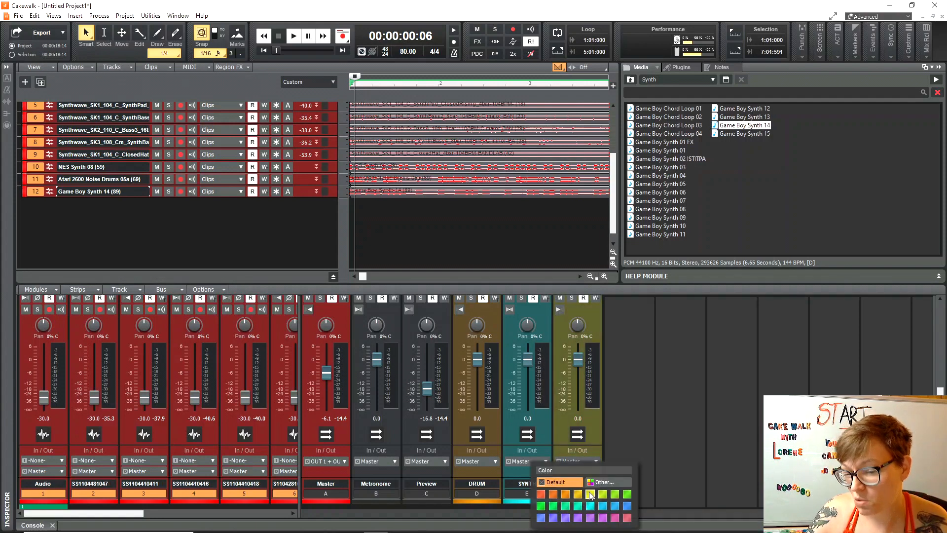
{"action": "left_click", "coordinate": [589, 494]}
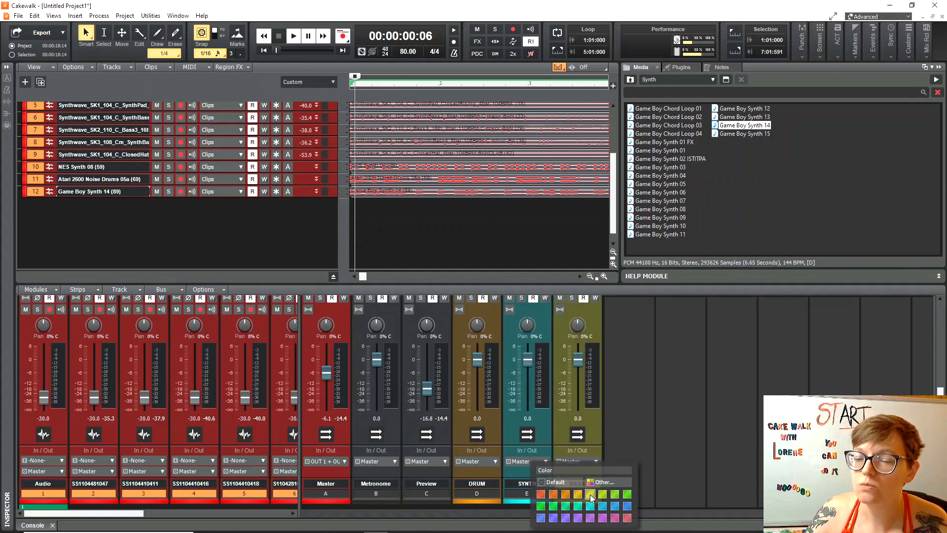
Add a stereo bus named GUITAR and colour it green.
{"action": "right_click", "coordinate": [618, 431]}
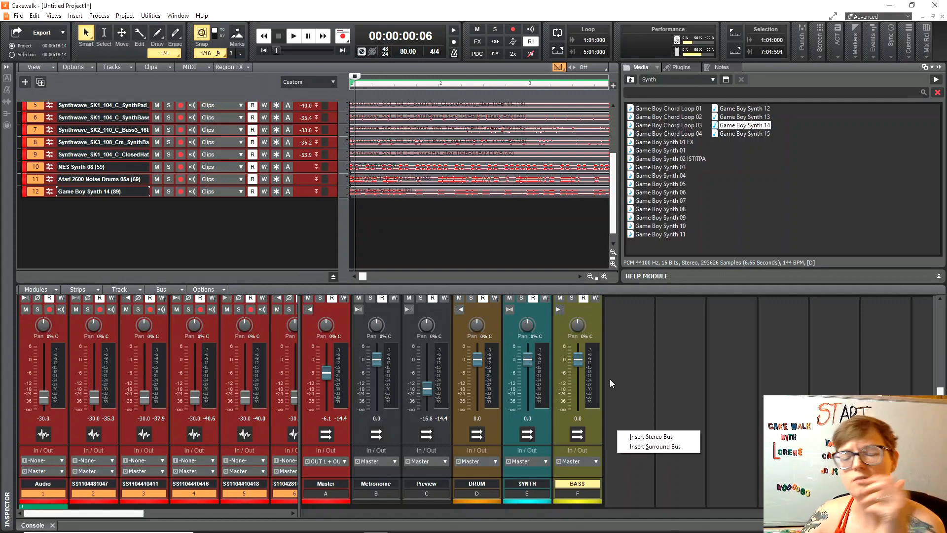
{"action": "left_click", "coordinate": [643, 438]}
{"action": "double_click", "coordinate": [632, 484]}
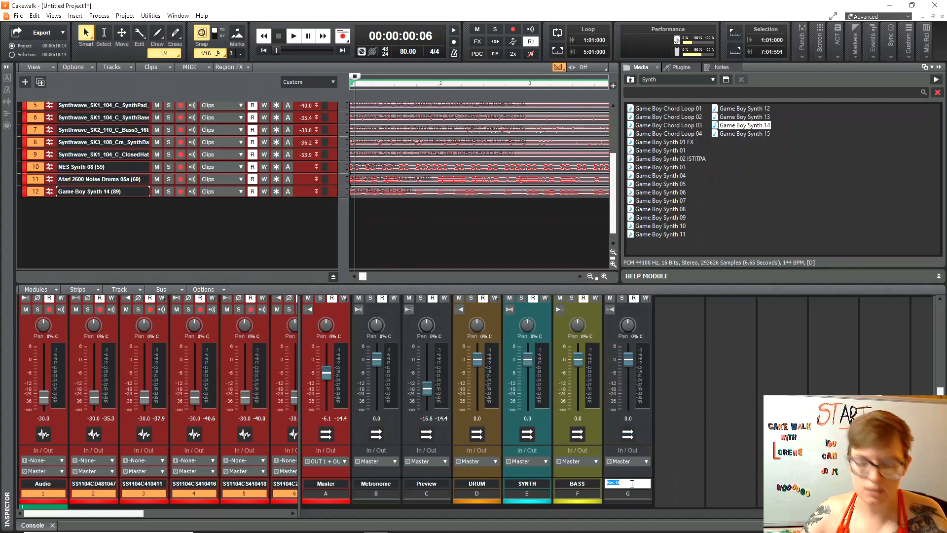
{"action": "type", "text": "GUITAR"}
{"action": "key", "text": "Return"}
{"action": "left_click", "coordinate": [630, 502]}
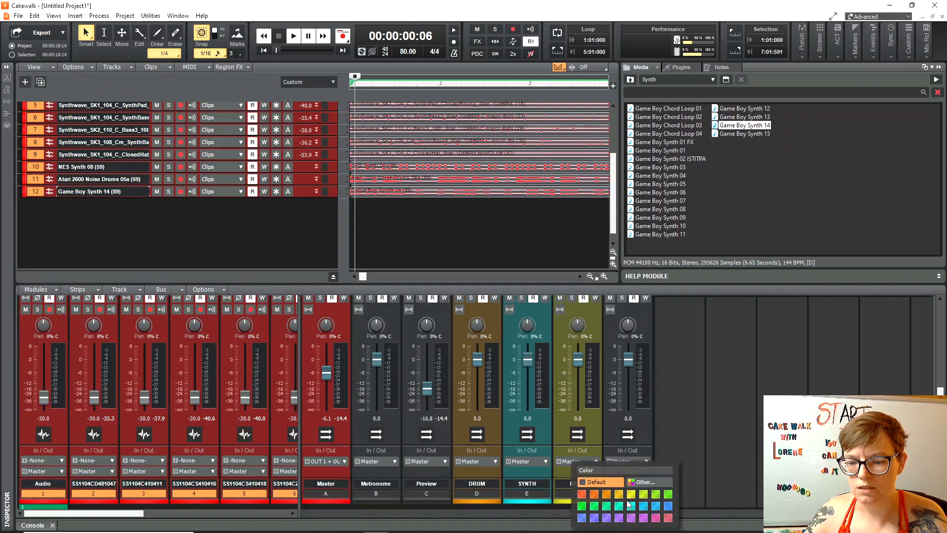
{"action": "left_click", "coordinate": [669, 494]}
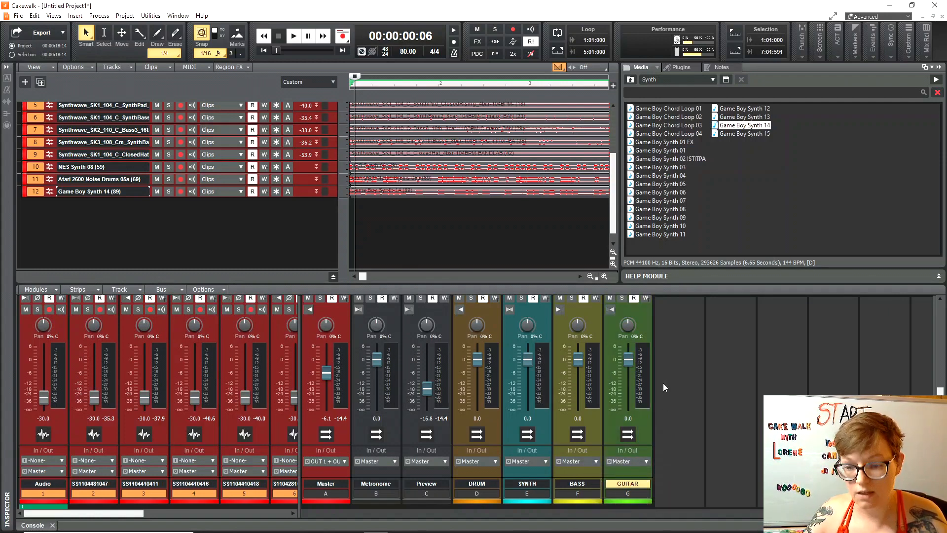
Add a stereo bus named CANDY and colour it purple.
{"action": "right_click", "coordinate": [673, 371]}
{"action": "left_click", "coordinate": [702, 378]}
{"action": "double_click", "coordinate": [686, 483]}
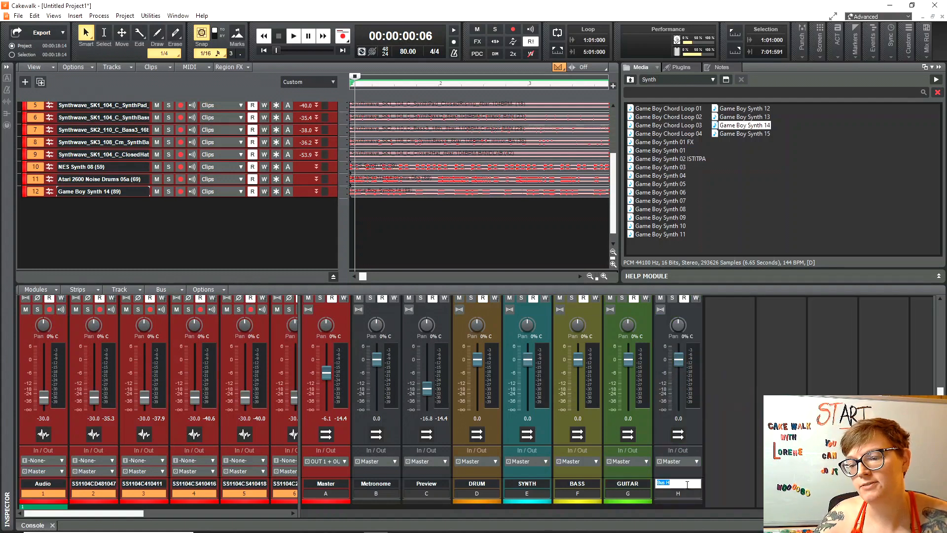
{"action": "type", "text": "CA"}
{"action": "key", "text": "Return"}
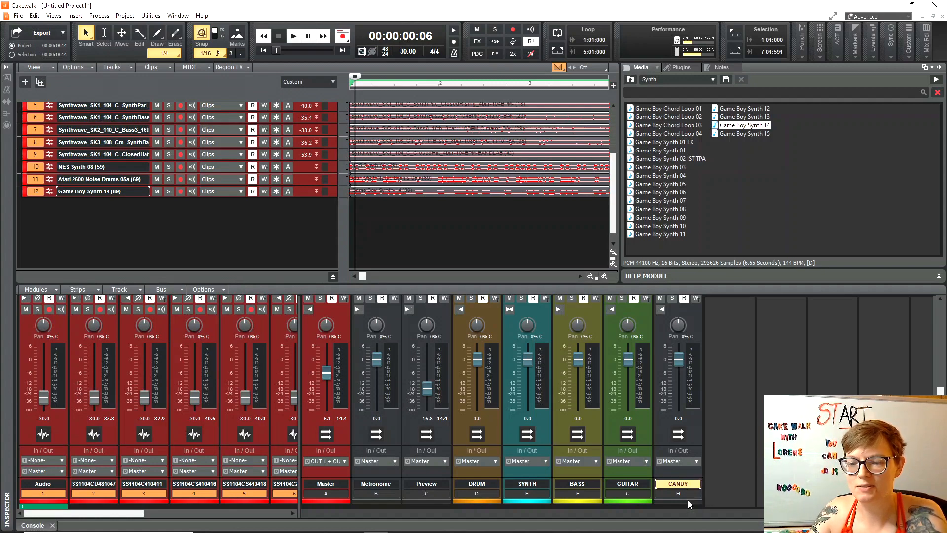
{"action": "left_click", "coordinate": [689, 503]}
{"action": "left_click", "coordinate": [705, 518]}
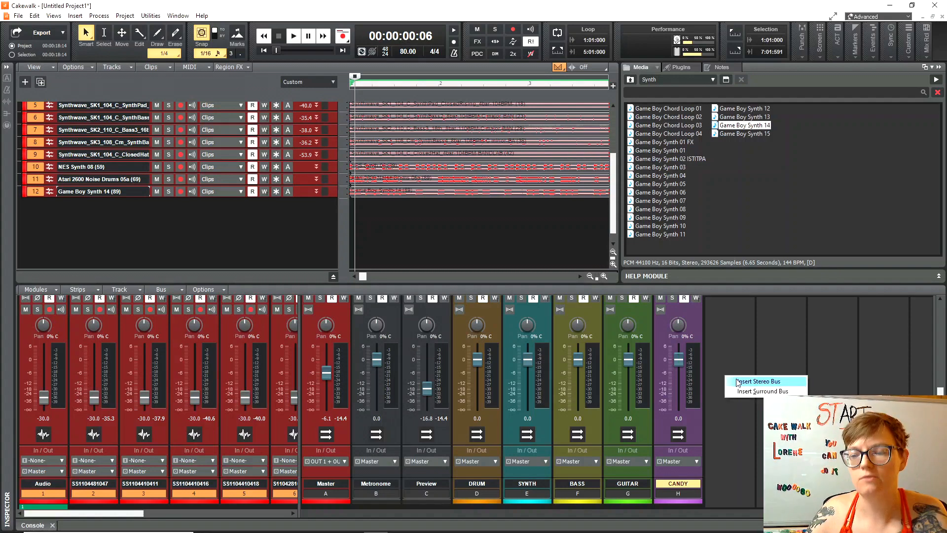
Add another bus named VOX and colour it blue.
{"action": "double_click", "coordinate": [725, 380]}
{"action": "double_click", "coordinate": [727, 483]}
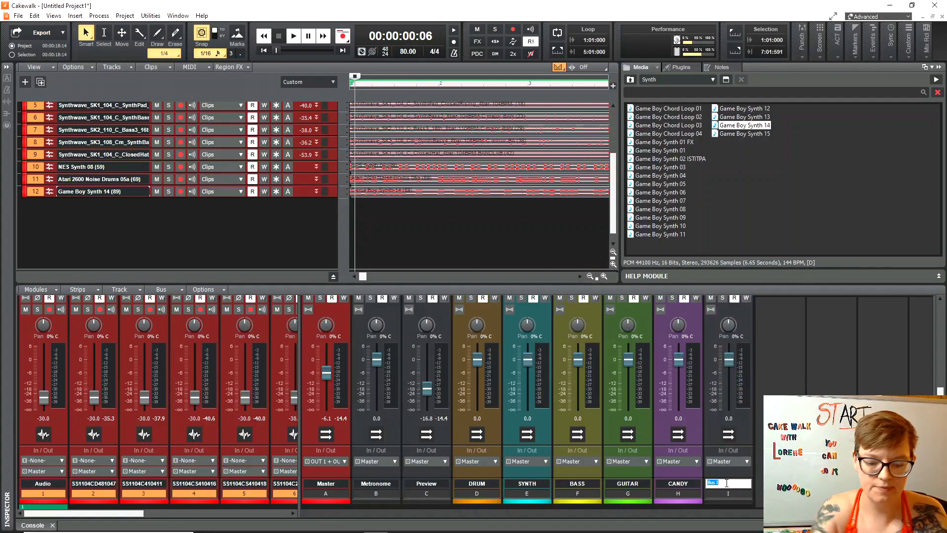
{"action": "key", "text": "Return"}
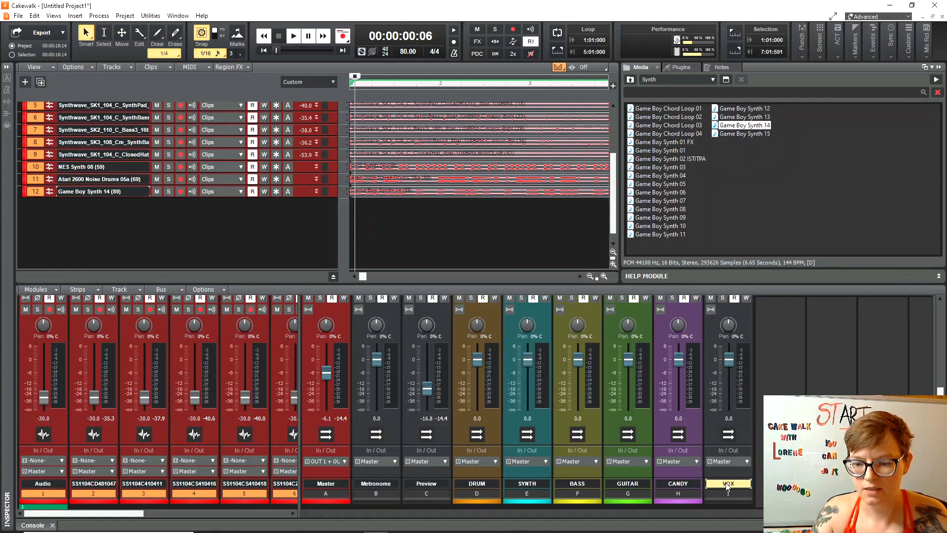
{"action": "left_click", "coordinate": [739, 503]}
{"action": "left_click", "coordinate": [738, 504]}
Reveal all twelve track strips, widen all mixer strips, and collapse the browser pane.
{"action": "left_click_drag", "start_coordinate": [300, 456], "coordinate": [644, 421]}
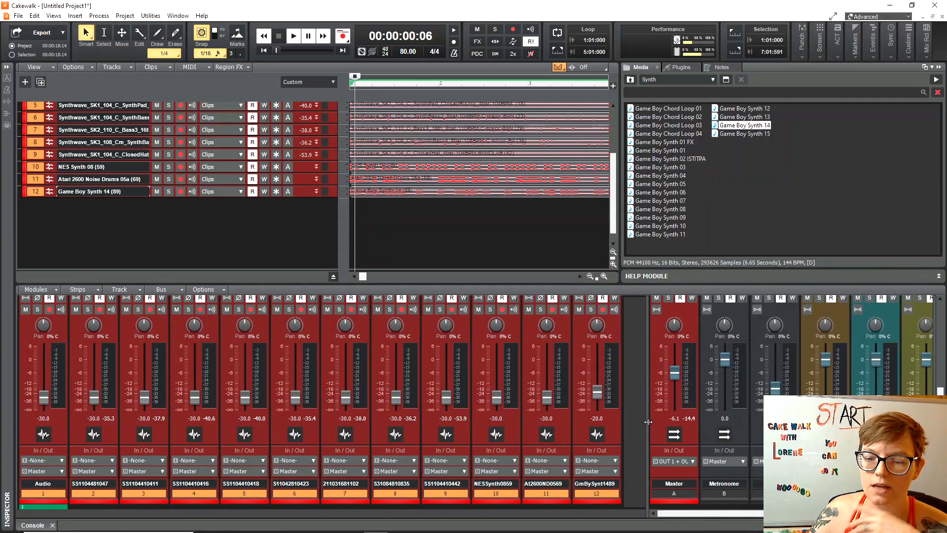
{"action": "left_click", "coordinate": [87, 294]}
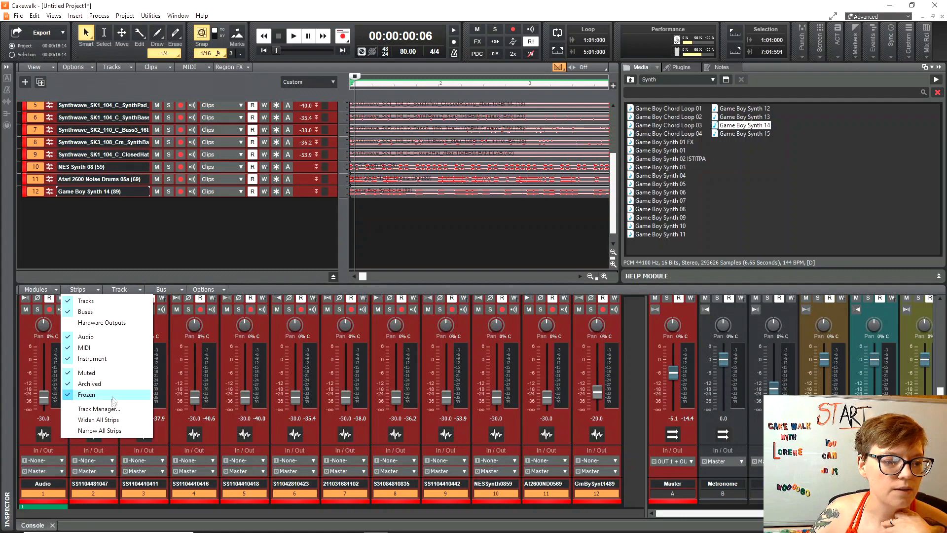
{"action": "left_click", "coordinate": [102, 420]}
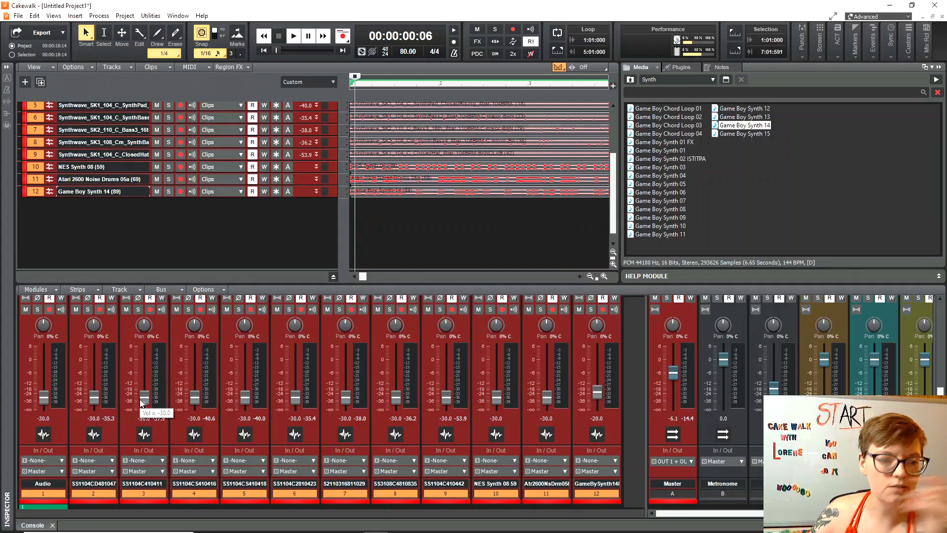
{"action": "left_click", "coordinate": [98, 292]}
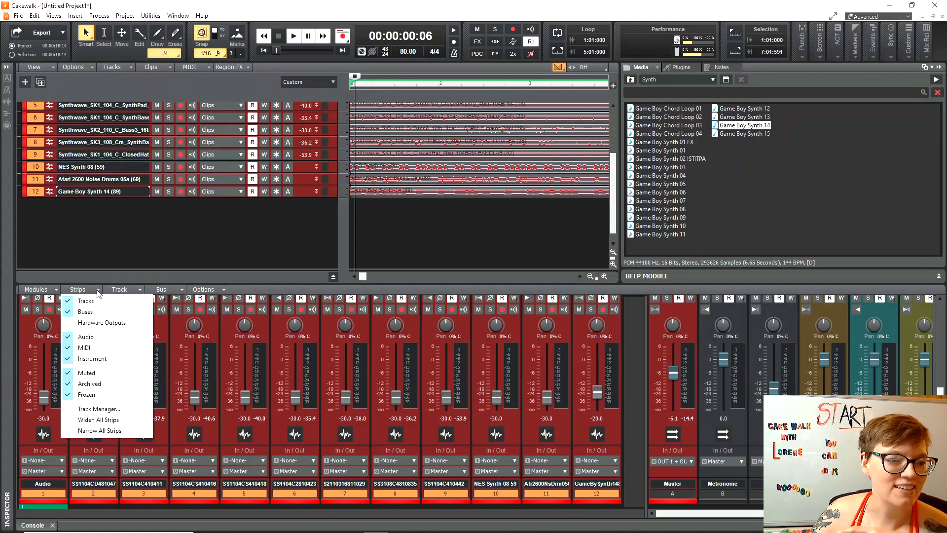
{"action": "left_click", "coordinate": [117, 430]}
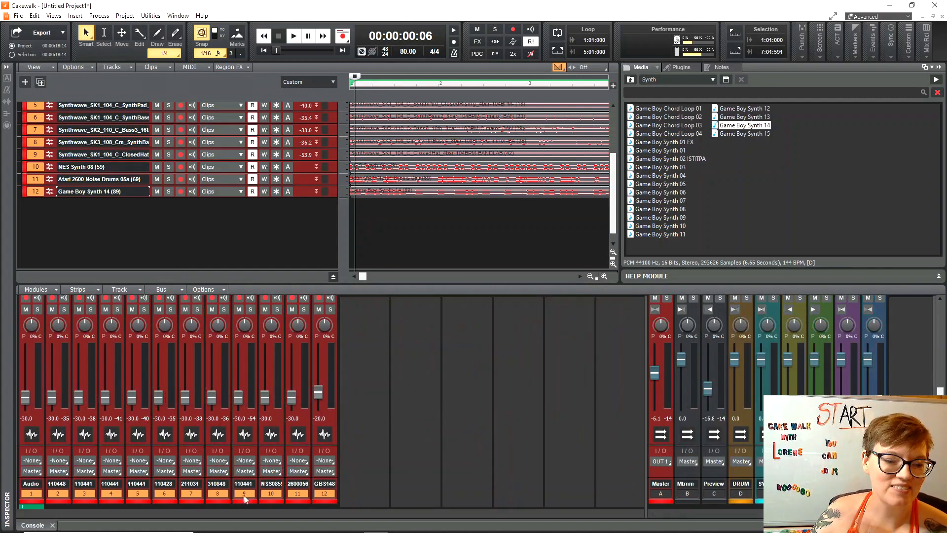
{"action": "scroll", "coordinate": [291, 122], "scroll_direction": "up", "scroll_amount": 3}
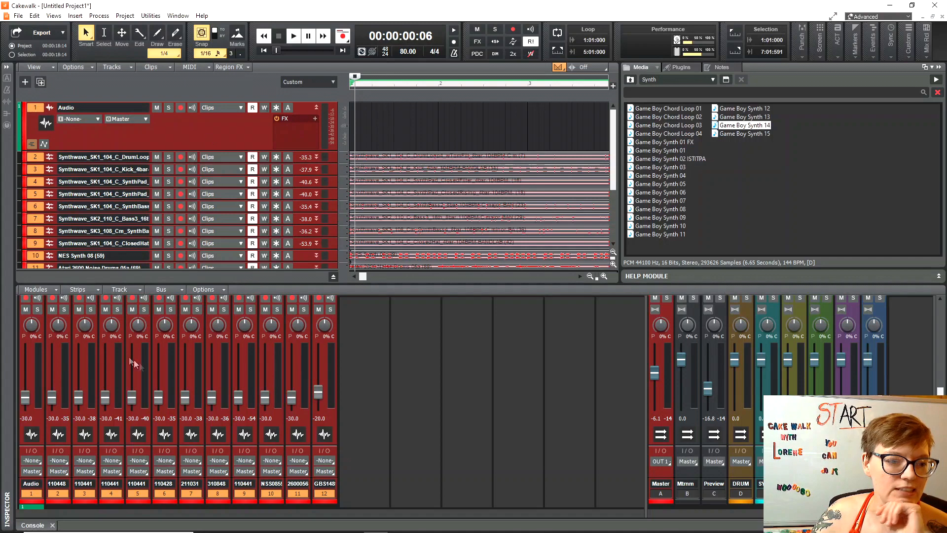
{"action": "left_click", "coordinate": [78, 290]}
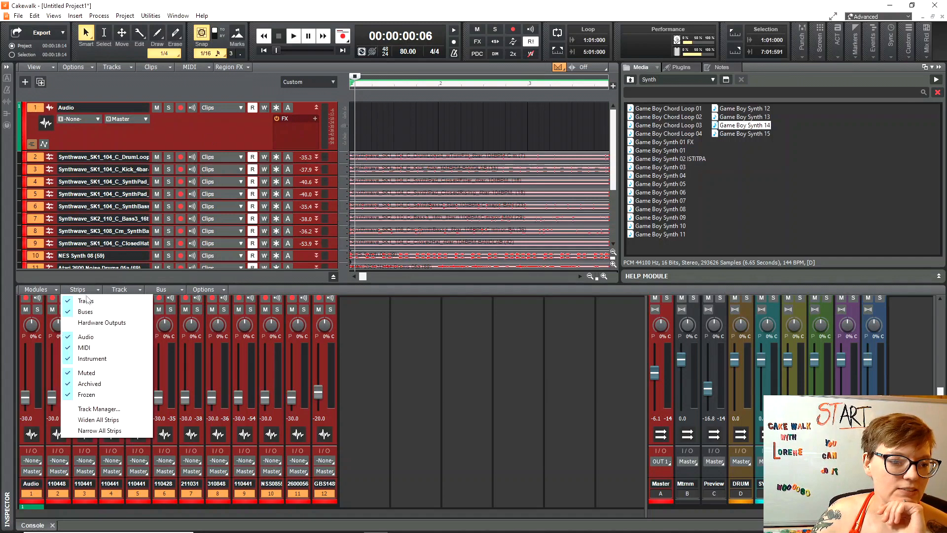
{"action": "left_click", "coordinate": [116, 420]}
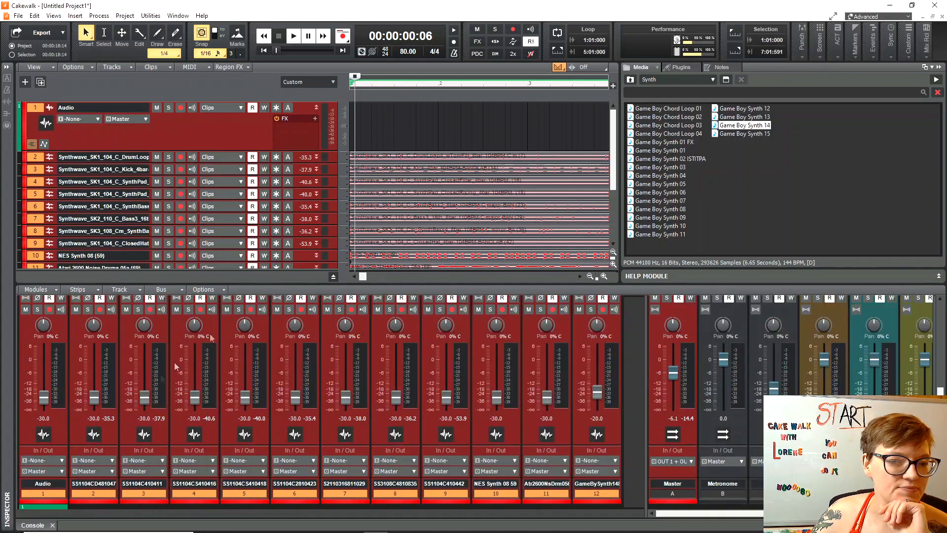
{"action": "left_click", "coordinate": [940, 68]}
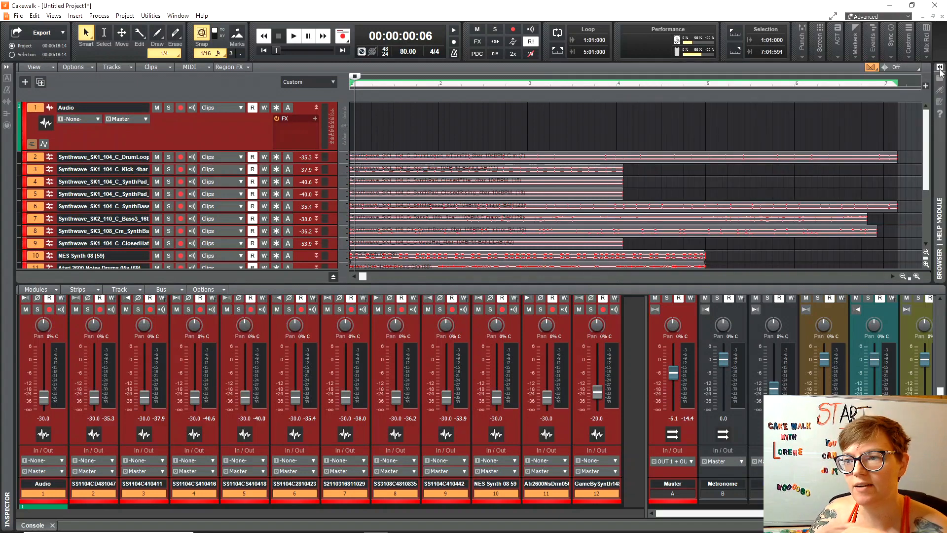
Solo the track 2 drum loop and raise its fader to -13.8 dB during playback.
{"action": "left_click", "coordinate": [940, 69]}
{"action": "left_click", "coordinate": [940, 69]}
{"action": "left_click", "coordinate": [940, 69]}
{"action": "left_click", "coordinate": [940, 68]}
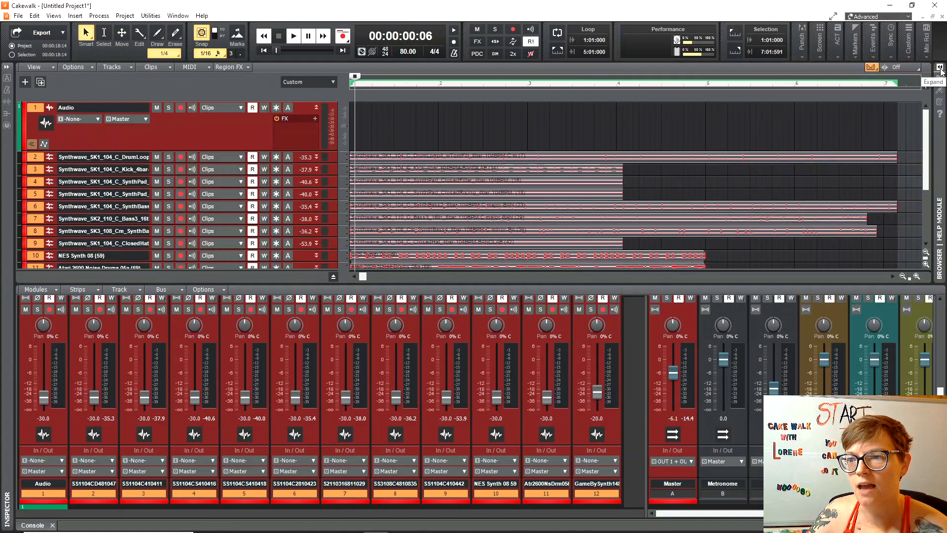
{"action": "left_click", "coordinate": [168, 157]}
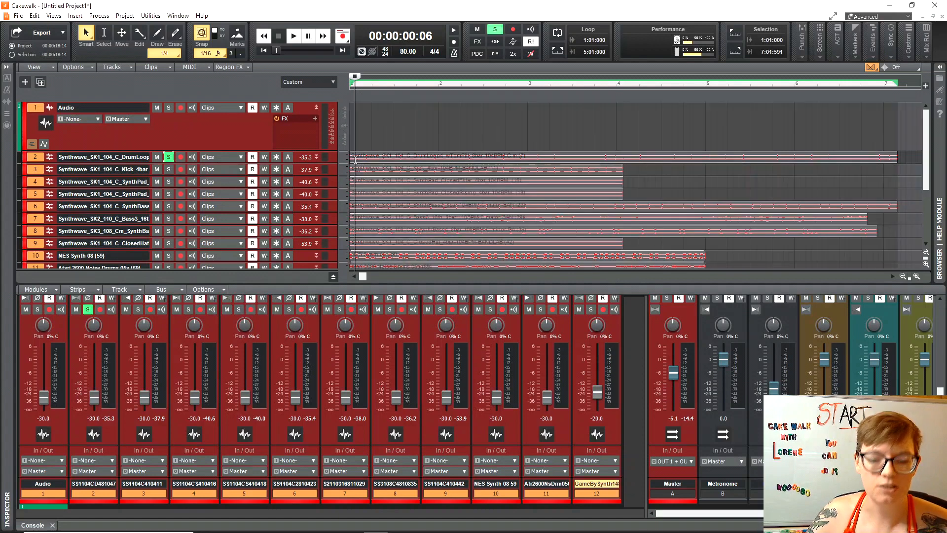
{"action": "key", "text": "space"}
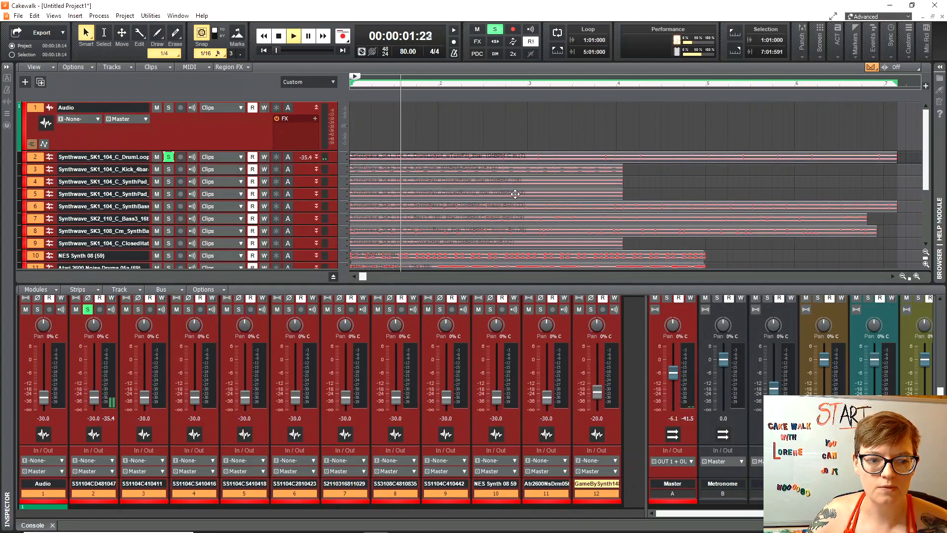
{"action": "left_click_drag", "start_coordinate": [94, 398], "coordinate": [94, 386]}
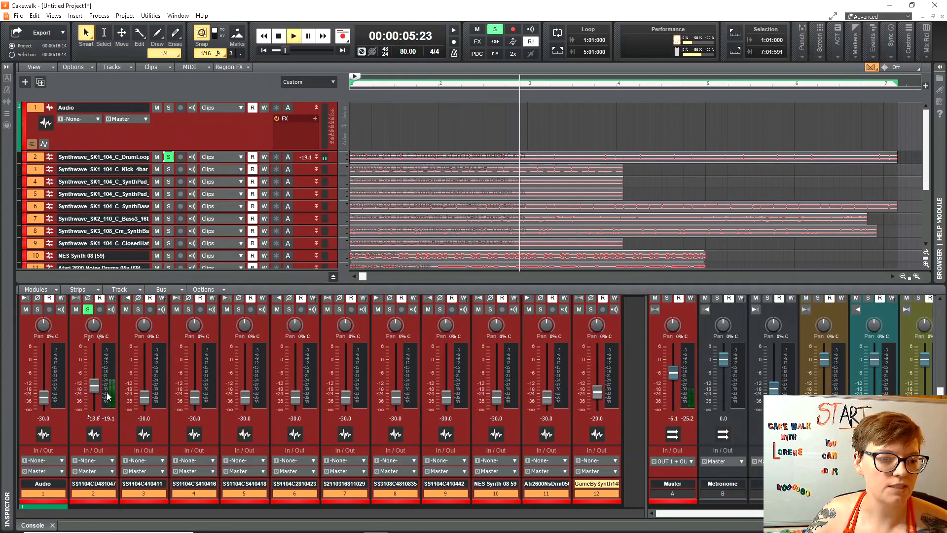
{"action": "key", "text": "space"}
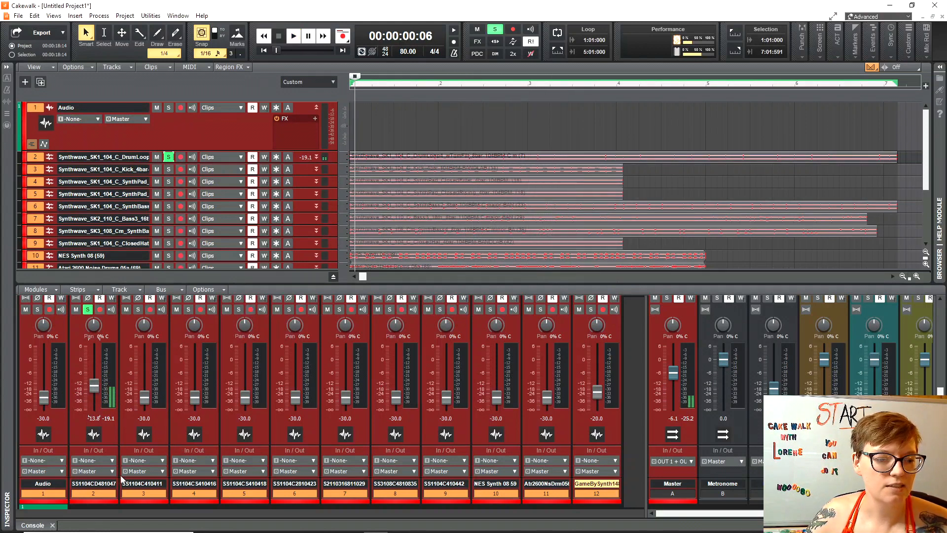
Route track 2's output to the DRUM bus, then unsolo it and audition track 3 soloed.
{"action": "left_click", "coordinate": [111, 471]}
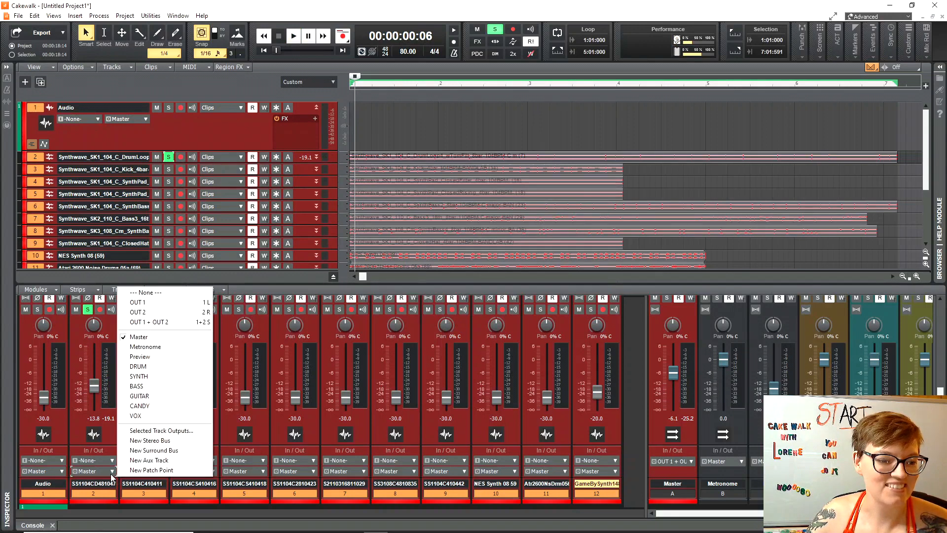
{"action": "left_click", "coordinate": [139, 367]}
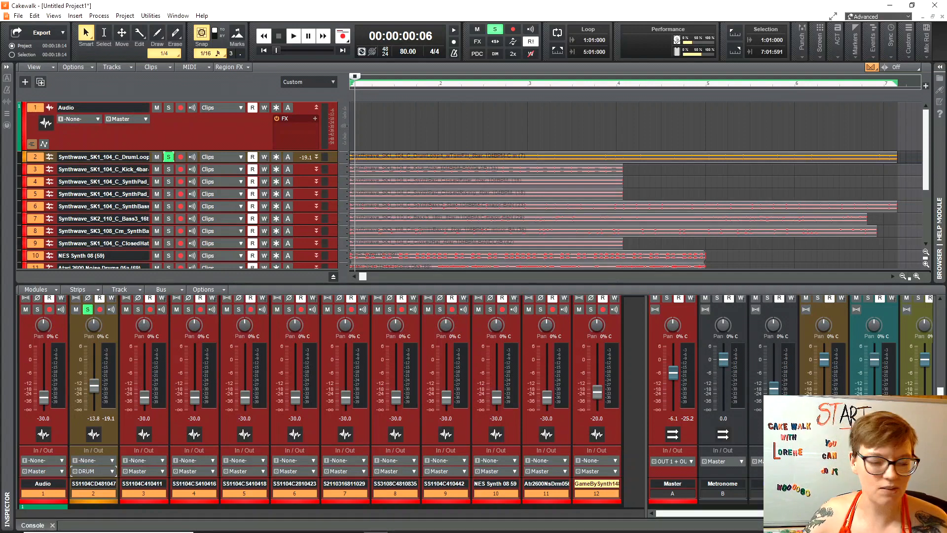
{"action": "left_click", "coordinate": [169, 157]}
{"action": "left_click", "coordinate": [169, 169]}
{"action": "key", "text": "space"}
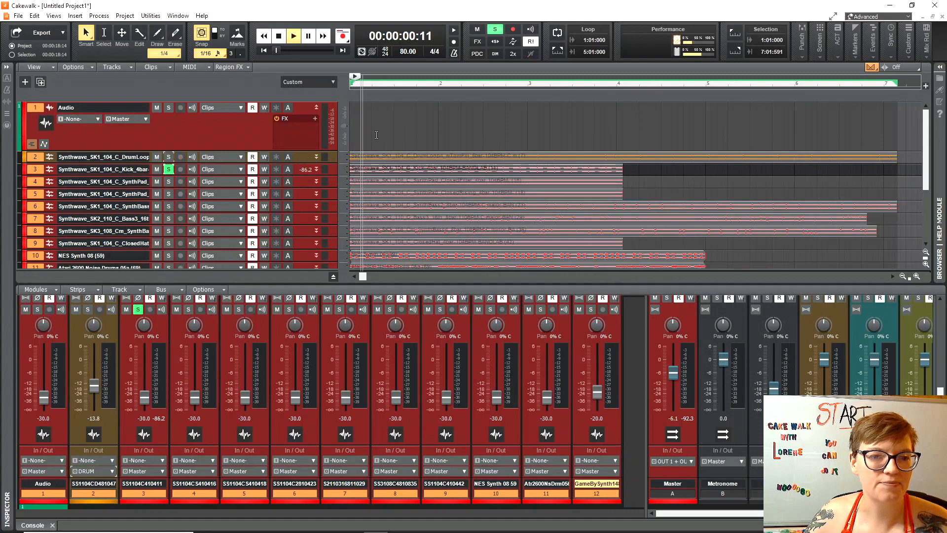
{"action": "key", "text": "space"}
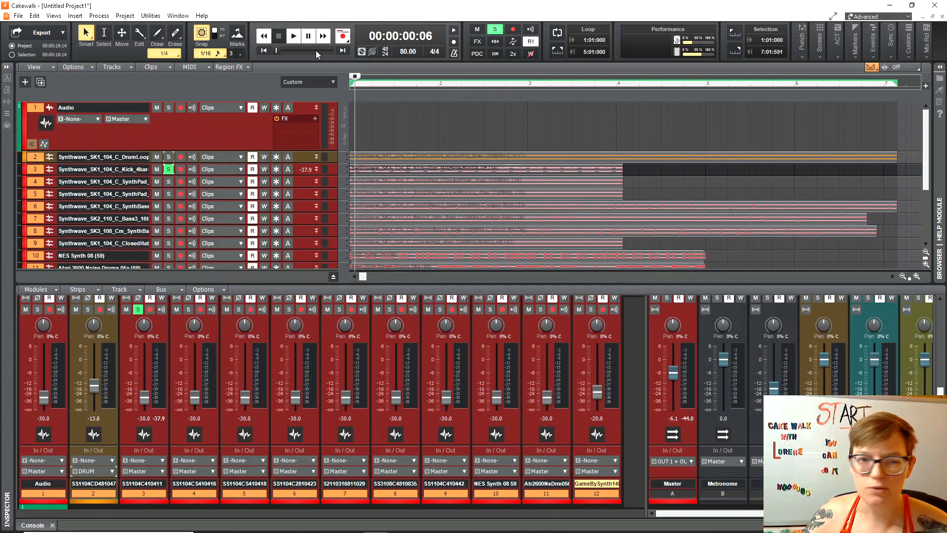
Resize all the Control Bar modules from the control bar's options menu.
{"action": "right_click", "coordinate": [123, 54]}
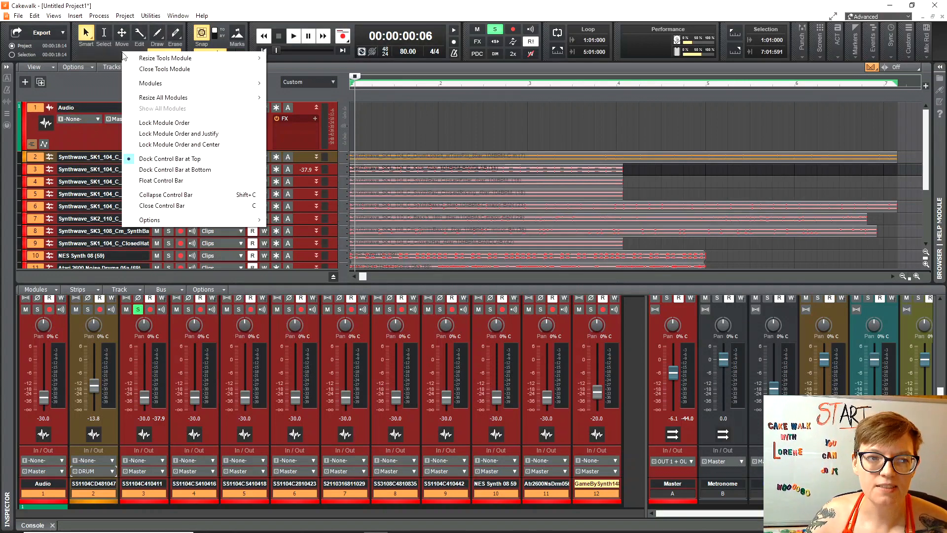
{"action": "mouse_move", "coordinate": [169, 101]}
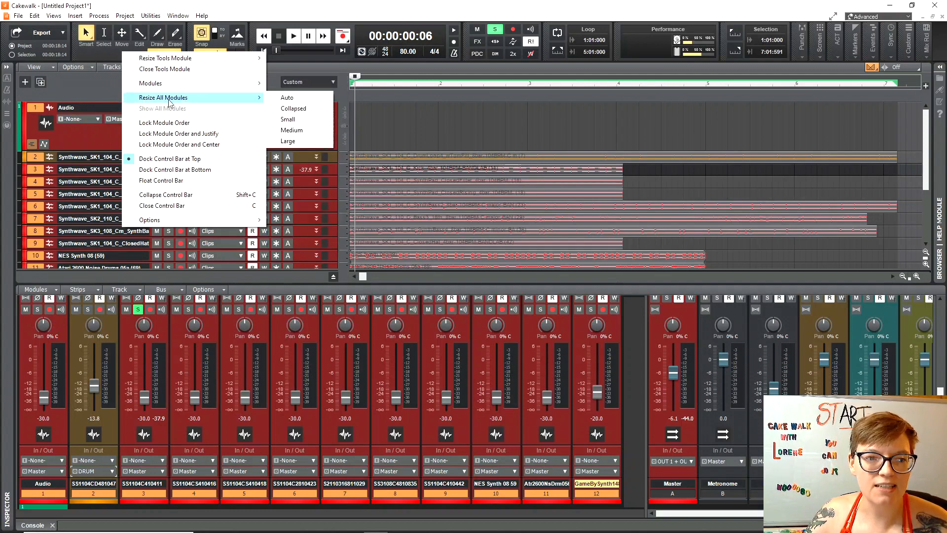
{"action": "left_click", "coordinate": [288, 119]}
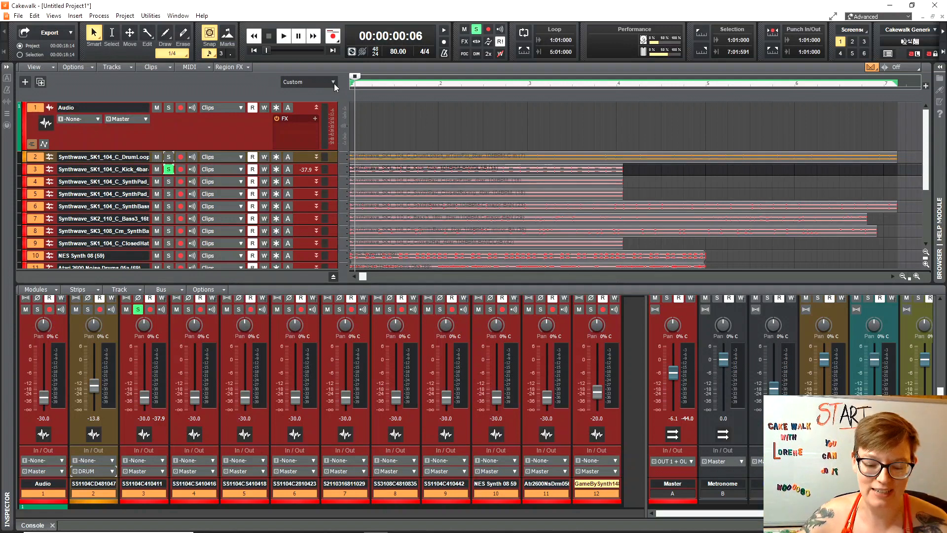
Raise the Kick track (track 3) to -9.5 dB and route its output to the DRUM bus.
{"action": "key", "text": "space"}
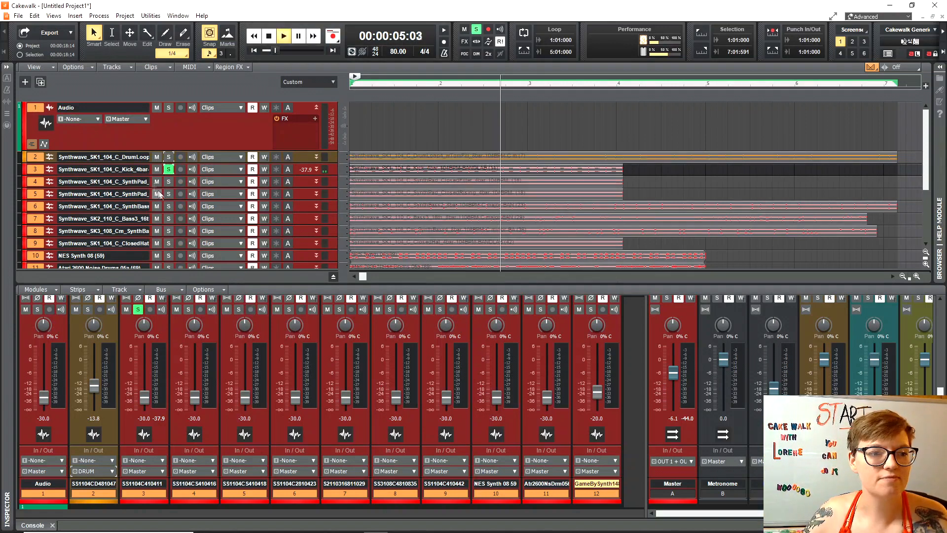
{"action": "left_click_drag", "start_coordinate": [145, 398], "coordinate": [144, 381]}
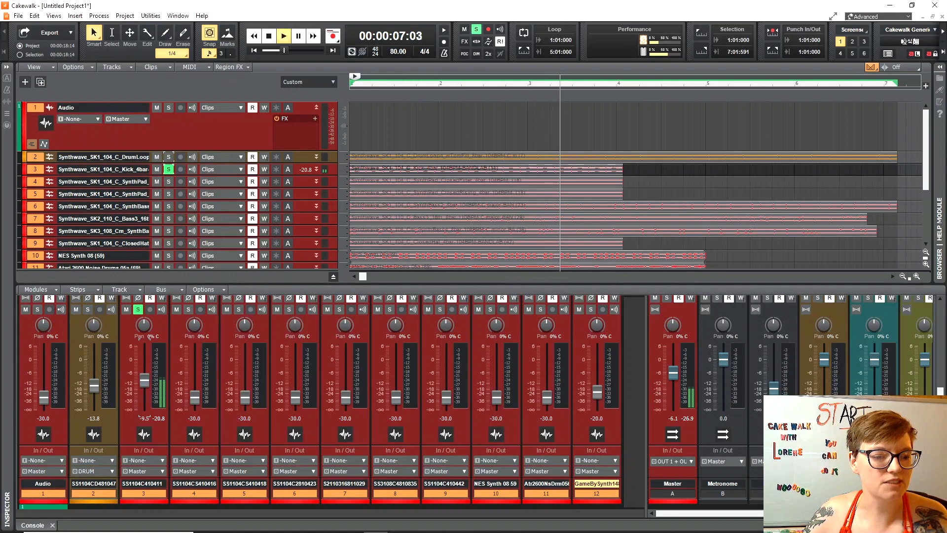
{"action": "key", "text": "space"}
{"action": "left_click", "coordinate": [143, 471]}
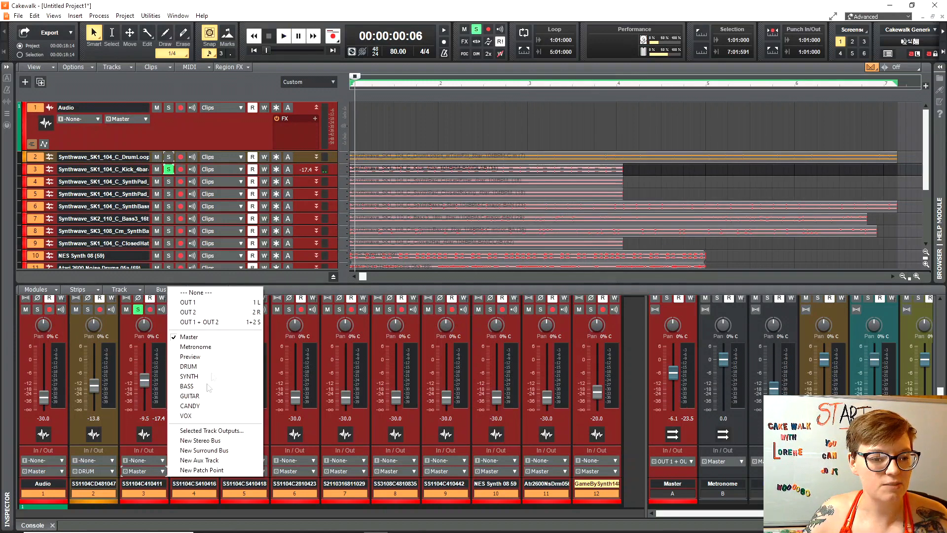
{"action": "left_click", "coordinate": [213, 370]}
Solo track 4 and route both SynthPad tracks (4 and 5) to the SYNTH bus.
{"action": "left_click", "coordinate": [195, 401]}
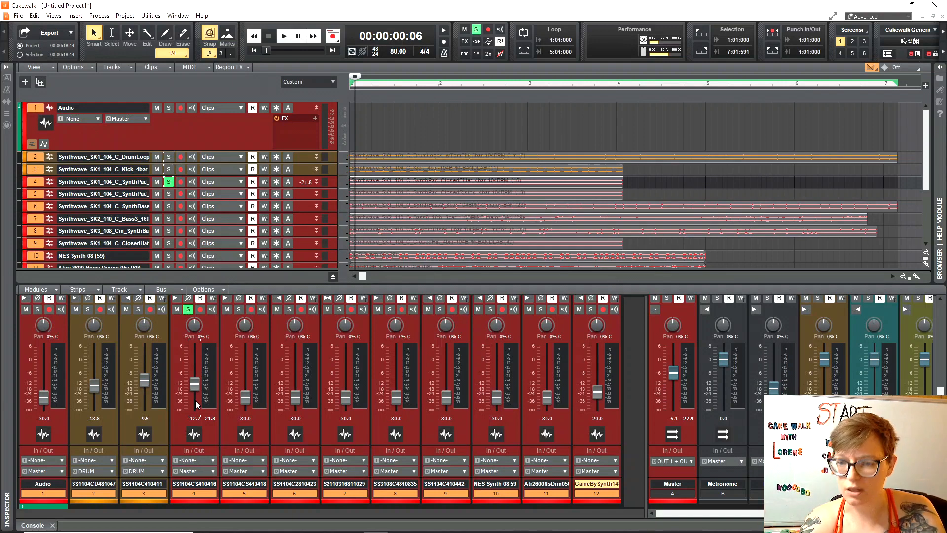
{"action": "key", "text": "space"}
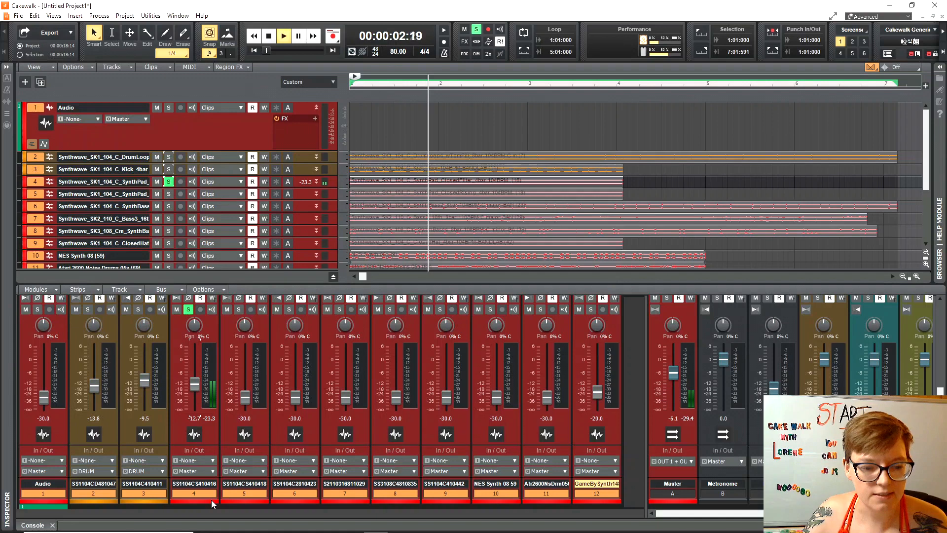
{"action": "left_click", "coordinate": [211, 472]}
{"action": "left_click", "coordinate": [240, 376]}
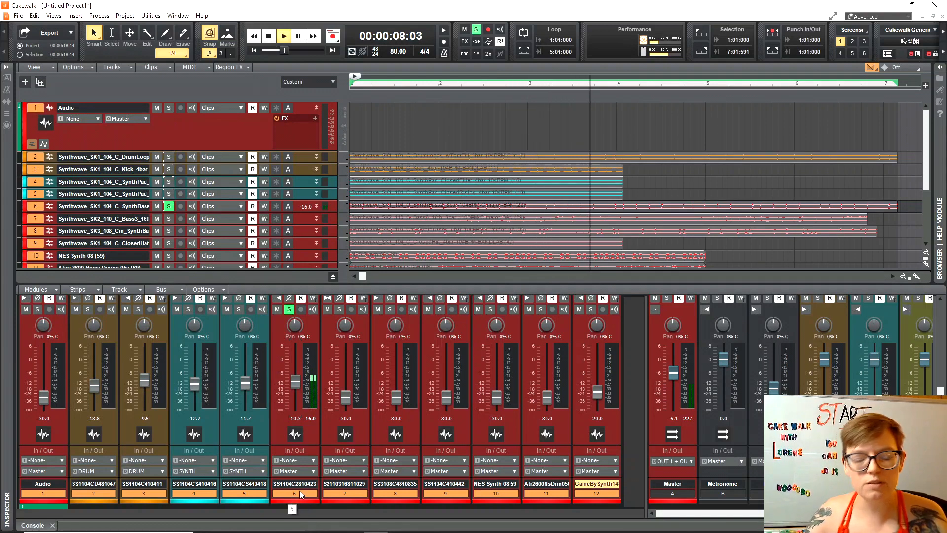
{"action": "key", "text": "space"}
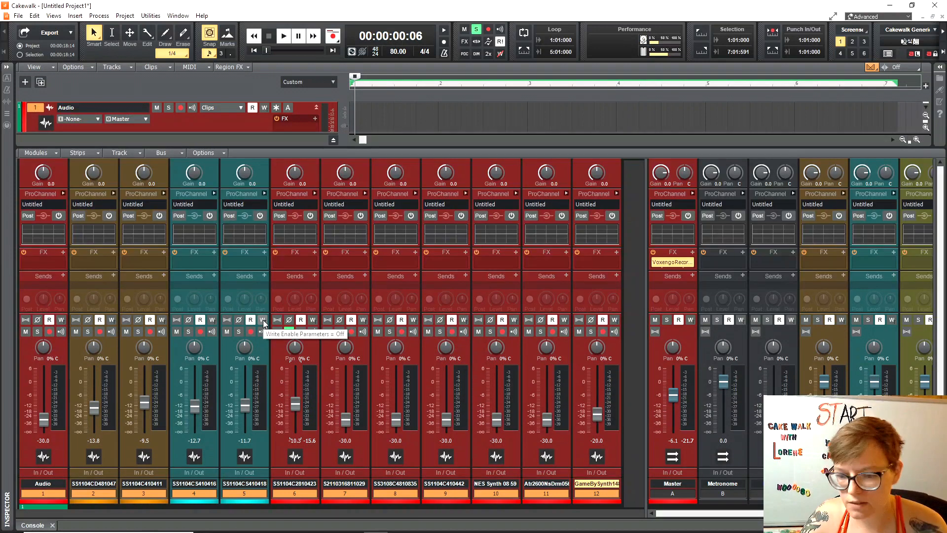
{"action": "left_click_drag", "start_coordinate": [311, 147], "coordinate": [344, 294]}
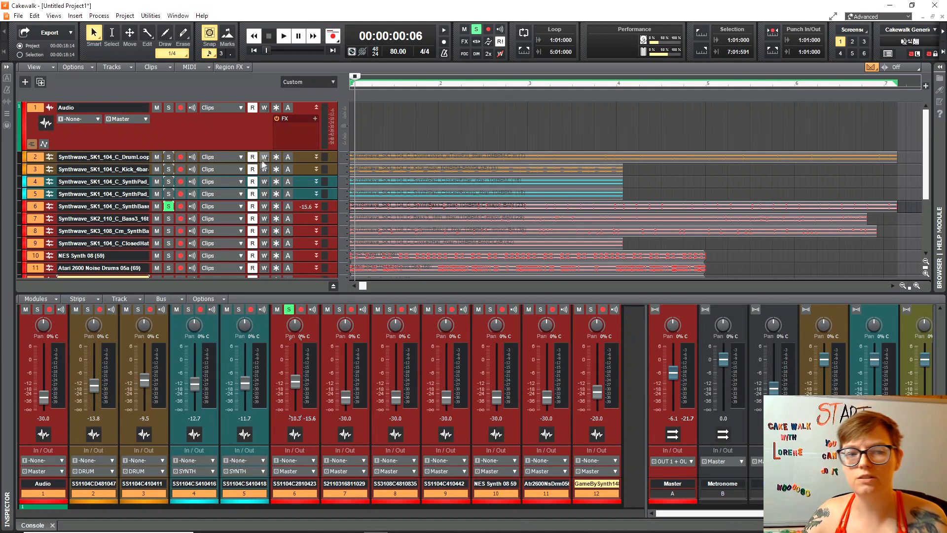
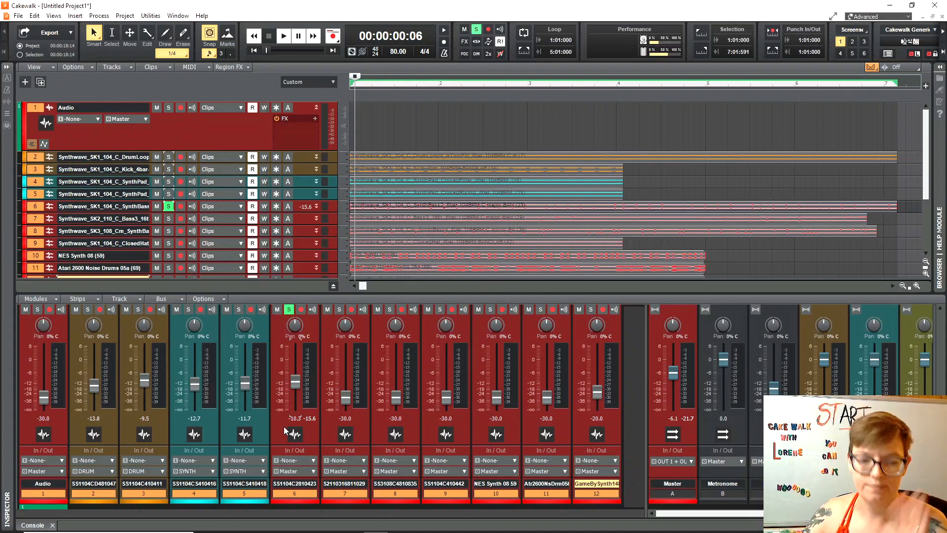
Route track 6's output to the BASS bus while auditioning the loop.
{"action": "key", "text": "space"}
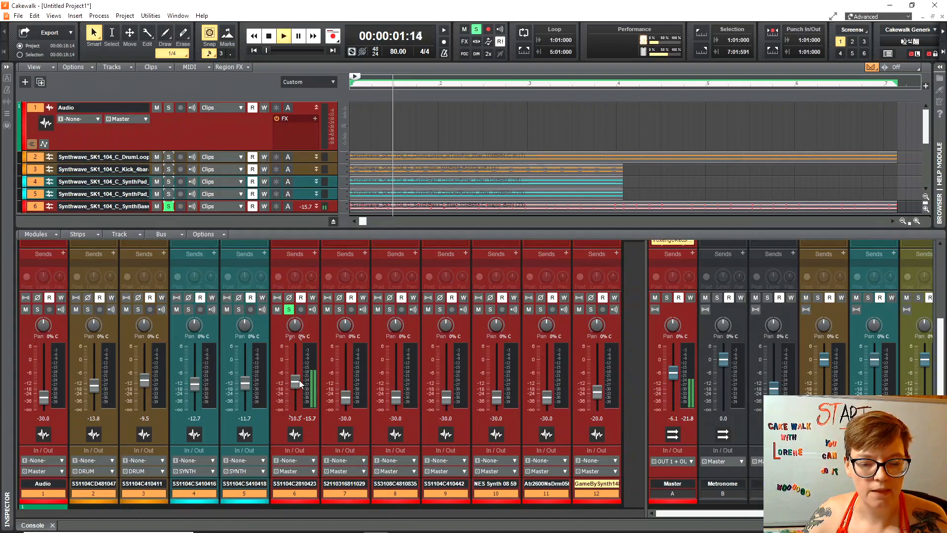
{"action": "left_click", "coordinate": [314, 471]}
{"action": "left_click", "coordinate": [340, 391]}
{"action": "key", "text": "space"}
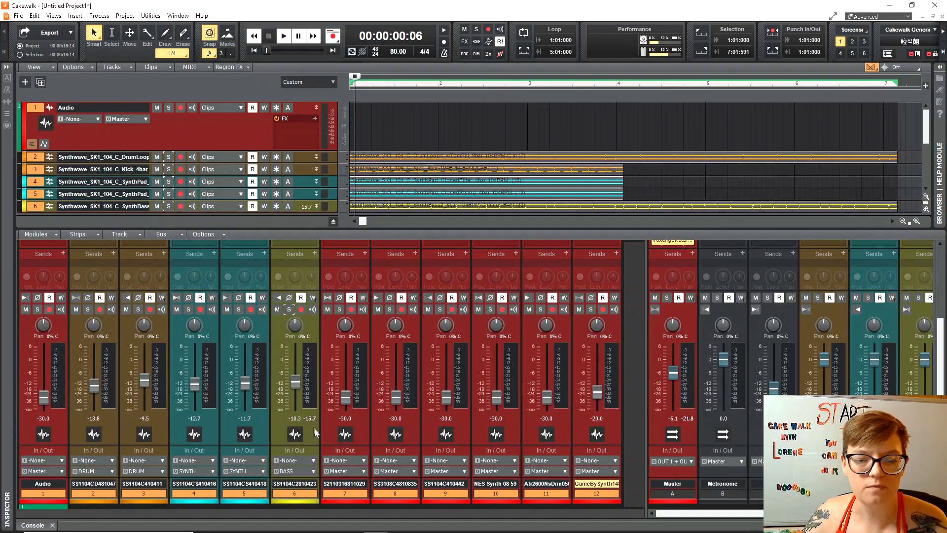
{"action": "key", "text": "space"}
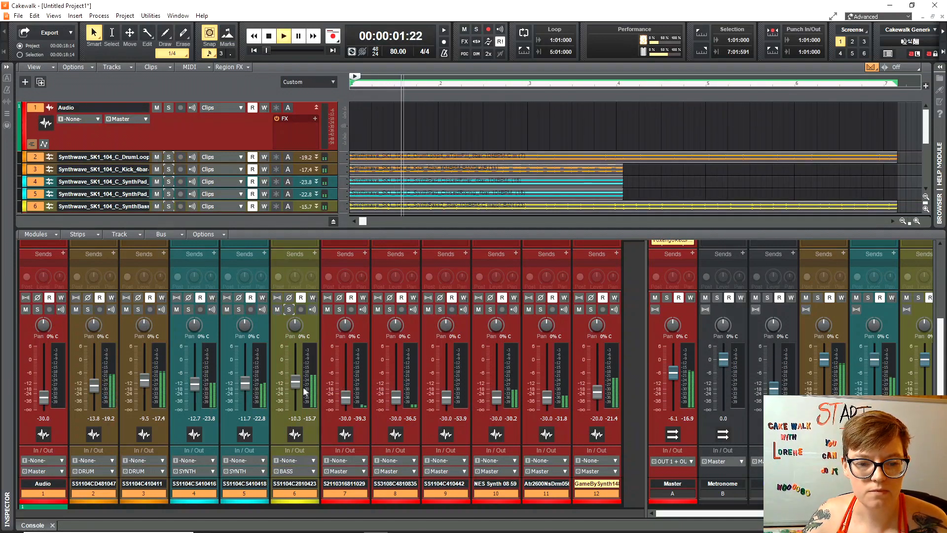
{"action": "key", "text": "space"}
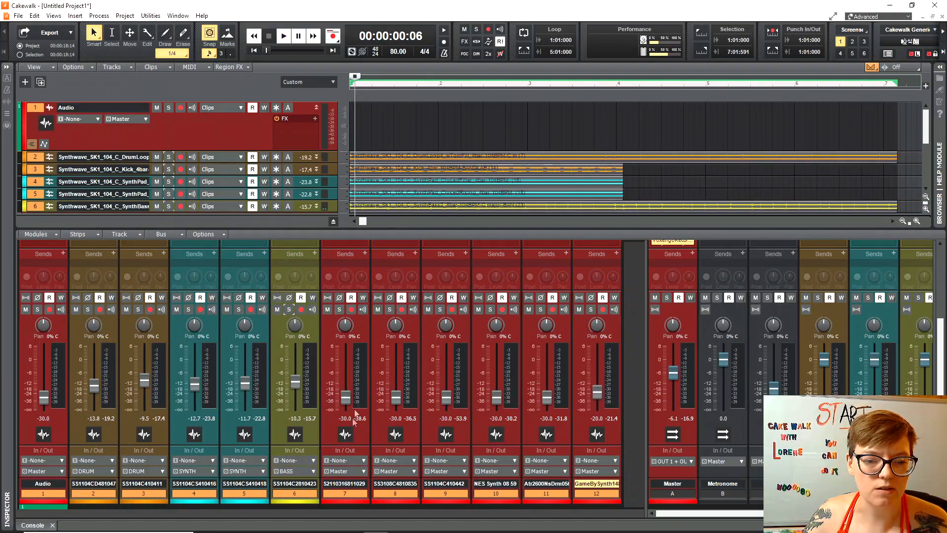
Solo track 7, raise it to about -13 dB and route it to BASS.
{"action": "left_click", "coordinate": [340, 310]}
{"action": "key", "text": "space"}
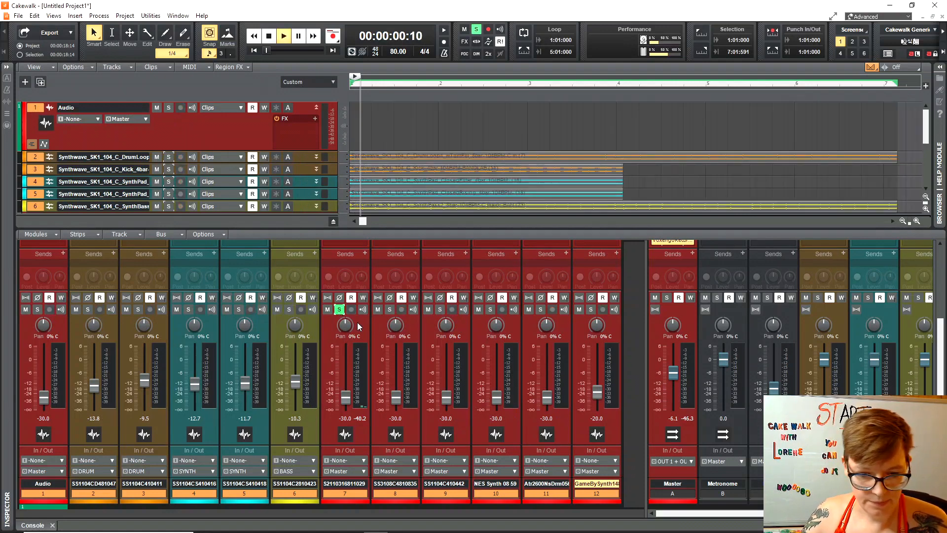
{"action": "left_click_drag", "start_coordinate": [346, 397], "coordinate": [346, 384]}
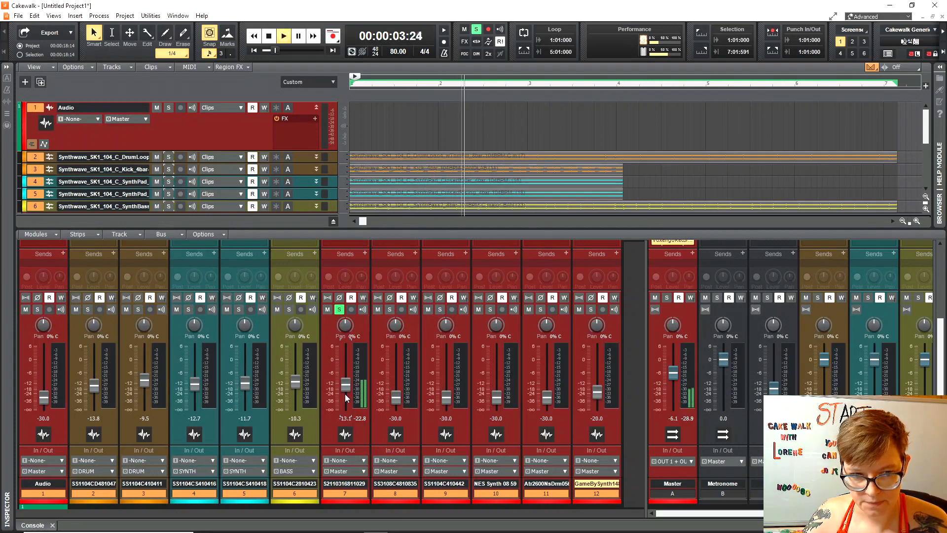
{"action": "key", "text": "space"}
{"action": "left_click", "coordinate": [360, 473]}
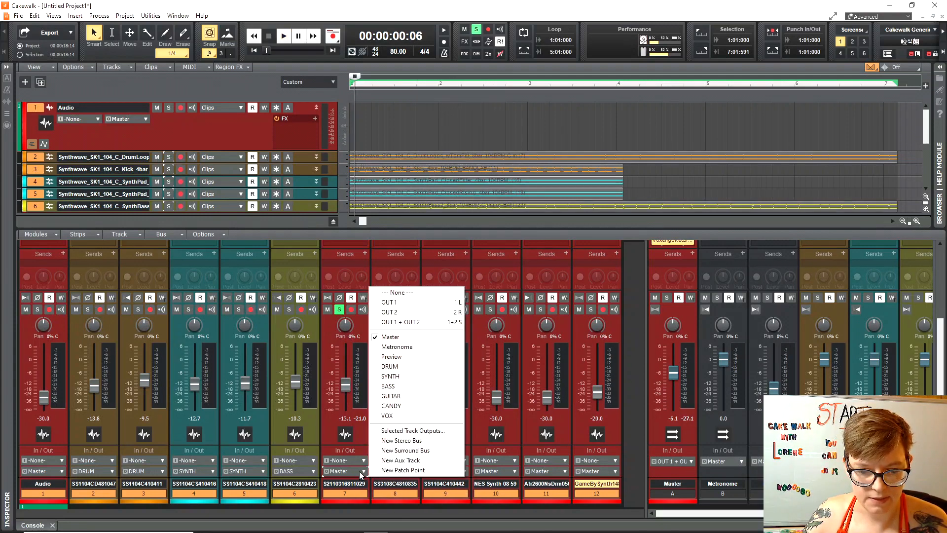
{"action": "left_click", "coordinate": [390, 386]}
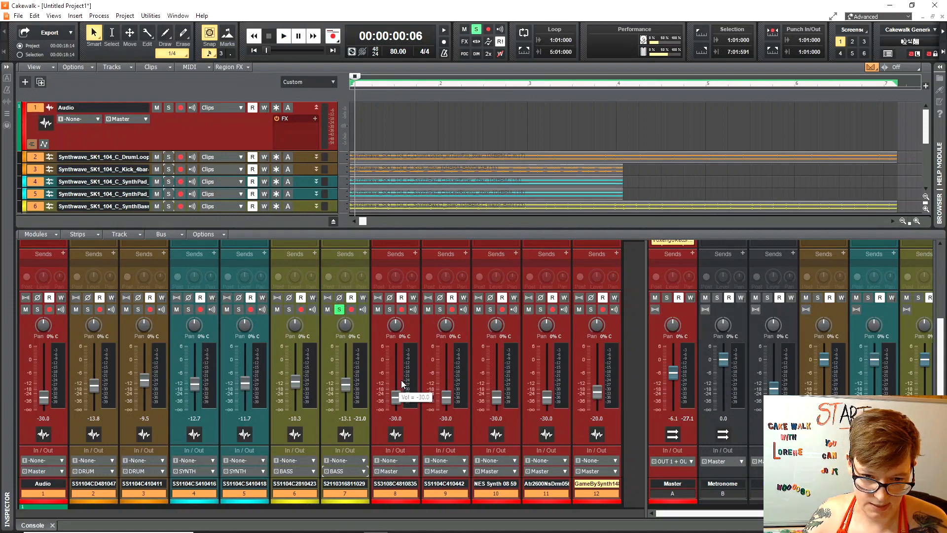
{"action": "left_click", "coordinate": [389, 310]}
Solo track 8, raise it to about -12 dB and route it to BASS.
{"action": "left_click", "coordinate": [339, 309]}
{"action": "key", "text": "space"}
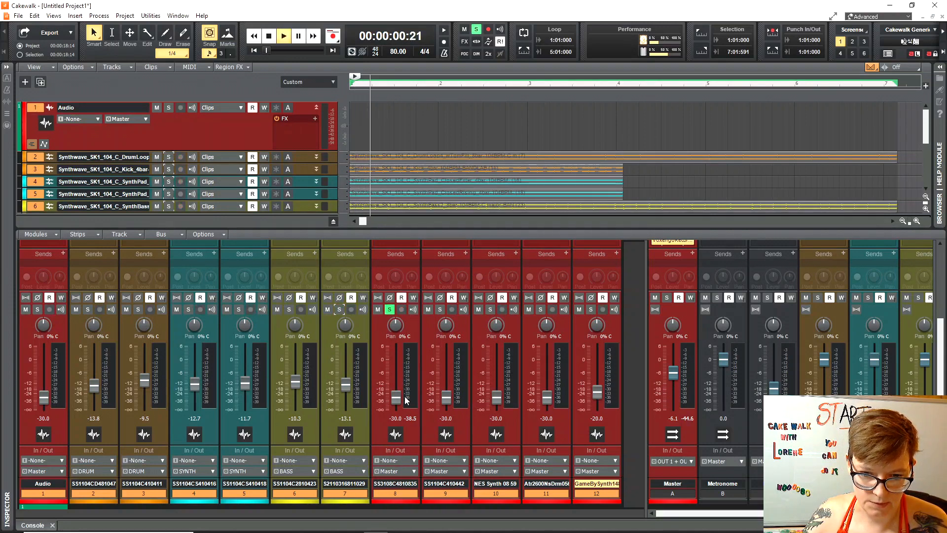
{"action": "left_click_drag", "start_coordinate": [397, 397], "coordinate": [396, 383]}
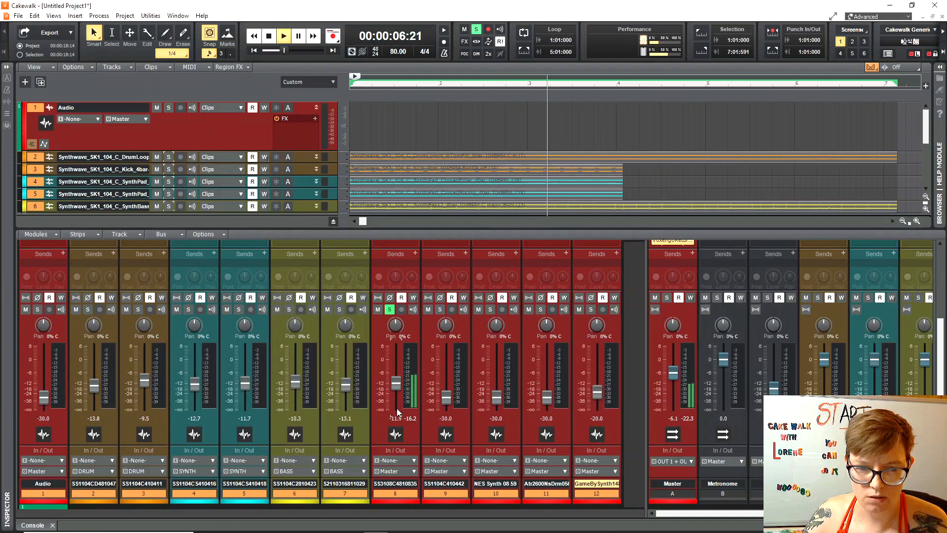
{"action": "key", "text": "space"}
{"action": "left_click", "coordinate": [413, 472]}
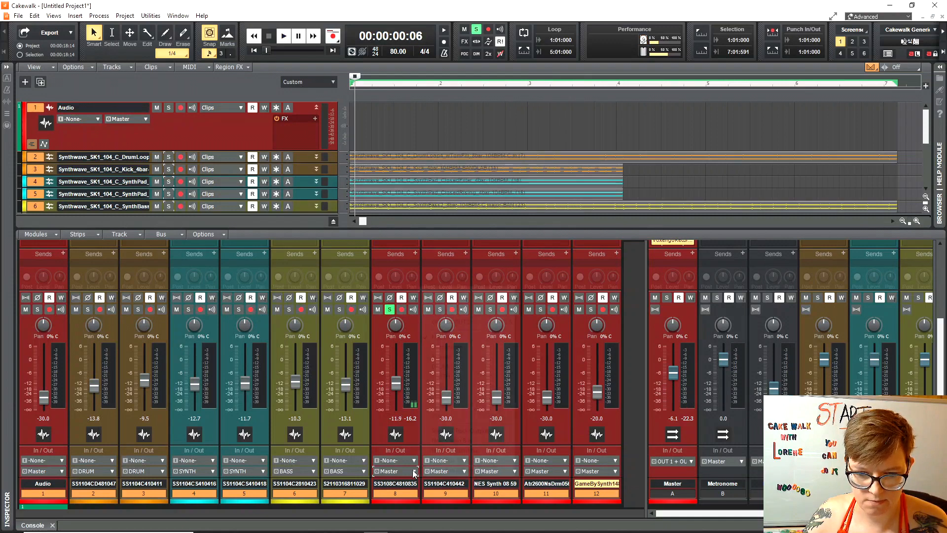
{"action": "left_click", "coordinate": [447, 387]}
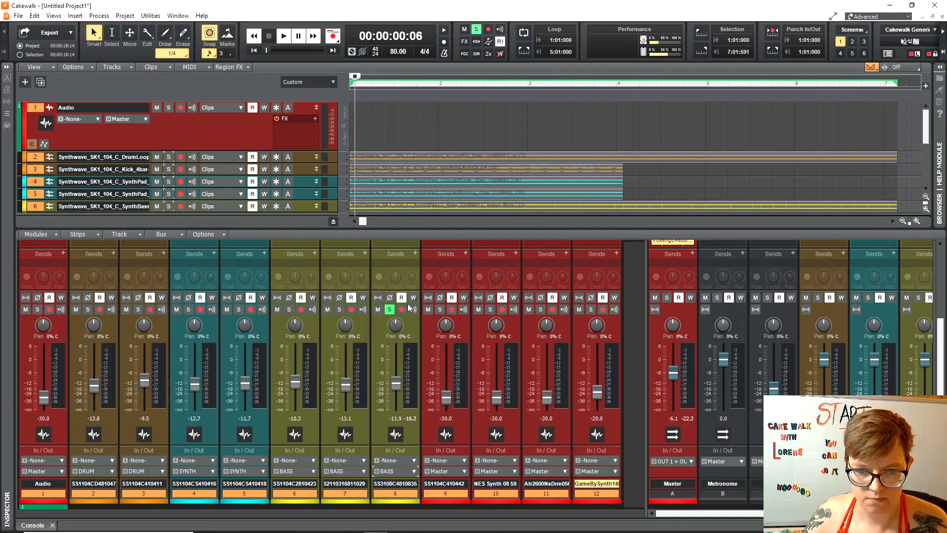
{"action": "left_click", "coordinate": [390, 309]}
Solo track 9 and raise its fader to about -7 dB during playback.
{"action": "left_click", "coordinate": [440, 309]}
{"action": "key", "text": "space"}
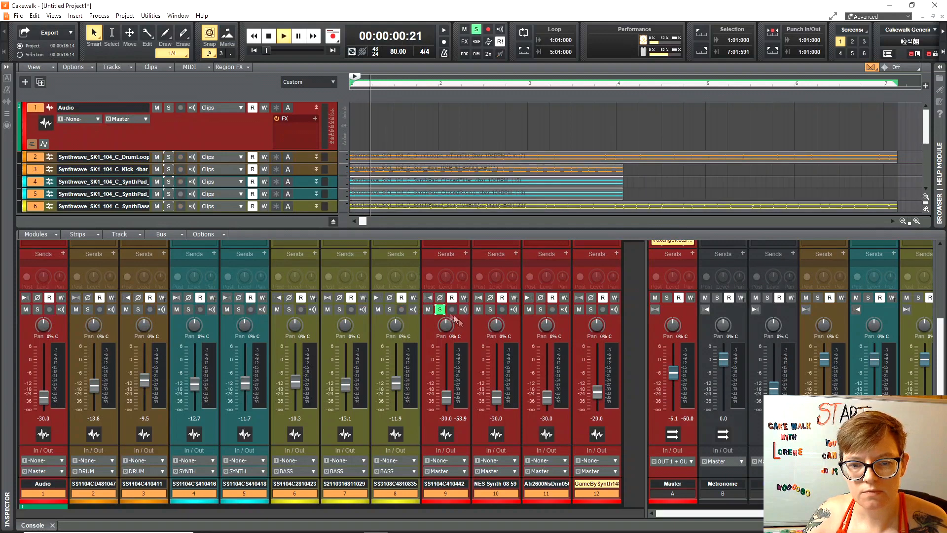
{"action": "key", "text": "space"}
{"action": "key", "text": "space"}
{"action": "left_click_drag", "start_coordinate": [446, 398], "coordinate": [446, 374]}
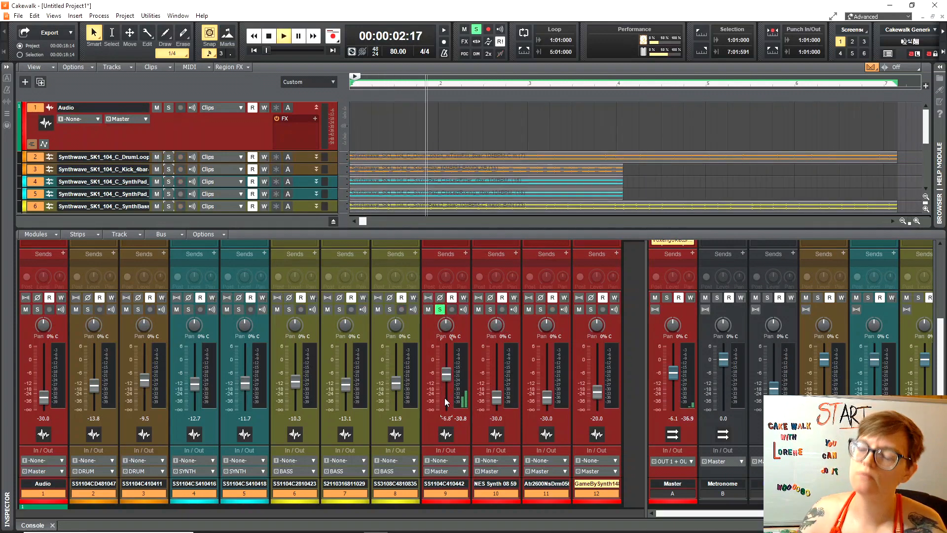
Route track 9's output to the DRUM bus, leaving its colour unchanged.
{"action": "key", "text": "space"}
{"action": "left_click", "coordinate": [462, 501]}
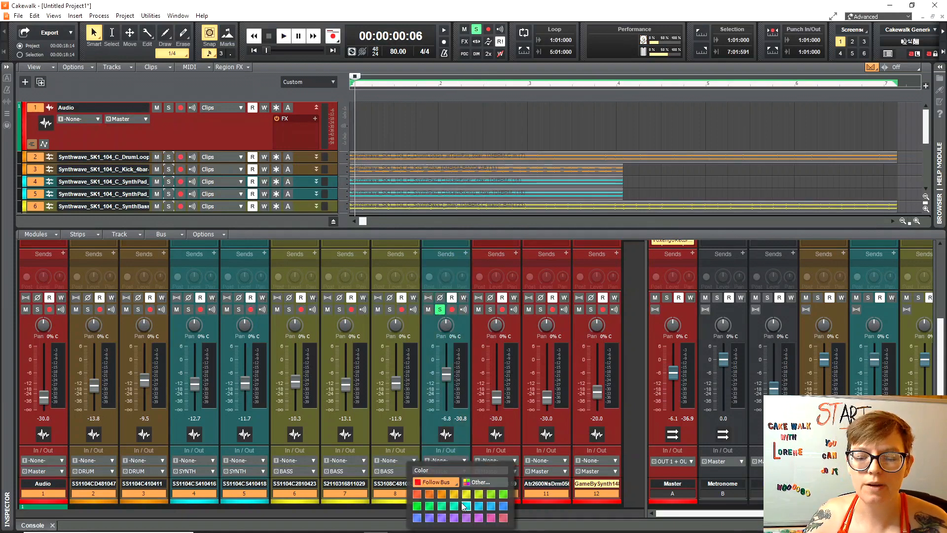
{"action": "left_click", "coordinate": [464, 432]}
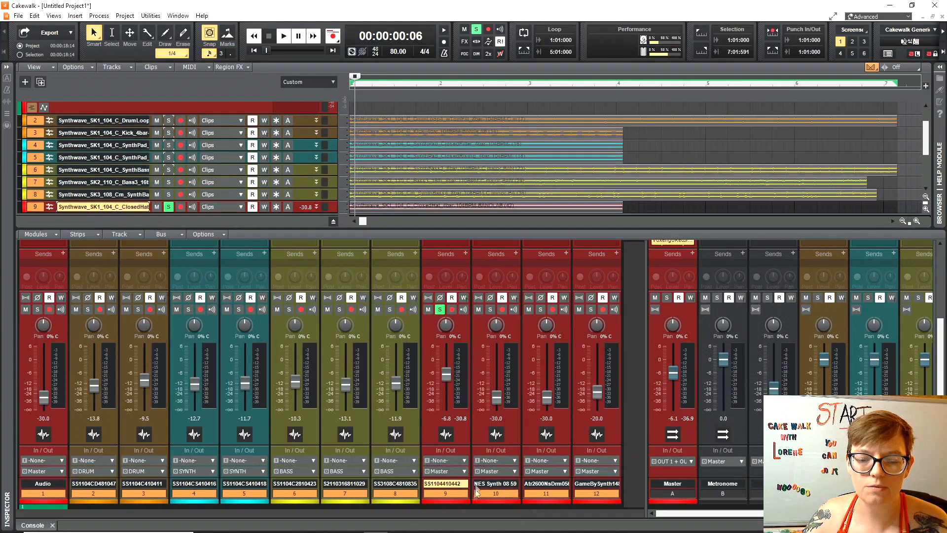
{"action": "left_click", "coordinate": [465, 471]}
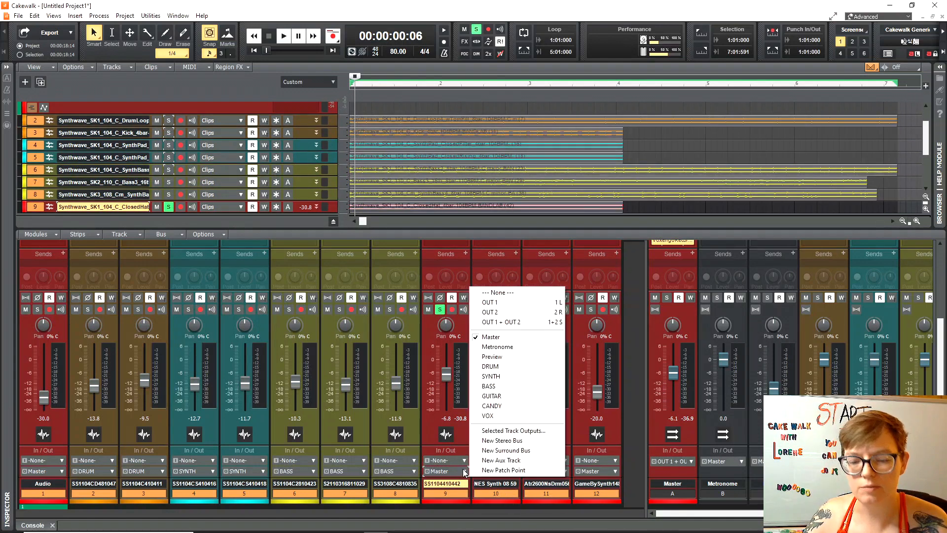
{"action": "left_click", "coordinate": [507, 366]}
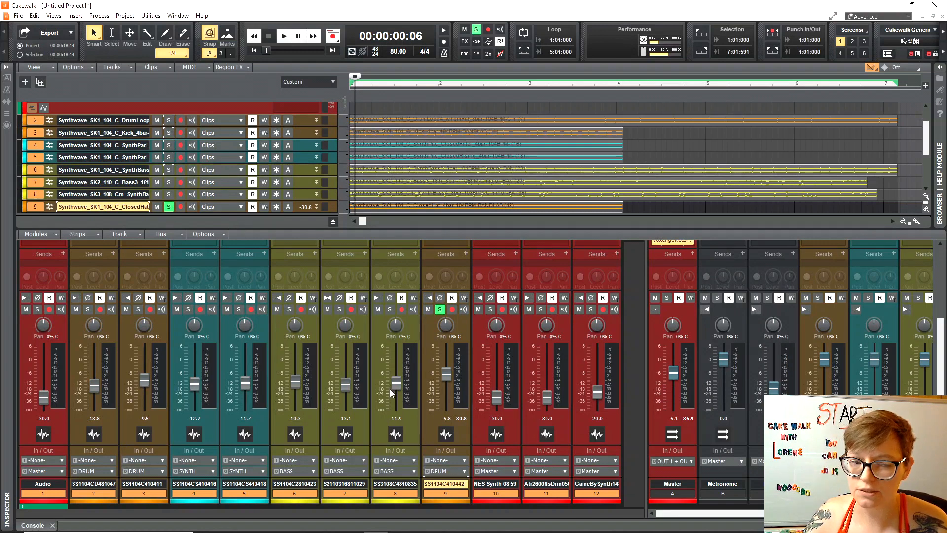
Solo track 10, nudge its volume up and route it to the SYNTH bus.
{"action": "left_click", "coordinate": [440, 310]}
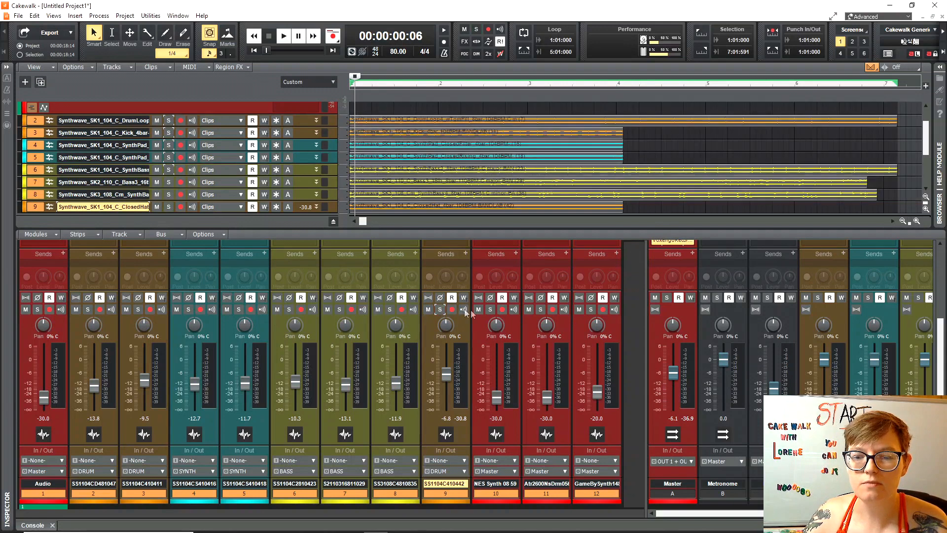
{"action": "left_click", "coordinate": [490, 309]}
{"action": "key", "text": "space"}
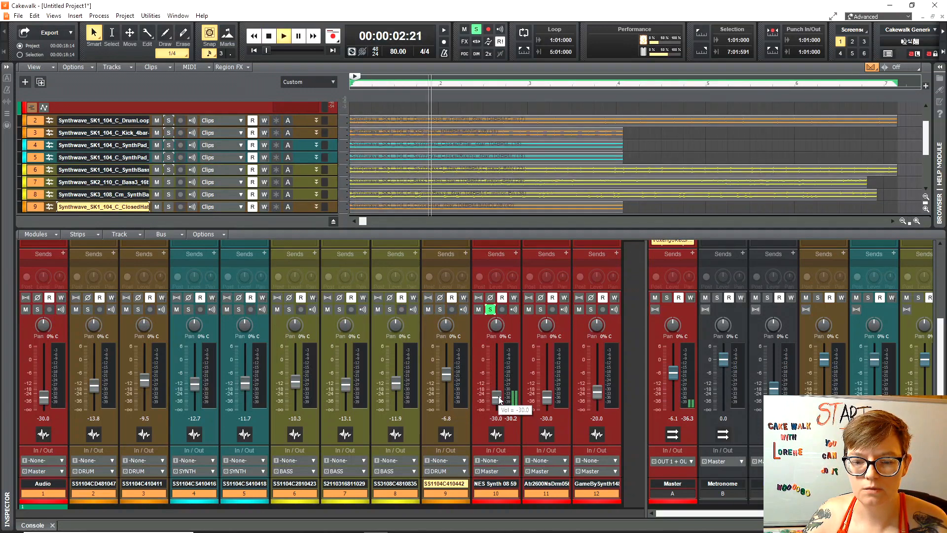
{"action": "left_click_drag", "start_coordinate": [499, 399], "coordinate": [499, 399]}
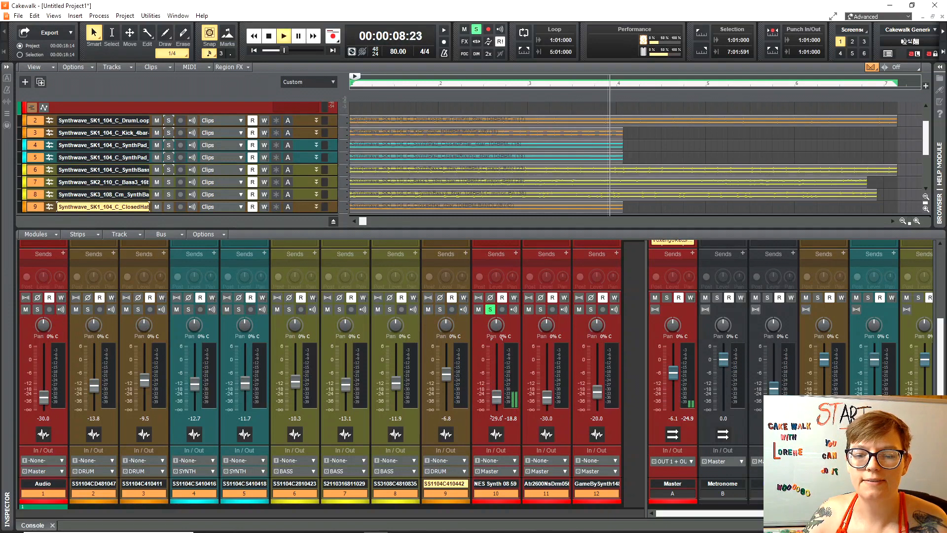
{"action": "key", "text": "space"}
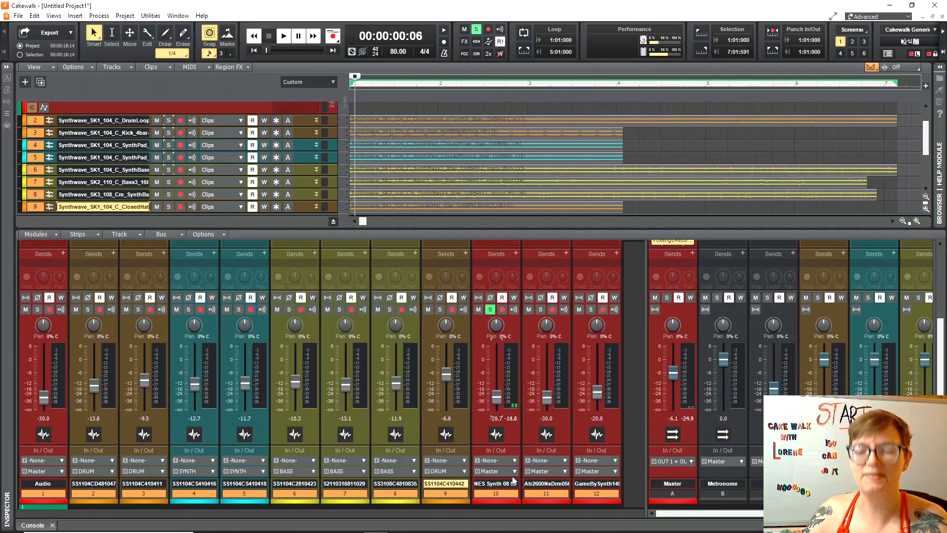
{"action": "left_click", "coordinate": [513, 472]}
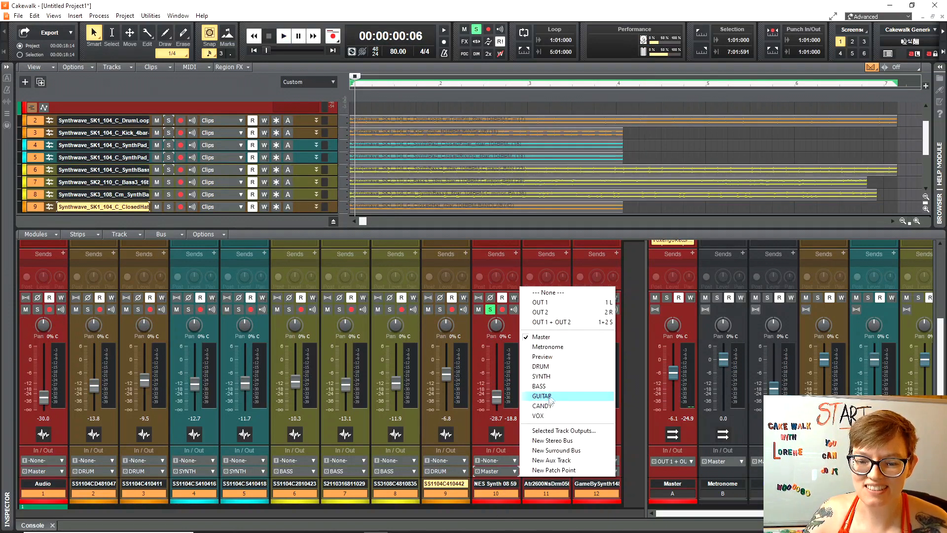
{"action": "left_click", "coordinate": [542, 376]}
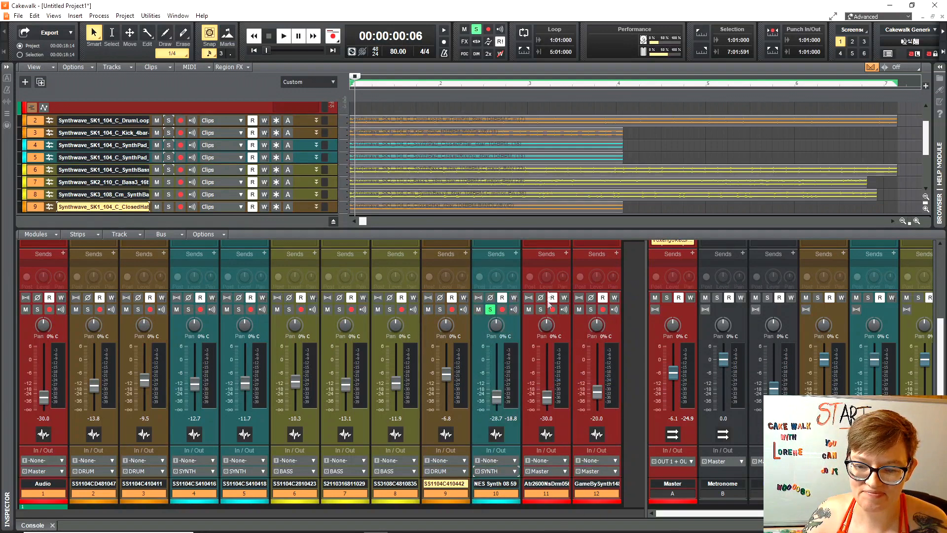
Solo track 11, set it to about -27 dB and route it to the CANDY bus.
{"action": "left_click", "coordinate": [490, 310]}
{"action": "left_click", "coordinate": [541, 310]}
{"action": "key", "text": "space"}
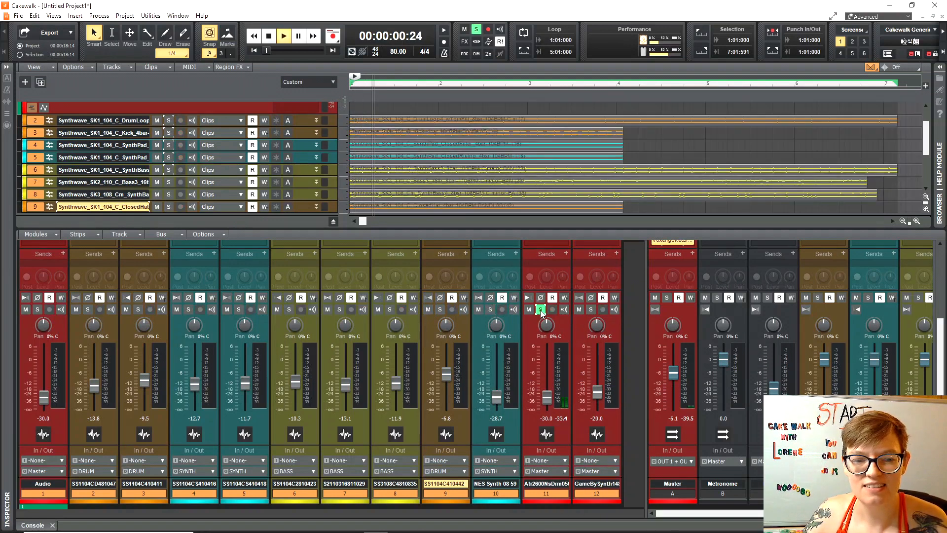
{"action": "left_click_drag", "start_coordinate": [544, 396], "coordinate": [544, 392]}
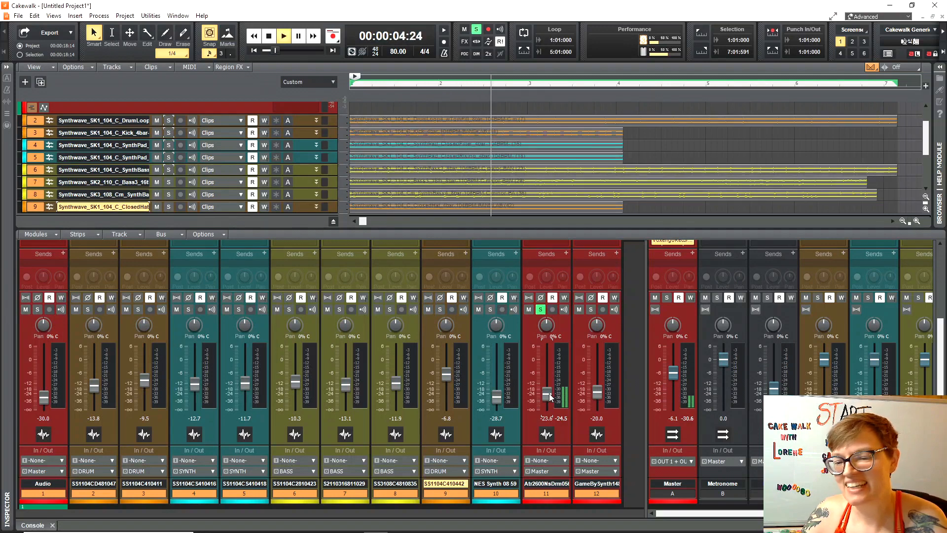
{"action": "left_click_drag", "start_coordinate": [549, 394], "coordinate": [548, 397]}
{"action": "key", "text": "space"}
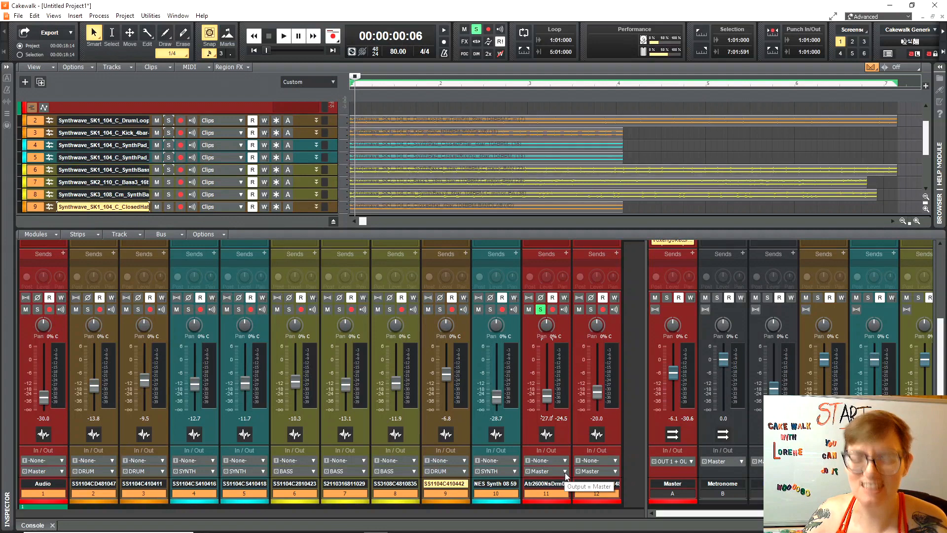
{"action": "key", "text": "space"}
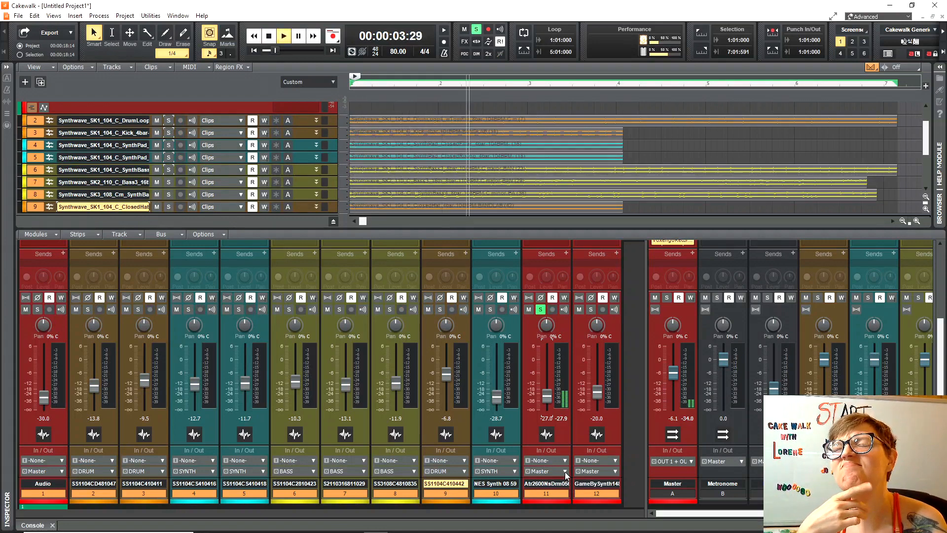
{"action": "key", "text": "space"}
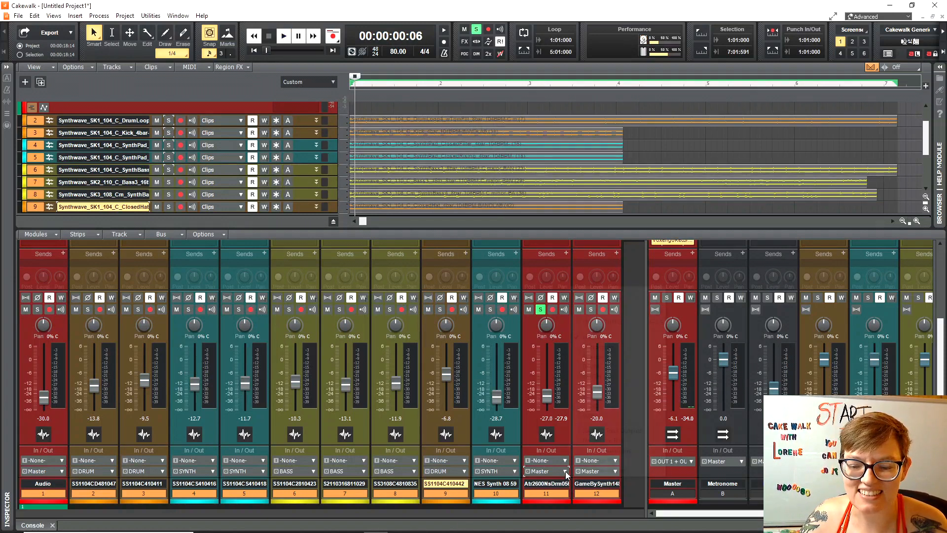
{"action": "left_click", "coordinate": [566, 472]}
{"action": "left_click", "coordinate": [603, 406]}
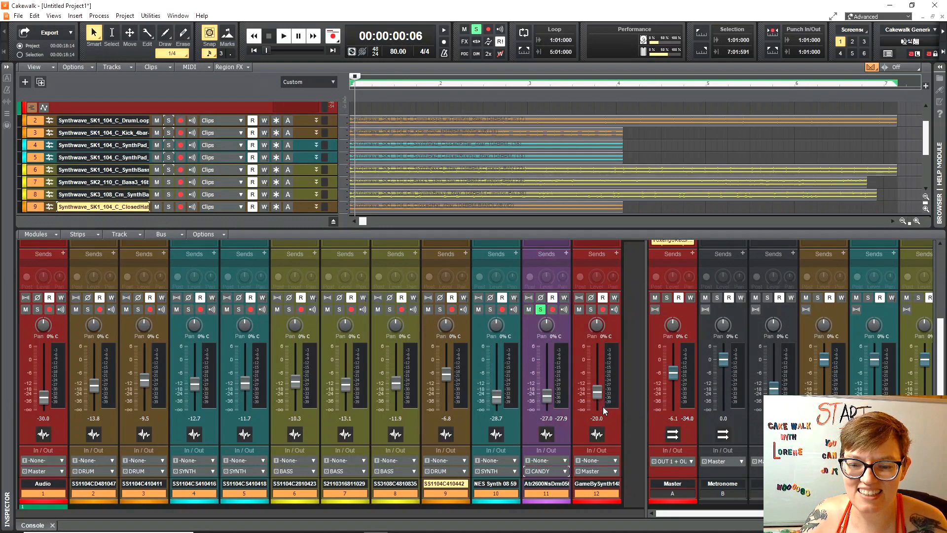
{"action": "left_click", "coordinate": [541, 310]}
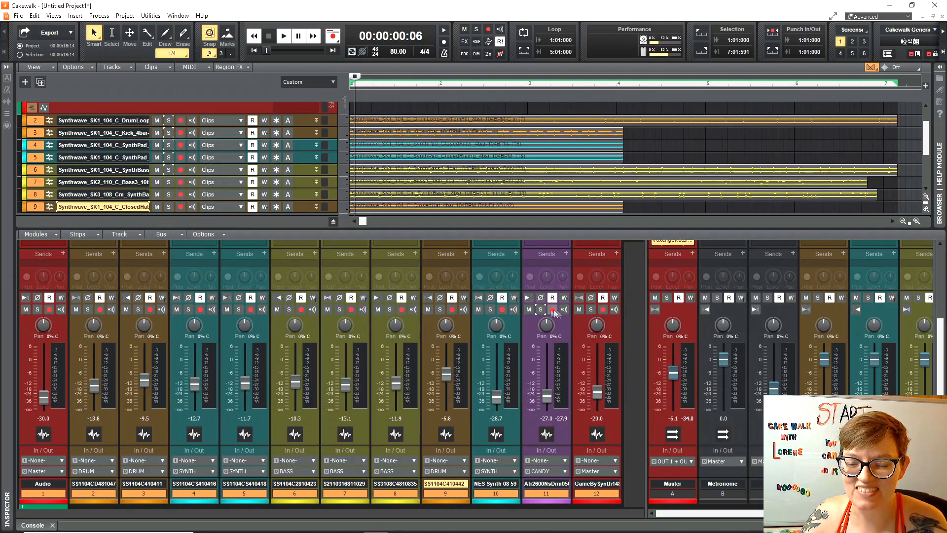
Solo and audition the Game Boy Synth track 12, then send its output to SYNTH.
{"action": "left_click", "coordinate": [591, 310]}
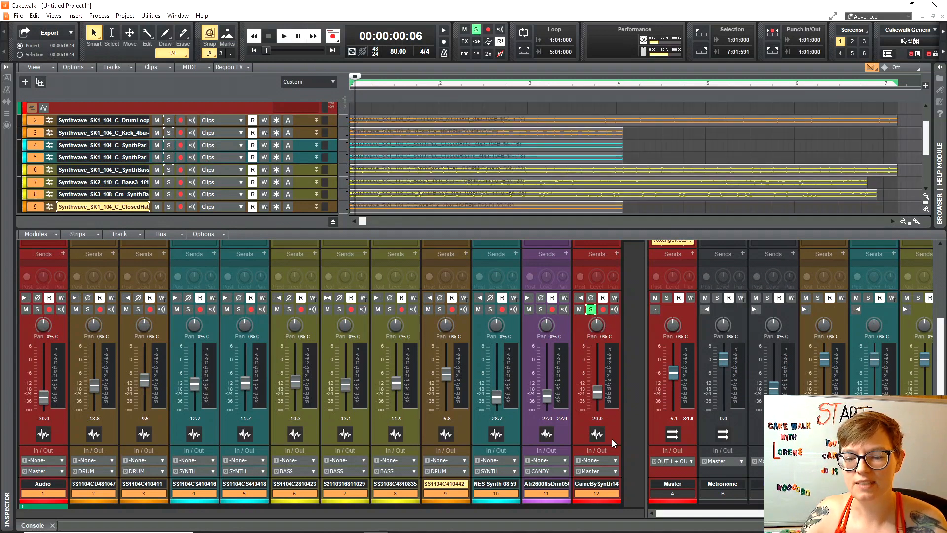
{"action": "key", "text": "space"}
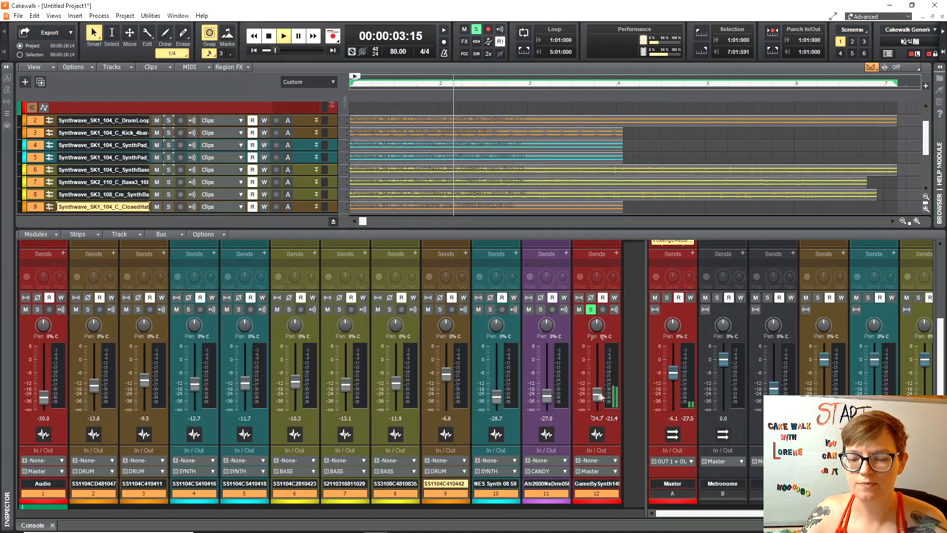
{"action": "key", "text": "space"}
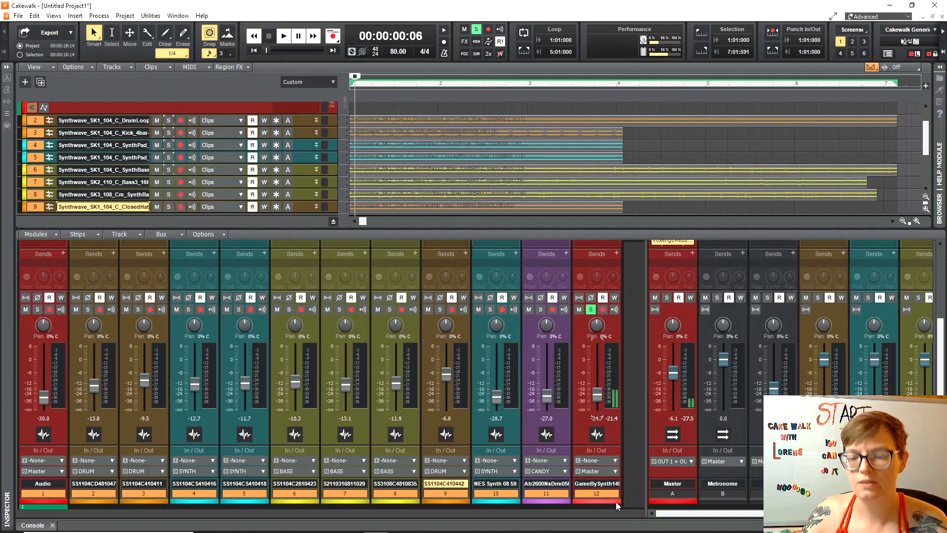
{"action": "left_click", "coordinate": [616, 501]}
{"action": "key", "text": "space"}
{"action": "left_click", "coordinate": [632, 428]}
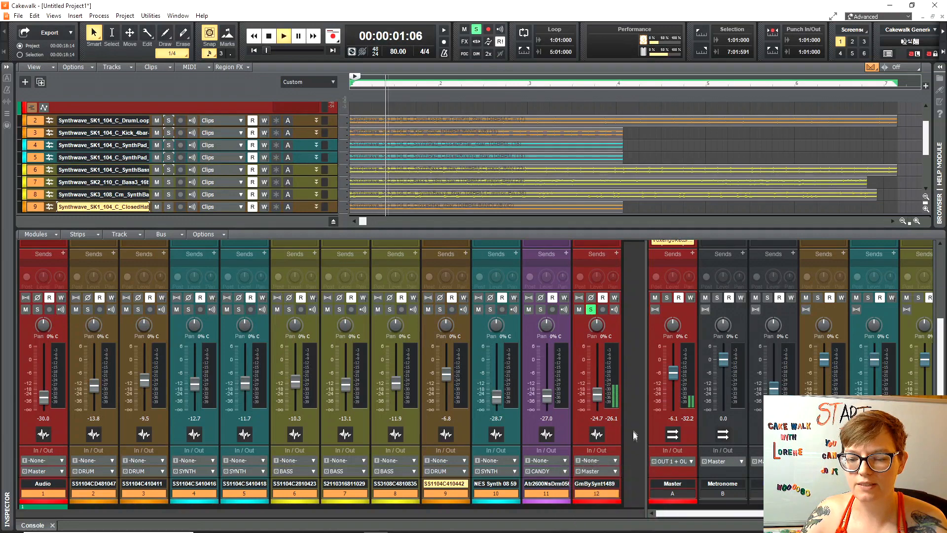
{"action": "left_click", "coordinate": [604, 473]}
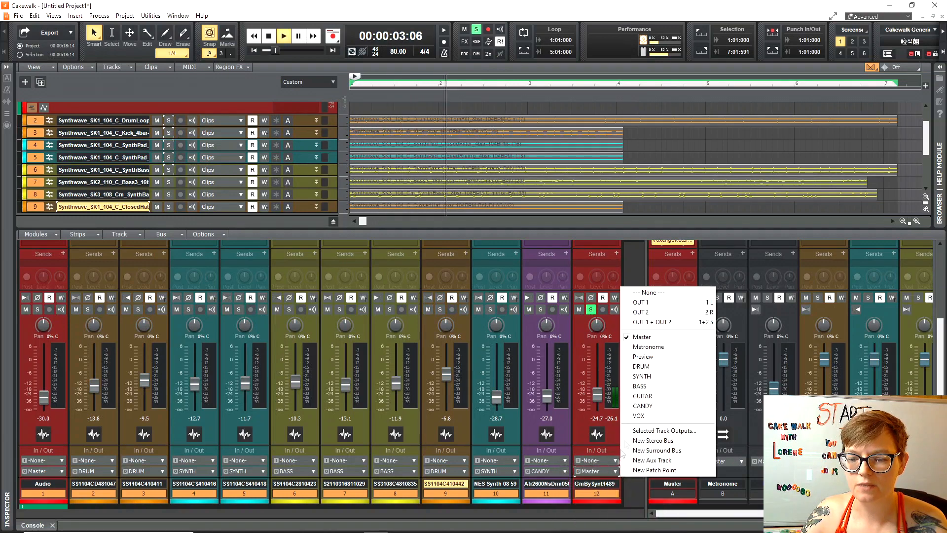
{"action": "left_click", "coordinate": [641, 376]}
{"action": "key", "text": "space"}
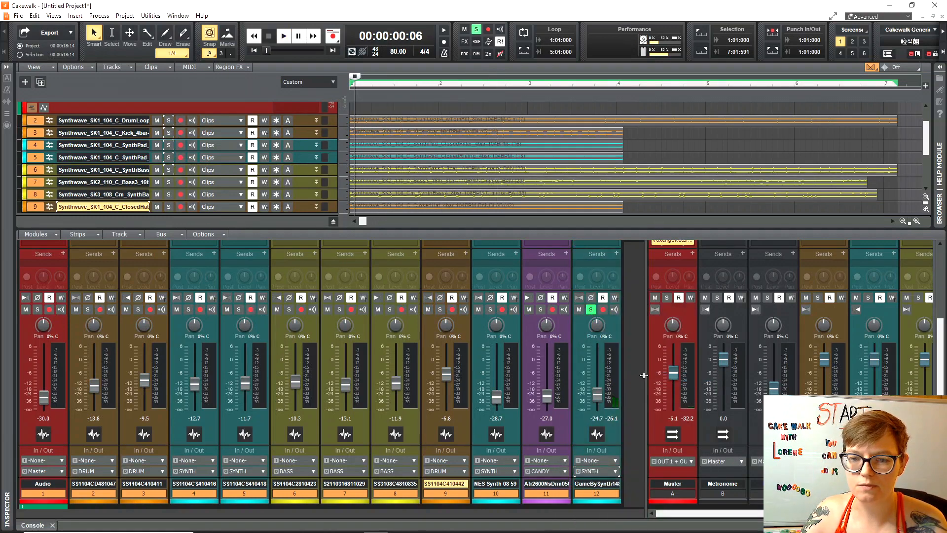
Shrink the console and turn on Auto Track Zoom so tracks fill the view.
{"action": "left_click_drag", "start_coordinate": [653, 413], "coordinate": [649, 414]}
{"action": "scroll", "coordinate": [265, 192], "scroll_direction": "up", "scroll_amount": 2}
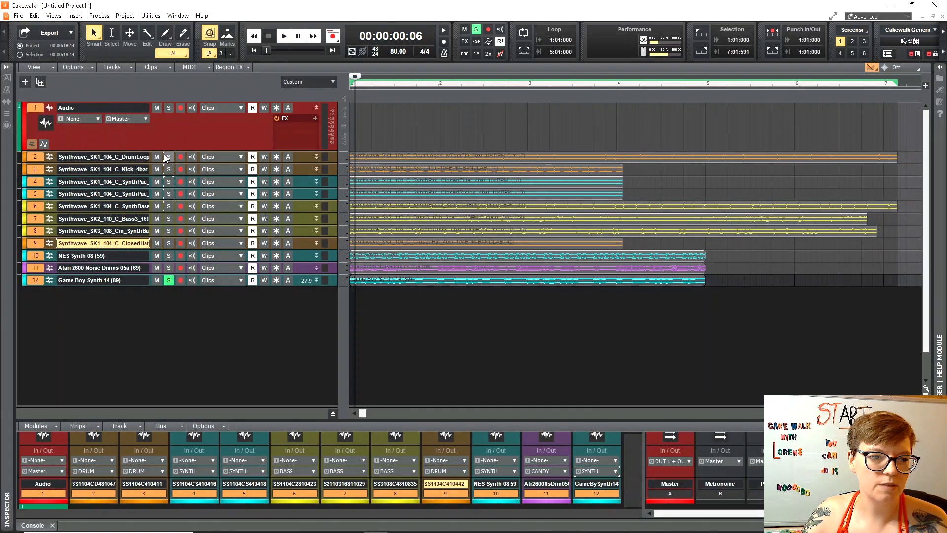
{"action": "left_click", "coordinate": [38, 68]}
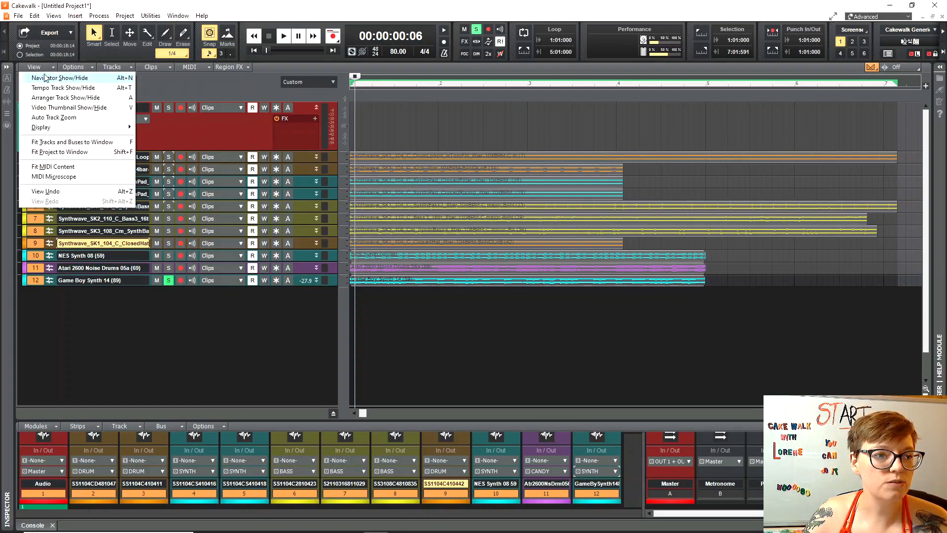
{"action": "left_click", "coordinate": [70, 120]}
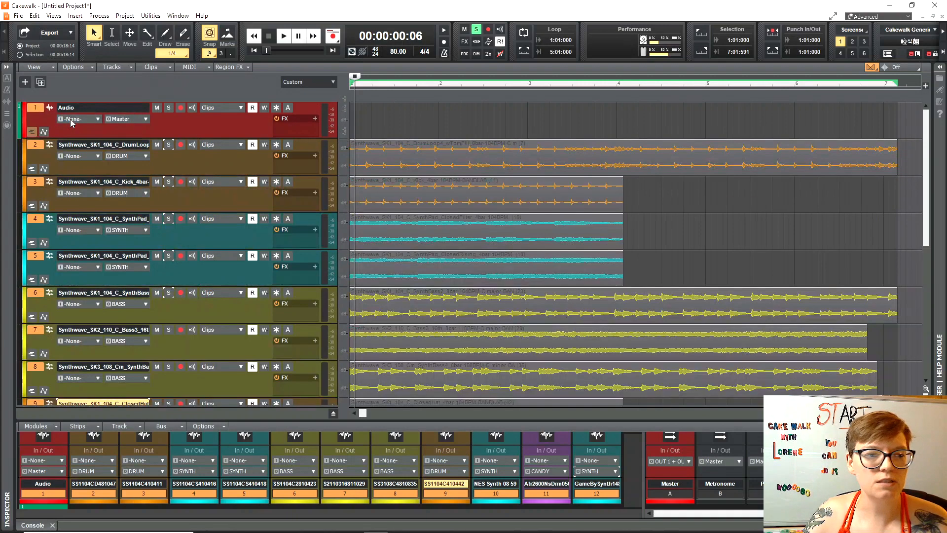
Resize track heights so all 12 tracks fit with routing controls visible.
{"action": "left_click_drag", "start_coordinate": [220, 138], "coordinate": [221, 160]}
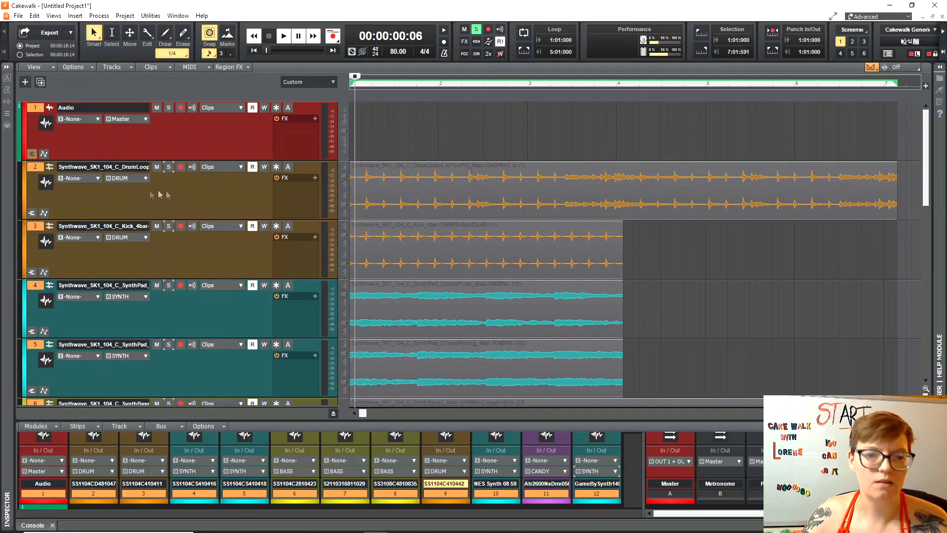
{"action": "left_click_drag", "start_coordinate": [218, 278], "coordinate": [218, 237]}
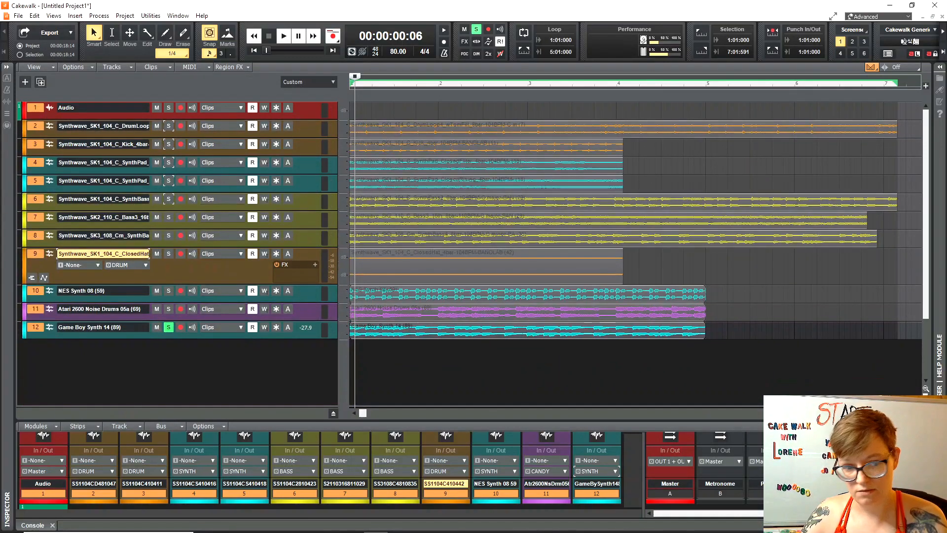
{"action": "left_click_drag", "start_coordinate": [209, 282], "coordinate": [217, 264]}
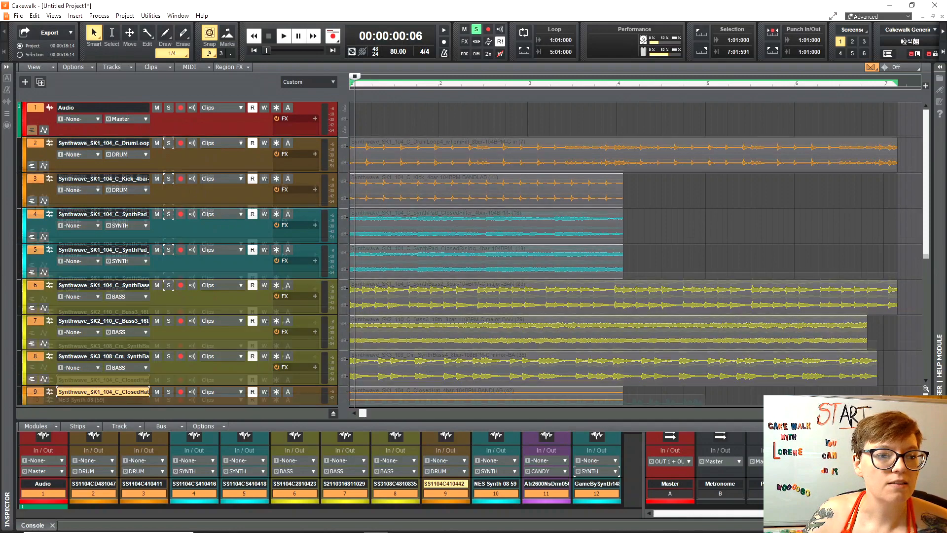
{"action": "key", "text": "ctrl+Up"}
{"action": "key", "text": "ctrl+Up"}
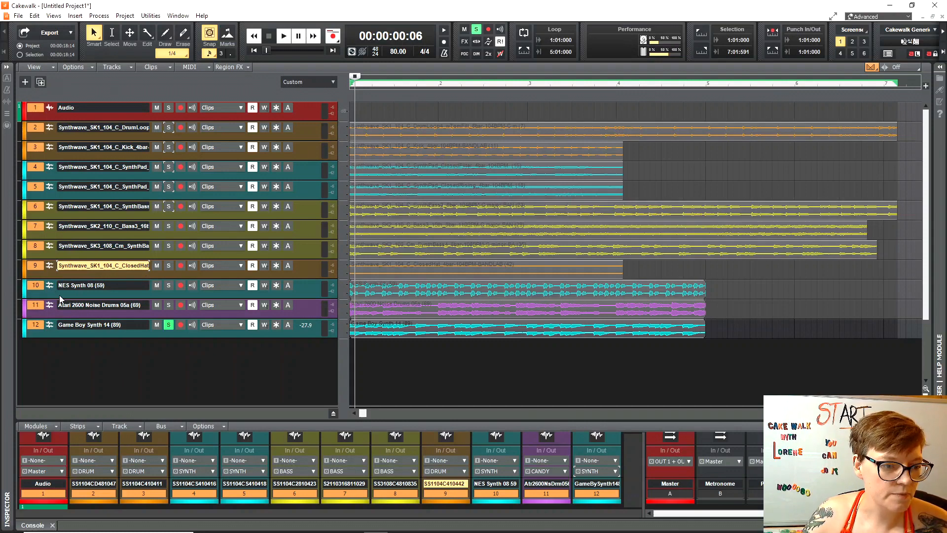
{"action": "left_click_drag", "start_coordinate": [59, 298], "coordinate": [59, 314]}
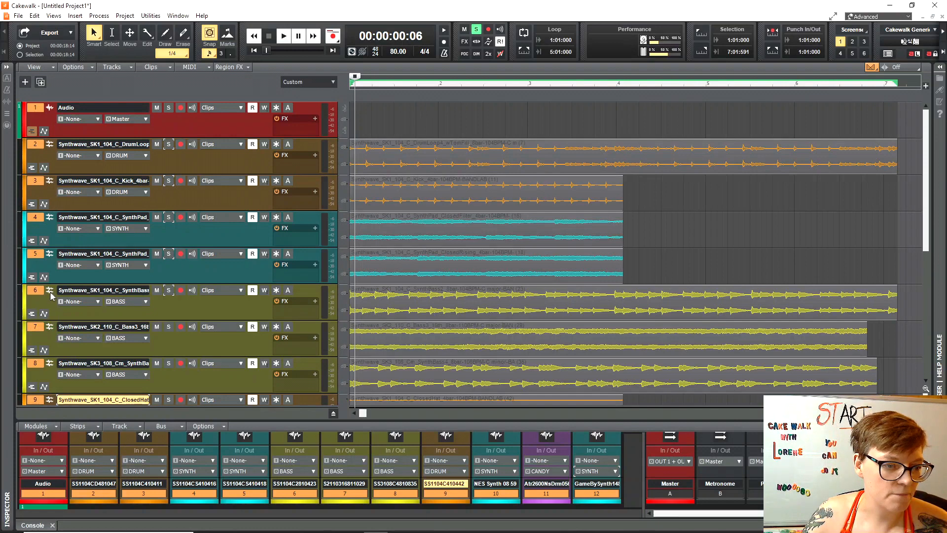
Select tracks 8, 7, 6, NES Synth, ClosedHat and track 4 in turn to review them.
{"action": "scroll", "coordinate": [60, 315], "scroll_direction": "down", "scroll_amount": 3}
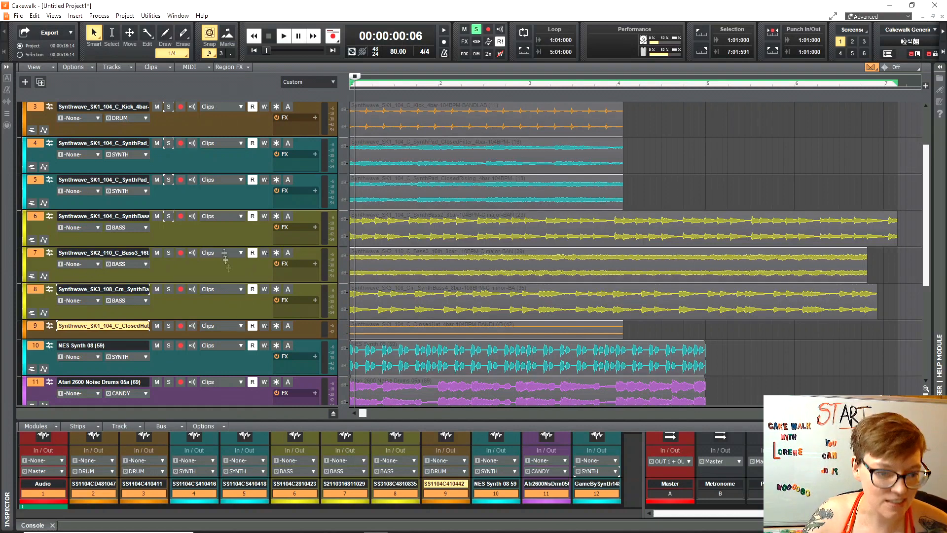
{"action": "left_click_drag", "start_coordinate": [226, 260], "coordinate": [223, 241]}
{"action": "left_click_drag", "start_coordinate": [225, 173], "coordinate": [225, 177]}
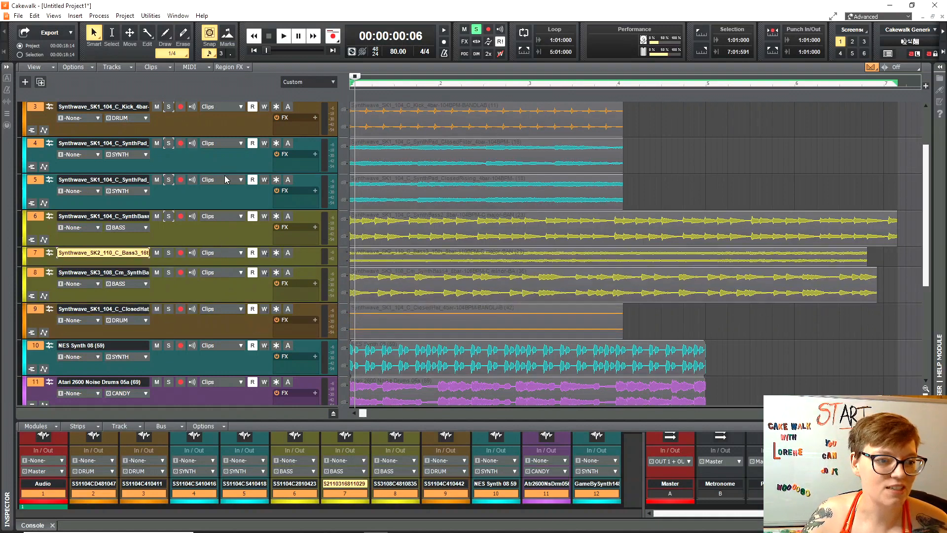
{"action": "left_click", "coordinate": [231, 232]}
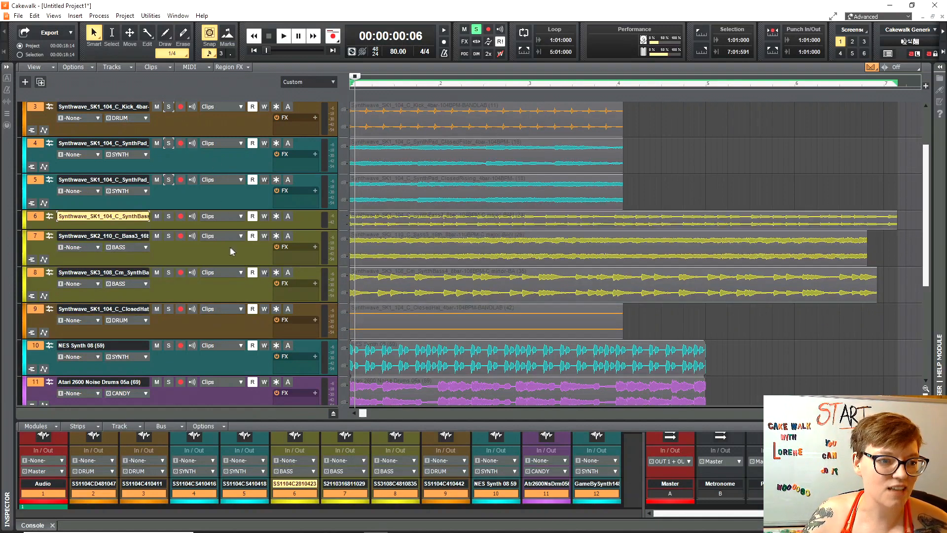
{"action": "key", "text": "Down"}
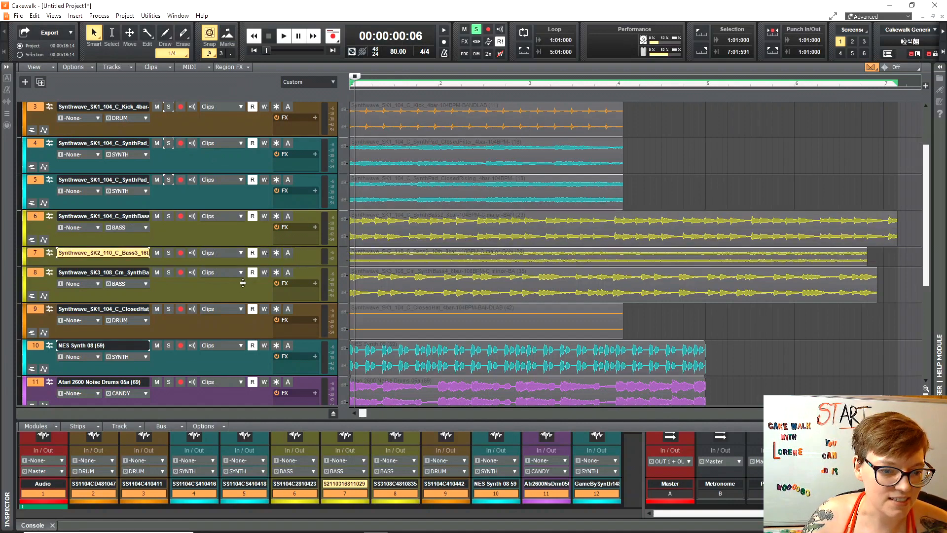
{"action": "key", "text": "Down"}
{"action": "key", "text": "Down"}
{"action": "key", "text": "Down"}
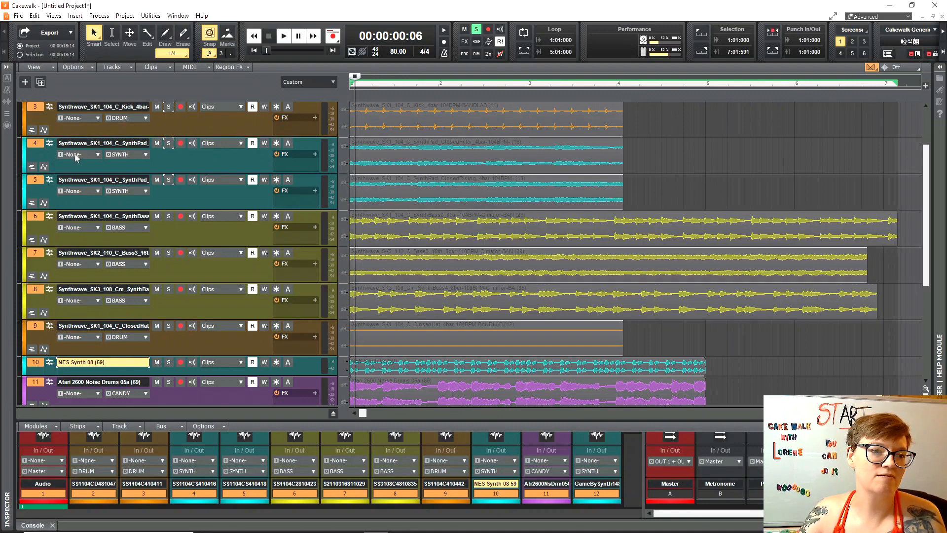
{"action": "left_click", "coordinate": [200, 337]}
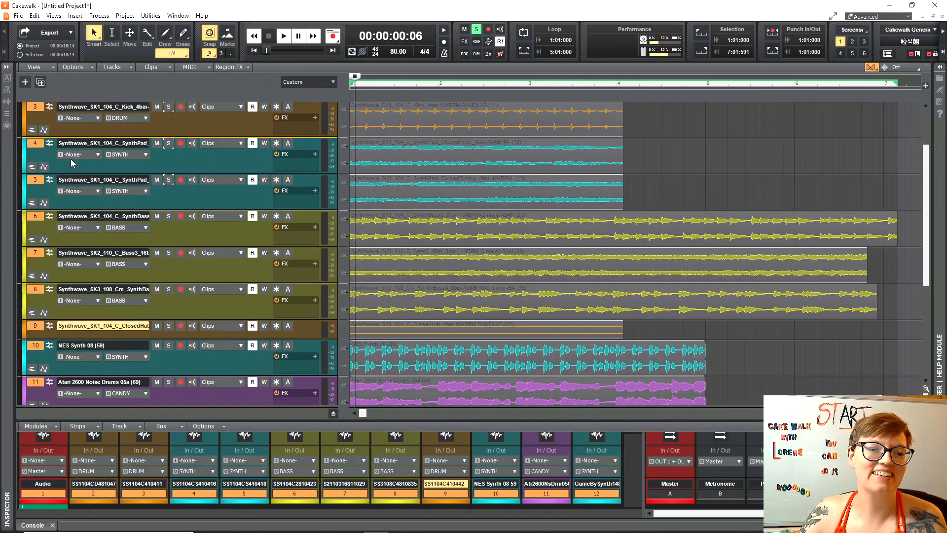
{"action": "left_click", "coordinate": [169, 168]}
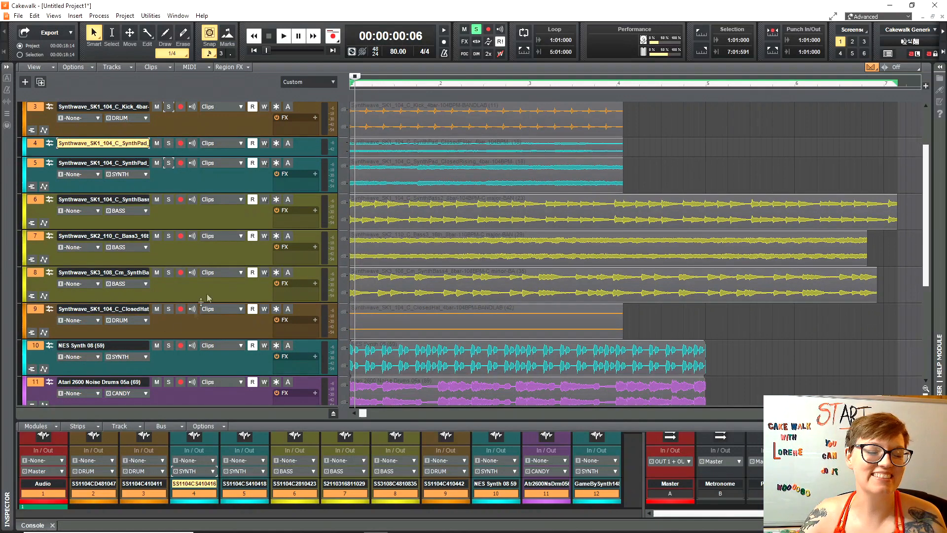
{"action": "left_click", "coordinate": [190, 334]}
Move track 6 up above track 4, then select the Game Boy Synth track.
{"action": "scroll", "coordinate": [170, 240], "scroll_direction": "up", "scroll_amount": 3}
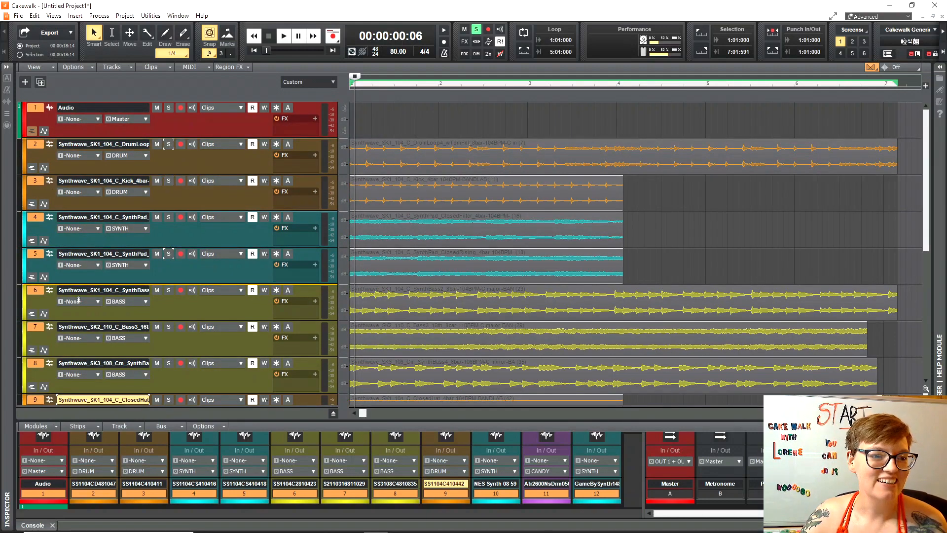
{"action": "left_click", "coordinate": [168, 311]}
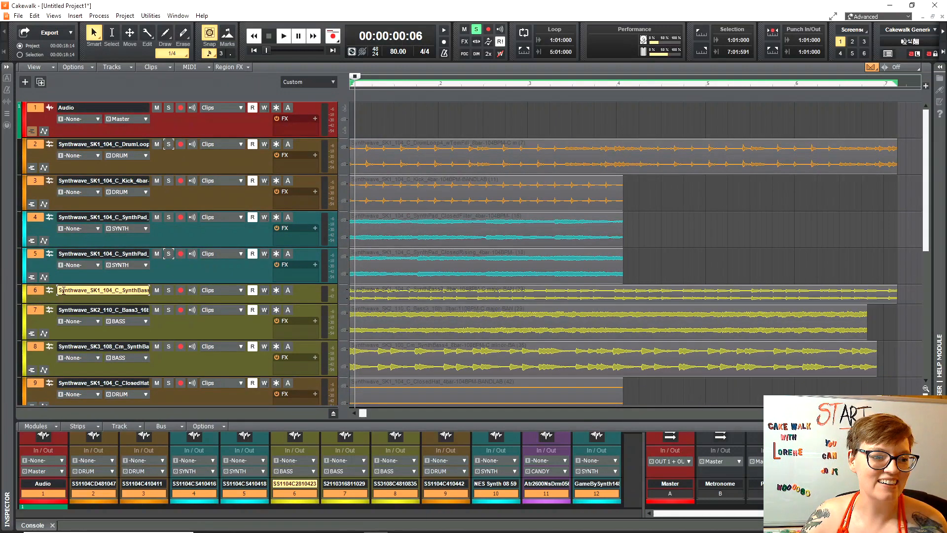
{"action": "left_click_drag", "start_coordinate": [50, 293], "coordinate": [53, 222]}
{"action": "scroll", "coordinate": [237, 296], "scroll_direction": "down", "scroll_amount": 5}
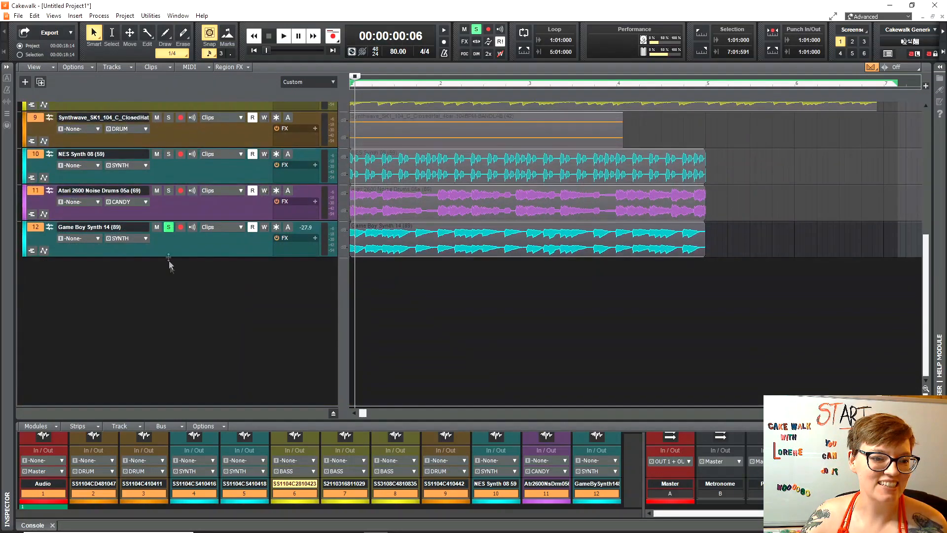
{"action": "left_click", "coordinate": [168, 245]}
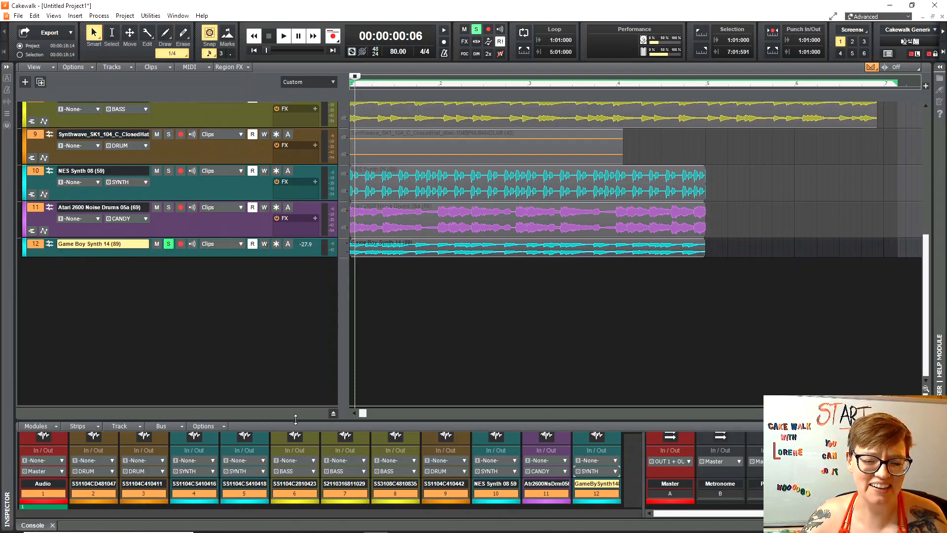
Expand the console to full strips, select strip 12, and cancel its track icon picker.
{"action": "left_click_drag", "start_coordinate": [296, 420], "coordinate": [262, 196]}
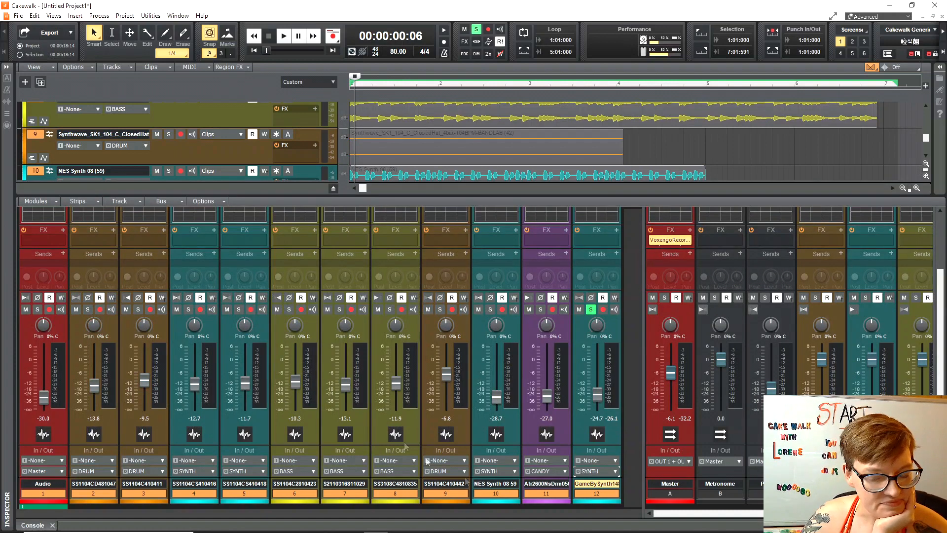
{"action": "left_click_drag", "start_coordinate": [596, 493], "coordinate": [500, 494]}
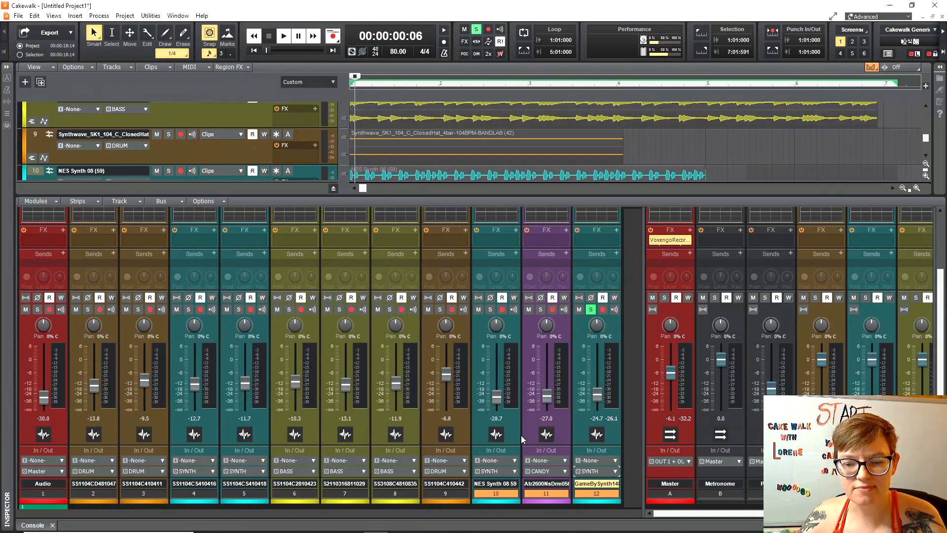
{"action": "left_click", "coordinate": [598, 493]}
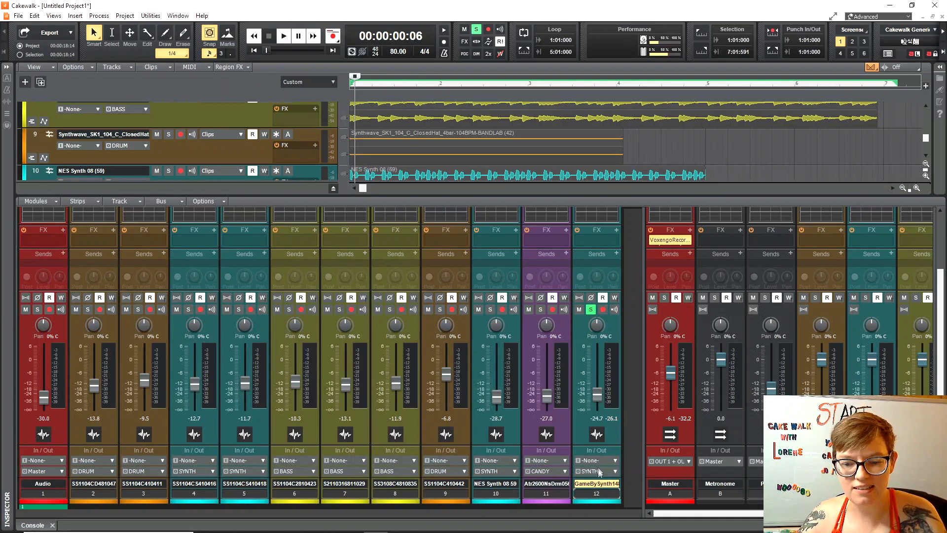
{"action": "double_click", "coordinate": [597, 434]}
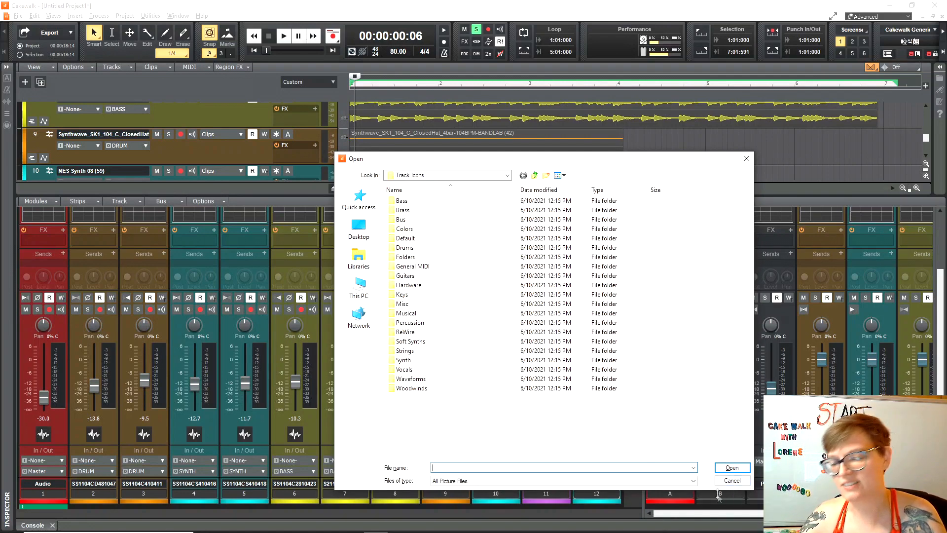
{"action": "left_click", "coordinate": [732, 480]}
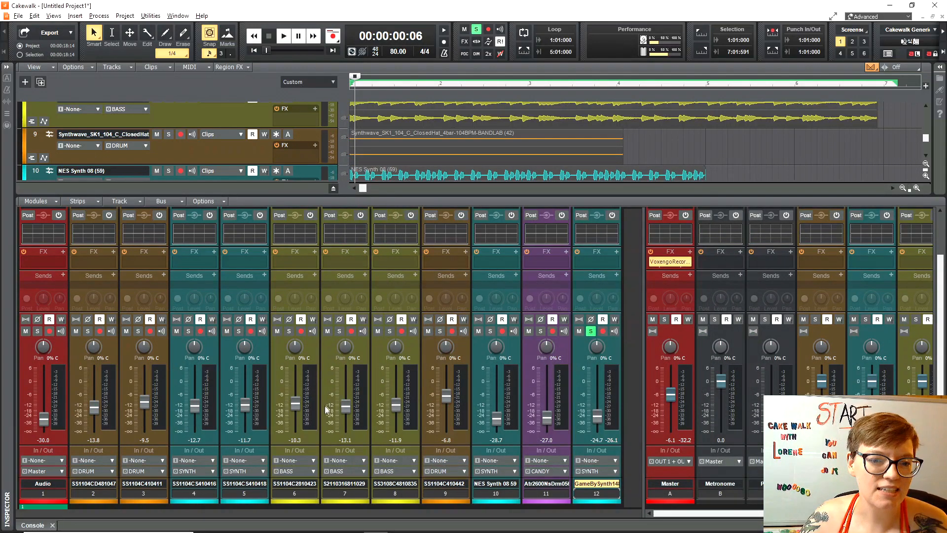
Enlarge the track list, move Atari 2600 Noise Drums to slot 9 and Kick above DrumLoop.
{"action": "left_click_drag", "start_coordinate": [314, 196], "coordinate": [316, 395]}
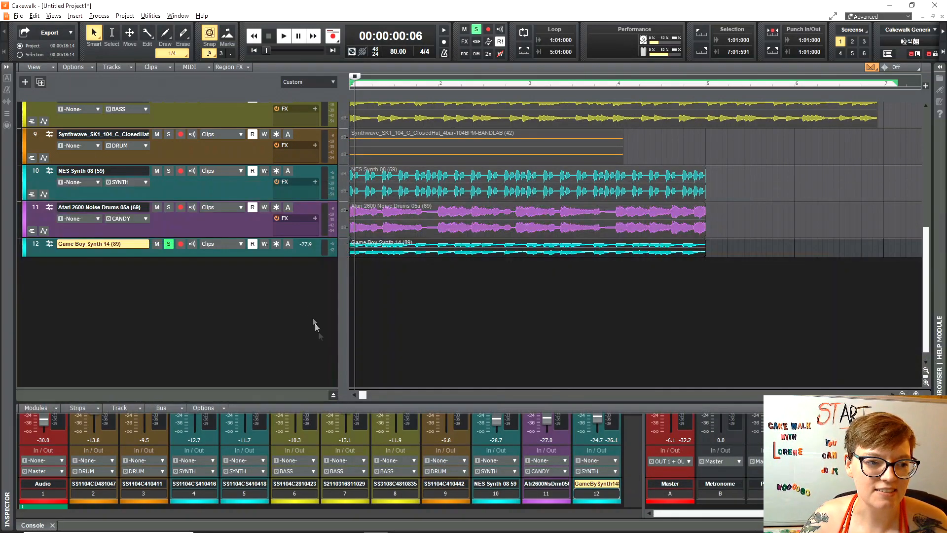
{"action": "left_click_drag", "start_coordinate": [216, 238], "coordinate": [199, 274]}
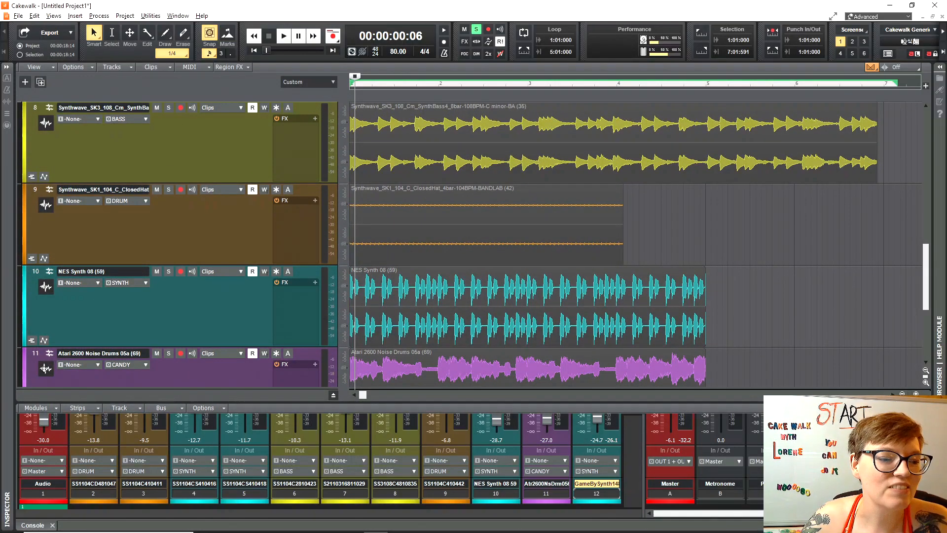
{"action": "left_click_drag", "start_coordinate": [45, 368], "coordinate": [64, 203]}
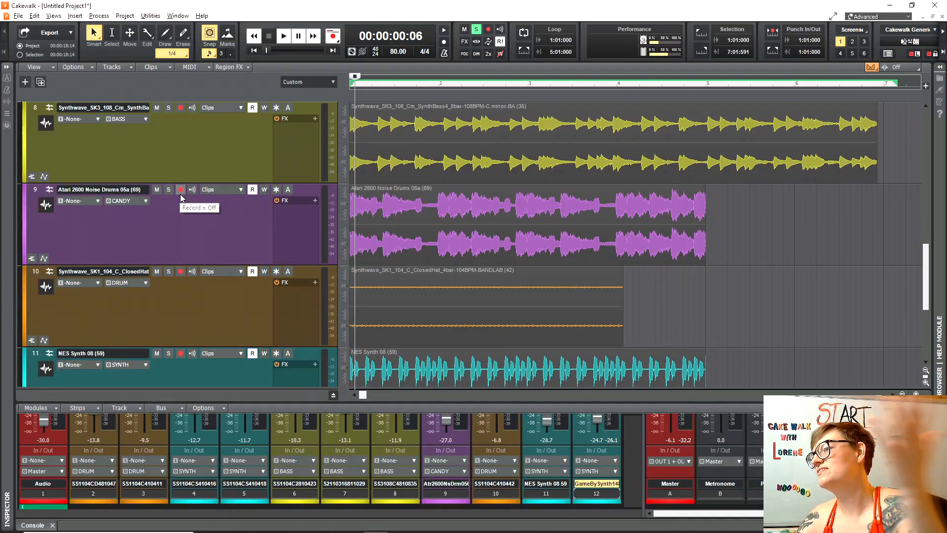
{"action": "scroll", "coordinate": [163, 251], "scroll_direction": "up", "scroll_amount": 6}
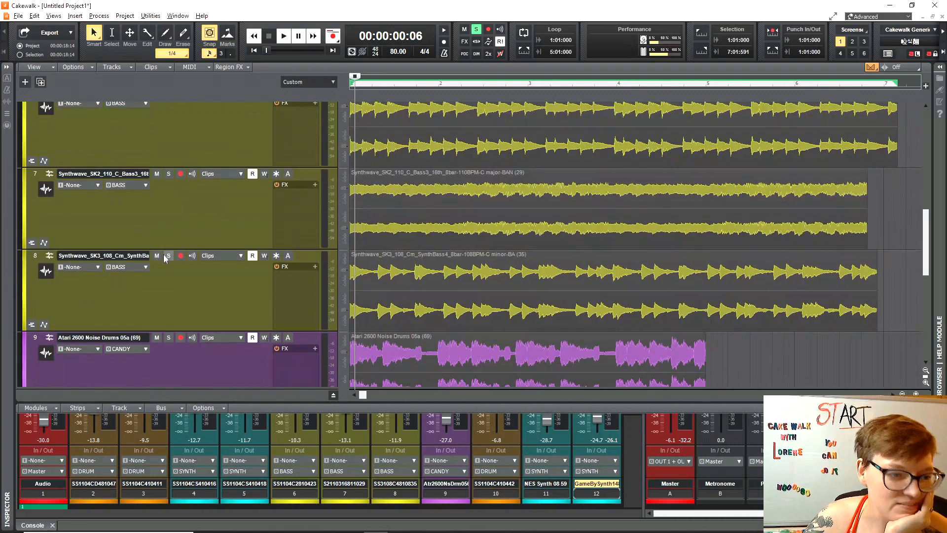
{"action": "scroll", "coordinate": [206, 281], "scroll_direction": "up", "scroll_amount": 4}
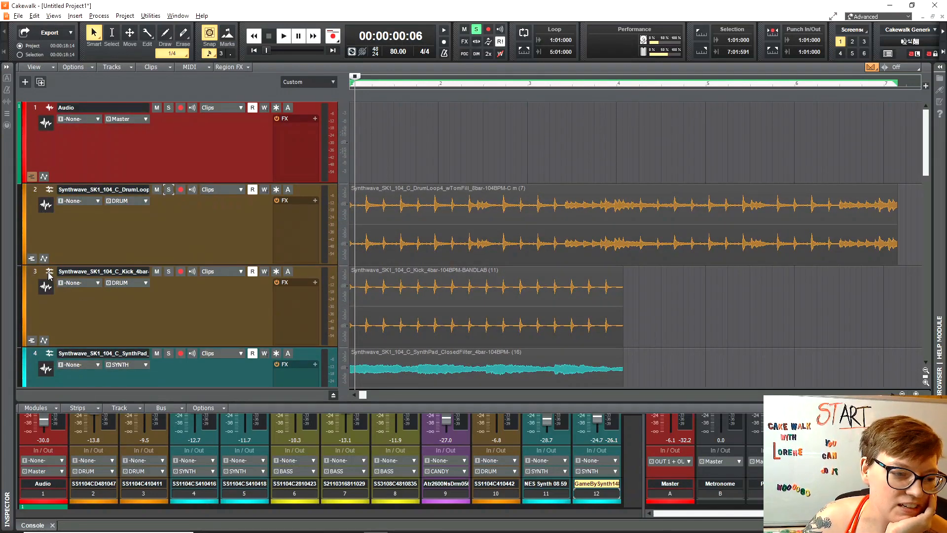
{"action": "left_click_drag", "start_coordinate": [49, 282], "coordinate": [50, 213]}
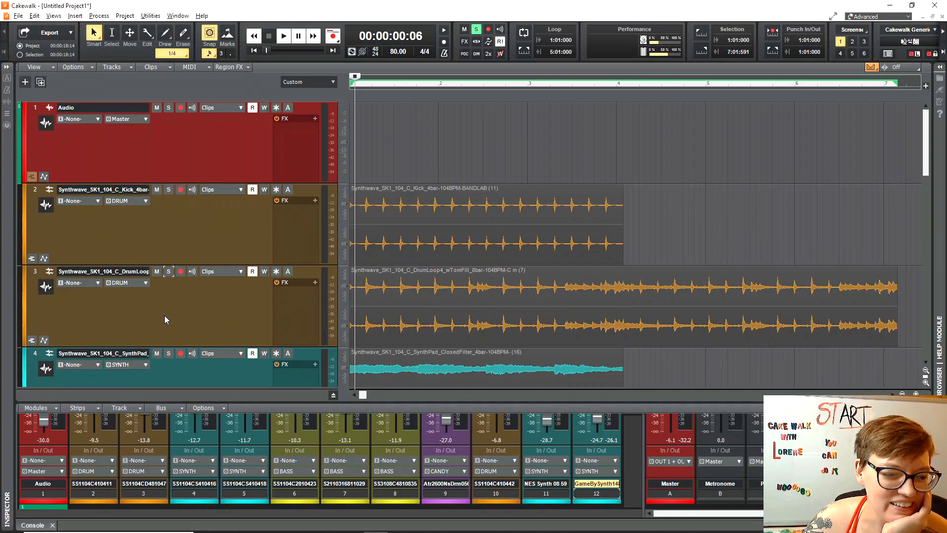
Move Game Boy Synth up to position 4, make its row taller, and select Kick.
{"action": "scroll", "coordinate": [164, 316], "scroll_direction": "down", "scroll_amount": 10}
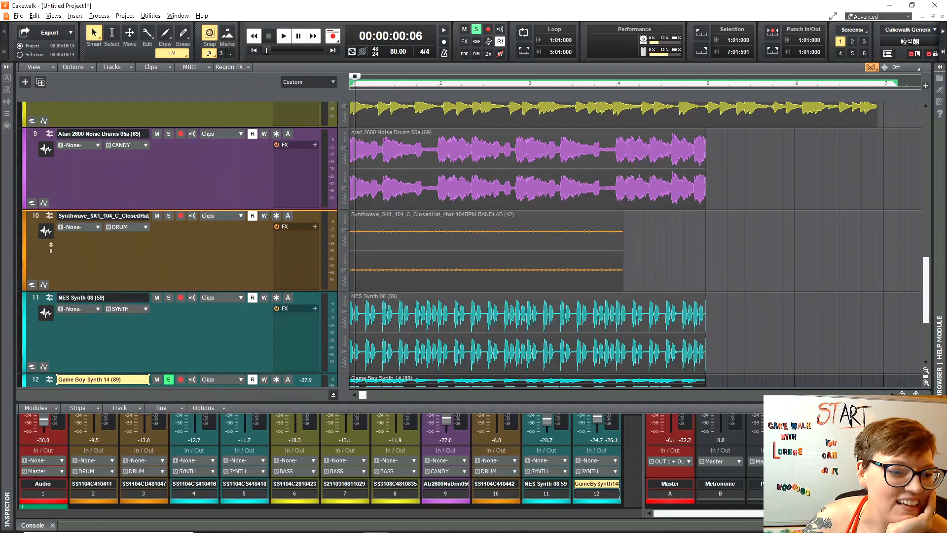
{"action": "scroll", "coordinate": [76, 291], "scroll_direction": "up", "scroll_amount": 6}
{"action": "left_click_drag", "start_coordinate": [77, 291], "coordinate": [88, 368]}
{"action": "scroll", "coordinate": [195, 372], "scroll_direction": "down", "scroll_amount": 6}
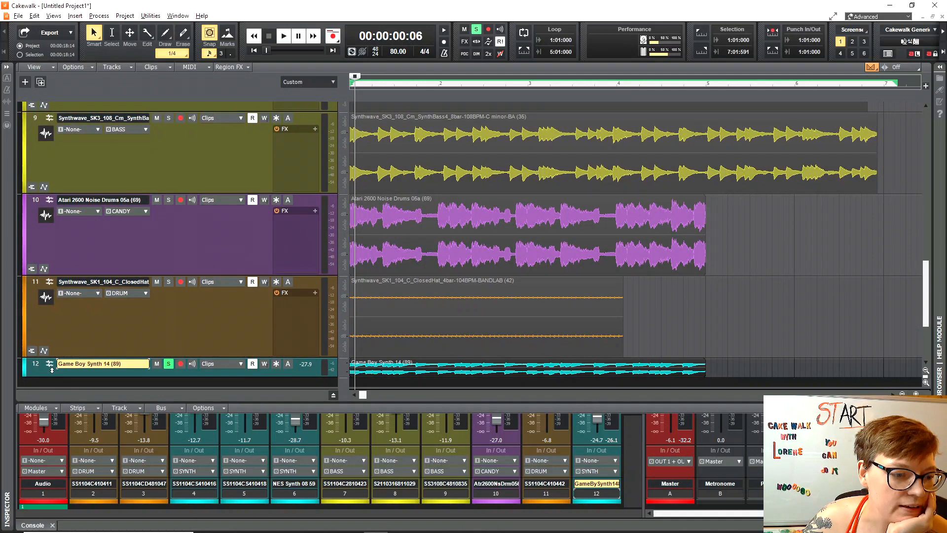
{"action": "left_click_drag", "start_coordinate": [131, 377], "coordinate": [130, 388]}
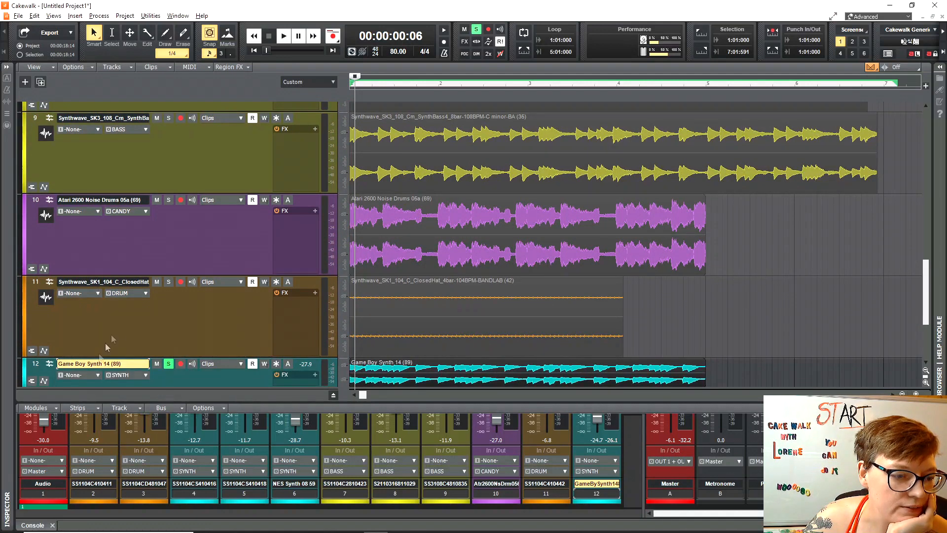
{"action": "scroll", "coordinate": [115, 337], "scroll_direction": "down", "scroll_amount": 3}
{"action": "left_click_drag", "start_coordinate": [118, 313], "coordinate": [118, 333]}
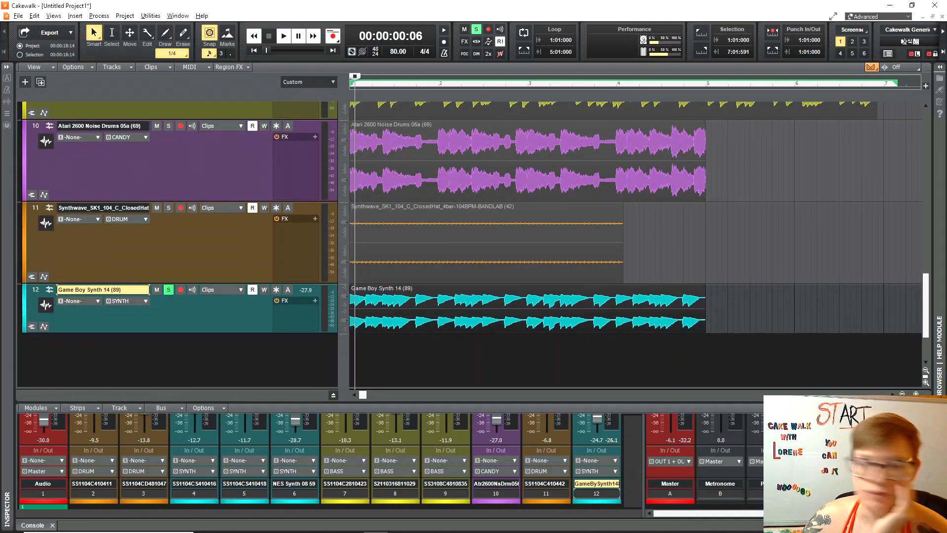
{"action": "scroll", "coordinate": [49, 306], "scroll_direction": "up", "scroll_amount": 6}
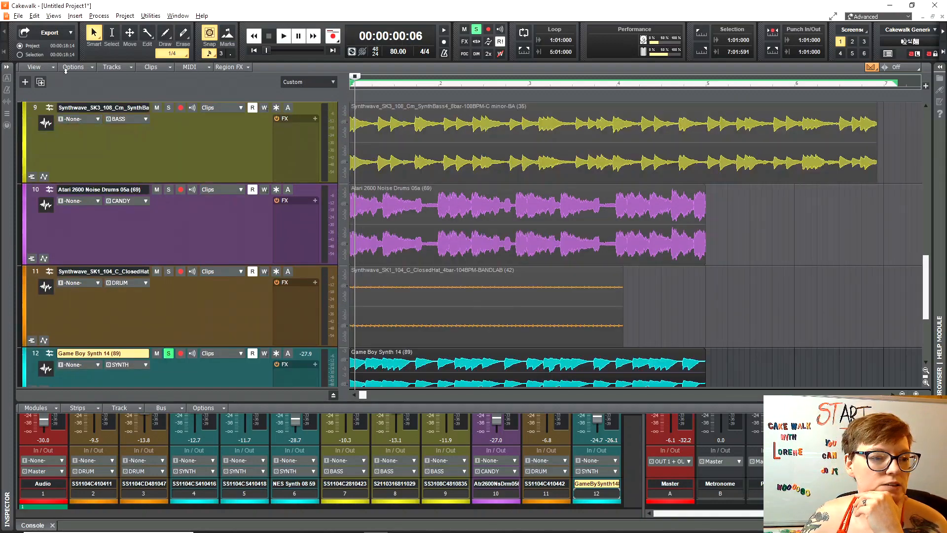
{"action": "left_click_drag", "start_coordinate": [65, 68], "coordinate": [90, 288]}
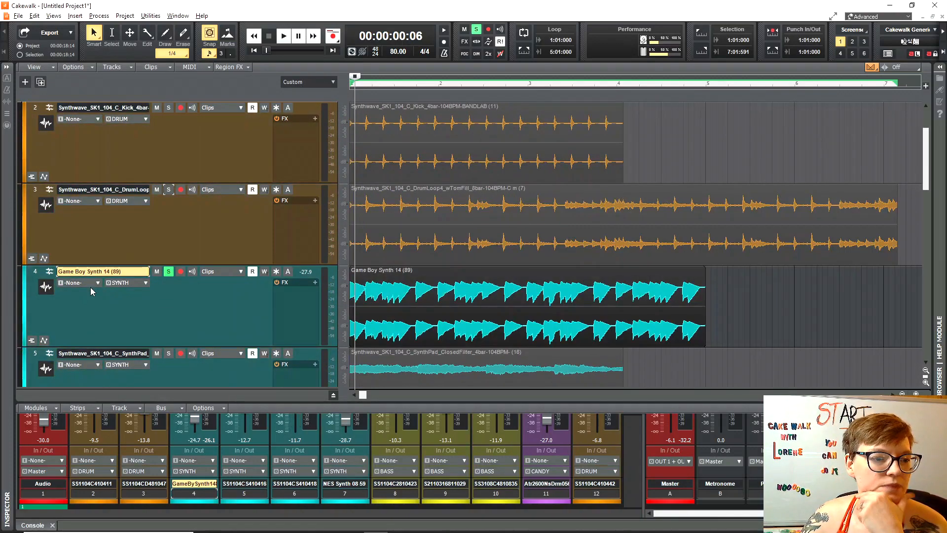
{"action": "scroll", "coordinate": [139, 321], "scroll_direction": "down", "scroll_amount": 5}
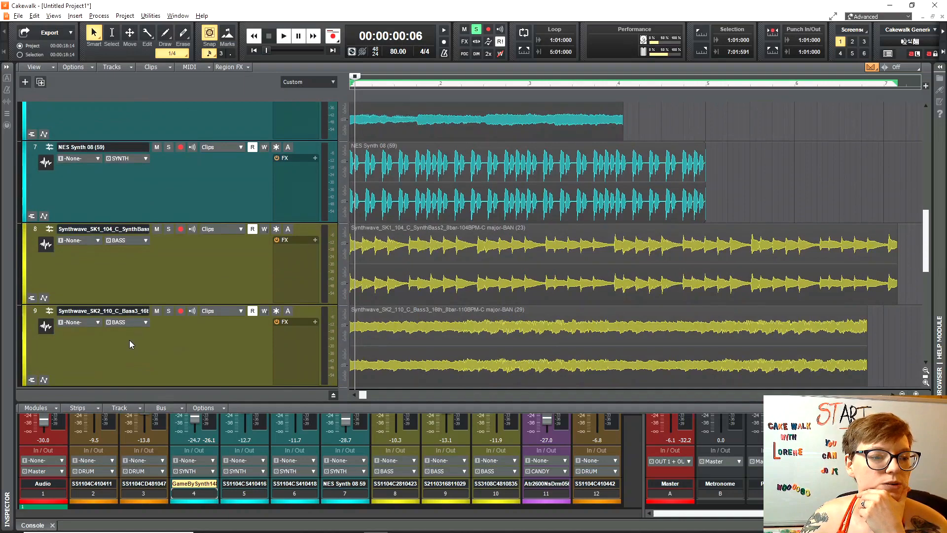
{"action": "scroll", "coordinate": [129, 341], "scroll_direction": "up", "scroll_amount": 7}
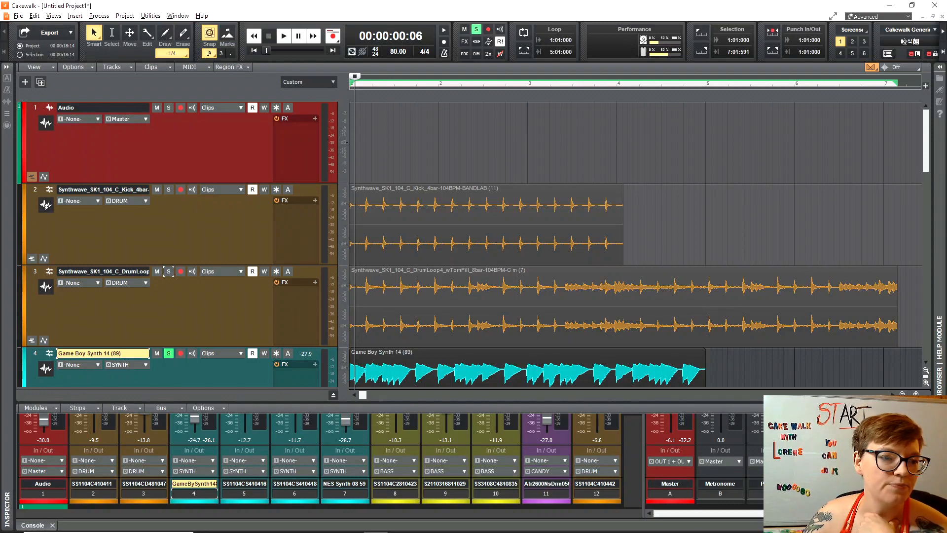
{"action": "left_click", "coordinate": [46, 206]}
Give the Kick track the Kick Drum 1 icon from the Drums folder.
{"action": "right_click", "coordinate": [46, 206]}
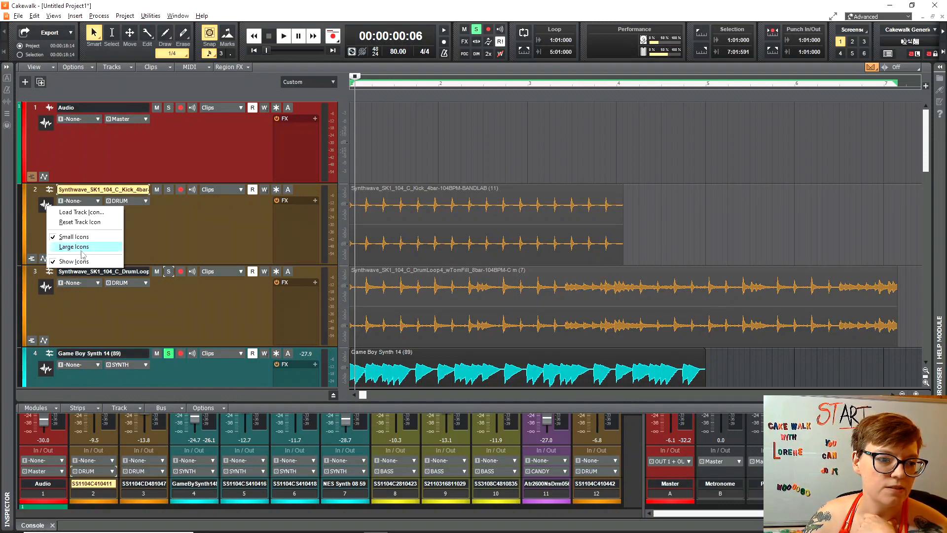
{"action": "left_click", "coordinate": [81, 213]}
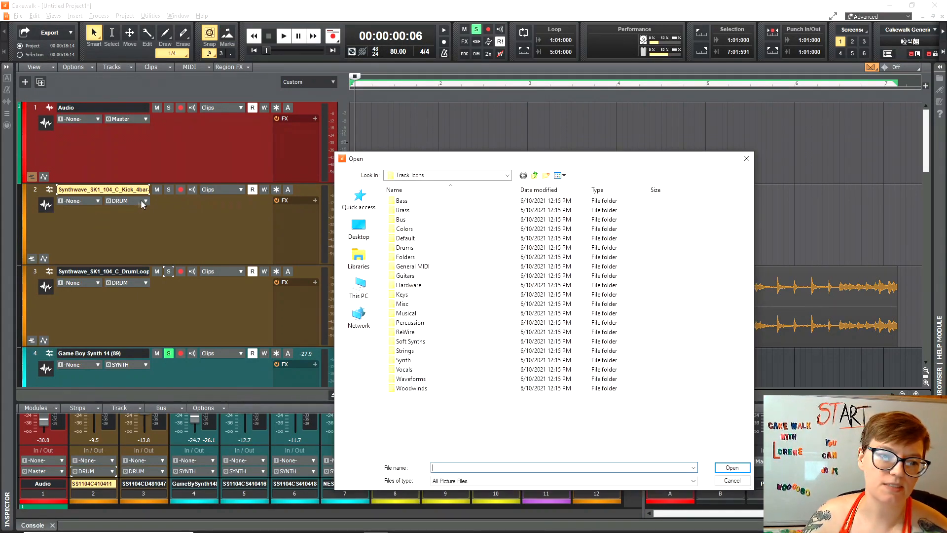
{"action": "double_click", "coordinate": [398, 248]}
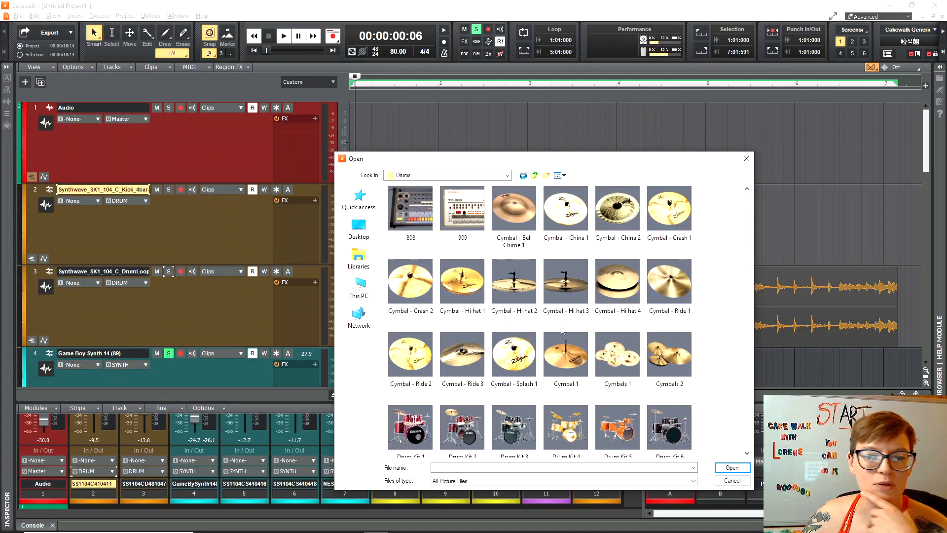
{"action": "scroll", "coordinate": [571, 399], "scroll_direction": "down", "scroll_amount": 5}
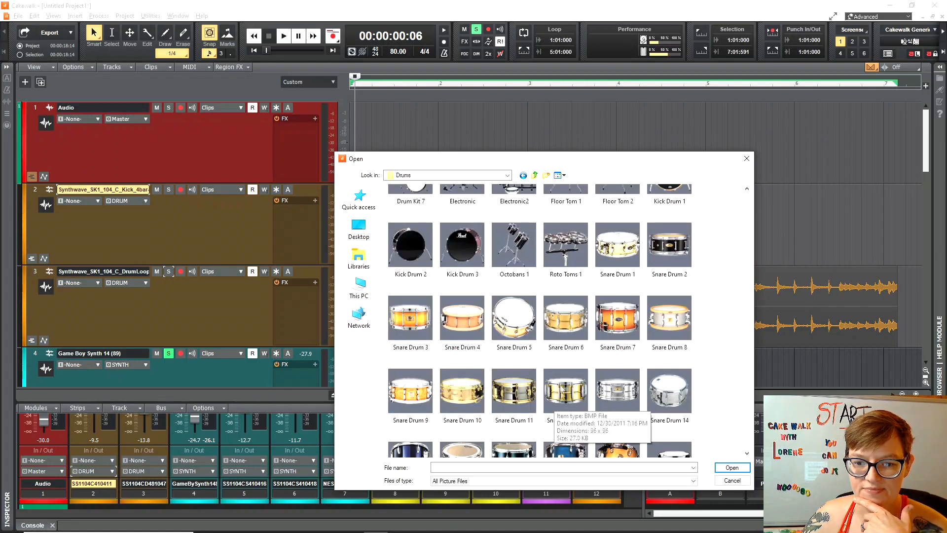
{"action": "scroll", "coordinate": [655, 380], "scroll_direction": "down", "scroll_amount": 3}
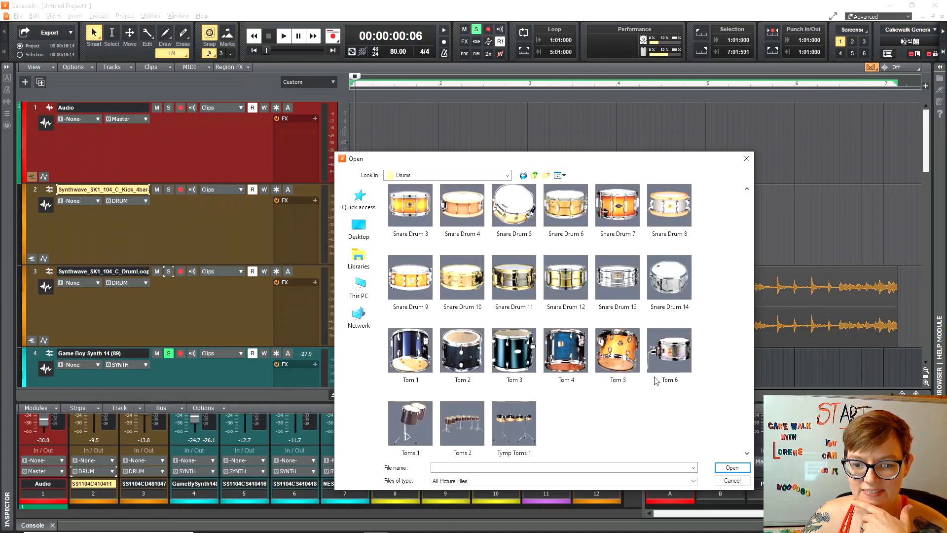
{"action": "scroll", "coordinate": [608, 401], "scroll_direction": "up", "scroll_amount": 8}
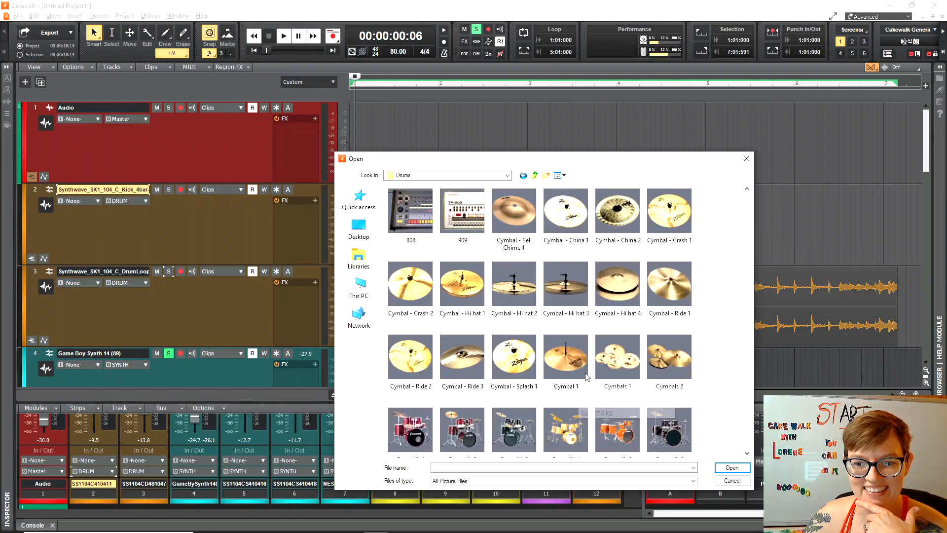
{"action": "scroll", "coordinate": [514, 400], "scroll_direction": "down", "scroll_amount": 2}
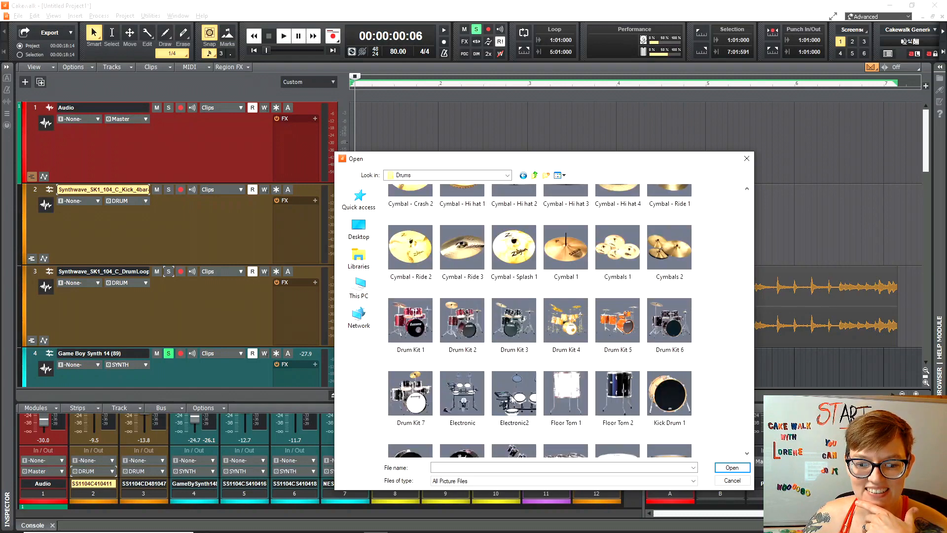
{"action": "left_click", "coordinate": [415, 399]}
{"action": "left_click", "coordinate": [667, 386]}
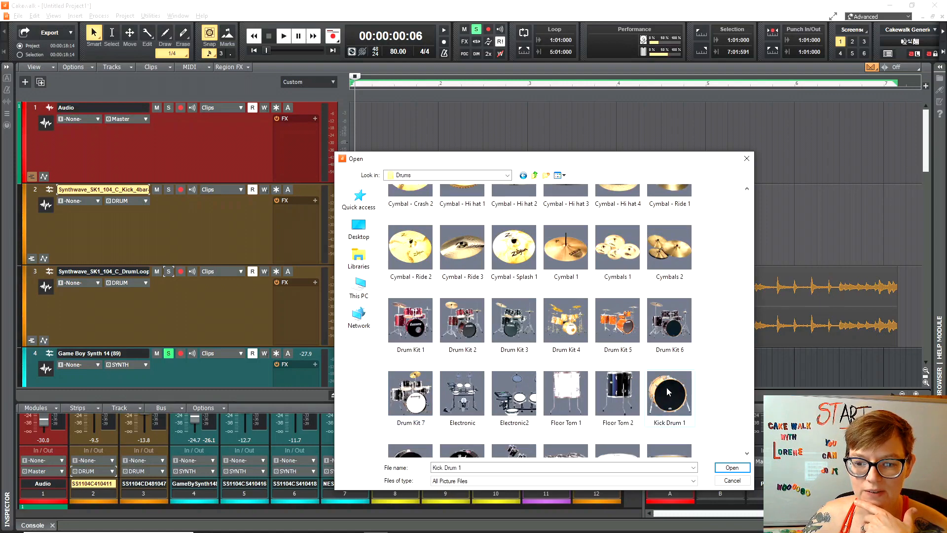
{"action": "left_click", "coordinate": [732, 468]}
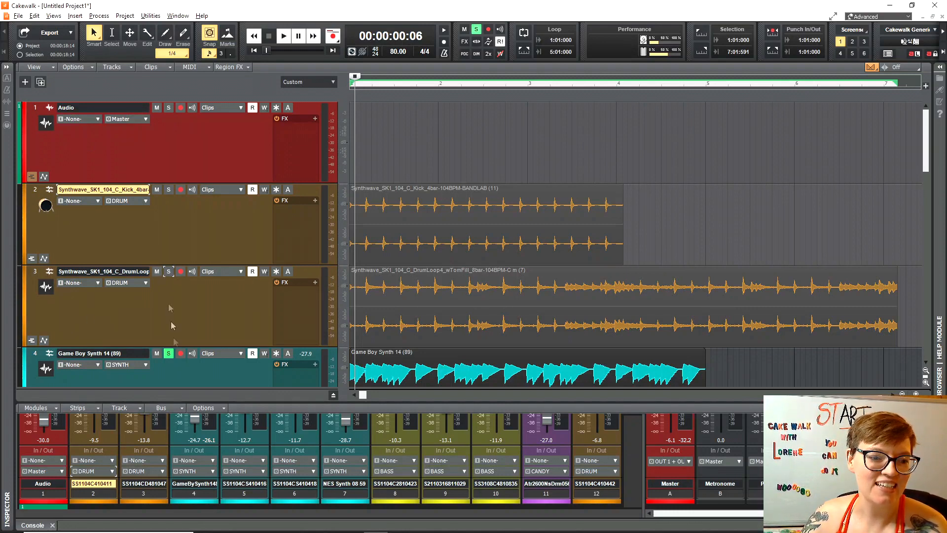
Solo and audition DrumLoop, then give it the Drum Kit 5 icon.
{"action": "left_click", "coordinate": [168, 353]}
{"action": "left_click", "coordinate": [168, 271]}
{"action": "key", "text": "space"}
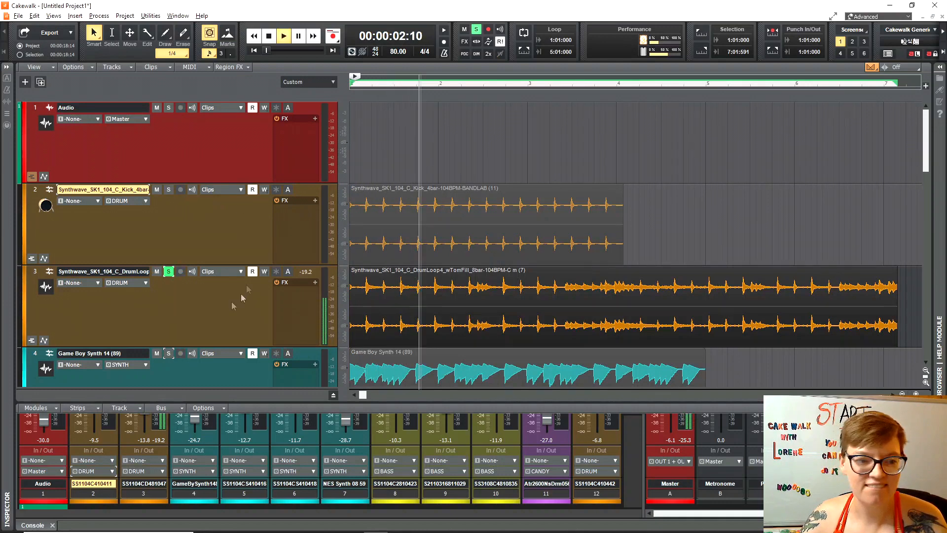
{"action": "key", "text": "space"}
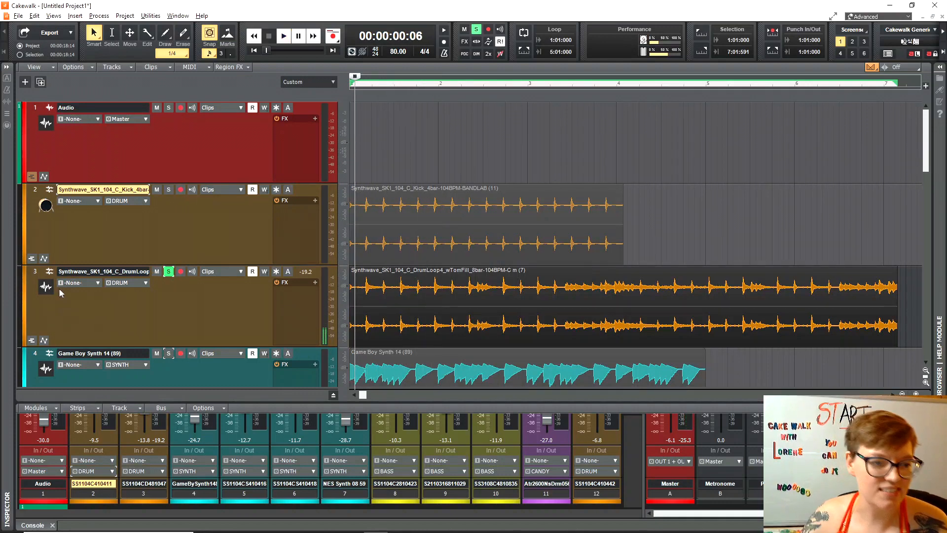
{"action": "right_click", "coordinate": [47, 289]}
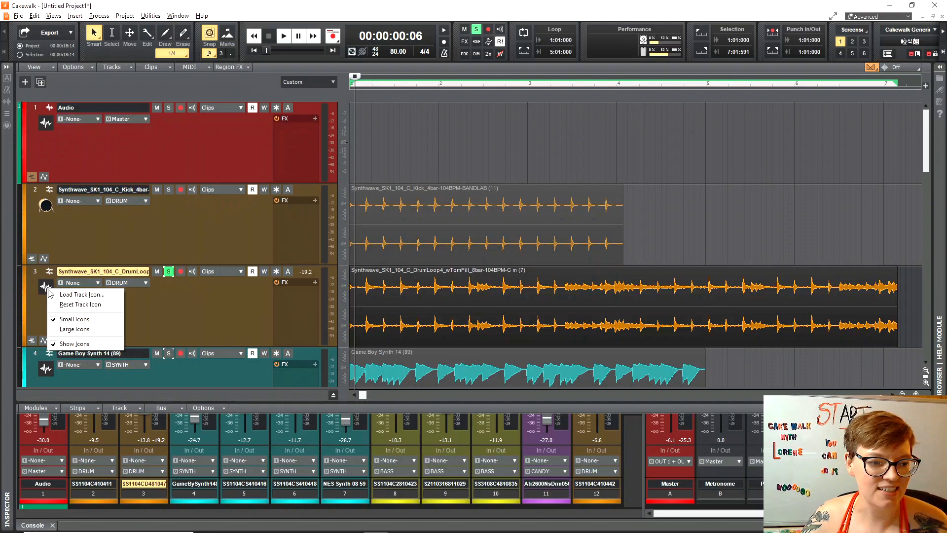
{"action": "left_click", "coordinate": [62, 295]}
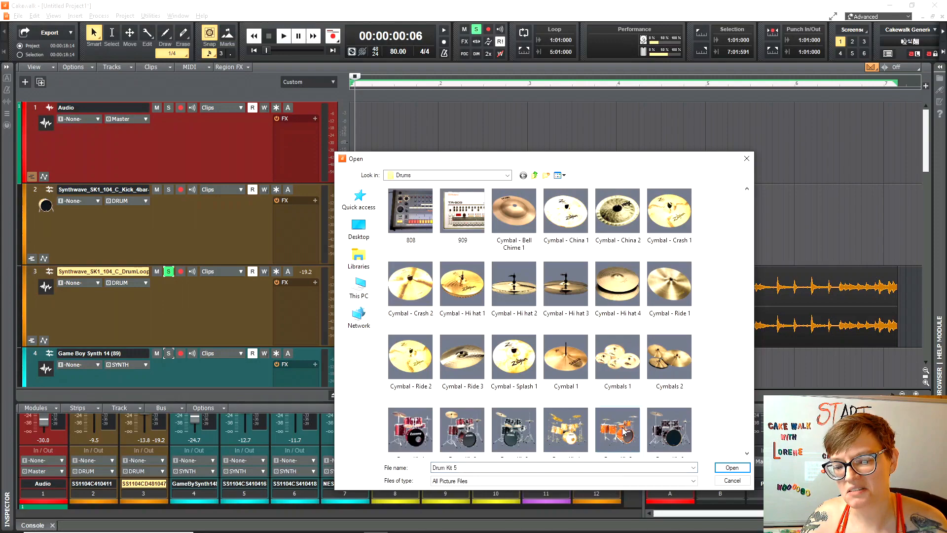
{"action": "left_click", "coordinate": [729, 469]}
Move ClosedHat up under DrumLoop and give it the Cymbal - Hi hat 2 icon.
{"action": "scroll", "coordinate": [107, 333], "scroll_direction": "down", "scroll_amount": 15}
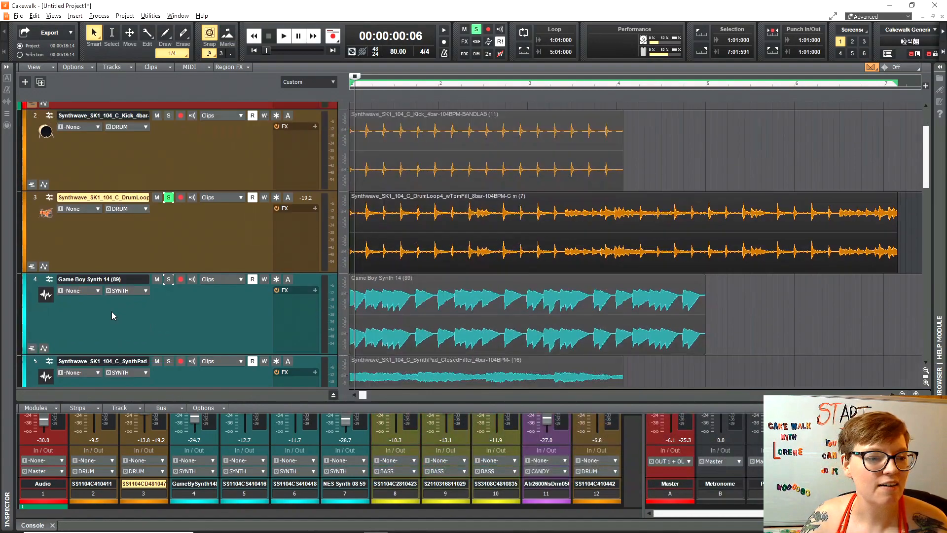
{"action": "scroll", "coordinate": [157, 349], "scroll_direction": "down", "scroll_amount": 3}
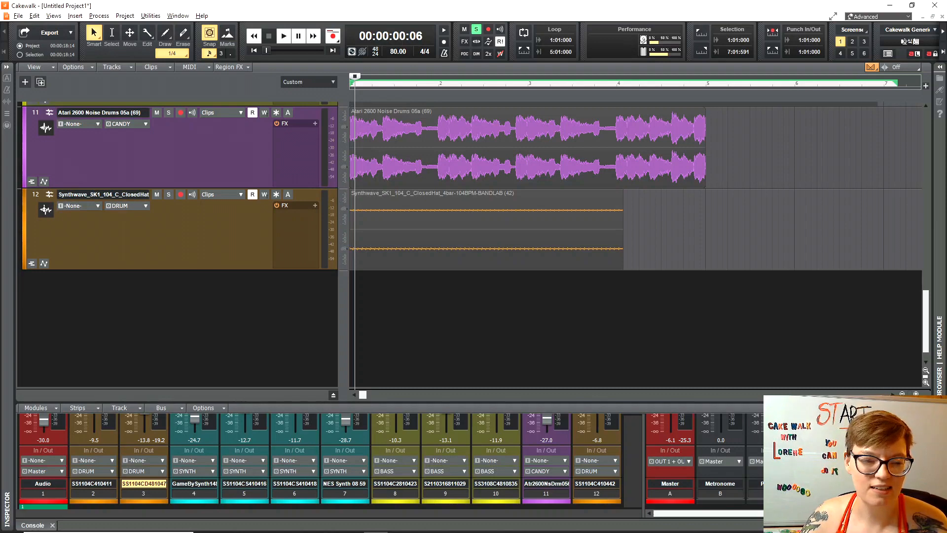
{"action": "scroll", "coordinate": [79, 280], "scroll_direction": "up", "scroll_amount": 18}
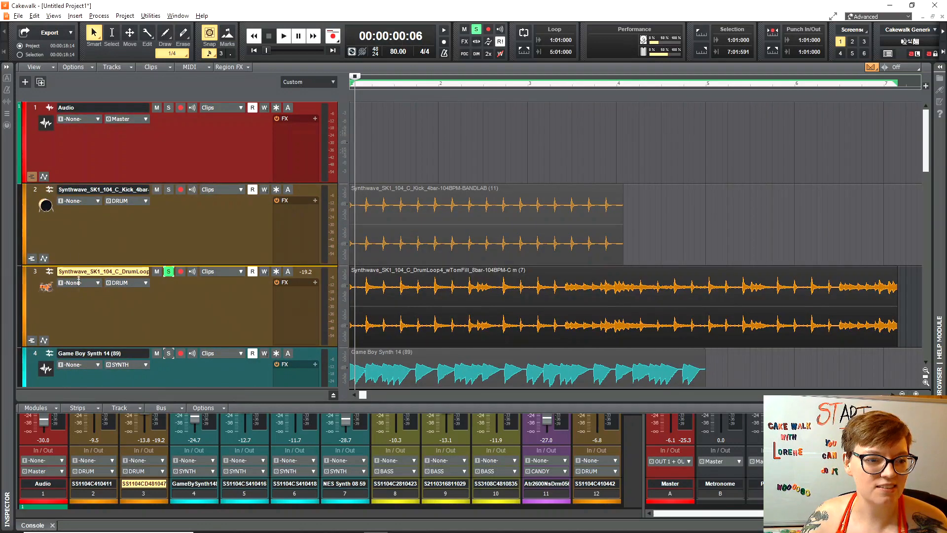
{"action": "left_click_drag", "start_coordinate": [79, 280], "coordinate": [92, 360]}
{"action": "scroll", "coordinate": [134, 320], "scroll_direction": "down", "scroll_amount": 3}
{"action": "scroll", "coordinate": [133, 324], "scroll_direction": "down", "scroll_amount": 1}
{"action": "right_click", "coordinate": [45, 259]}
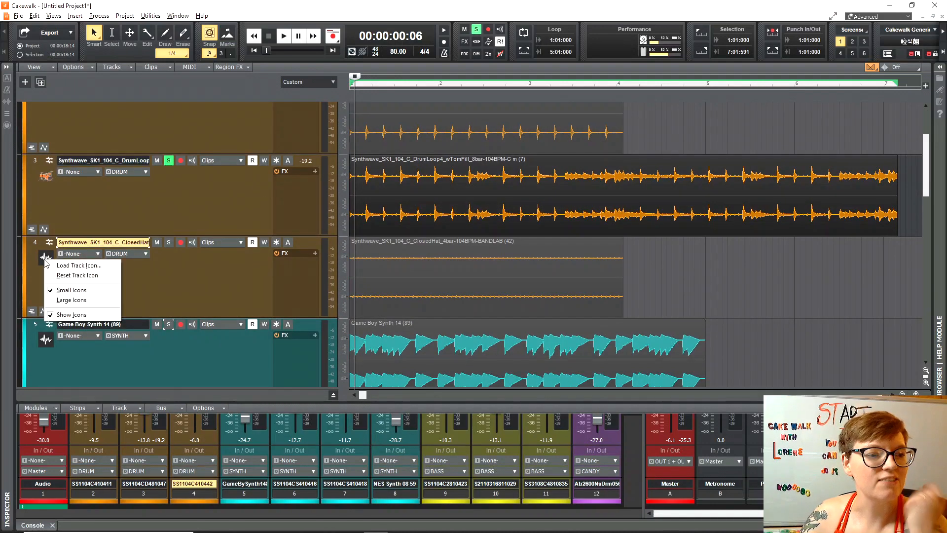
{"action": "left_click", "coordinate": [71, 266]}
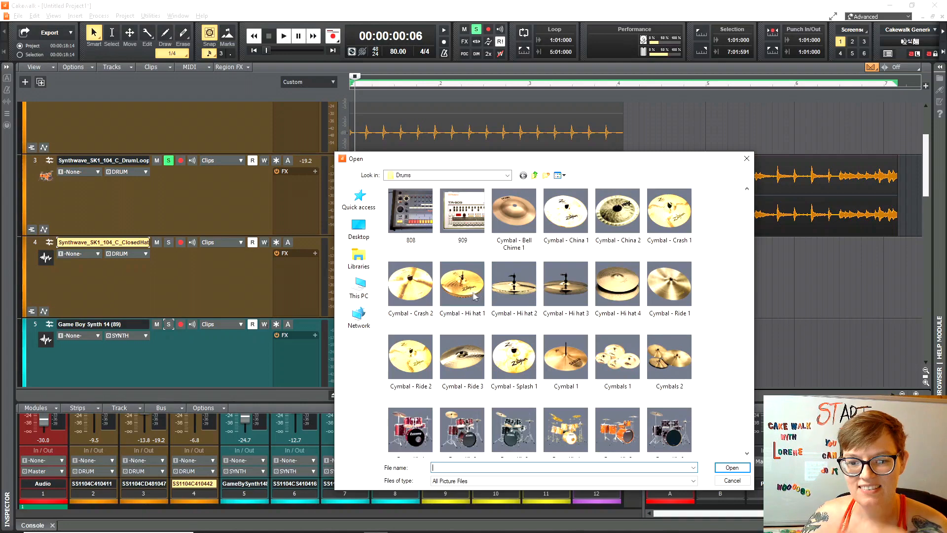
{"action": "left_click", "coordinate": [519, 286]}
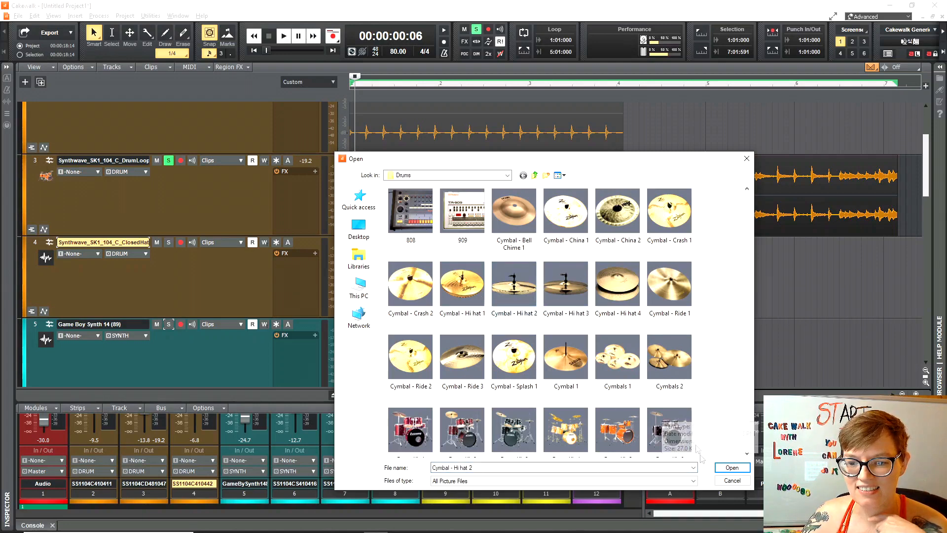
{"action": "left_click", "coordinate": [733, 468]}
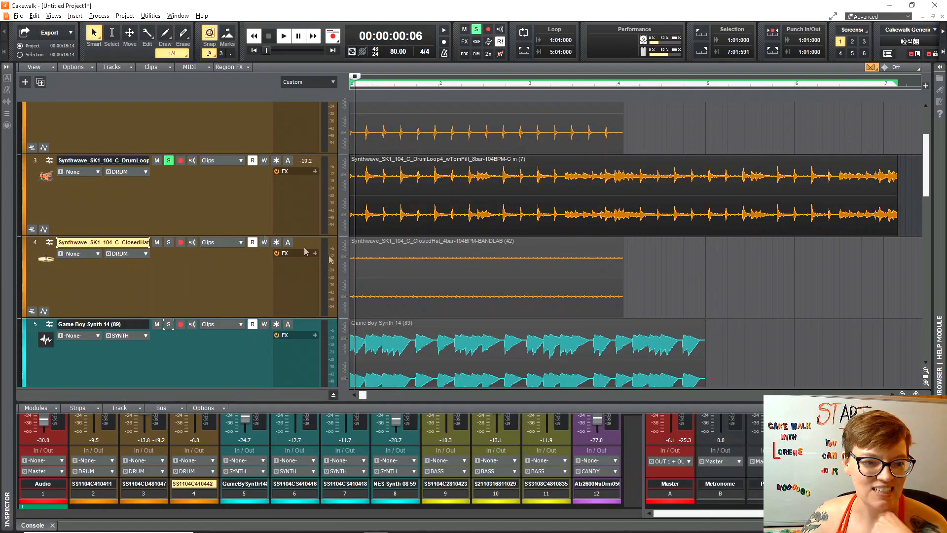
Solo the ClosedHat track instead of DrumLoop and play it alone.
{"action": "left_click", "coordinate": [168, 243]}
{"action": "left_click", "coordinate": [168, 161]}
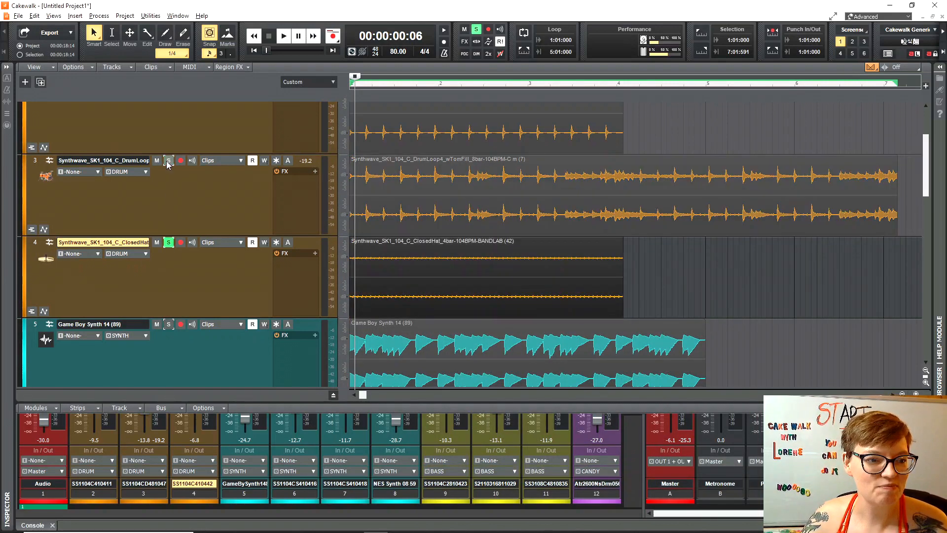
{"action": "key", "text": "space"}
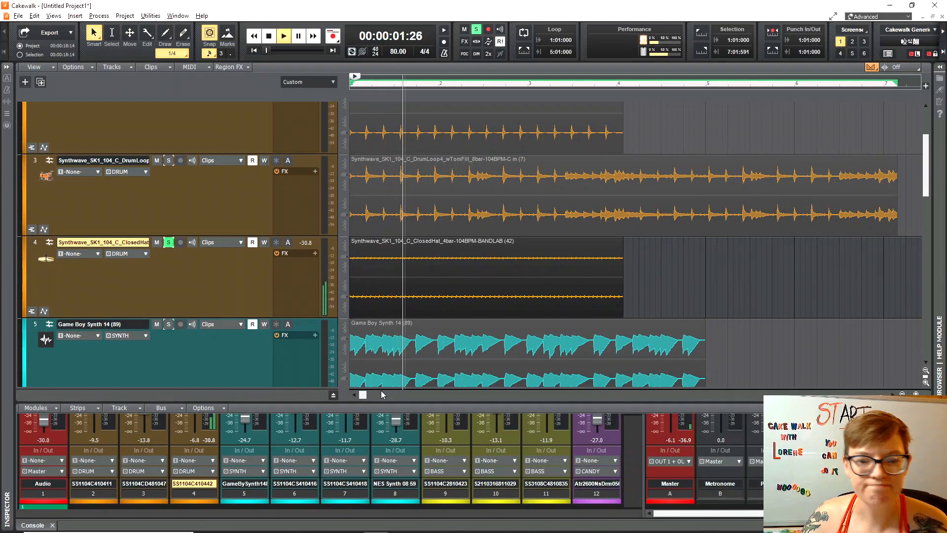
{"action": "key", "text": "space"}
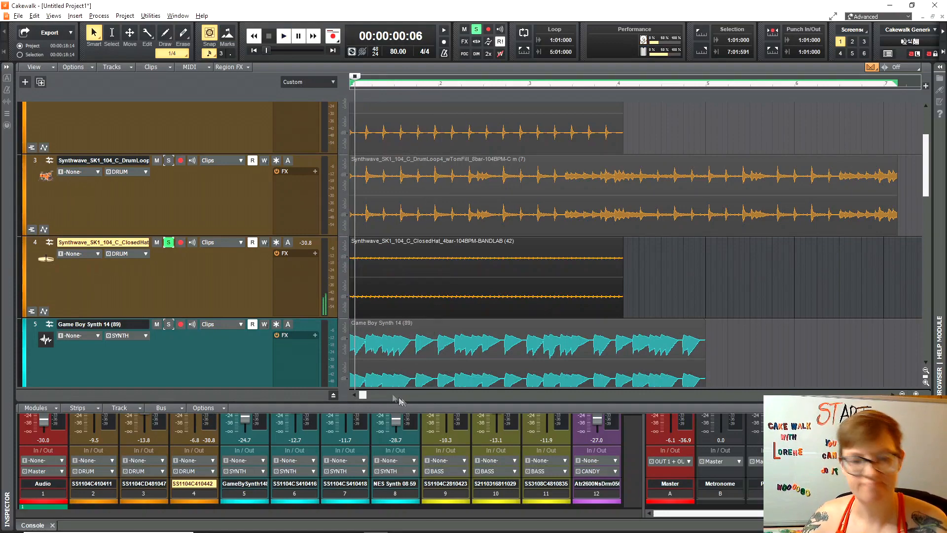
Scroll down through all twelve tracks and back up to review them.
{"action": "scroll", "coordinate": [212, 309], "scroll_direction": "down", "scroll_amount": 3}
{"action": "scroll", "coordinate": [182, 296], "scroll_direction": "down", "scroll_amount": 2}
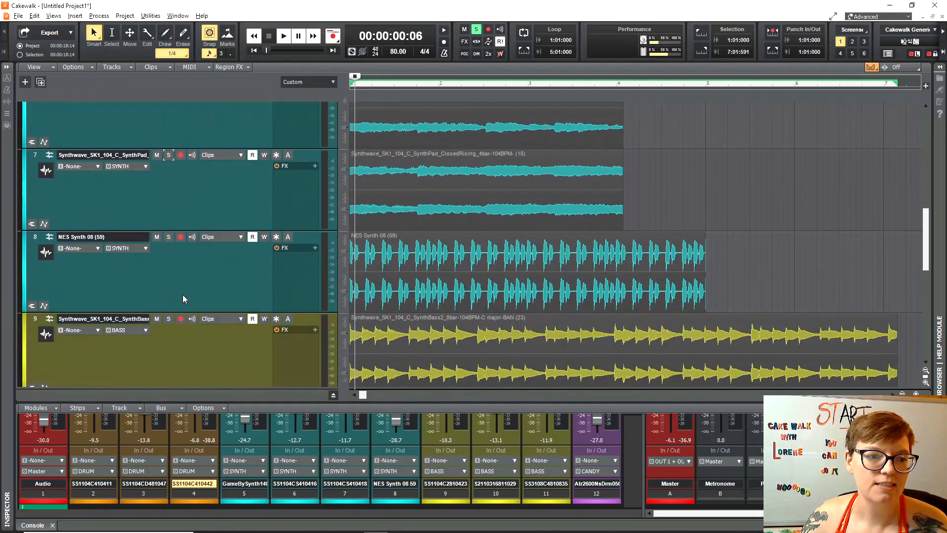
{"action": "scroll", "coordinate": [107, 343], "scroll_direction": "down", "scroll_amount": 2}
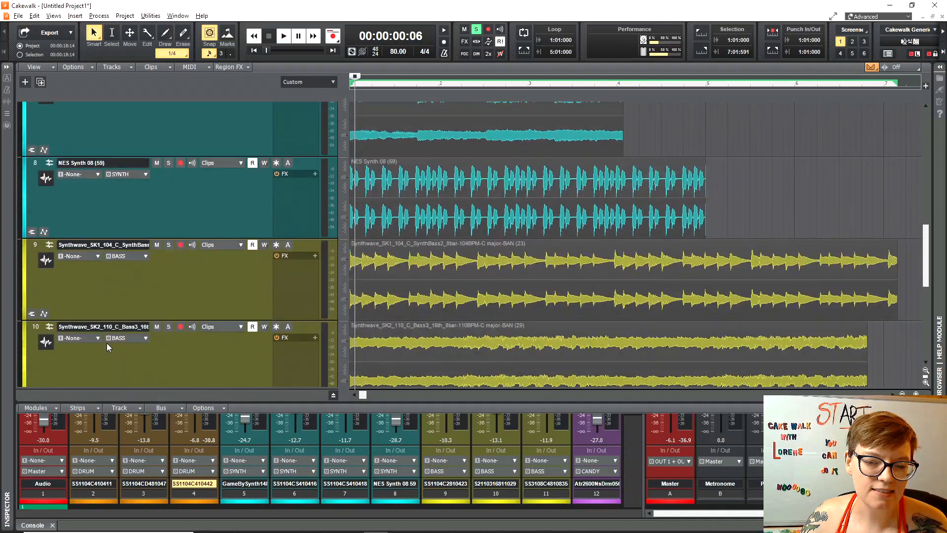
{"action": "scroll", "coordinate": [105, 331], "scroll_direction": "down", "scroll_amount": 3}
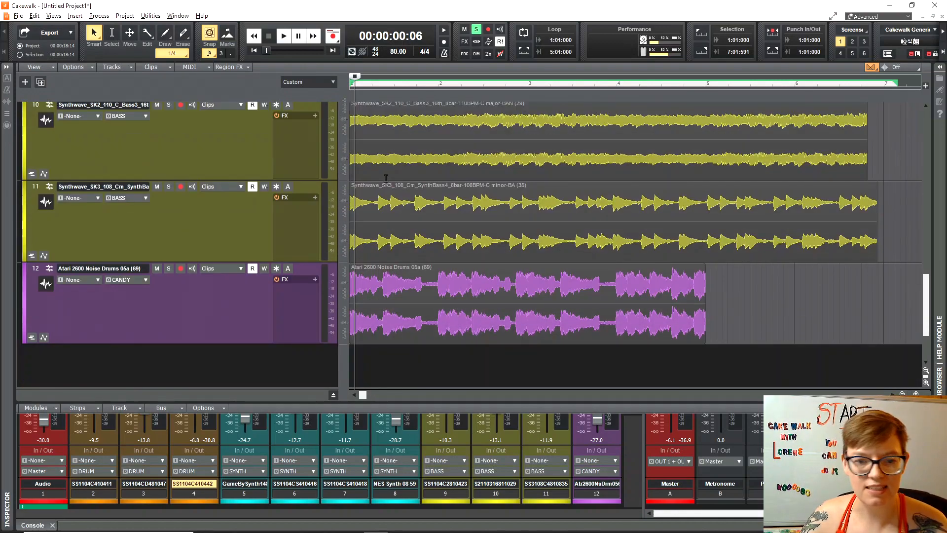
{"action": "scroll", "coordinate": [167, 256], "scroll_direction": "up", "scroll_amount": 12}
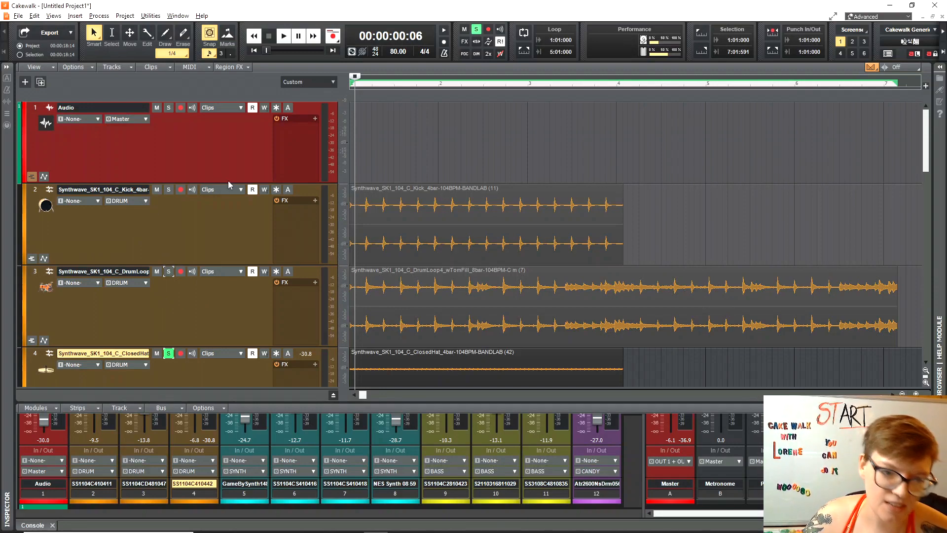
Shrink tracks 1–3 and the closed hi-hat track to compact rows, then expand the console to full channel strips.
{"action": "left_click_drag", "start_coordinate": [237, 181], "coordinate": [235, 132]}
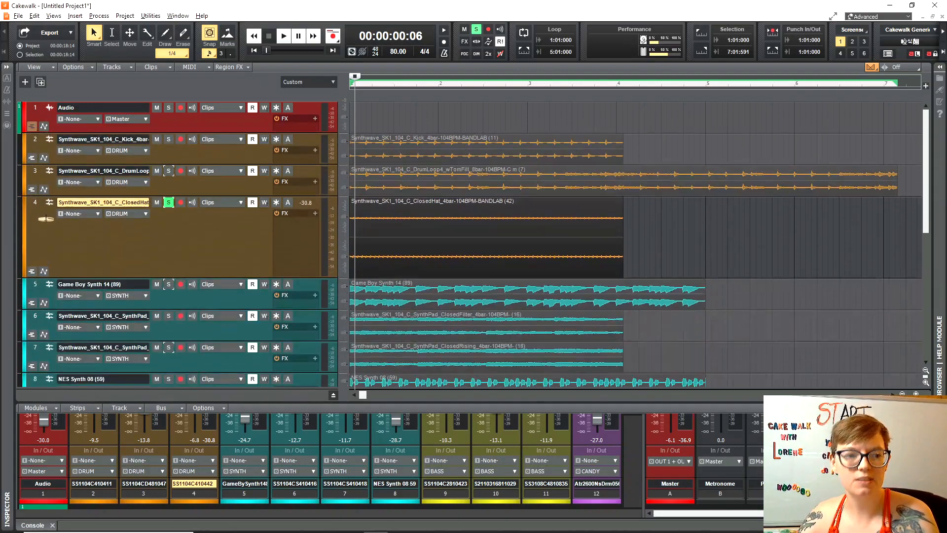
{"action": "left_click_drag", "start_coordinate": [235, 278], "coordinate": [235, 228]}
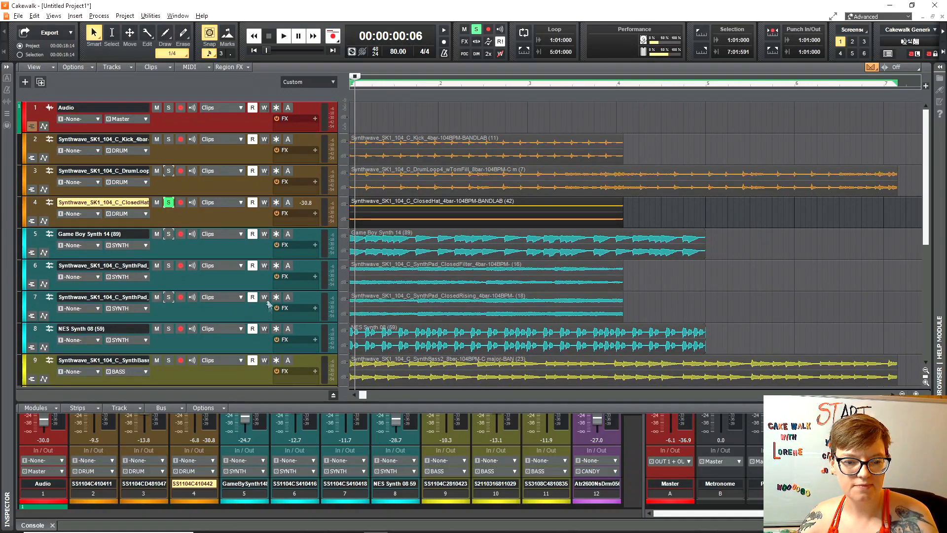
{"action": "scroll", "coordinate": [265, 293], "scroll_direction": "down", "scroll_amount": 5}
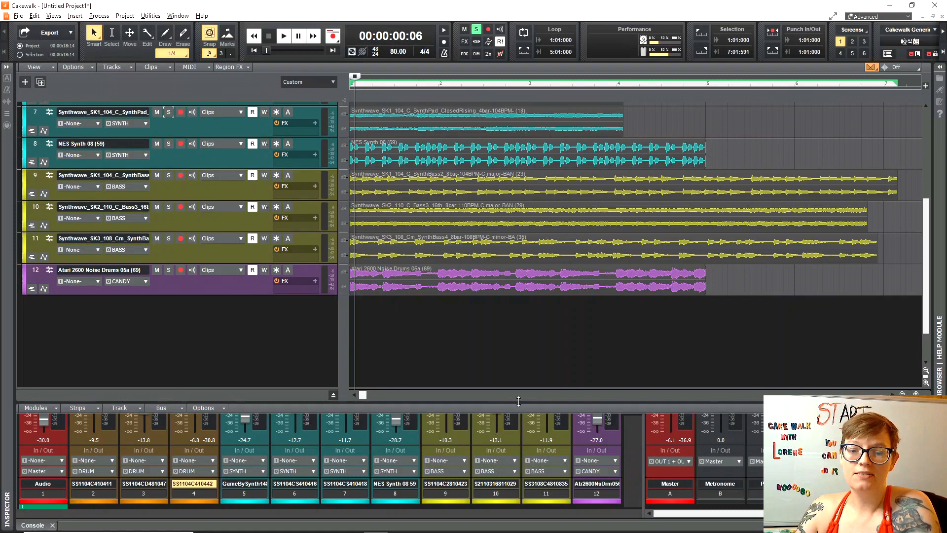
{"action": "left_click_drag", "start_coordinate": [491, 177], "coordinate": [491, 174]}
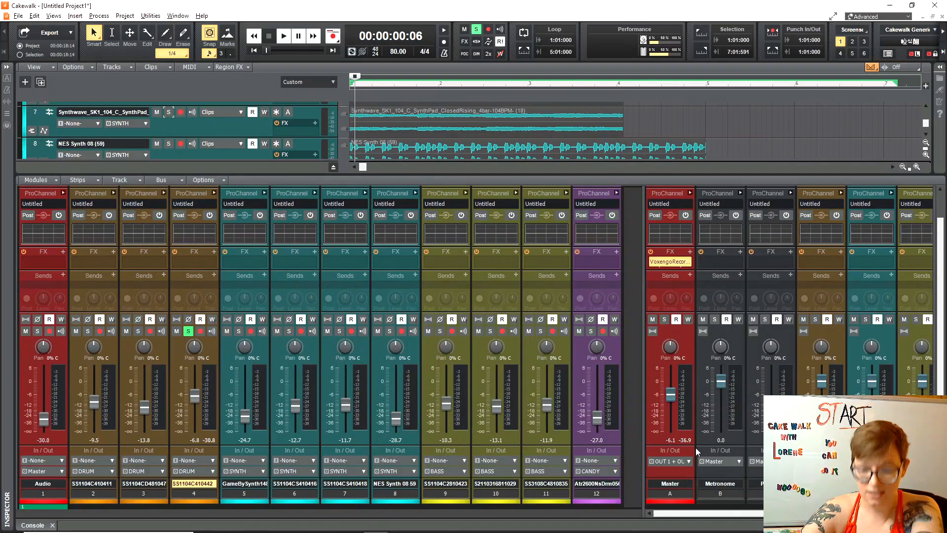
{"action": "mouse_move", "coordinate": [720, 409]}
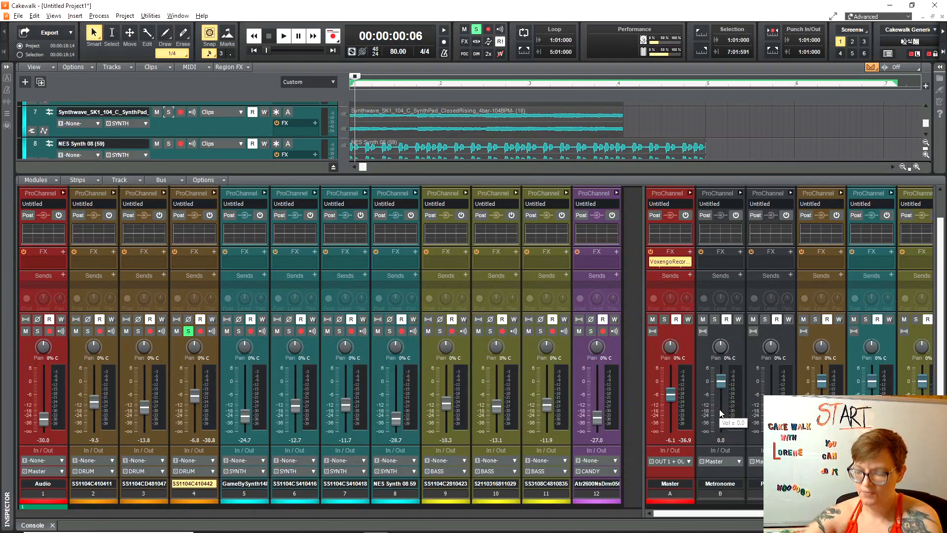
{"action": "left_click", "coordinate": [668, 265]}
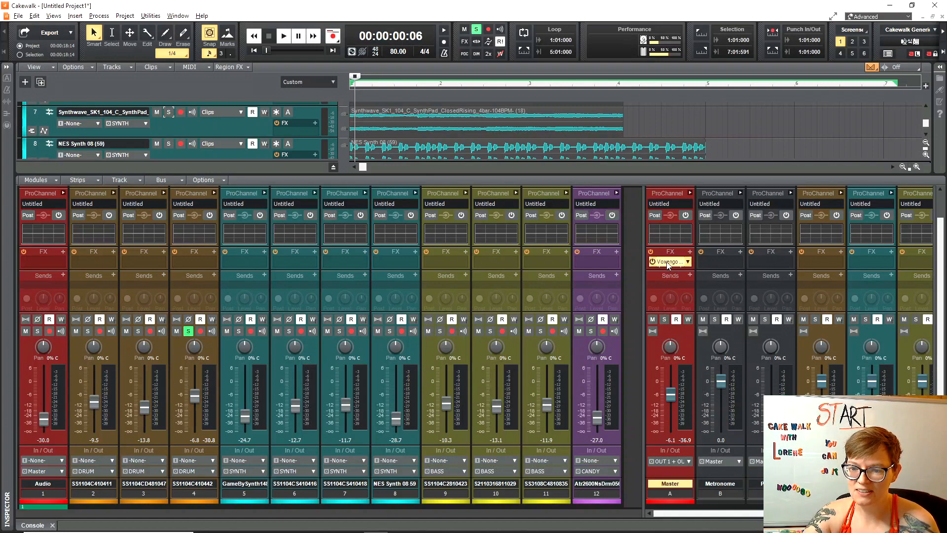
{"action": "double_click", "coordinate": [670, 262]}
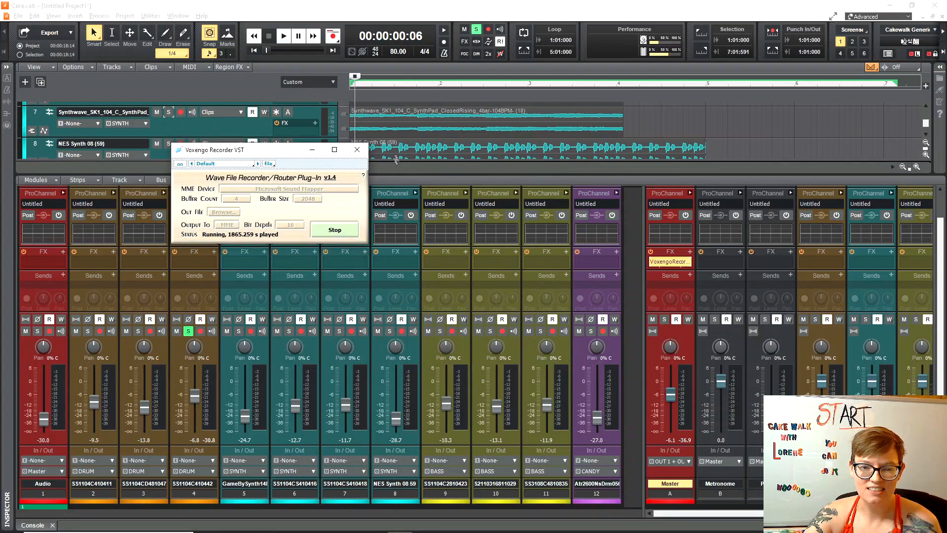
{"action": "left_click", "coordinate": [356, 151]}
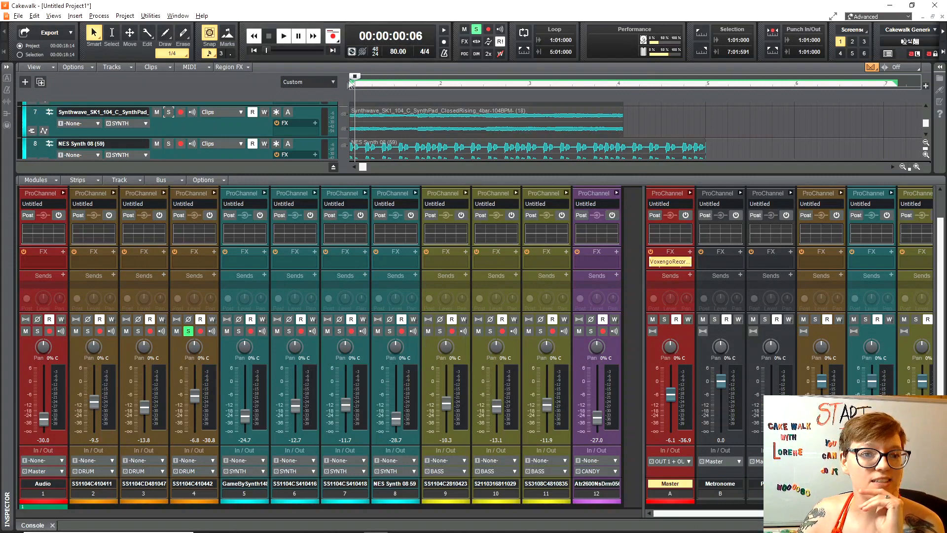
{"action": "left_click", "coordinate": [125, 16]}
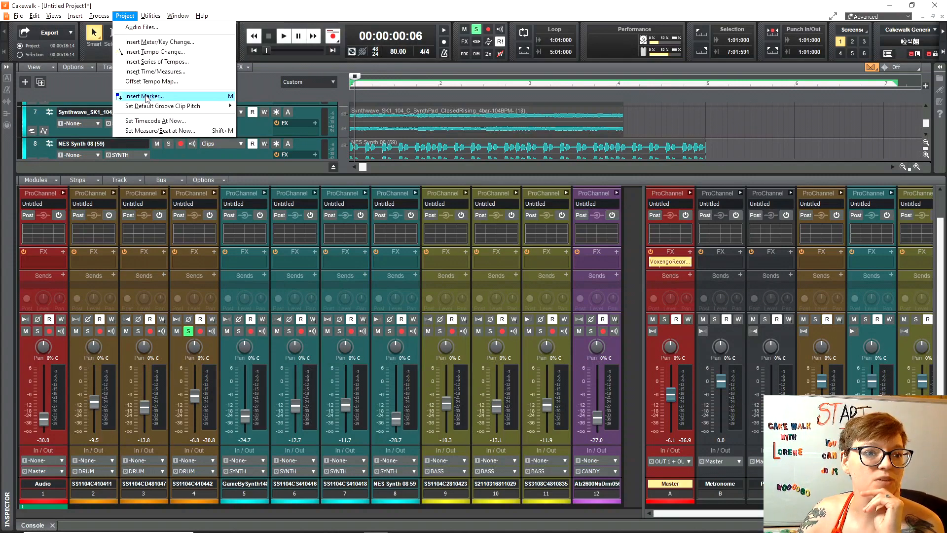
{"action": "mouse_move", "coordinate": [151, 108]}
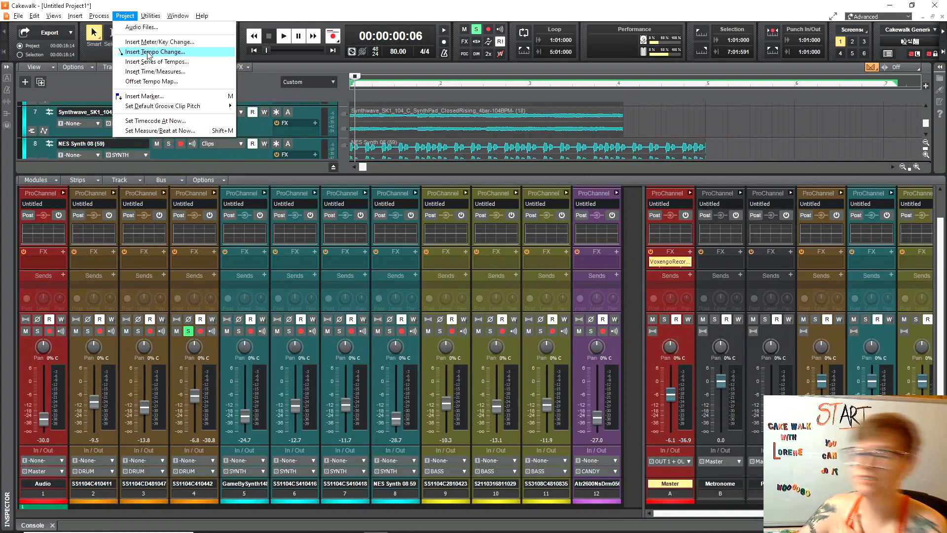
{"action": "left_click", "coordinate": [130, 16]}
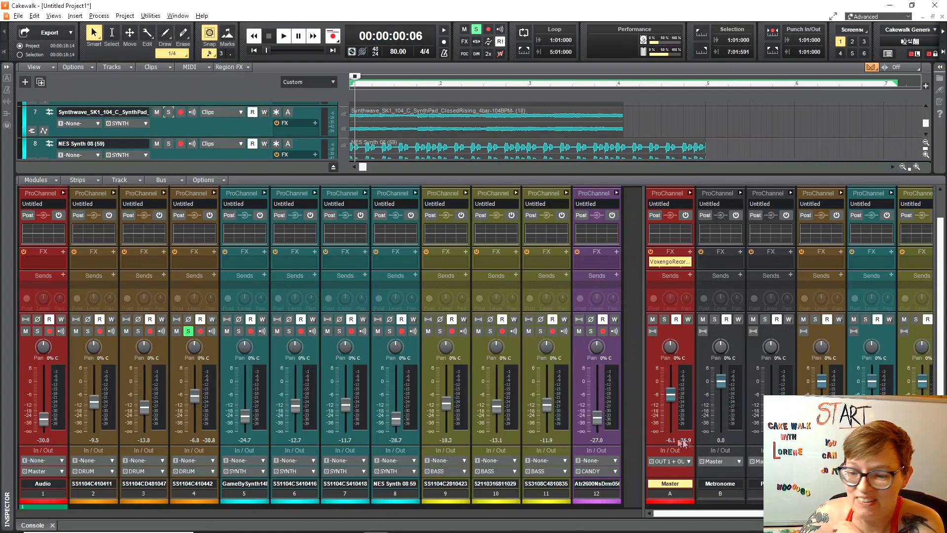
Widen the console's bus area, rebalance track view and console, and rename track 2 to 'Kick'.
{"action": "left_click_drag", "start_coordinate": [643, 448], "coordinate": [539, 448]}
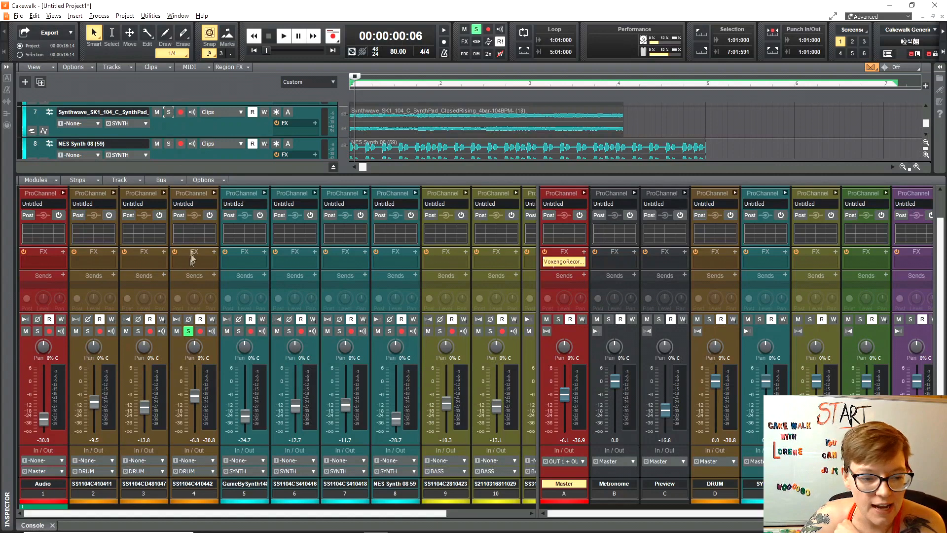
{"action": "left_click", "coordinate": [97, 483]}
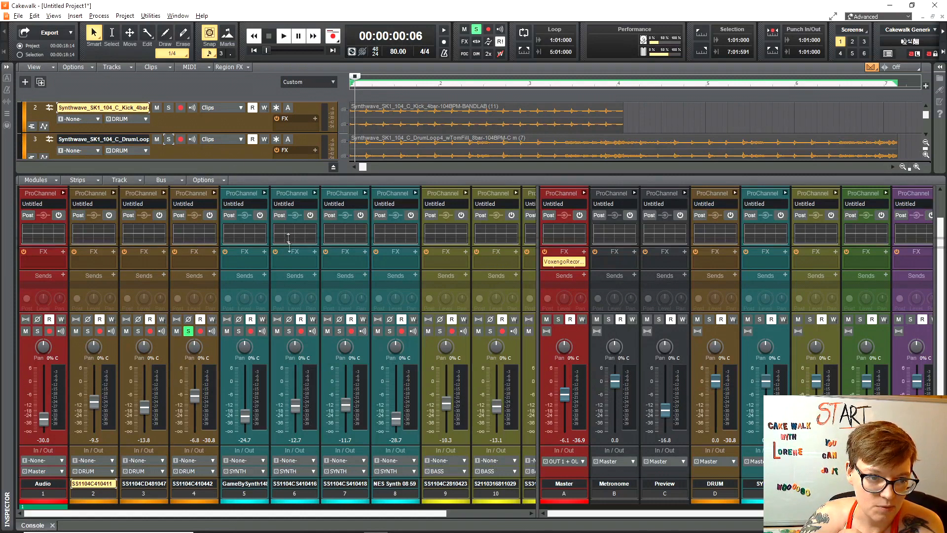
{"action": "left_click_drag", "start_coordinate": [289, 242], "coordinate": [291, 292]}
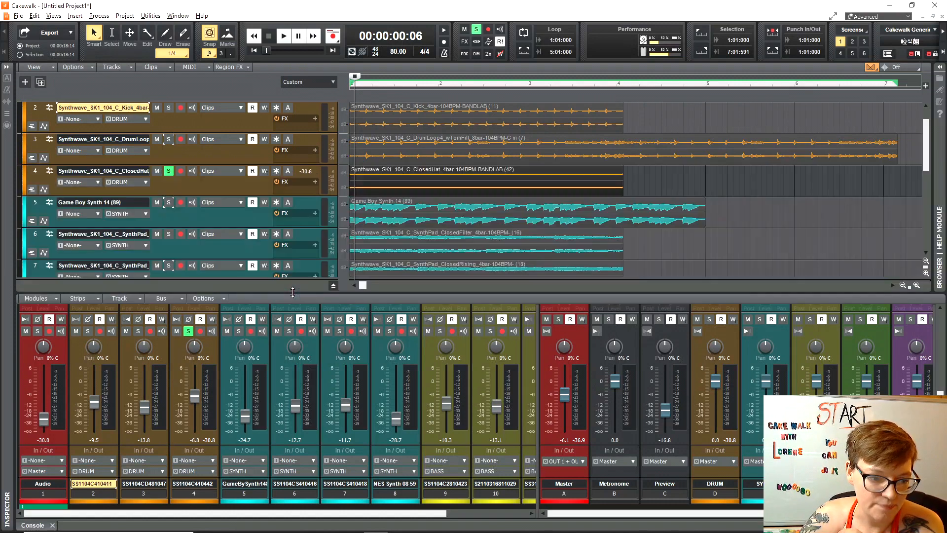
{"action": "double_click", "coordinate": [97, 484]}
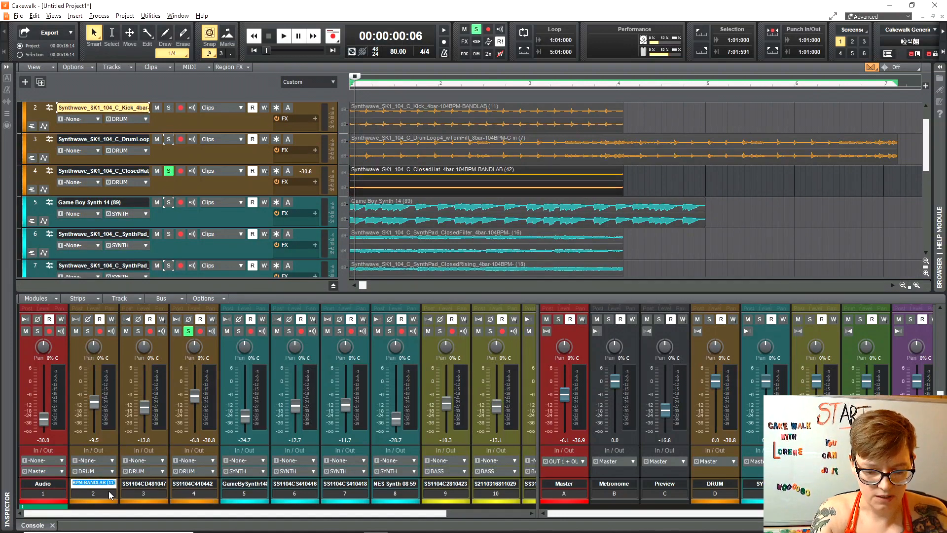
{"action": "type", "text": "Kick"}
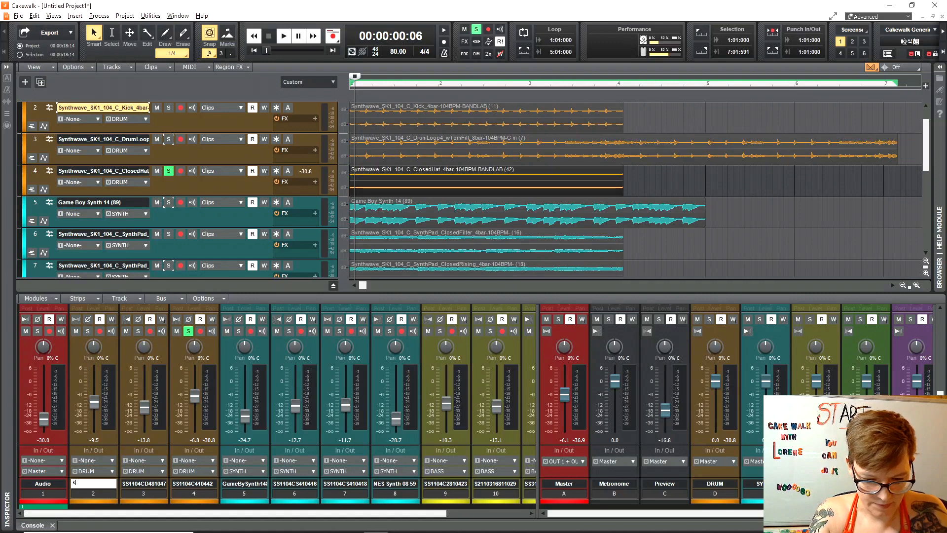
{"action": "key", "text": "Return"}
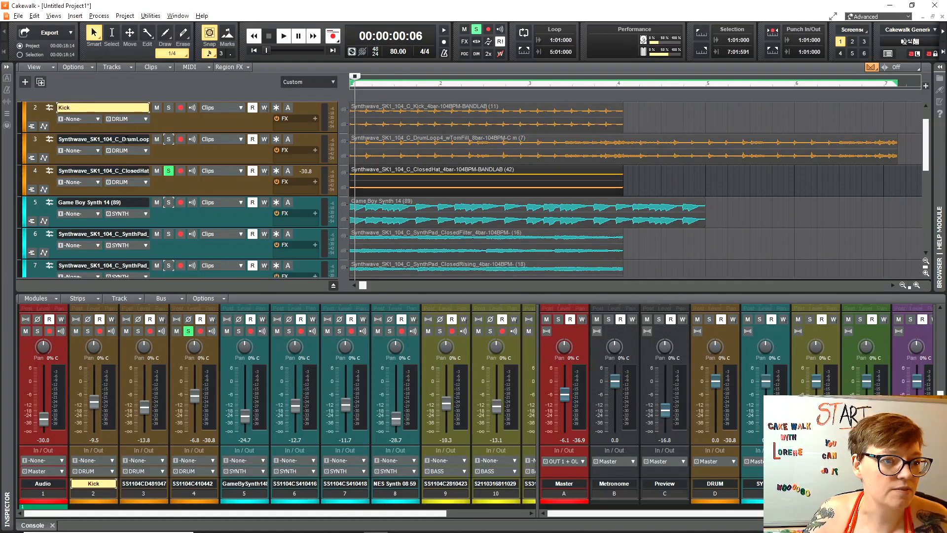
Solo the drum loop track instead of the closed hi-hat and briefly play it back.
{"action": "left_click", "coordinate": [125, 141]}
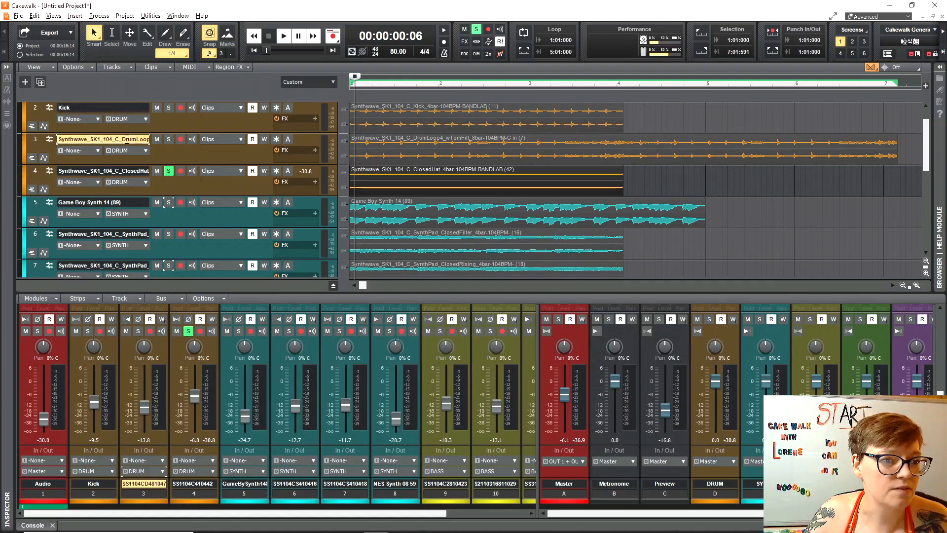
{"action": "left_click", "coordinate": [168, 139]}
{"action": "left_click", "coordinate": [168, 171]}
{"action": "key", "text": "space"}
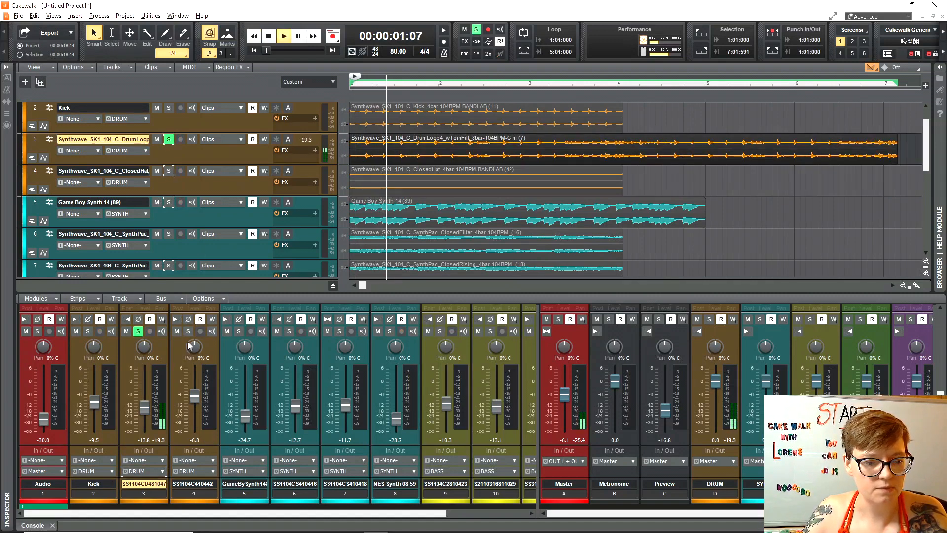
{"action": "key", "text": "space"}
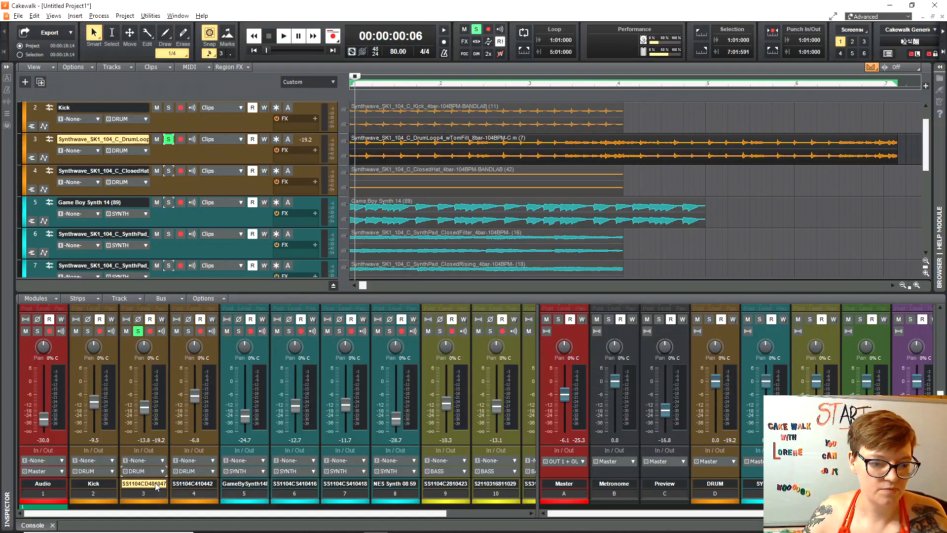
Rename track 3 to 'Synth kit reverb' and widen the bus area to show buses through GUITAR.
{"action": "double_click", "coordinate": [110, 140]}
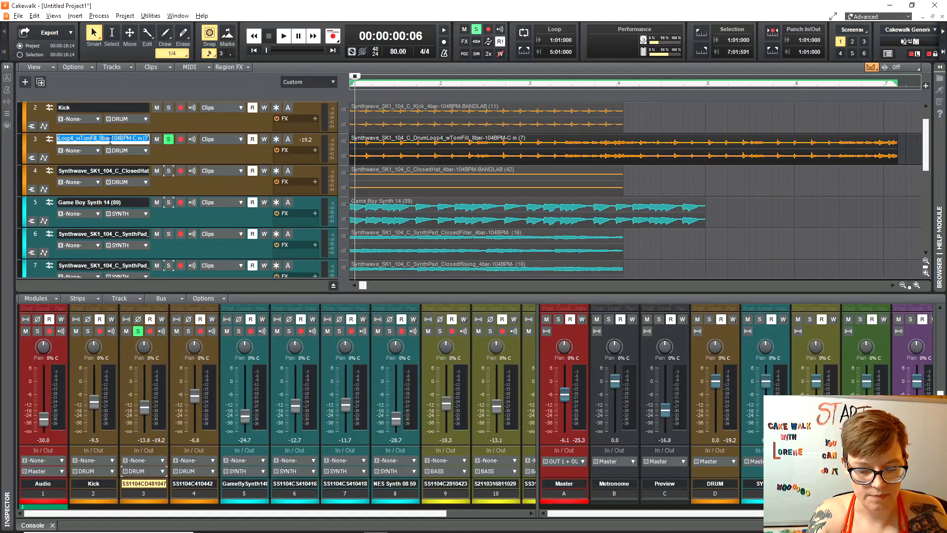
{"action": "type", "text": "Synth kit reverb"}
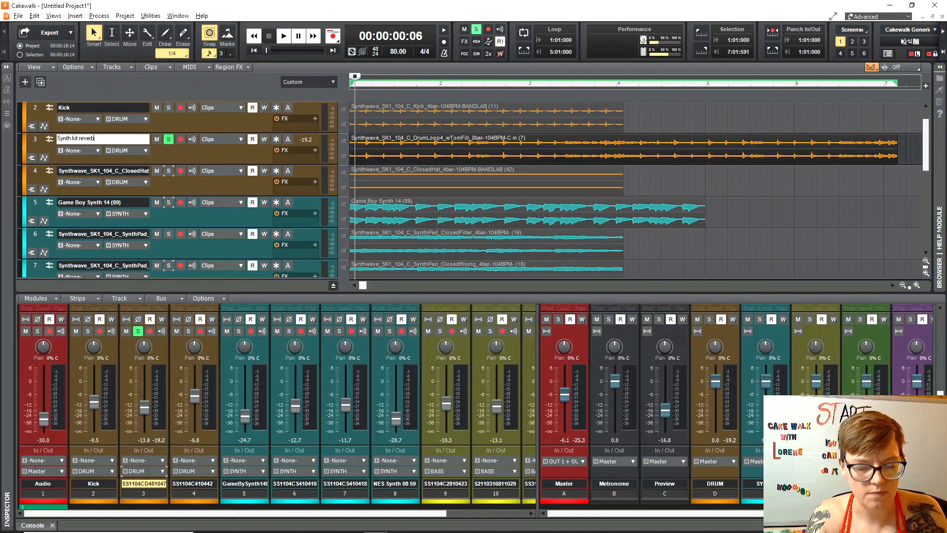
{"action": "key", "text": "Return"}
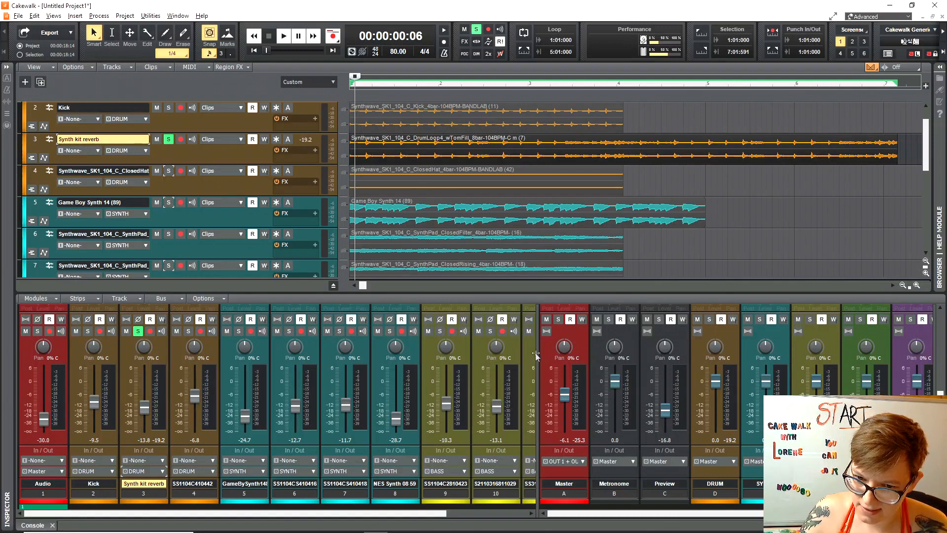
{"action": "left_click_drag", "start_coordinate": [538, 354], "coordinate": [408, 355]}
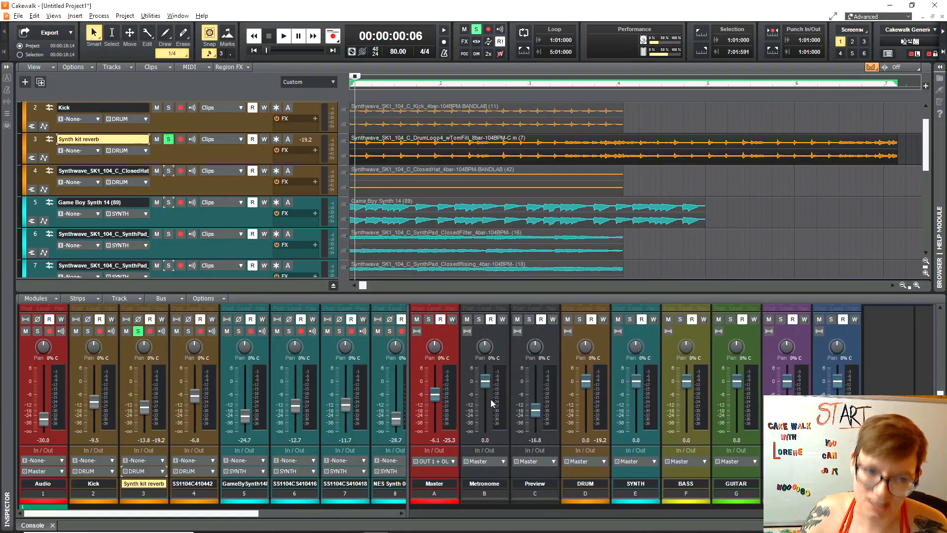